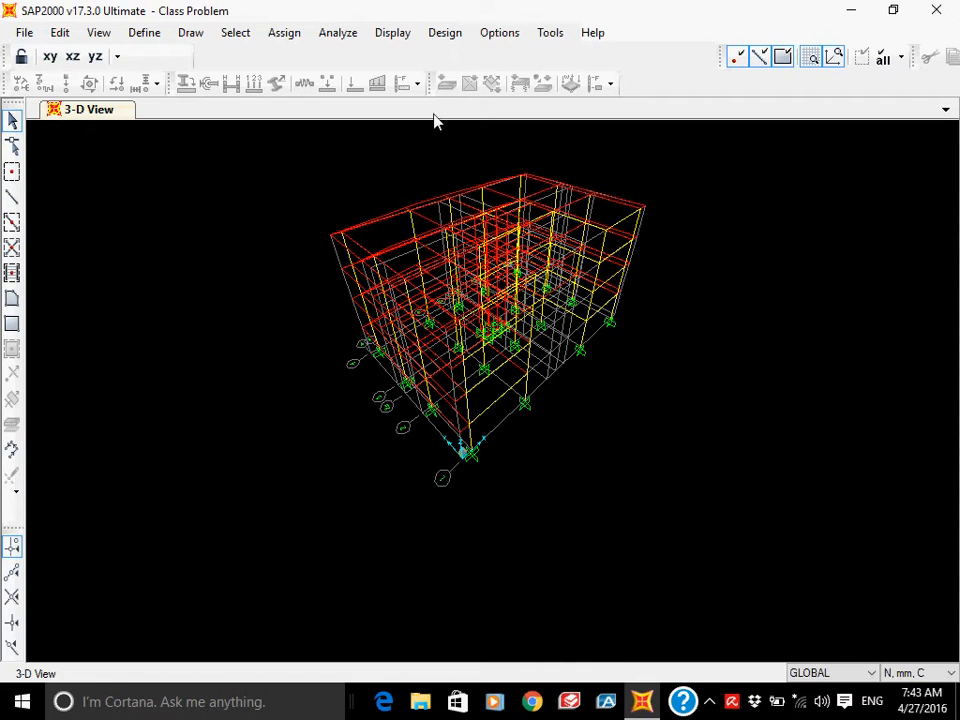
Show the building's X-Y plan and run the analysis for all load cases
left_click(49, 57)
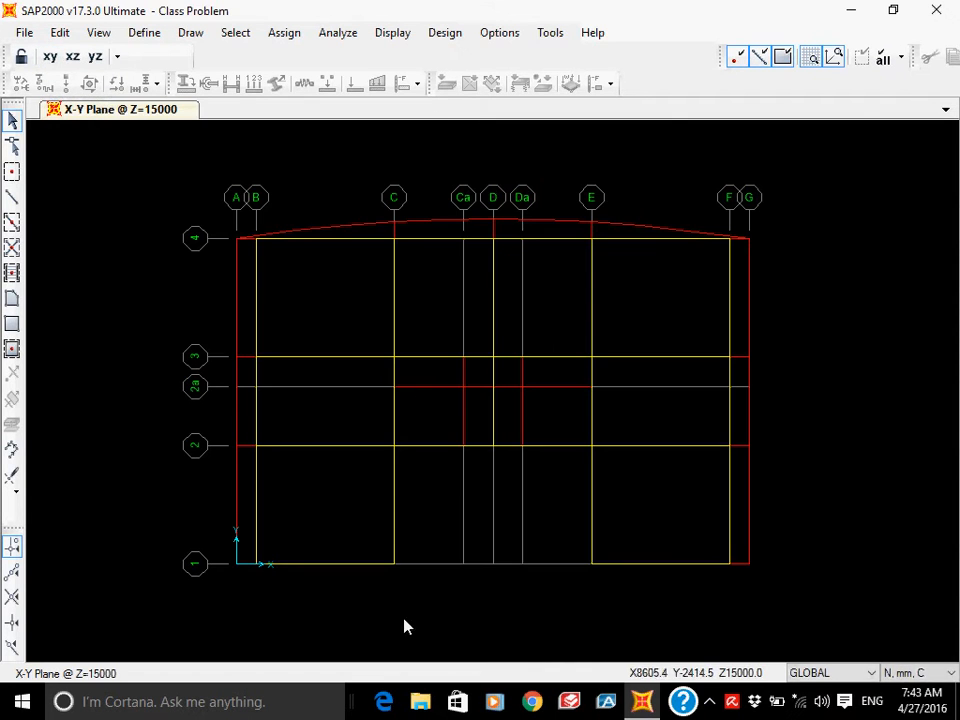
scroll(394, 622, "up", 5)
middle_click_drag(411, 505, 602, 543)
scroll(498, 479, "down", 5)
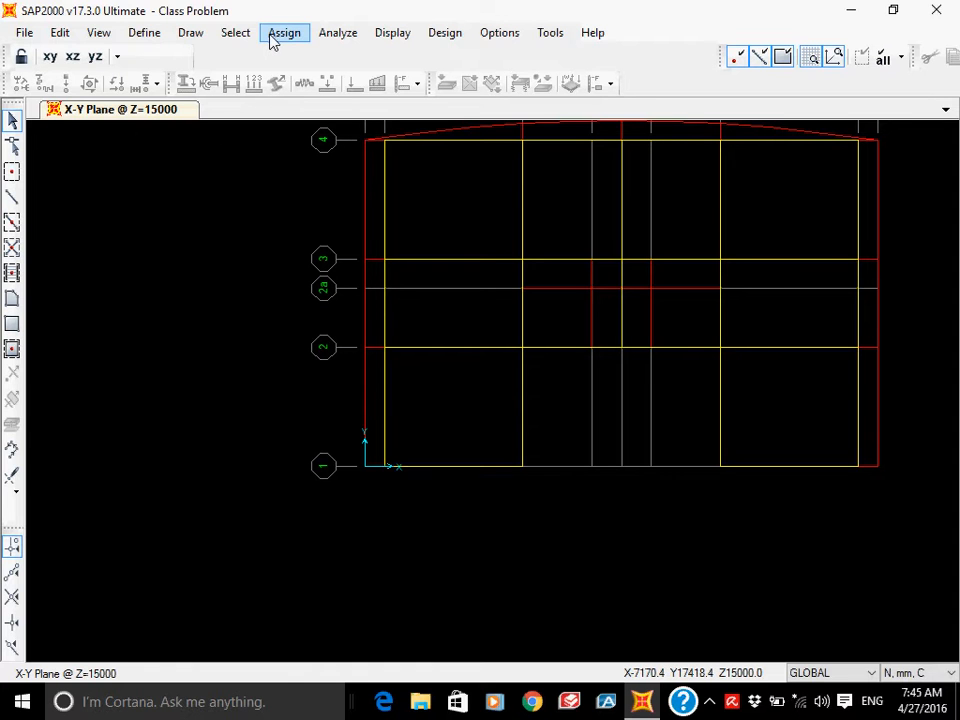
left_click(336, 34)
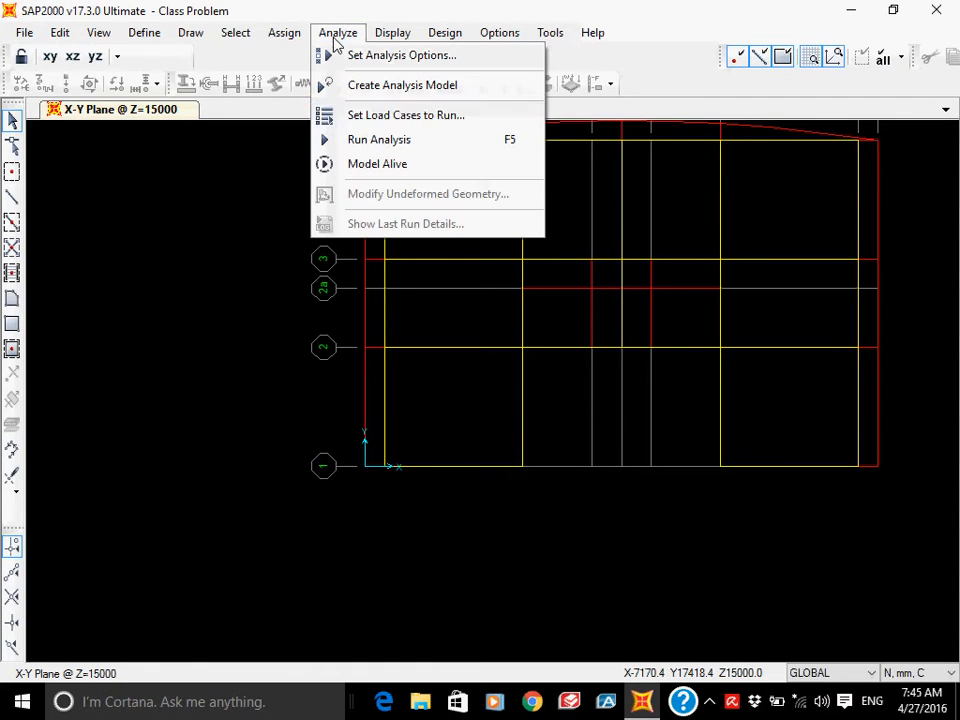
left_click(366, 143)
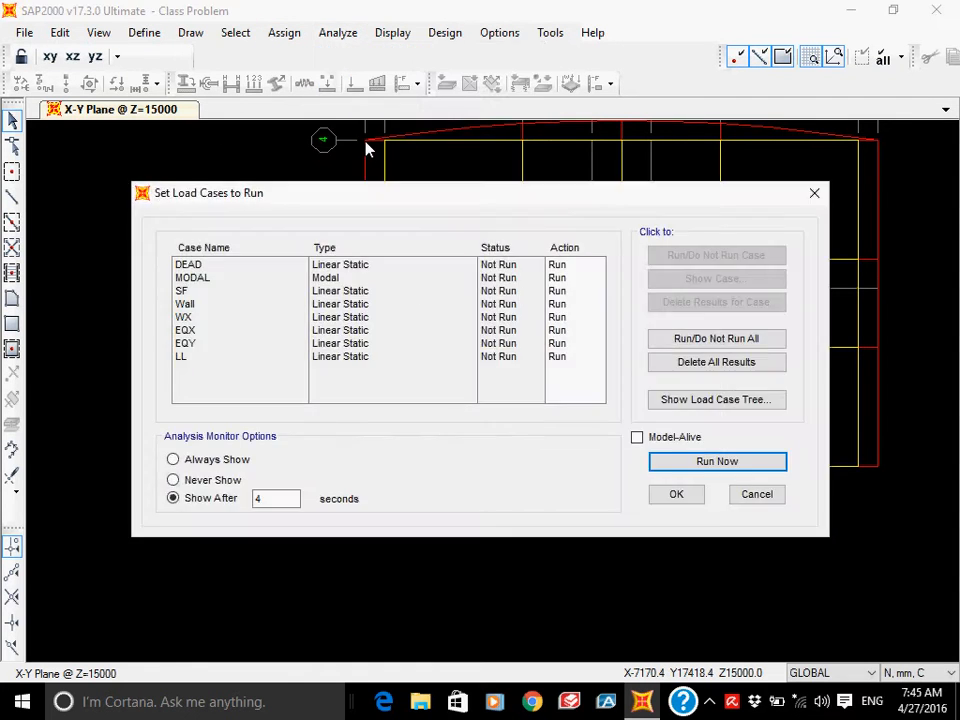
left_click(731, 465)
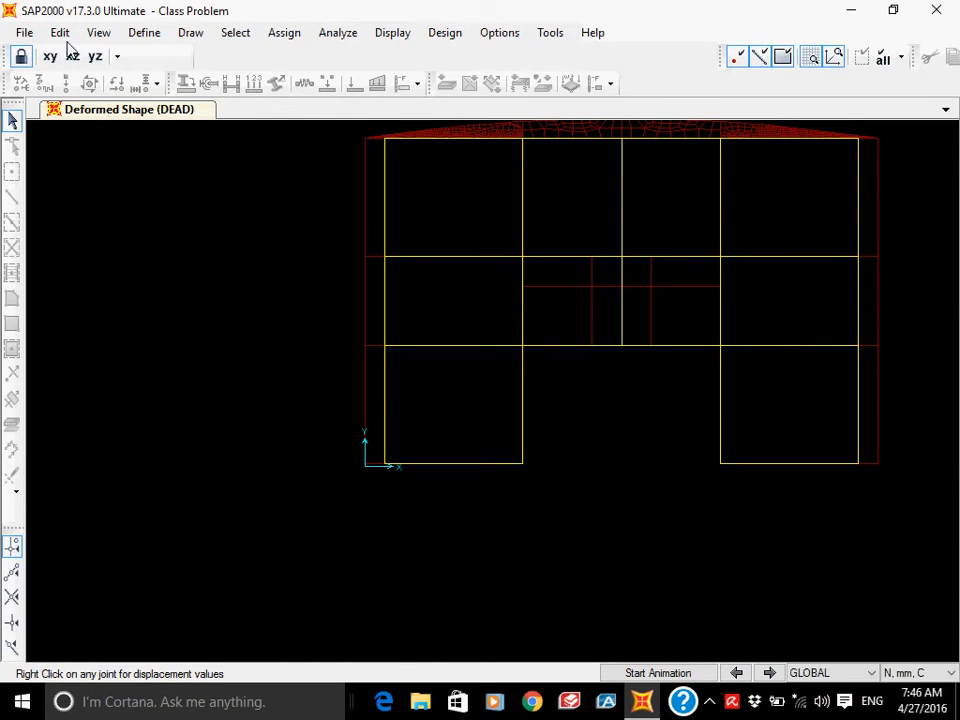
Set up a SAFE .F2k text file export at elevation 0 with floor loads and loads from above, selecting the load cases to export
left_click(24, 32)
mouse_move(90, 200)
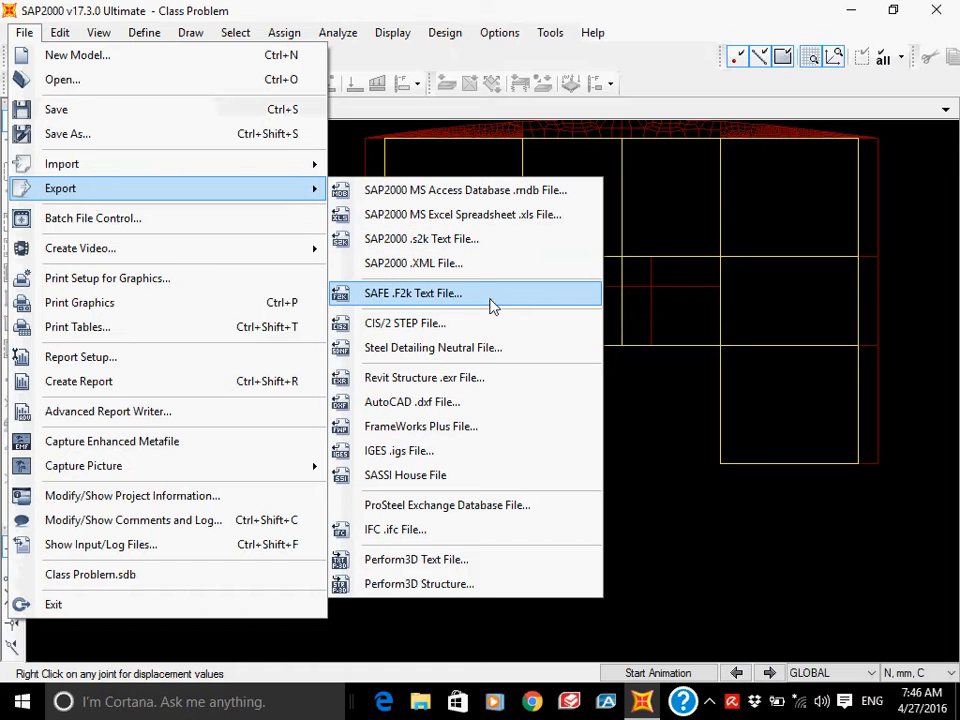
left_click(492, 307)
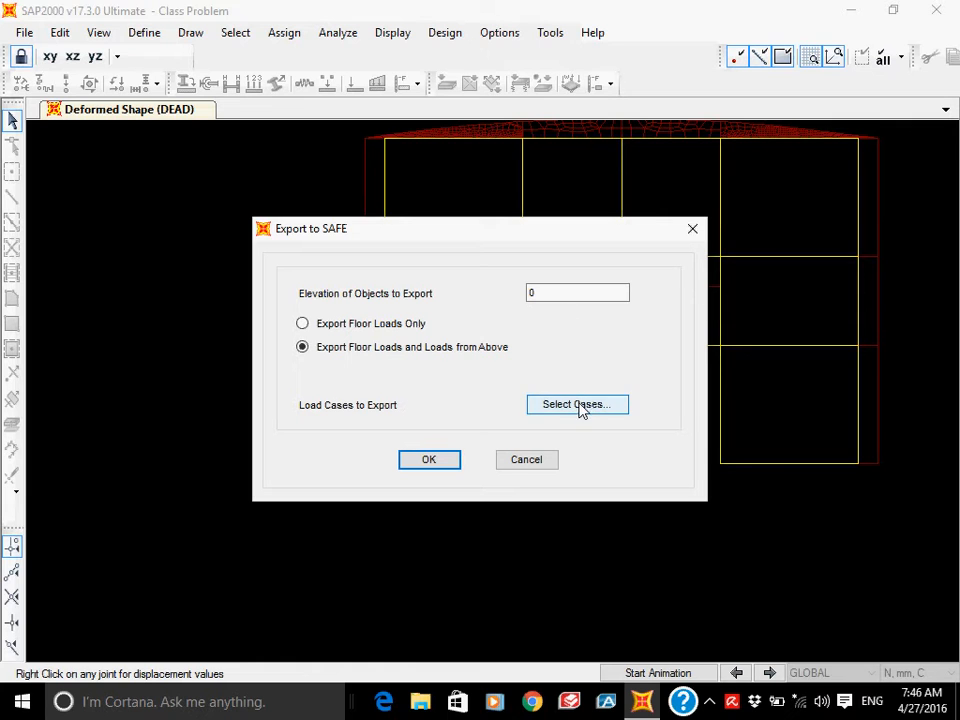
double_click(527, 294)
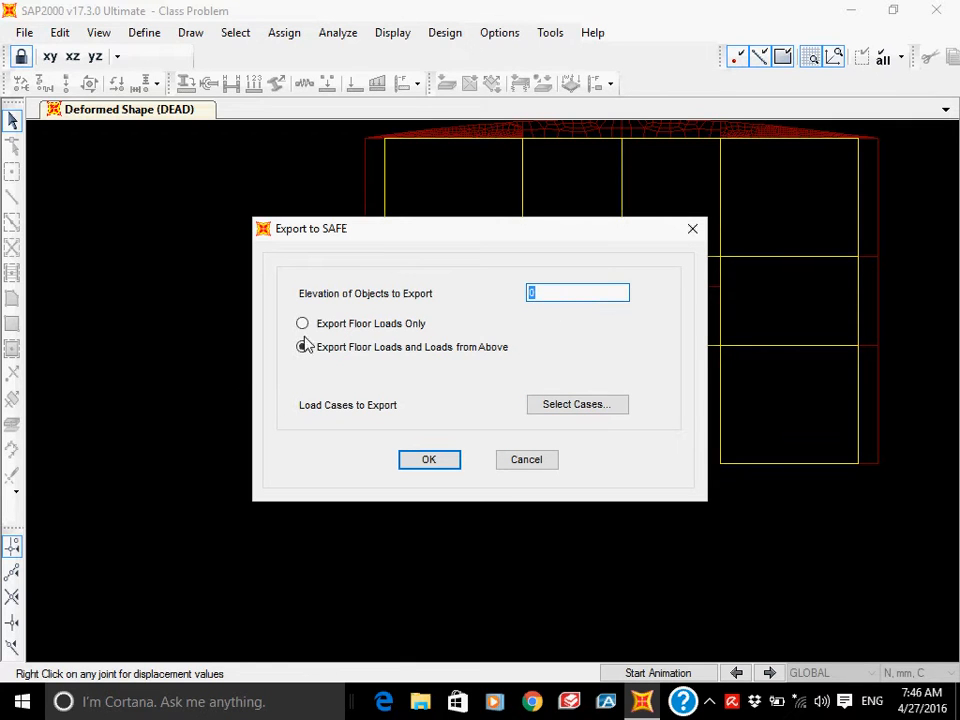
left_click(566, 408)
left_click_drag(357, 310, 430, 390)
left_click(583, 330)
left_click(430, 463)
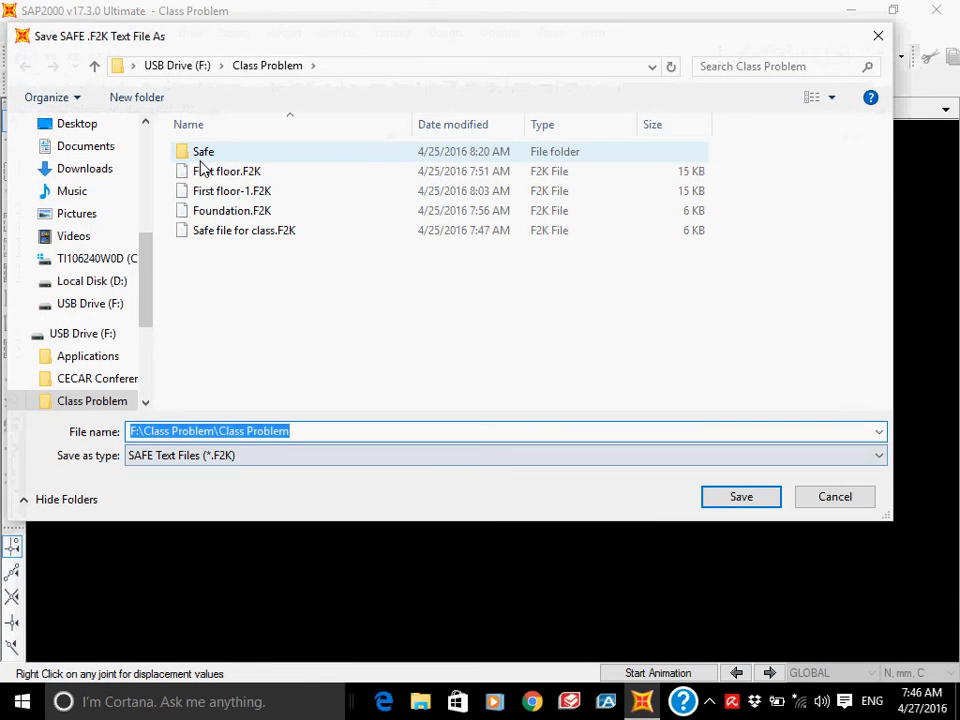
Save the SAFE export in the Safe folder as "Mat footing design"
left_click(230, 434)
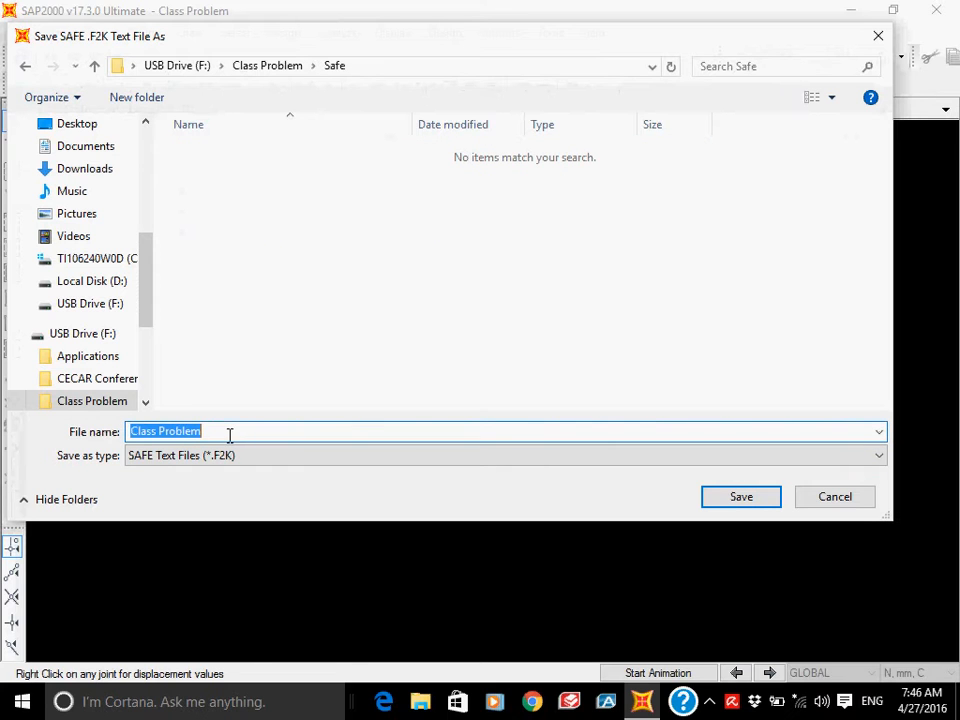
type("Mat footing design")
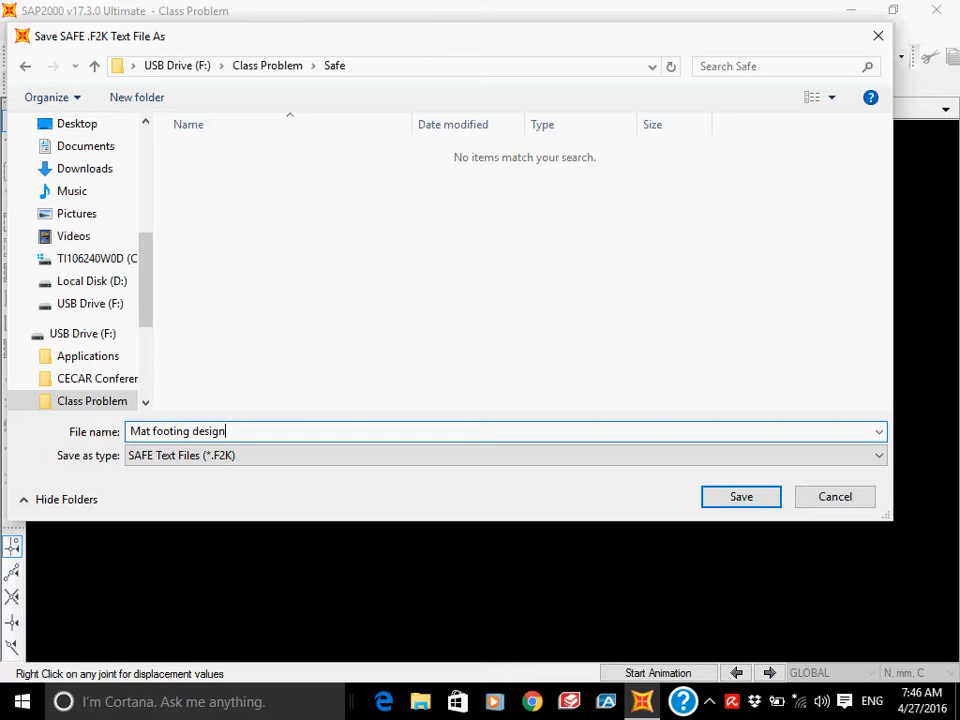
left_click(738, 500)
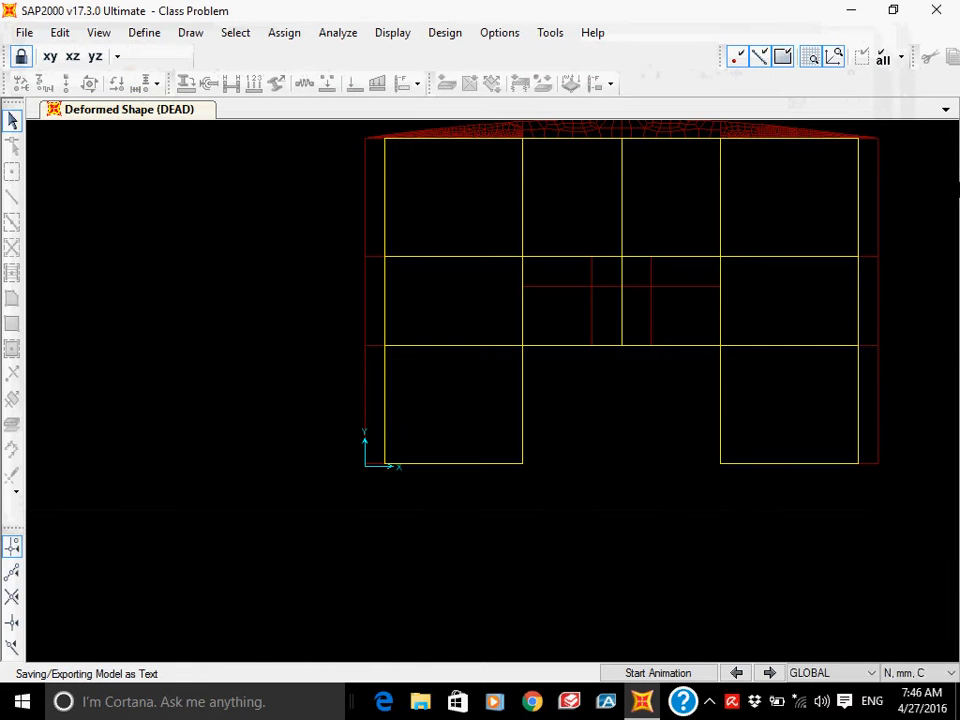
Minimize SAP2000, close its analysis report, and launch SAFE, dismissing the welcome screen and startup tip
left_click(852, 12)
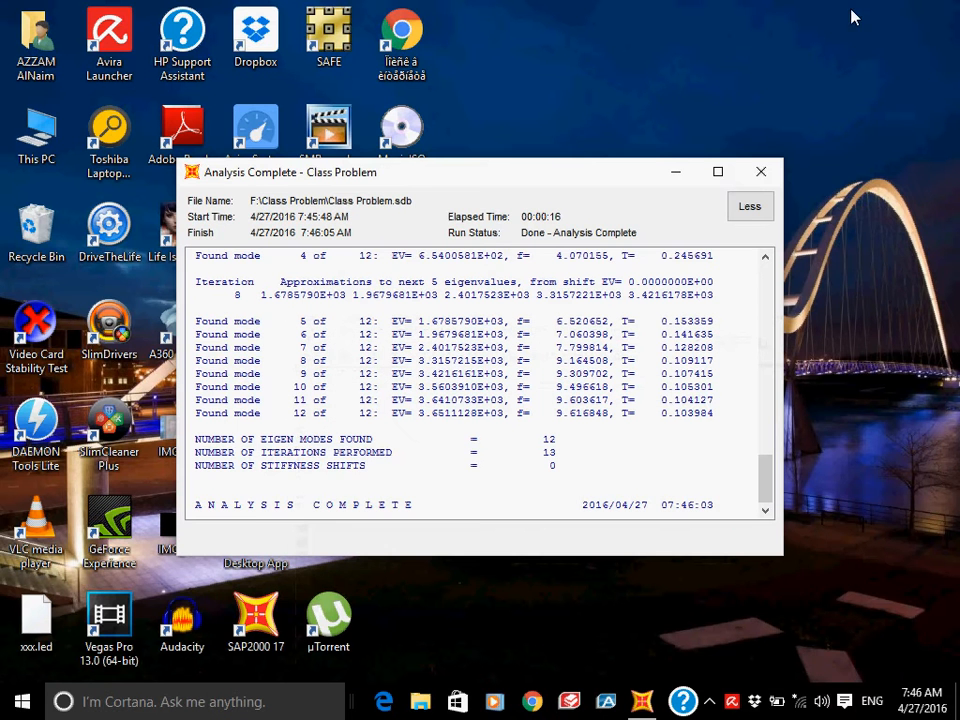
left_click(760, 171)
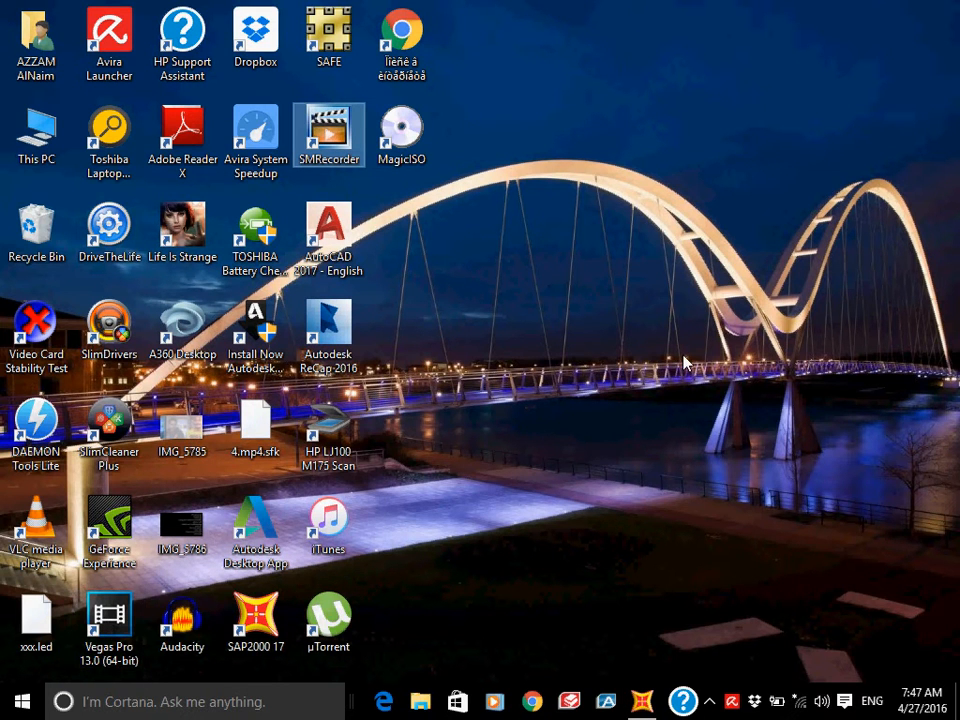
left_click(337, 36)
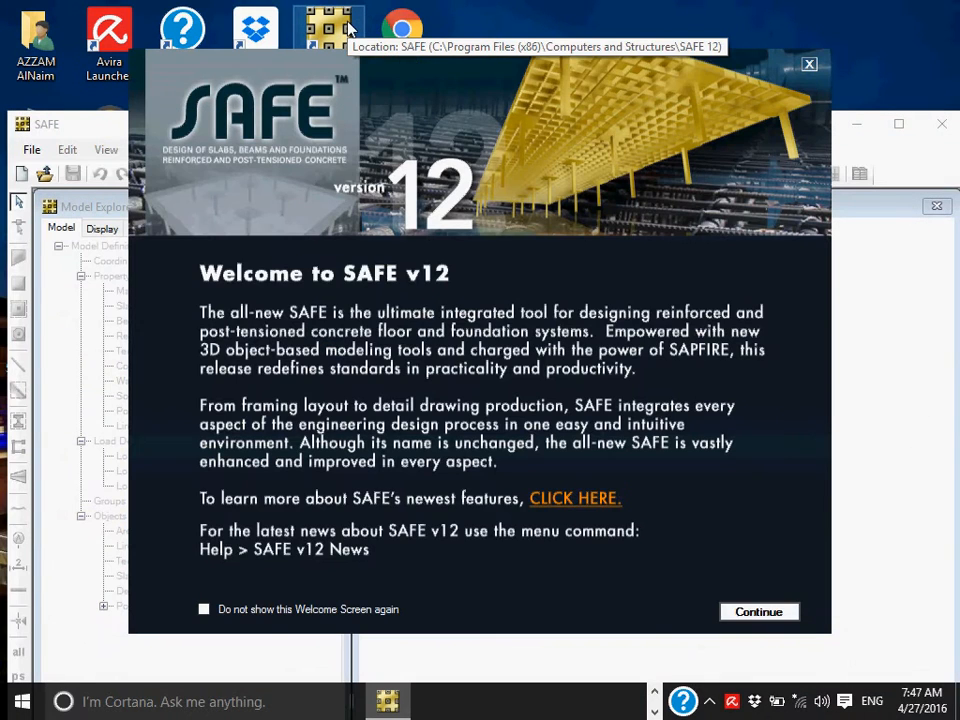
left_click(758, 611)
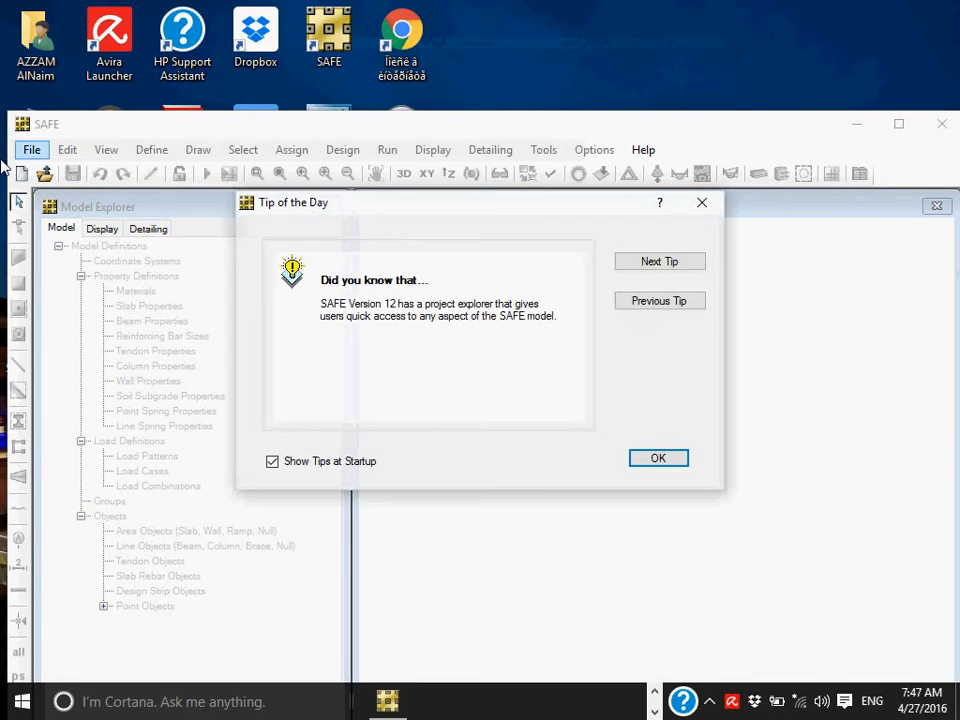
left_click(662, 262)
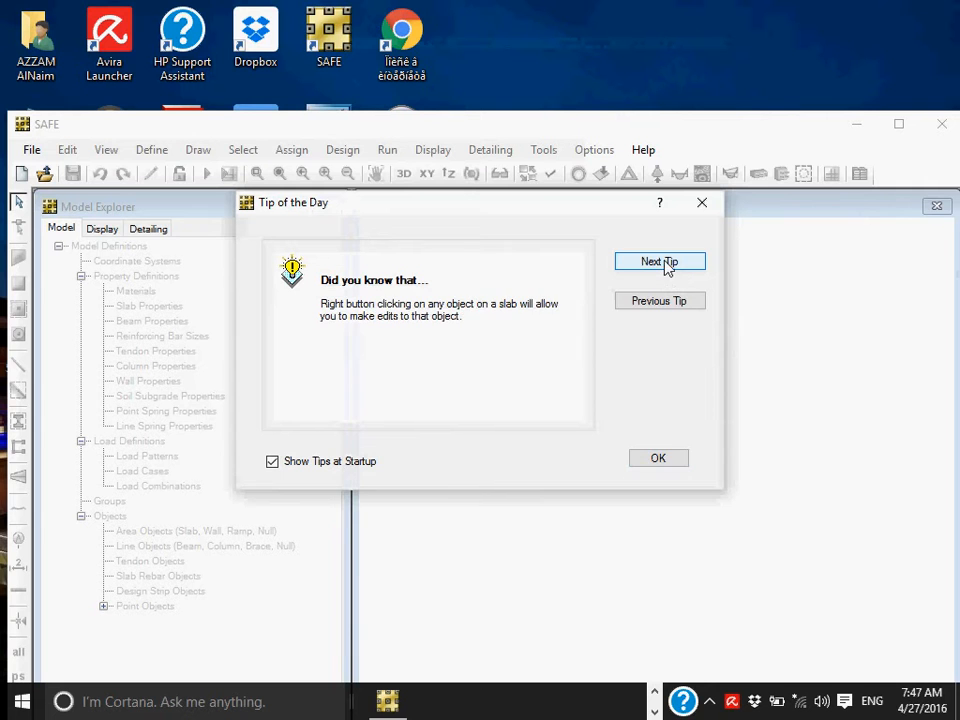
left_click(702, 203)
left_click(30, 150)
left_click(96, 194)
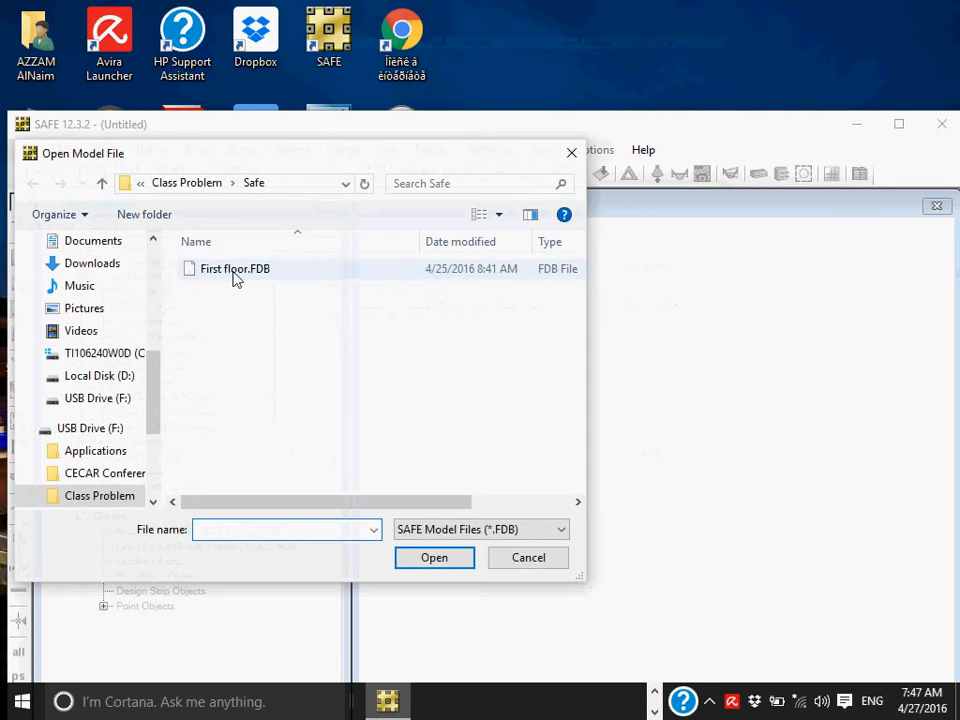
left_click(518, 562)
Maximize the SAFE window and import the text file Mat footing design.F2K as the model
left_click(899, 124)
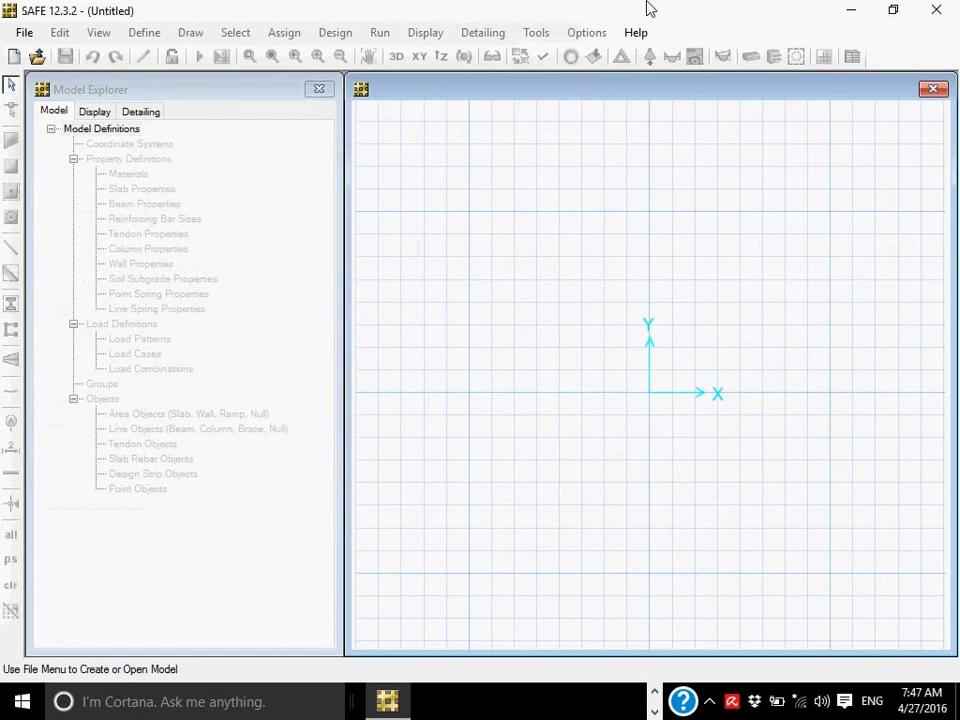
left_click(24, 32)
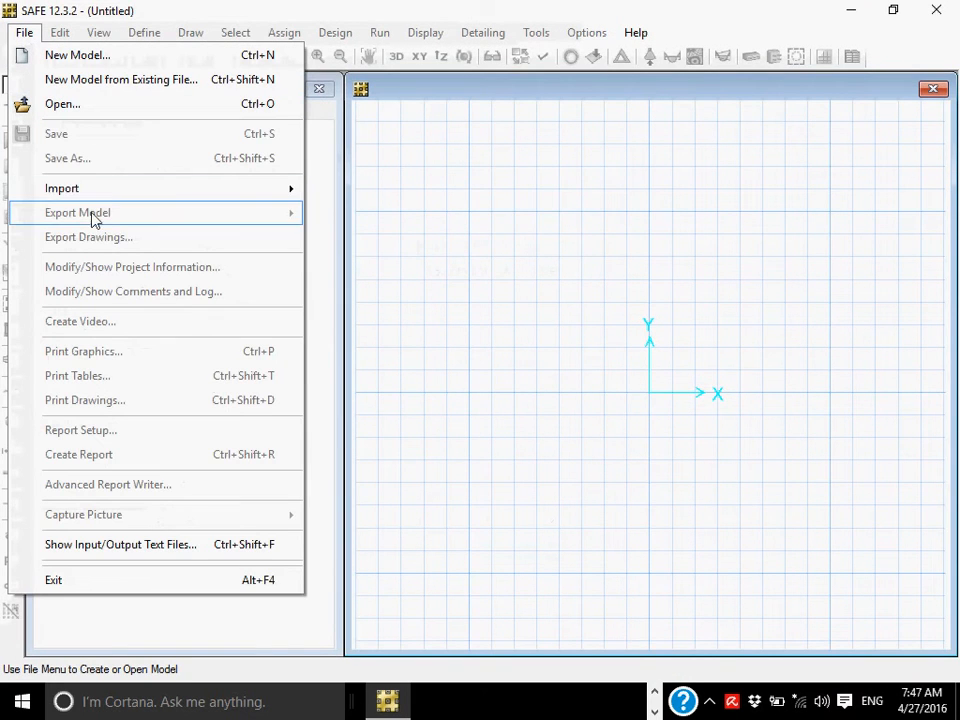
mouse_move(107, 190)
left_click(352, 192)
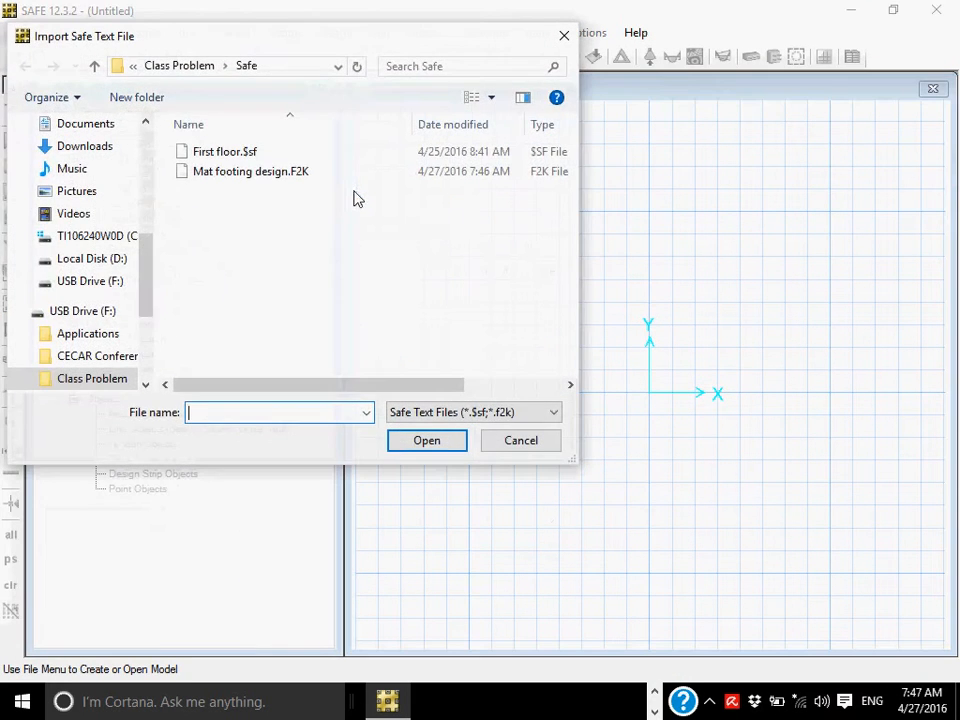
left_click(245, 172)
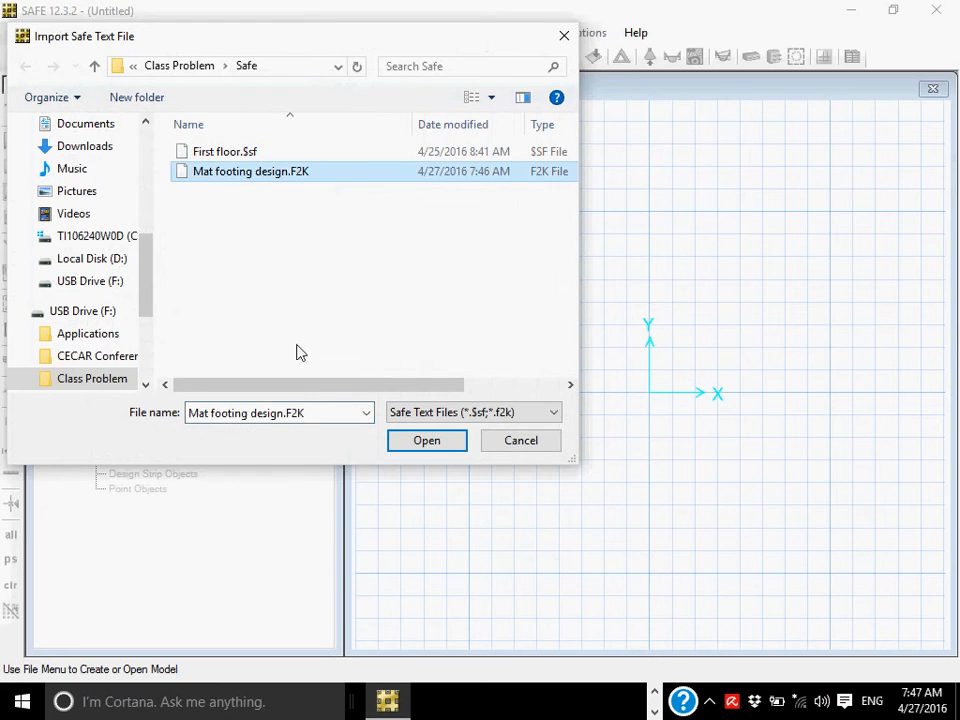
left_click(427, 440)
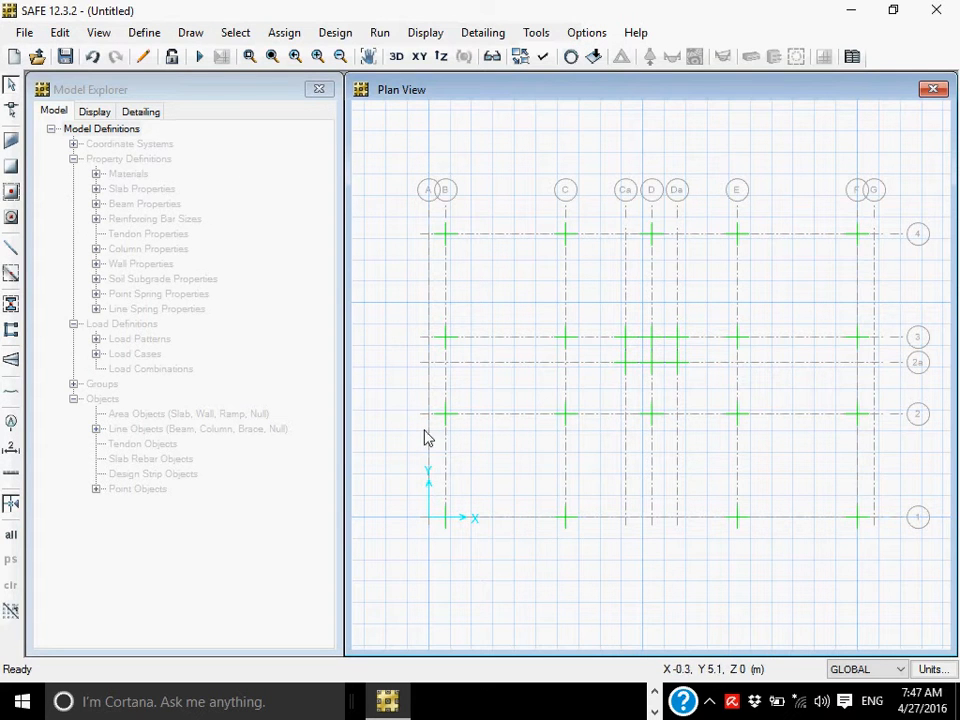
Review the loads assigned to the support point at grid intersection B-4
left_click(446, 248)
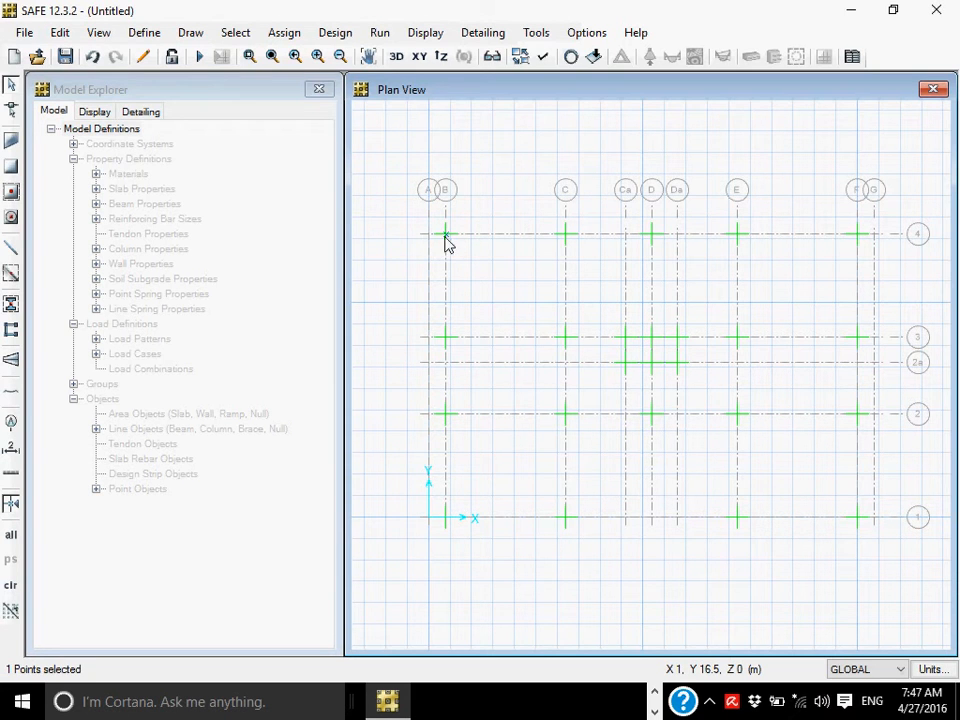
right_click(446, 244)
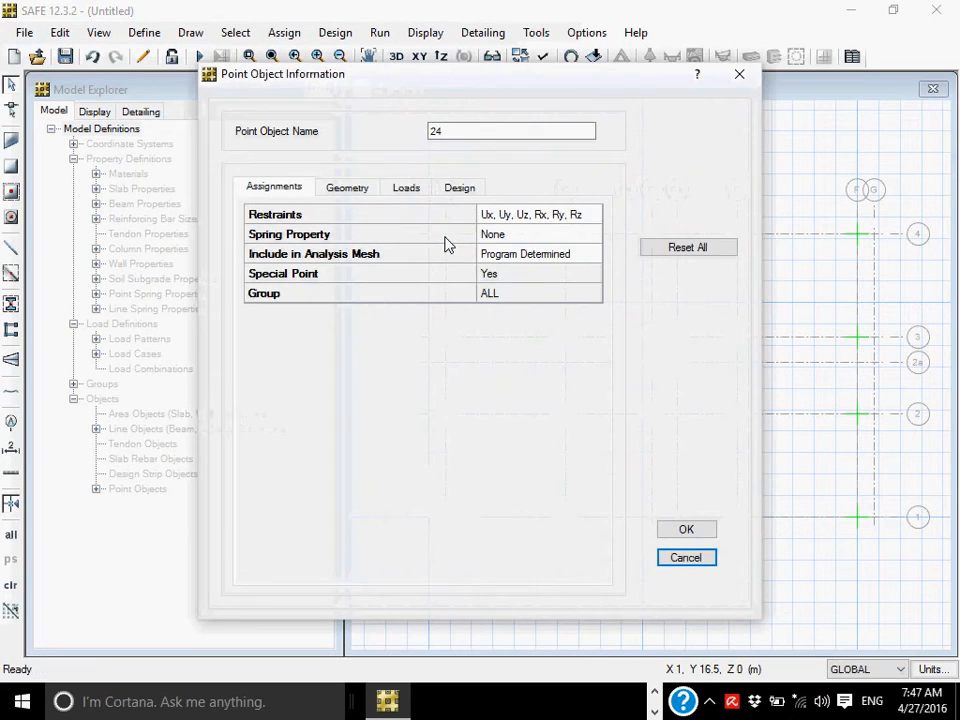
left_click(414, 192)
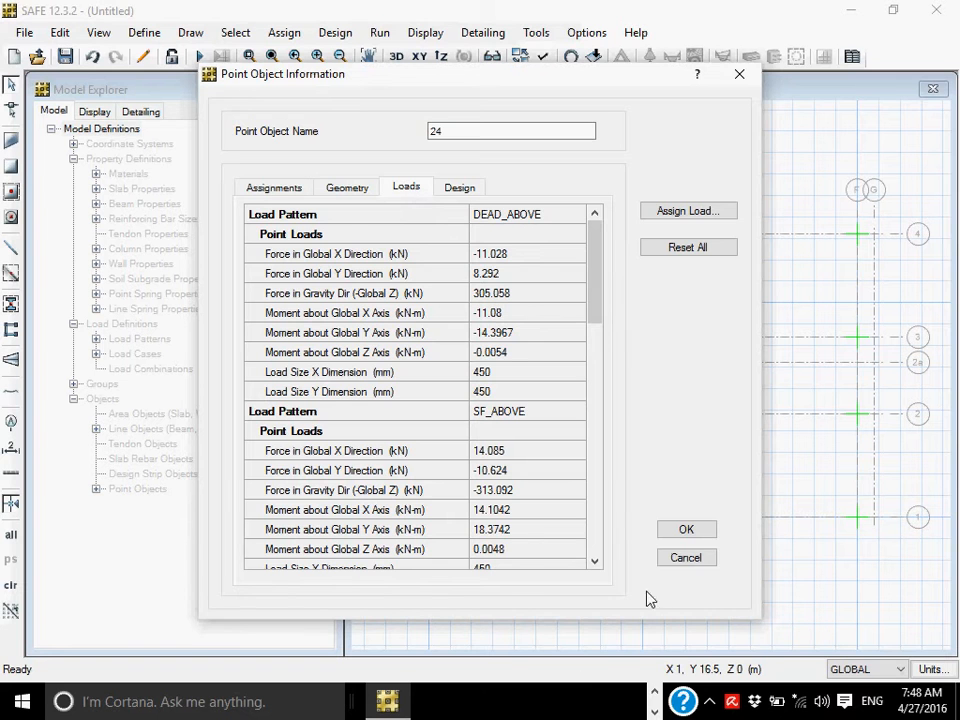
left_click(666, 562)
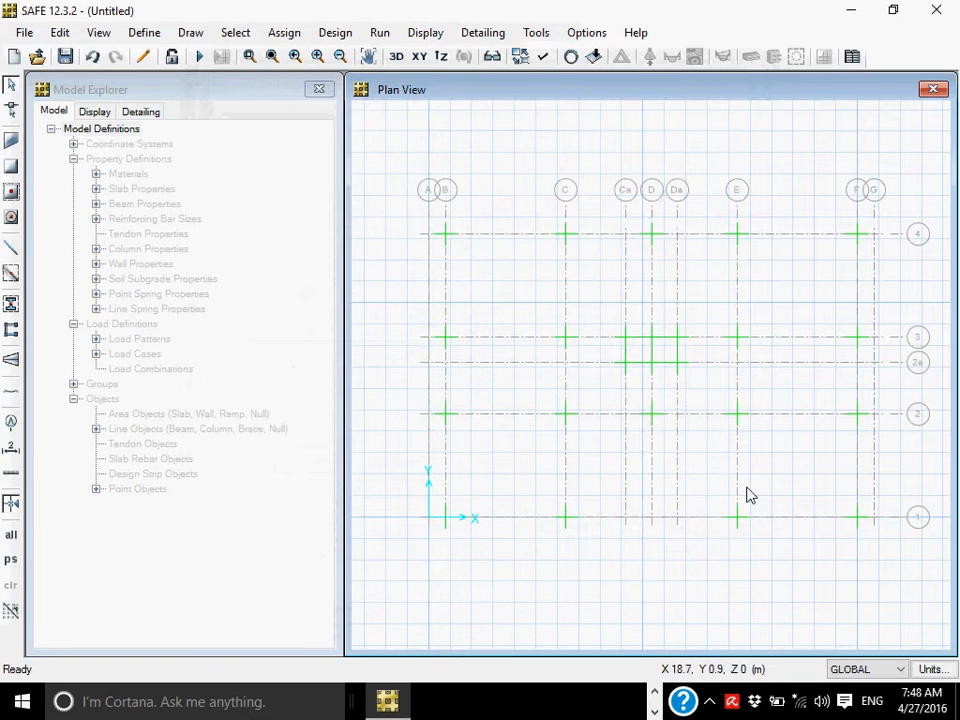
Display the DEAD load pattern with loading values in the 3-D view and examine the support points
left_click(395, 57)
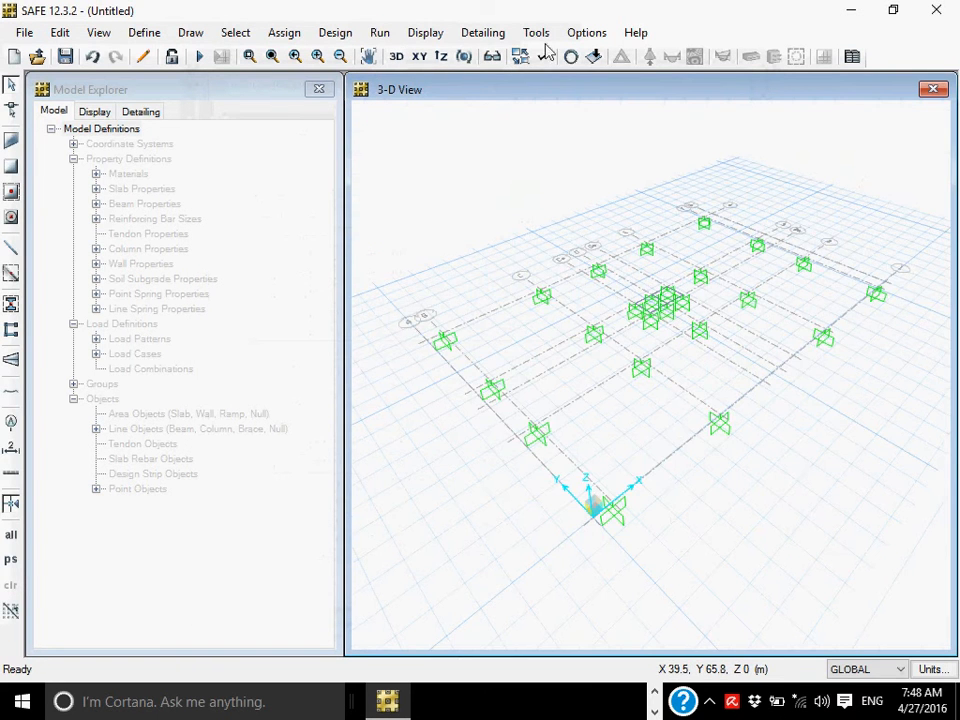
left_click(426, 34)
left_click(463, 86)
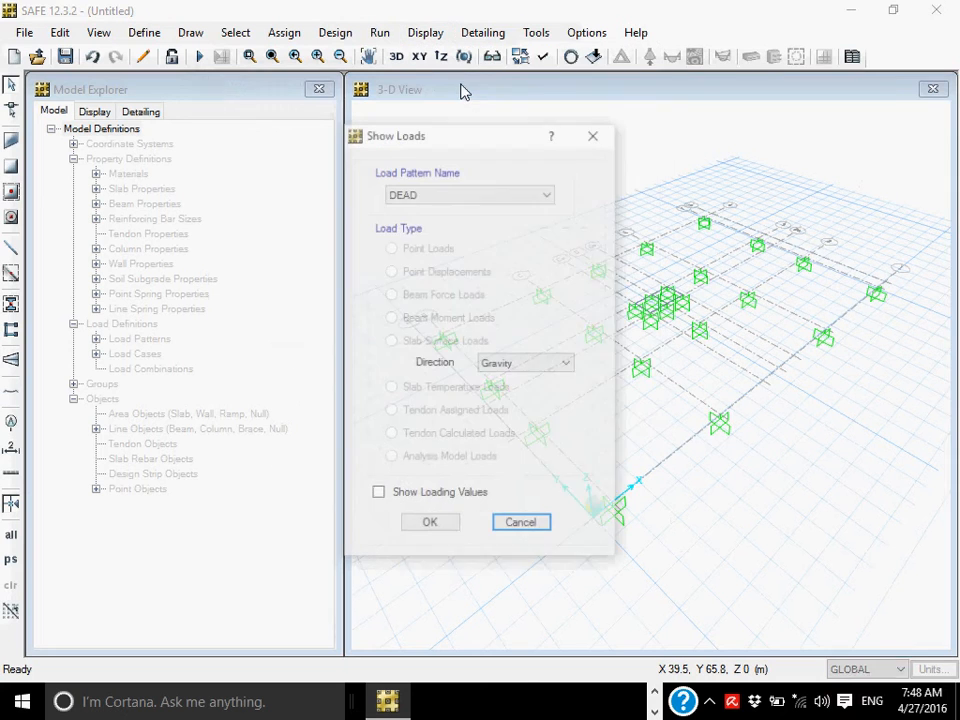
left_click(517, 194)
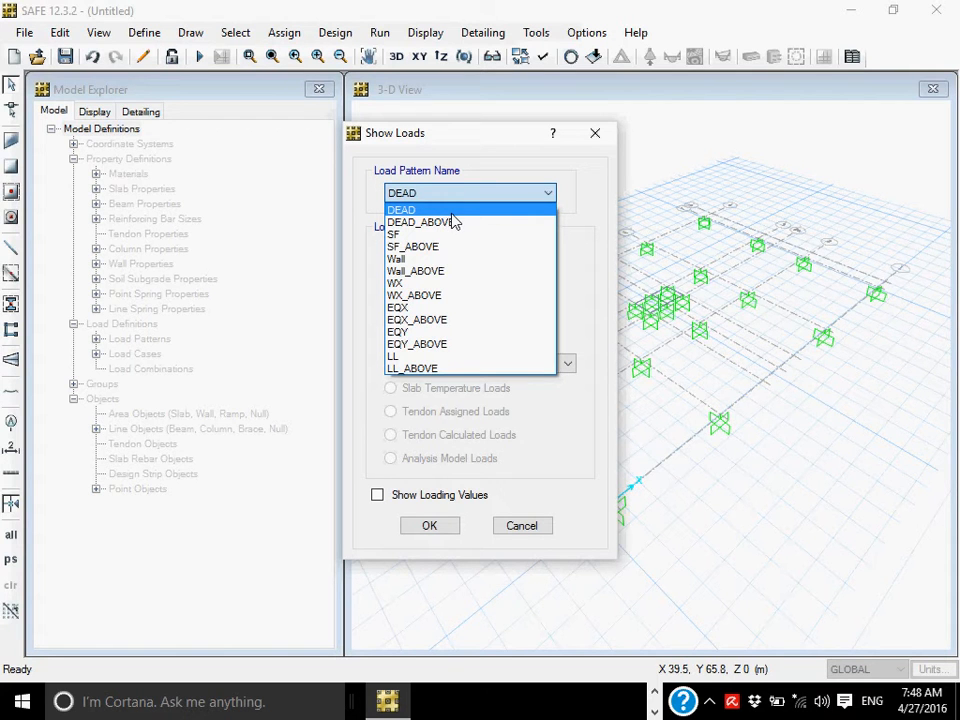
left_click(452, 214)
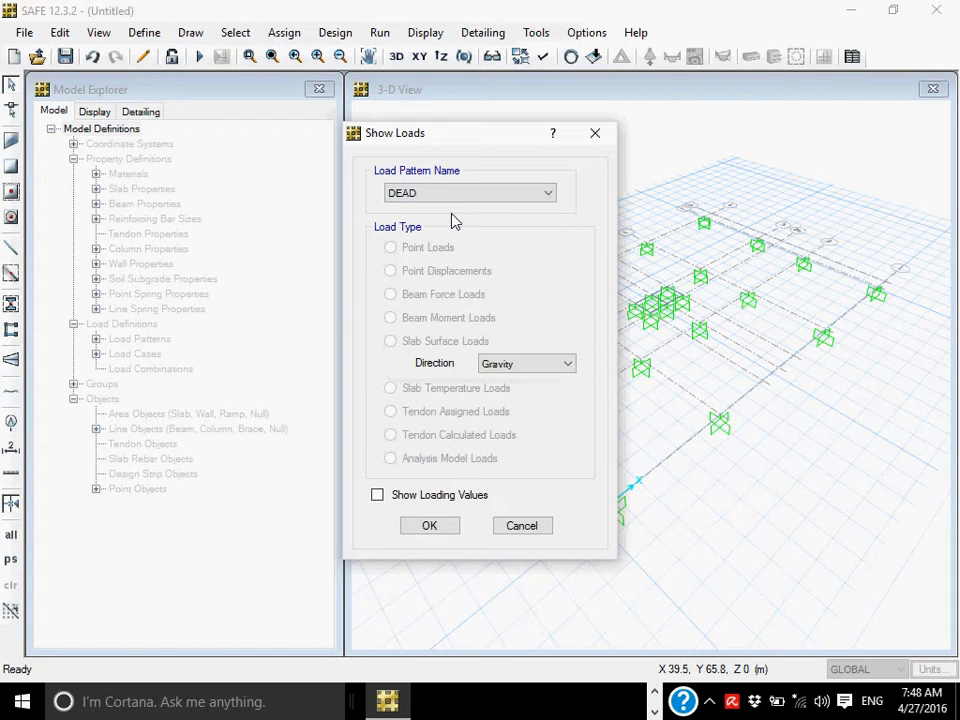
left_click(411, 497)
left_click(427, 525)
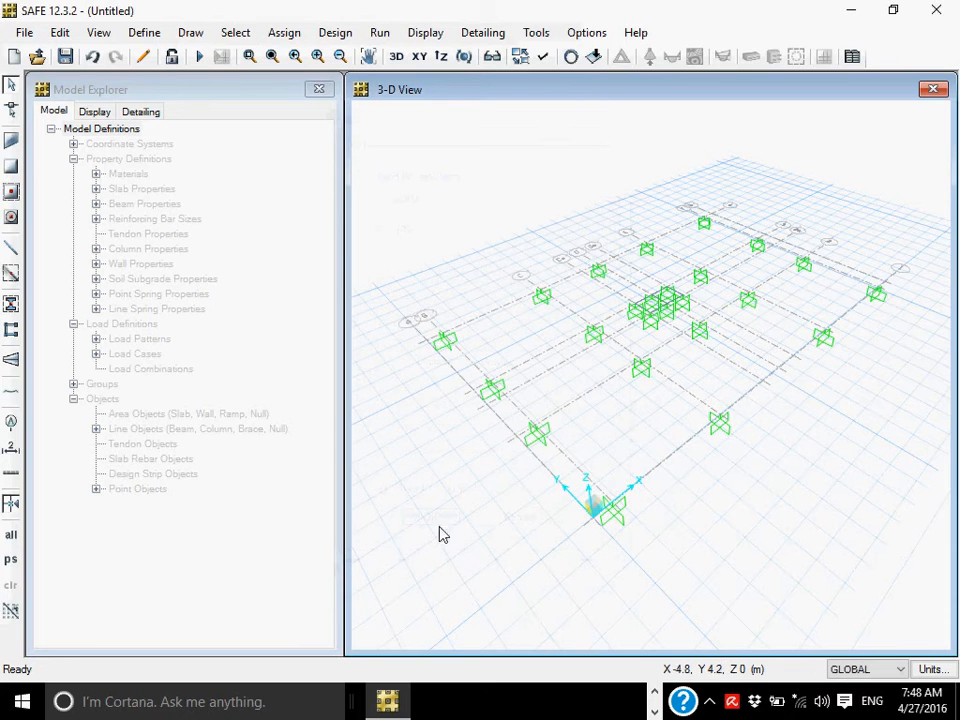
scroll(428, 401, "up", 5)
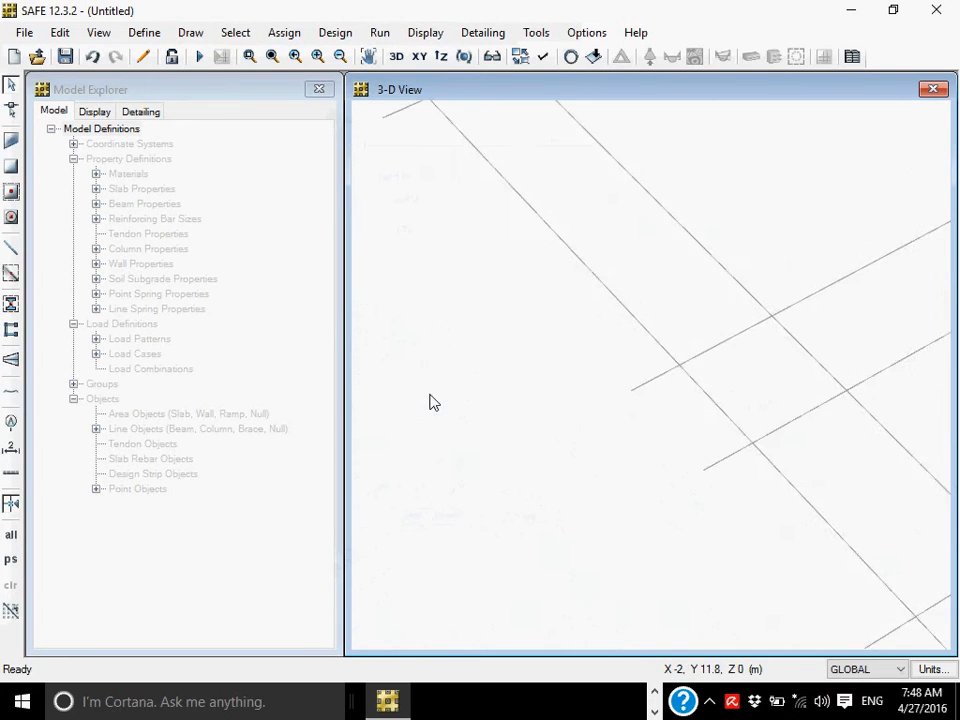
scroll(563, 300, "down", 5)
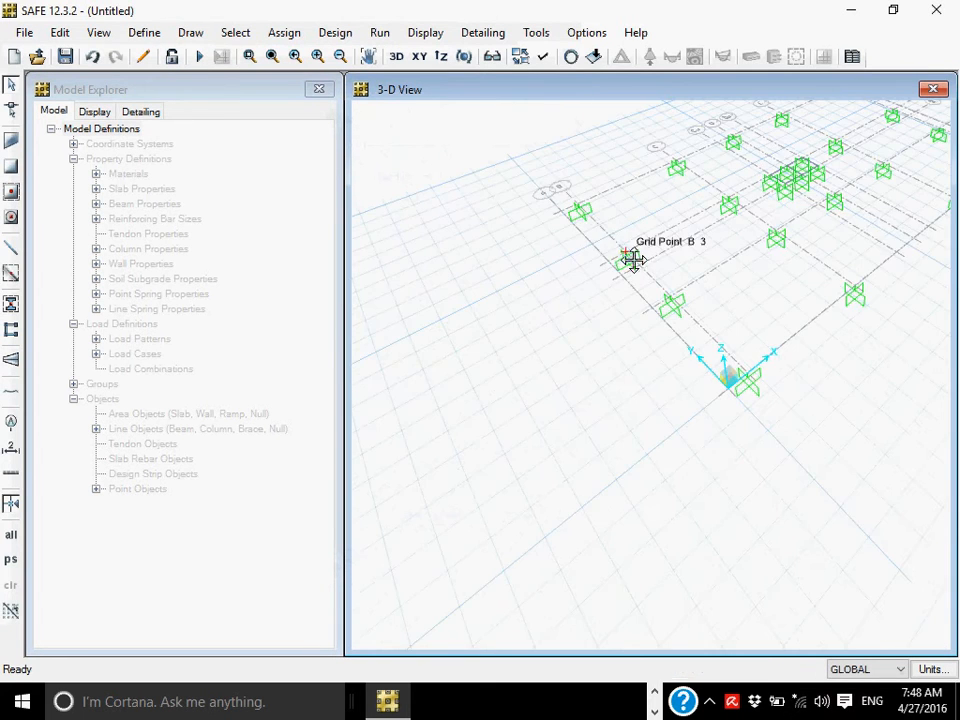
scroll(590, 292, "up", 5)
scroll(680, 344, "down", 3)
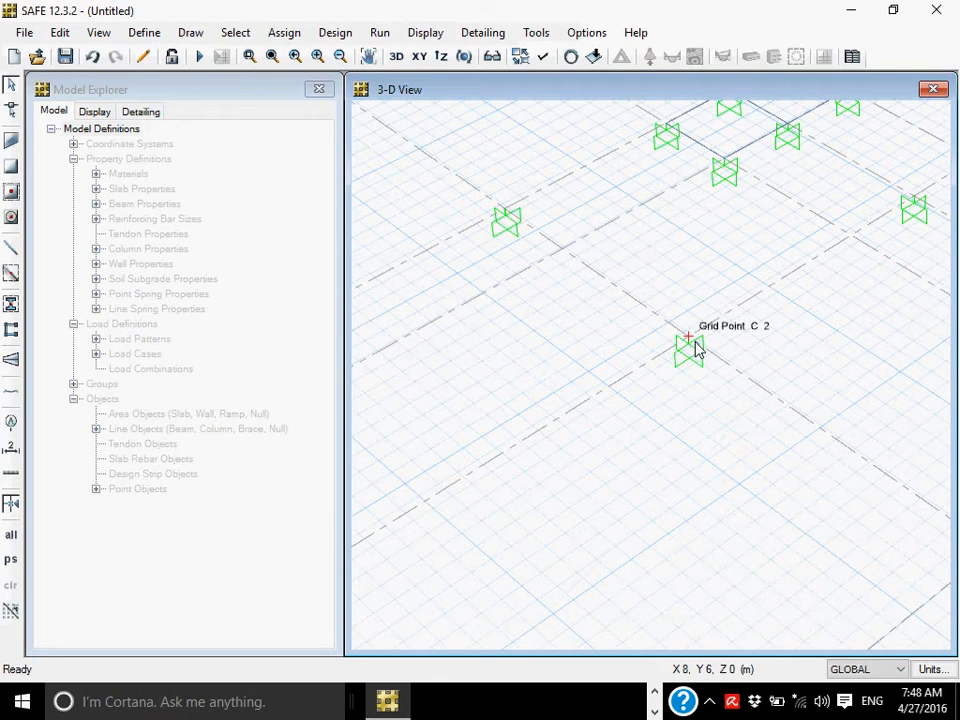
Display the DEAD_ABOVE load pattern's point loads with their loading values in the 3-D view
left_click(536, 32)
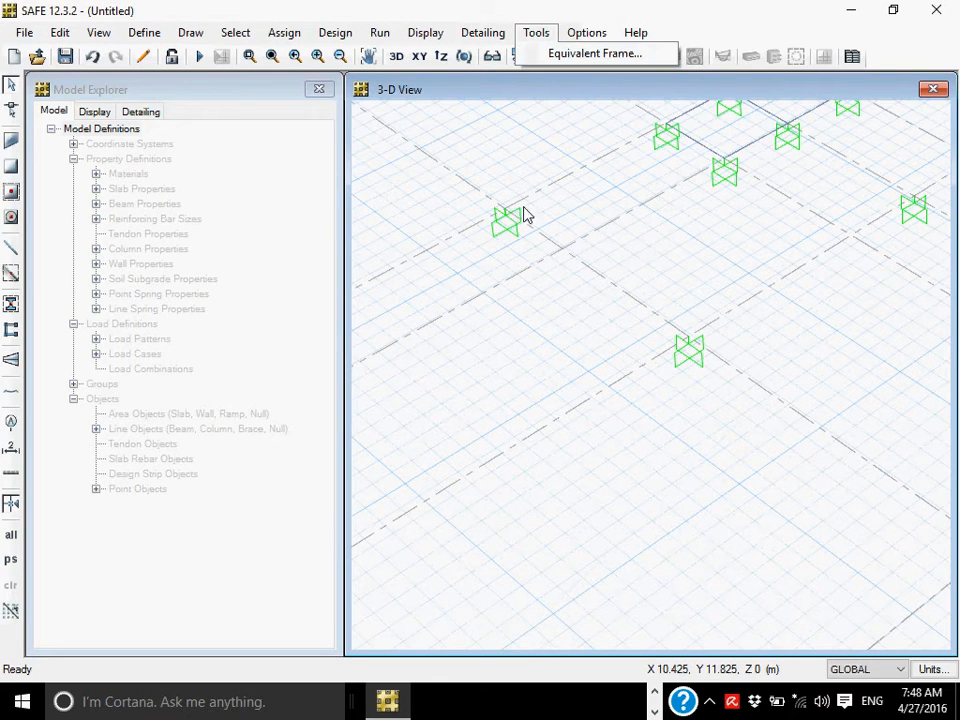
mouse_move(442, 45)
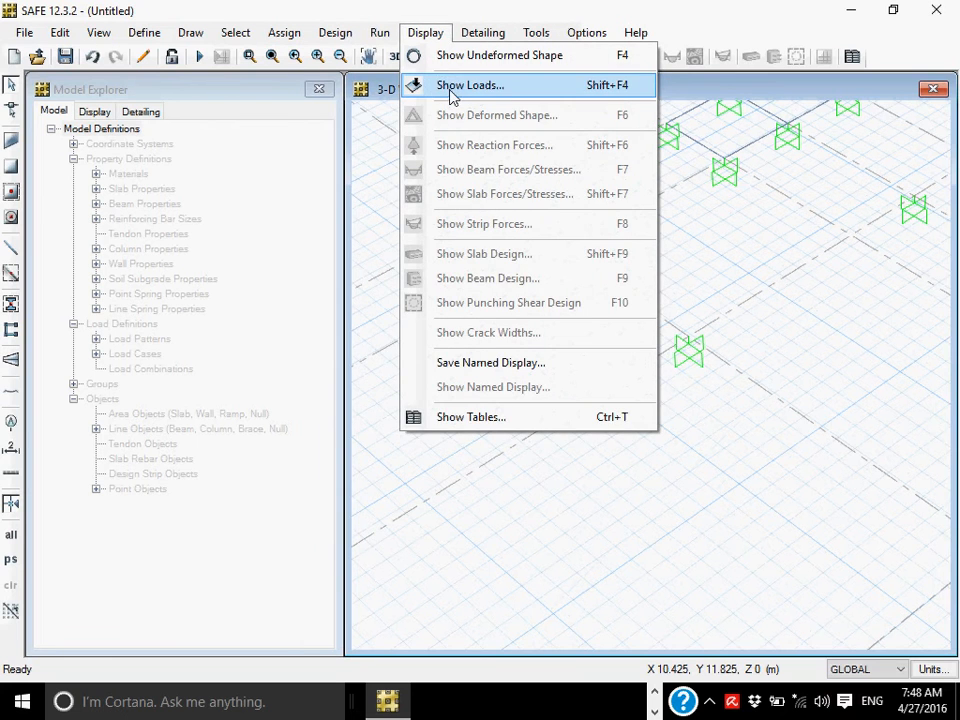
left_click(448, 89)
left_click(455, 193)
left_click(440, 222)
left_click(432, 527)
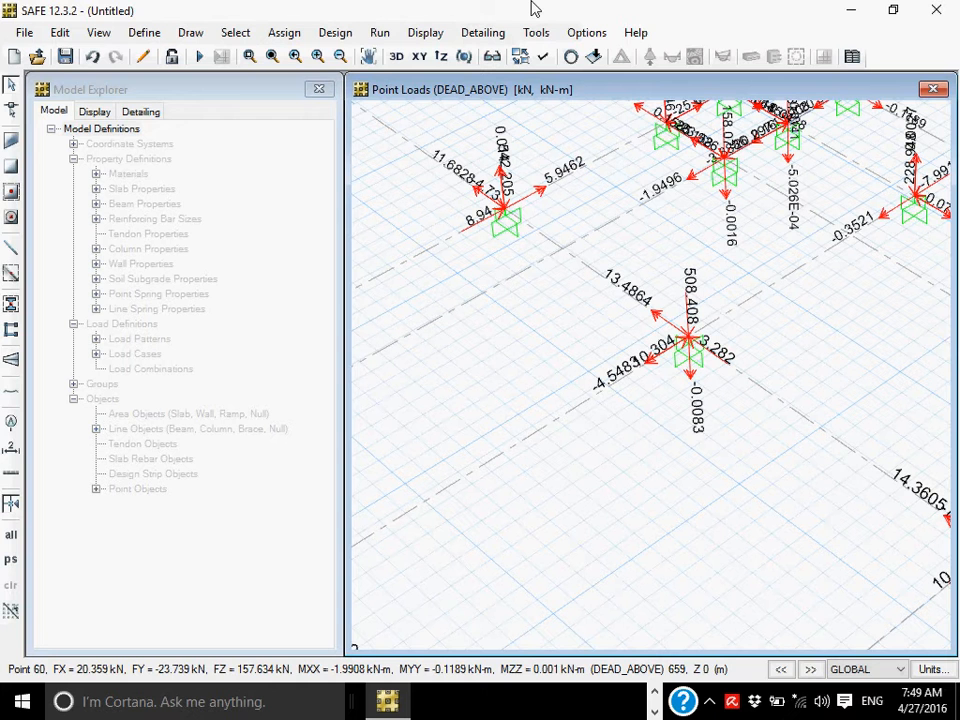
left_click(636, 32)
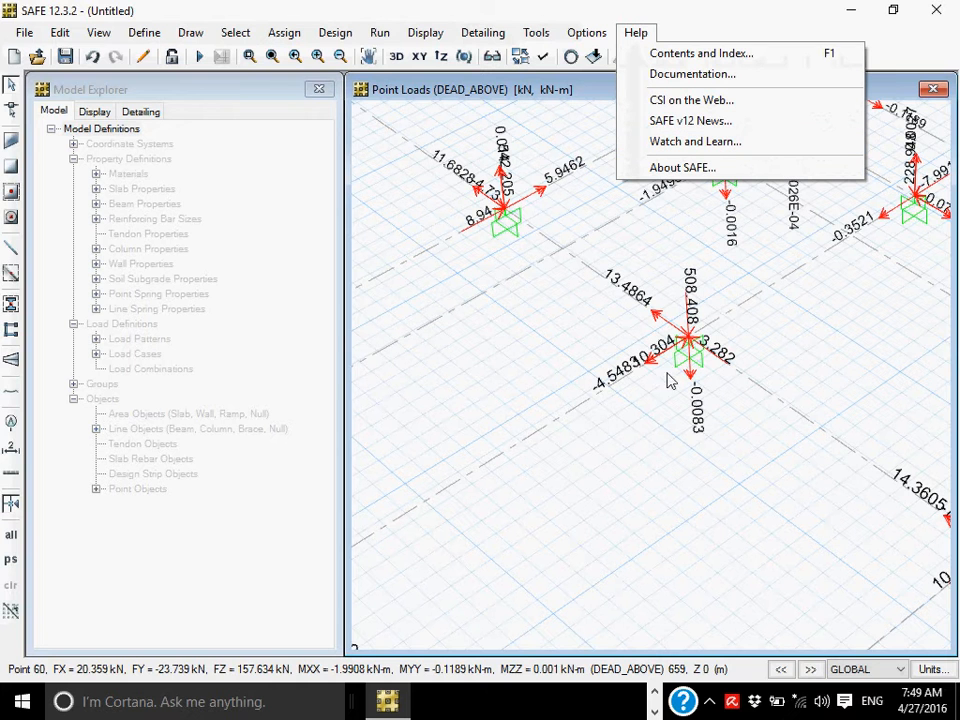
middle_click_drag(536, 512, 652, 429)
mouse_move(729, 572)
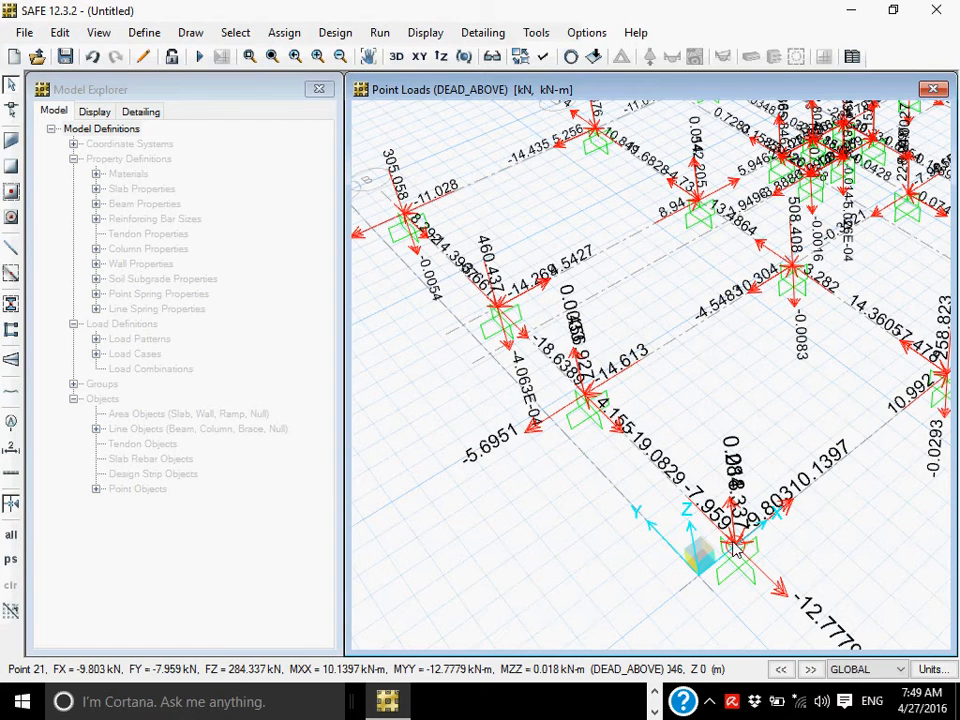
right_click(734, 542)
left_click(735, 551)
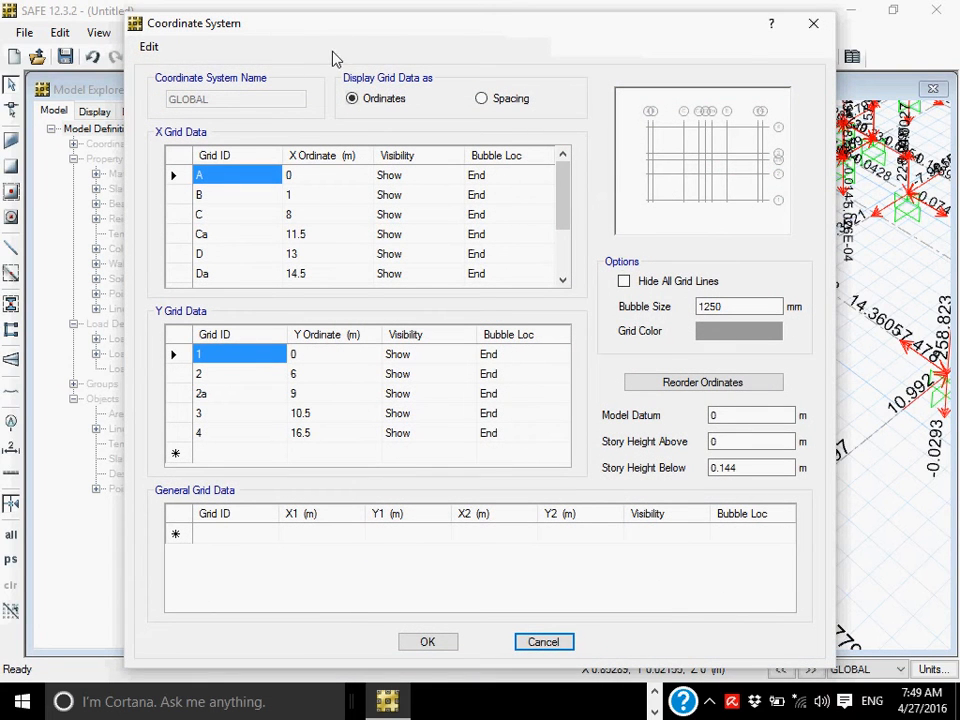
left_click(564, 647)
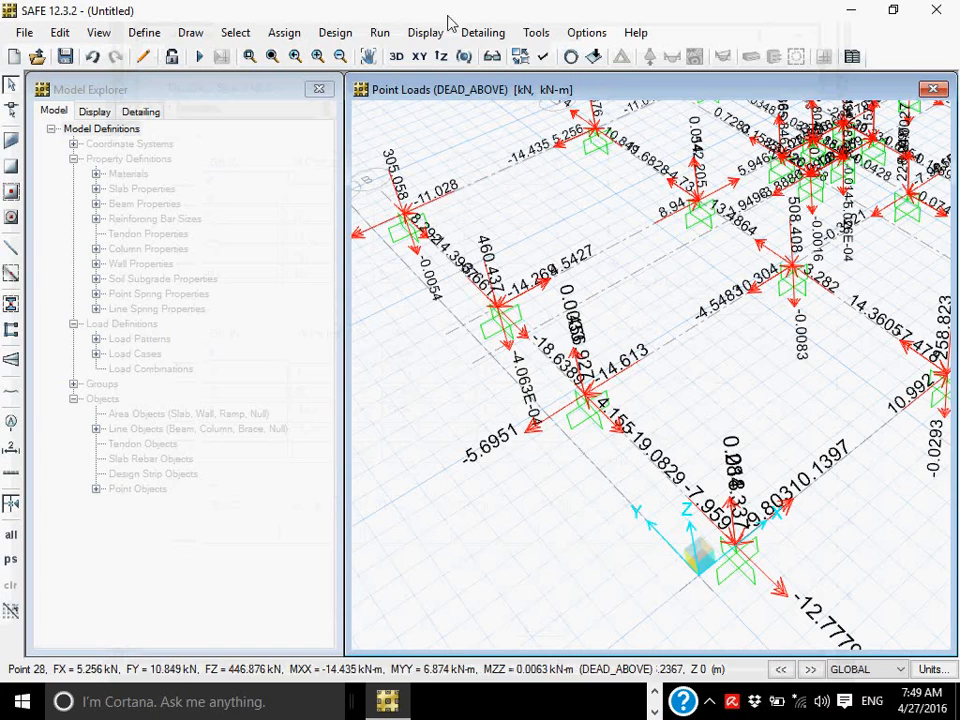
Review the point forces and moments of each load pattern, from DEAD_ABOVE to EQX_ABOVE, on the support at grid intersection B-4
scroll(500, 330, "down", 3)
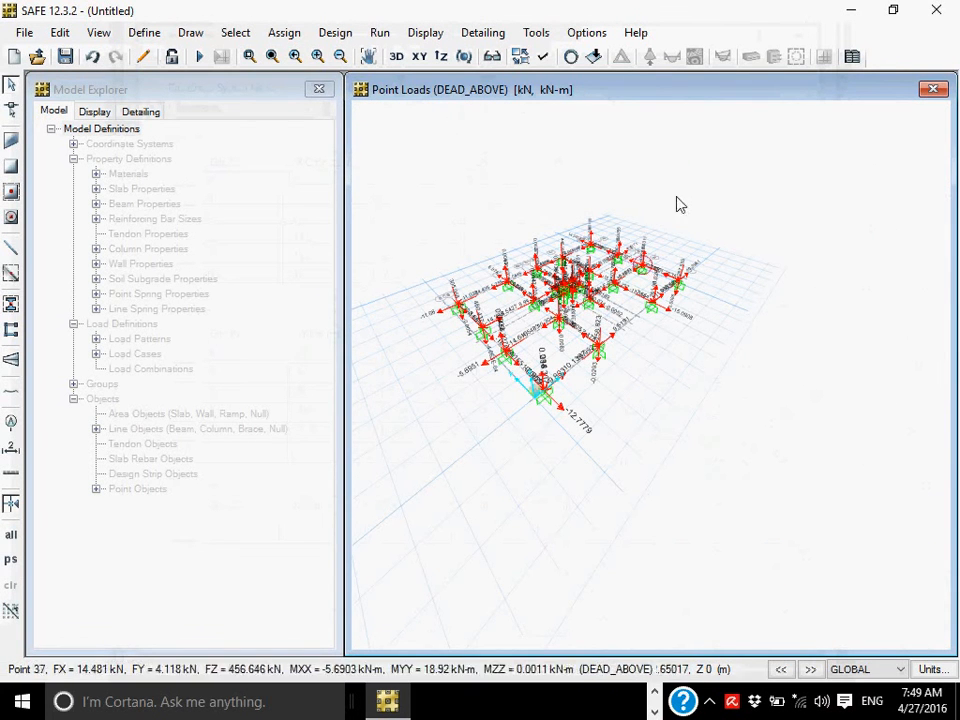
scroll(459, 311, "up", 5)
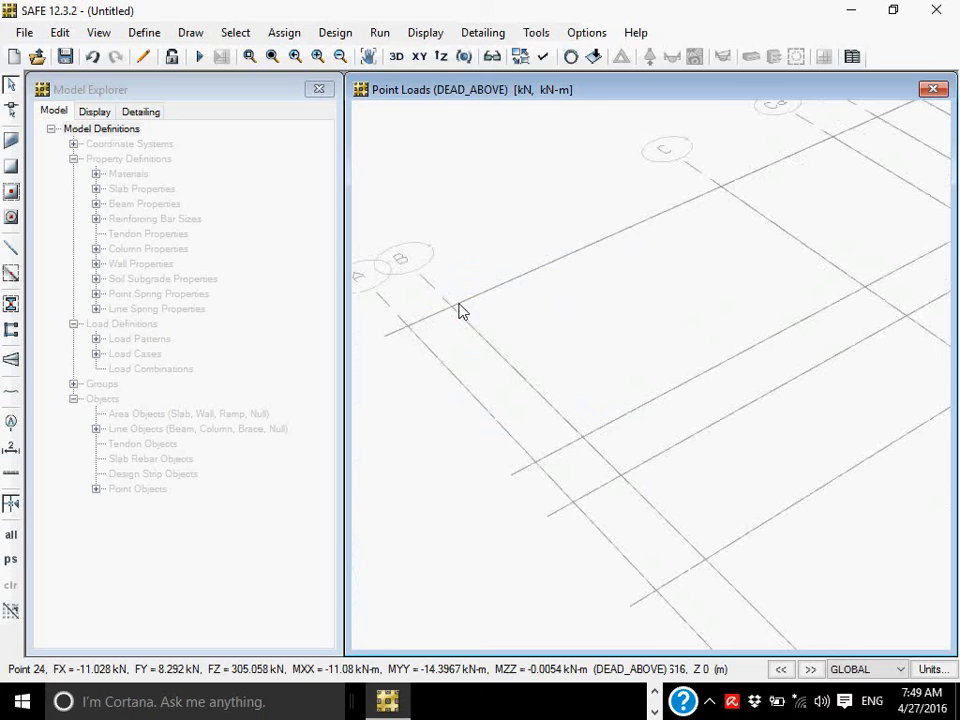
left_click(457, 311)
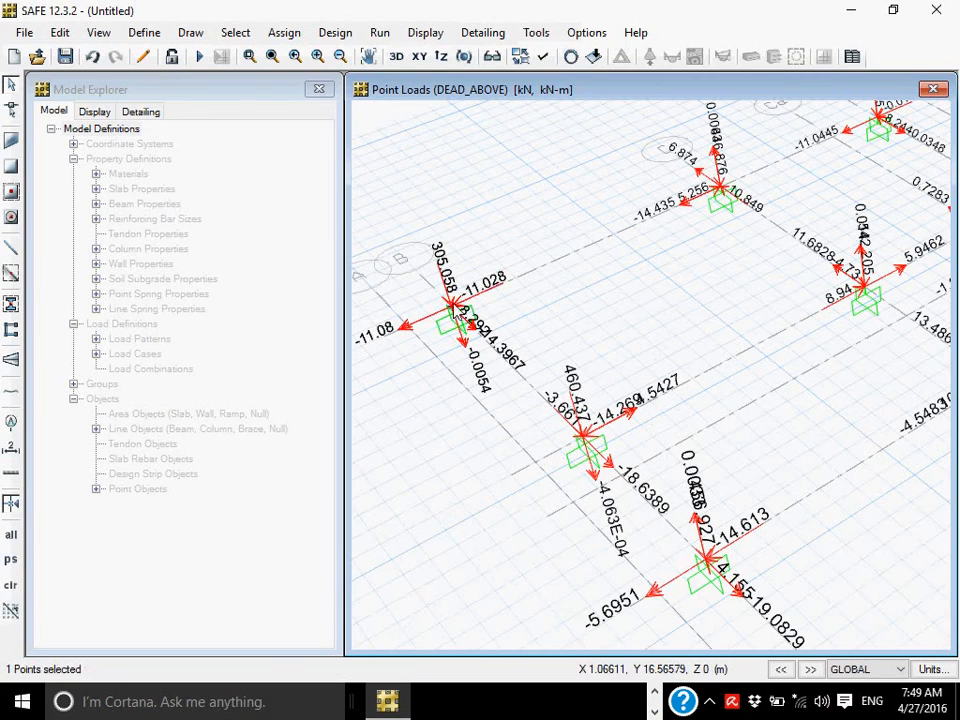
right_click(453, 312)
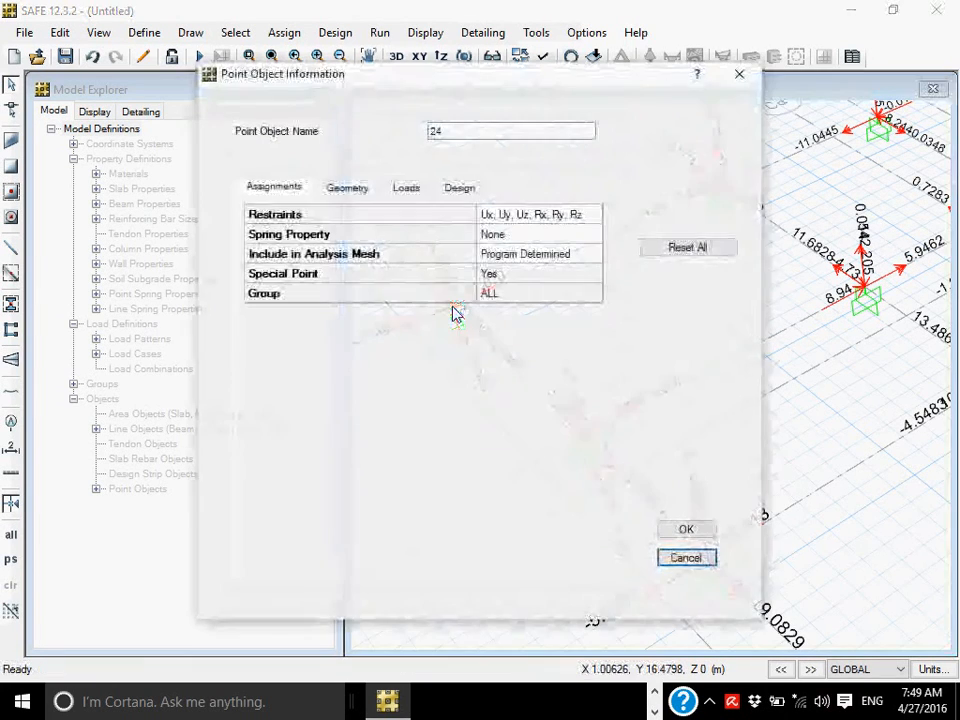
left_click(405, 189)
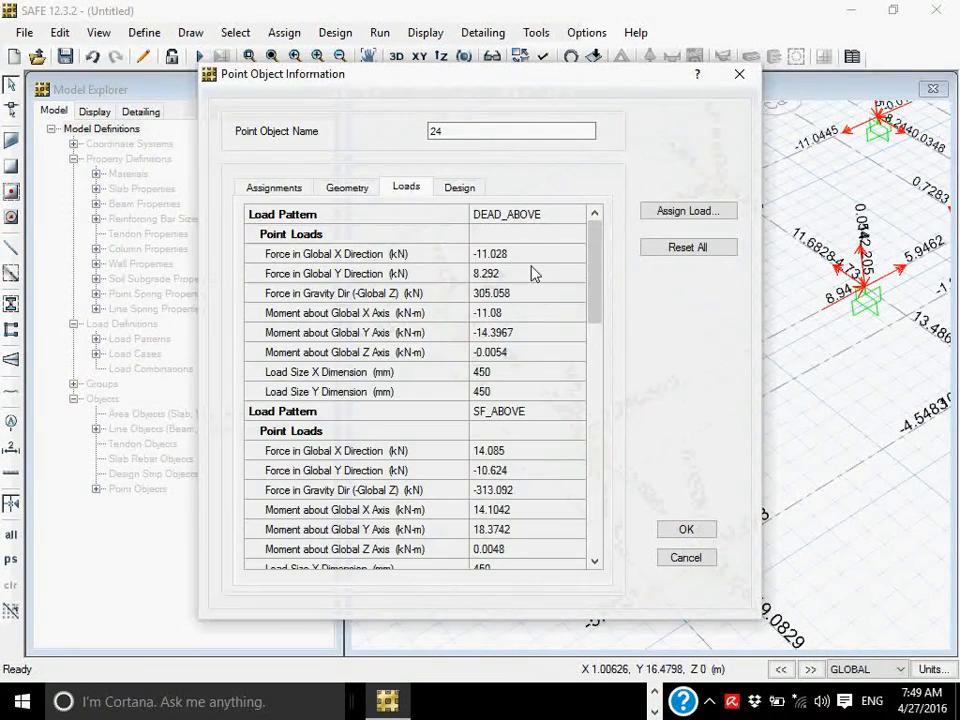
mouse_move(603, 270)
left_mouse_down()
mouse_move(604, 296)
mouse_move(596, 279)
mouse_move(609, 274)
left_mouse_up()
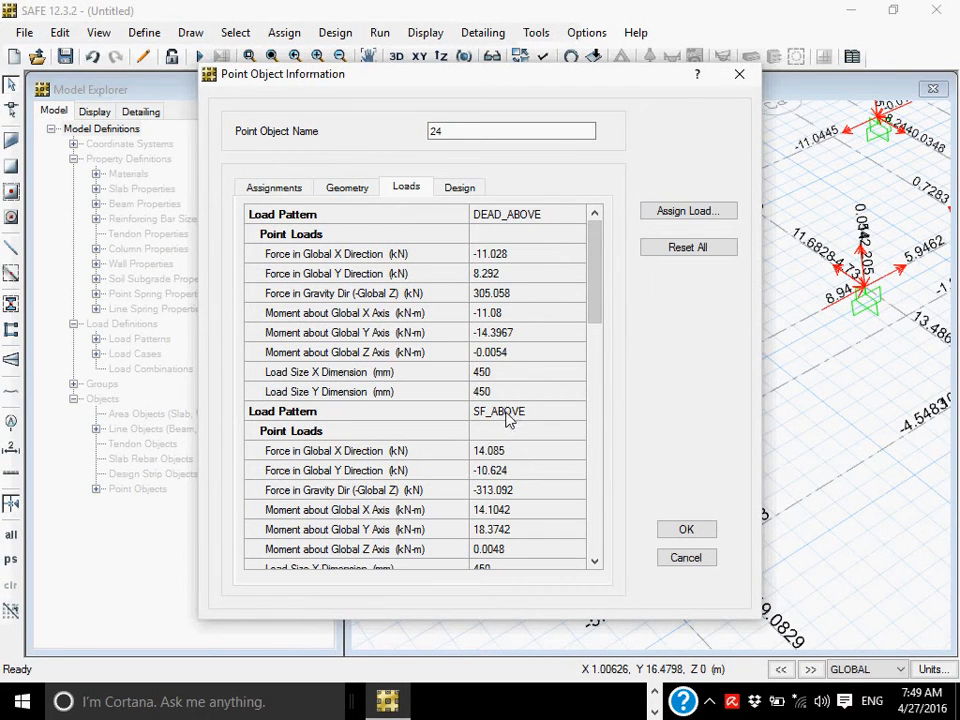
left_click_drag(596, 306, 619, 420)
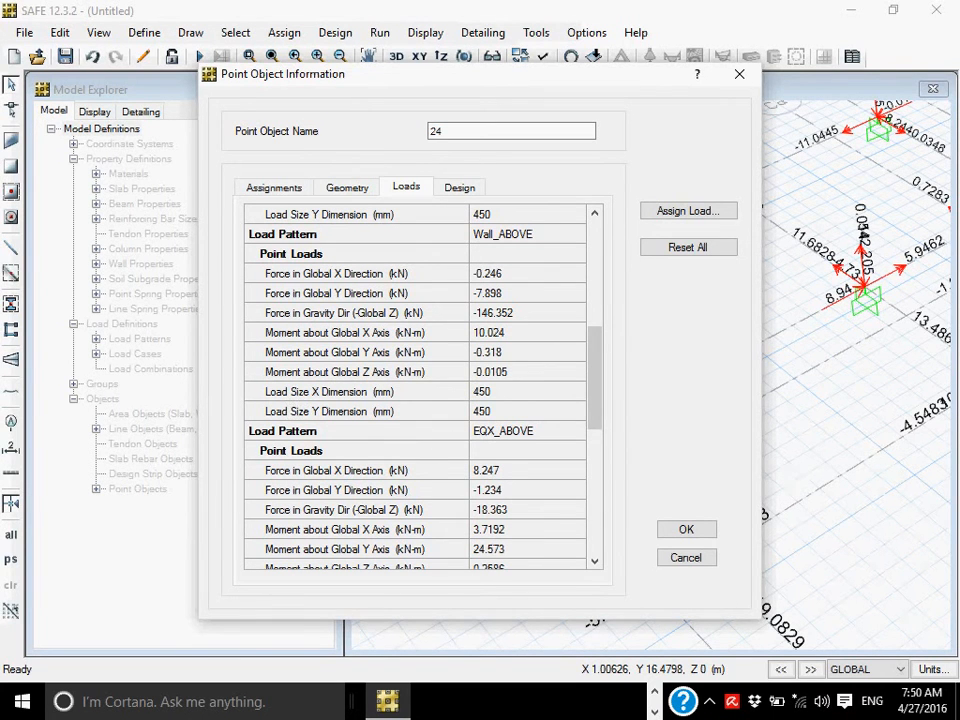
left_click(688, 563)
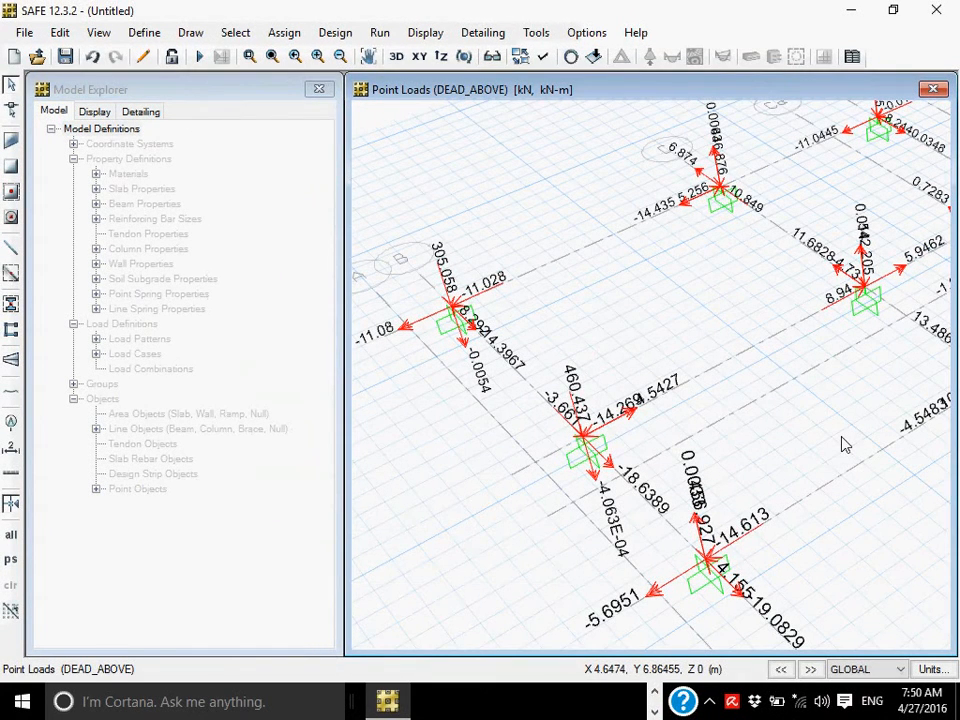
Display the EQX_ABOVE point loads with loading values, examine them around the central supports, and switch to the plan view
left_click(425, 32)
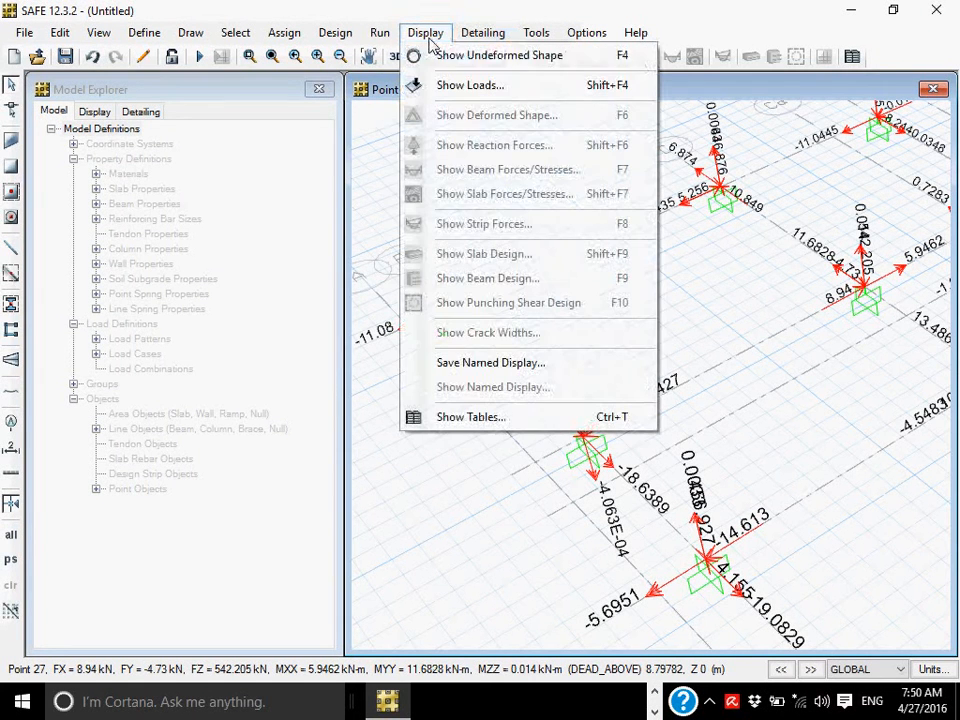
left_click(458, 88)
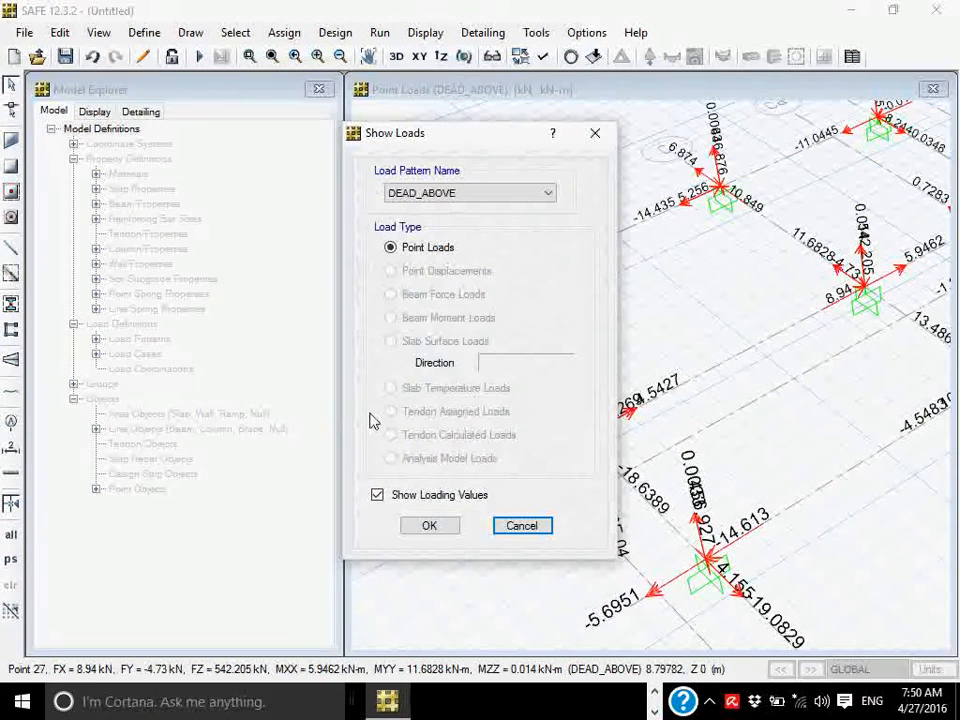
left_click(452, 198)
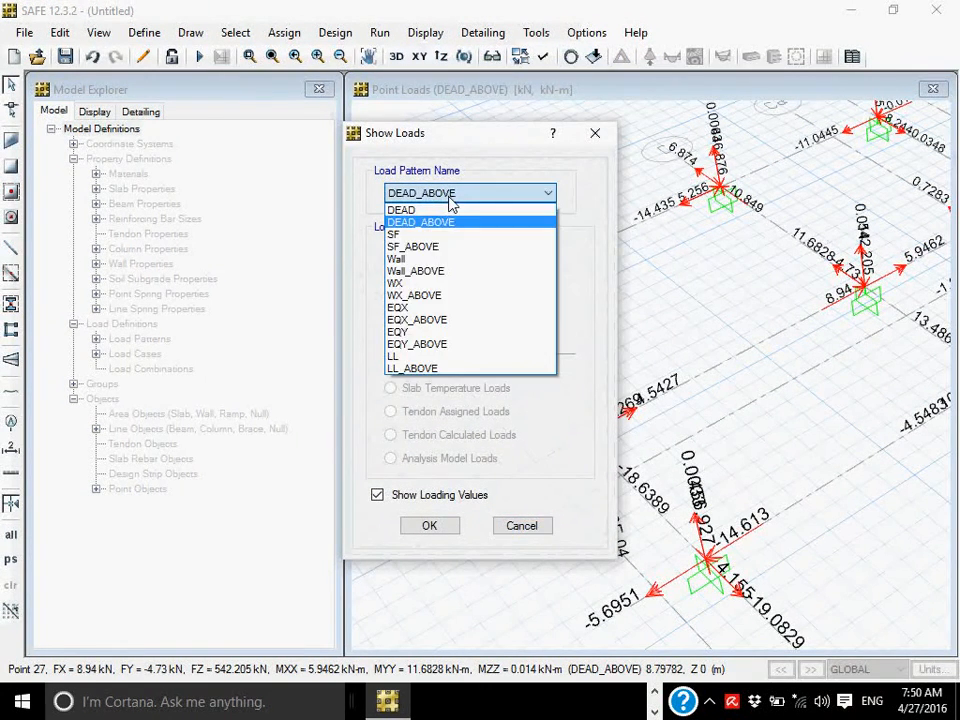
left_click(443, 321)
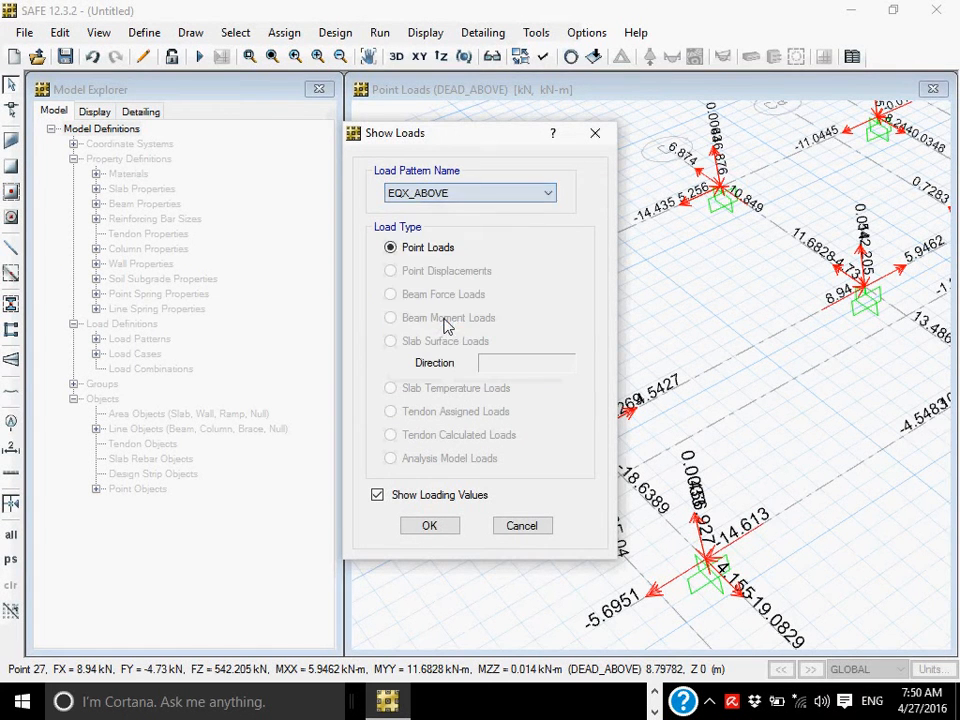
left_click(447, 530)
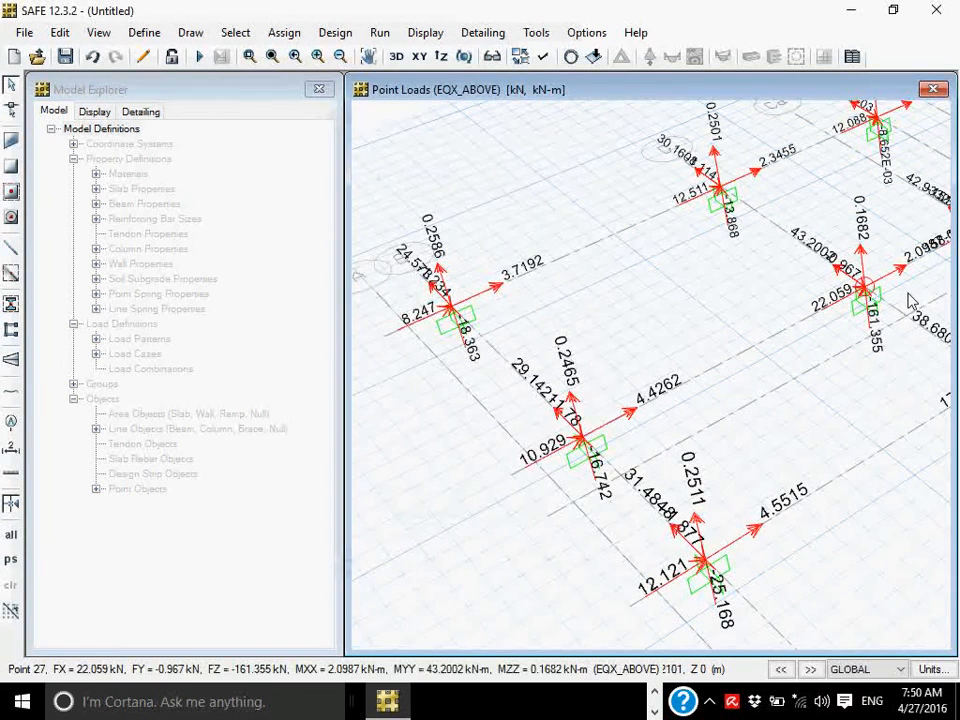
scroll(785, 346, "down", 3)
middle_click_drag(852, 308, 696, 298)
scroll(806, 257, "up", 3)
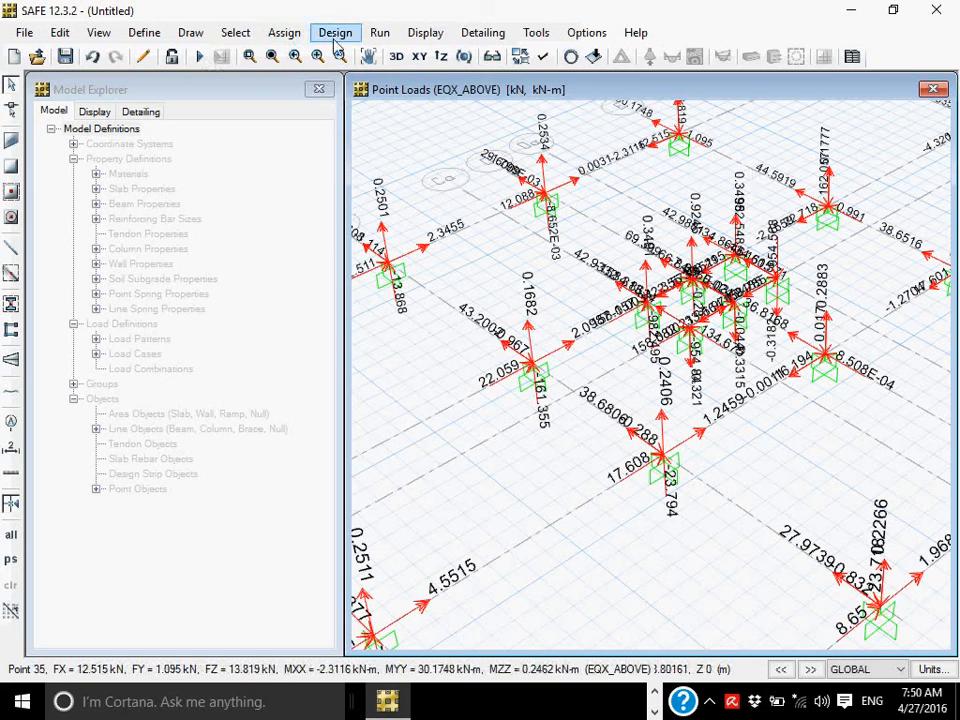
left_click(419, 57)
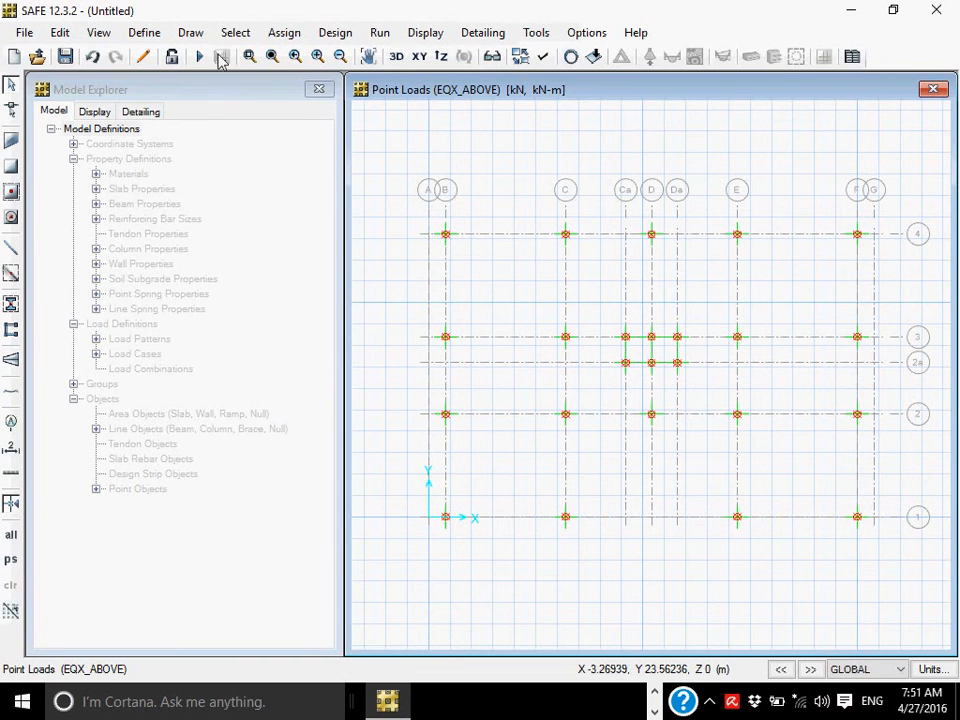
Modify the concrete material C30: set its compressive strength f'c to 21 N/mm2 and rename it C21
left_click(150, 33)
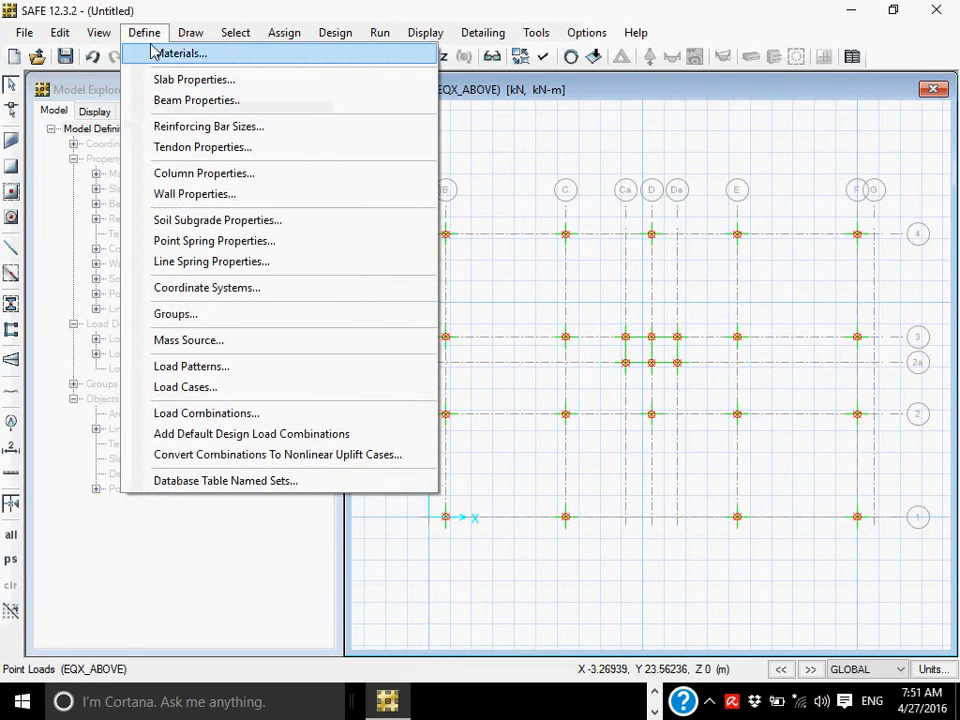
left_click(156, 54)
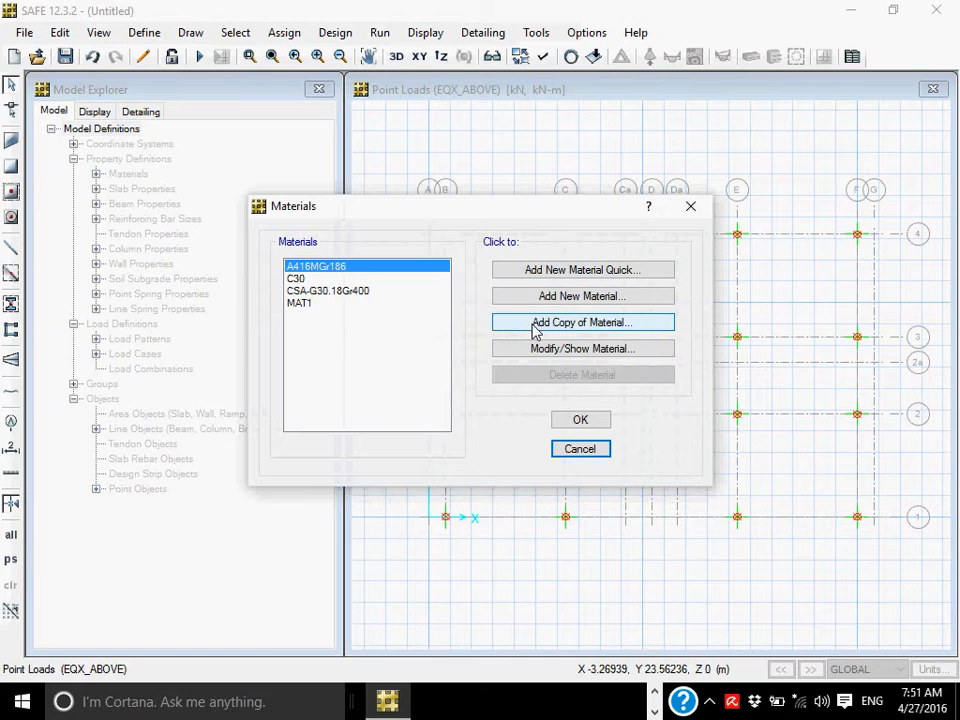
left_click(298, 291)
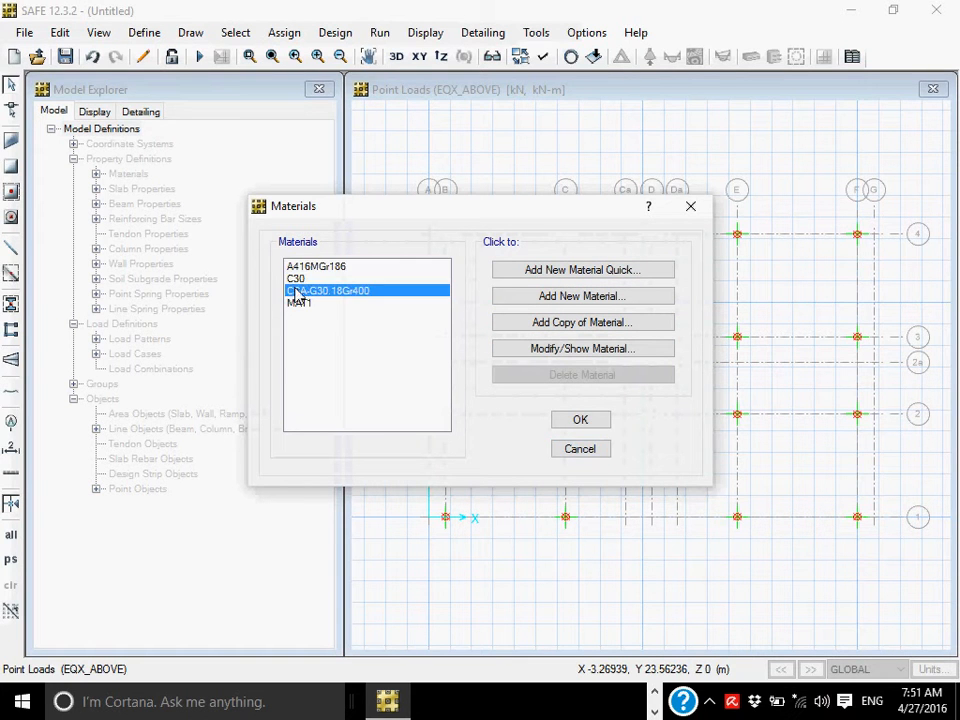
left_click(296, 280)
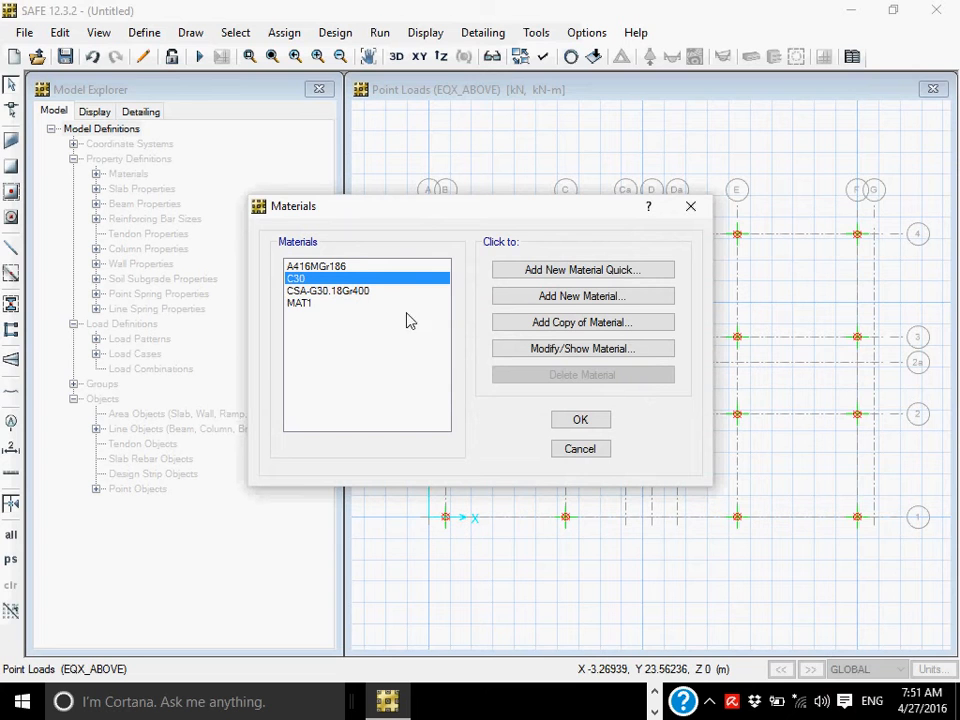
left_click(556, 358)
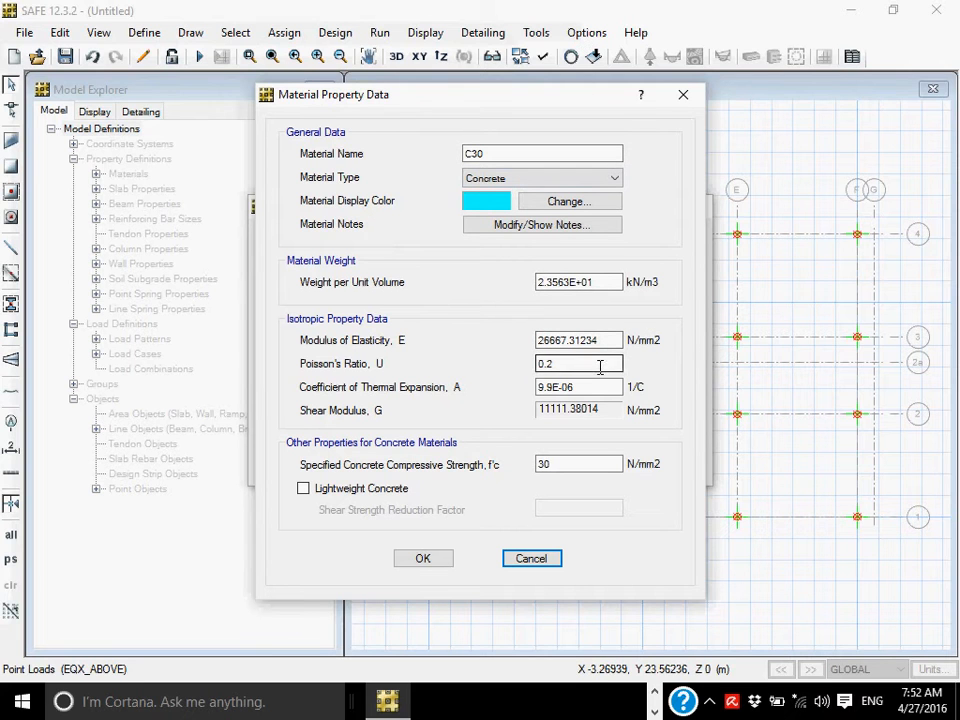
left_click(565, 468)
left_click_drag(558, 470, 529, 476)
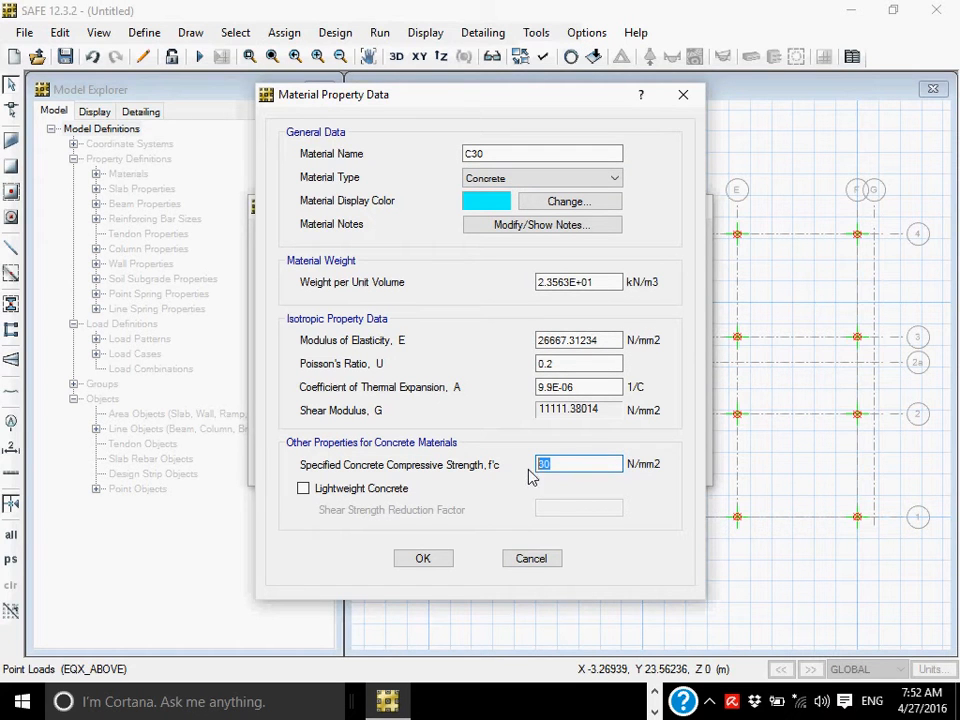
type("21")
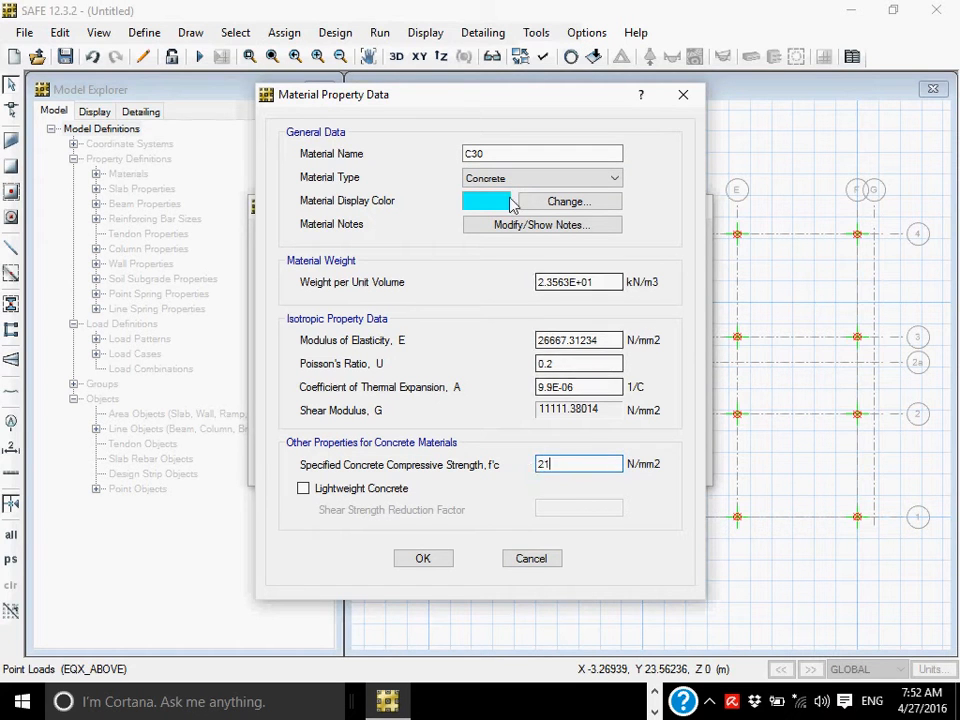
left_click_drag(493, 157, 481, 163)
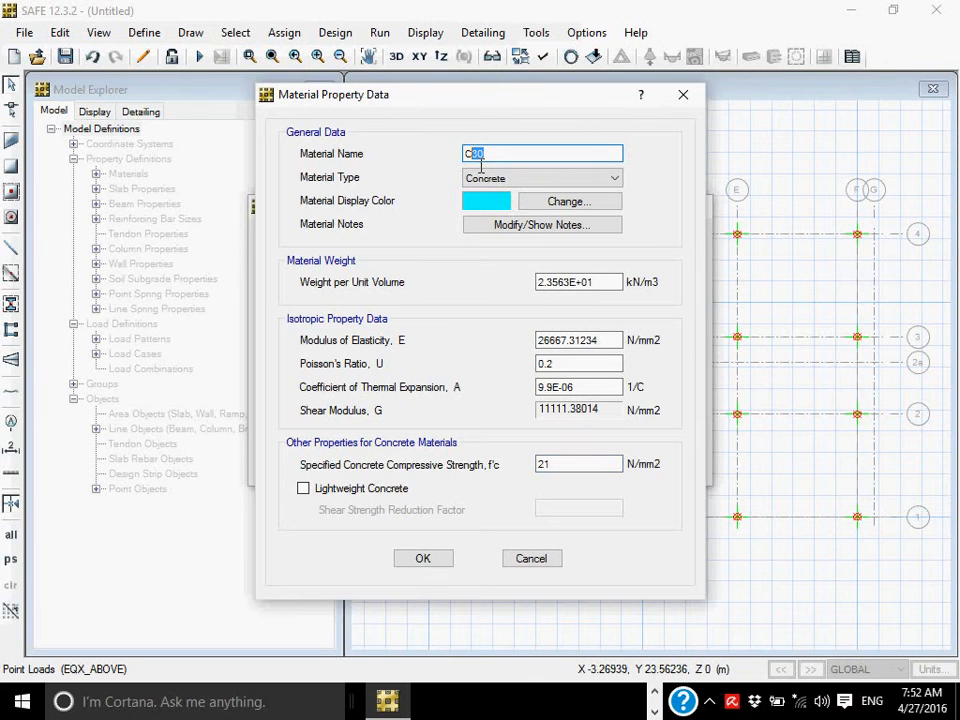
type("21")
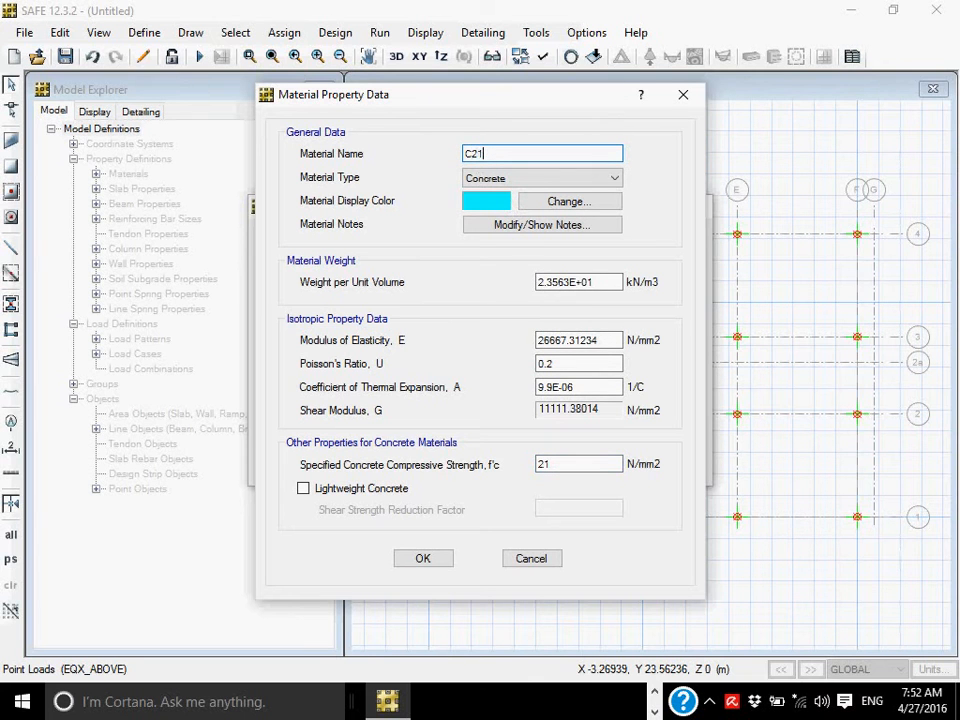
Open the calculator for C21's modulus of elasticity E and try to evaluate the formula 4700(21)^0.5 in N, mm, C units
double_click(594, 343, "shift")
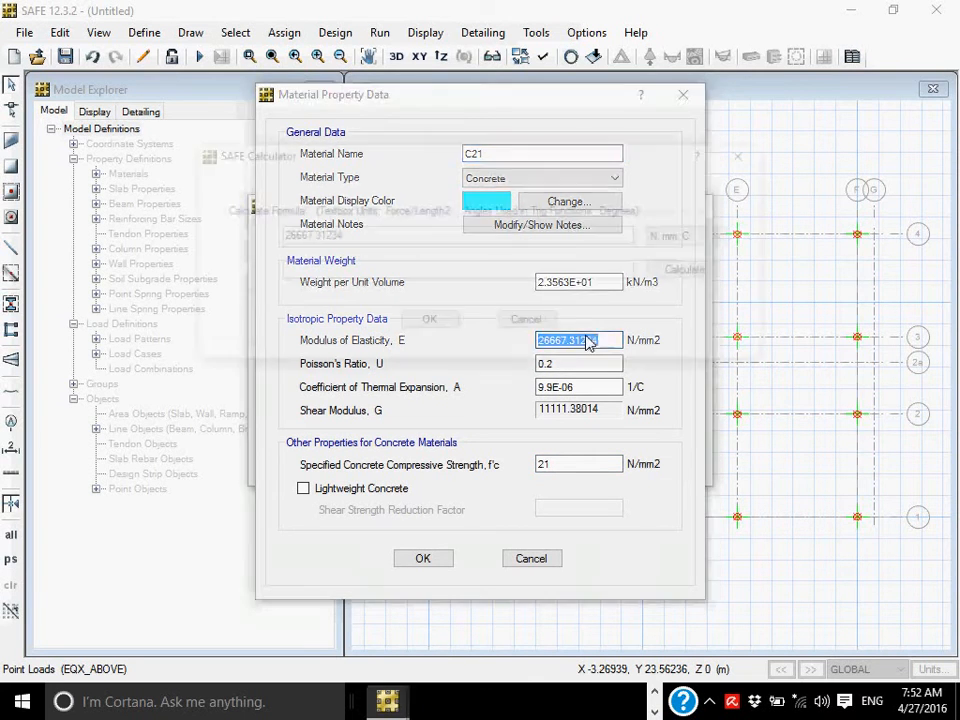
left_click_drag(364, 231, 228, 233)
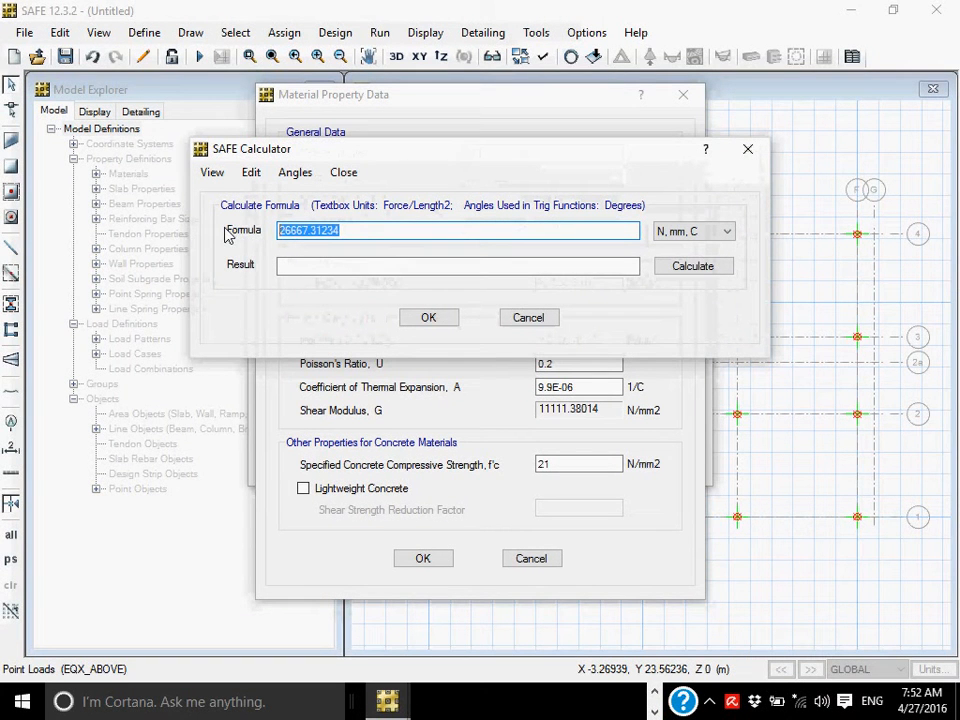
type("4700")
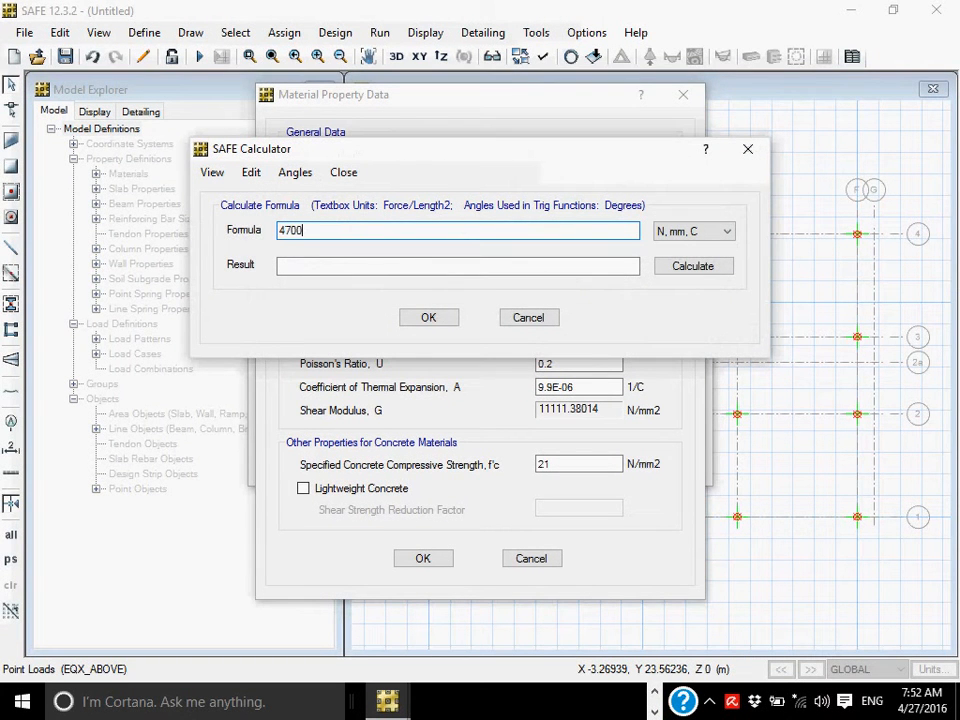
type("(21)^0.5")
left_click(688, 268)
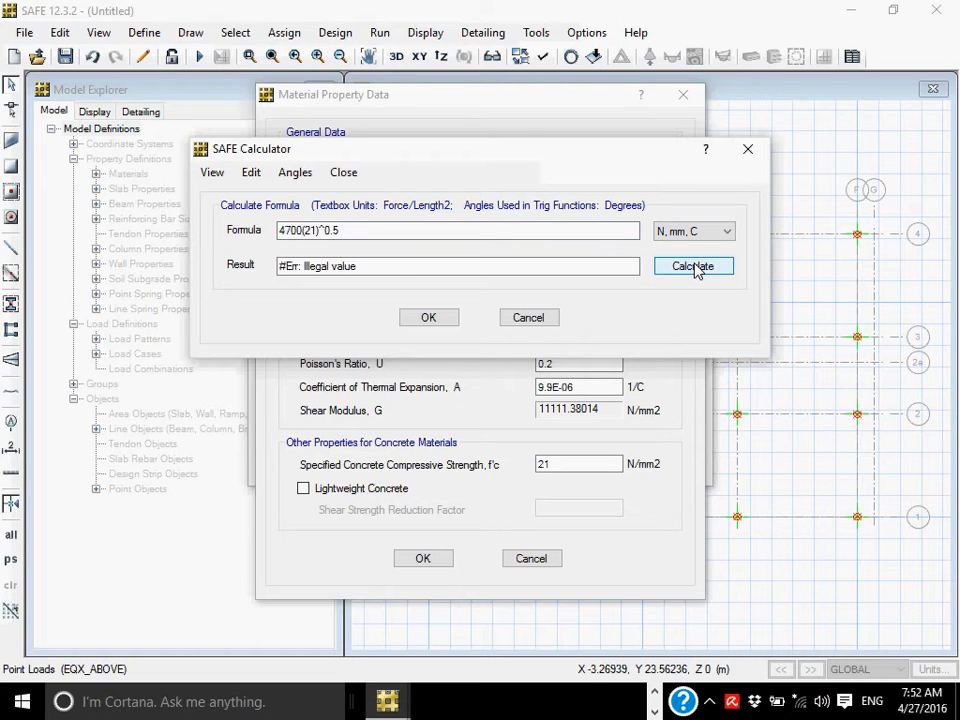
Correct the modulus formula with a multiplication sign after 4700, recalculate it, apply the result to E and save the C21 material
left_click(309, 234)
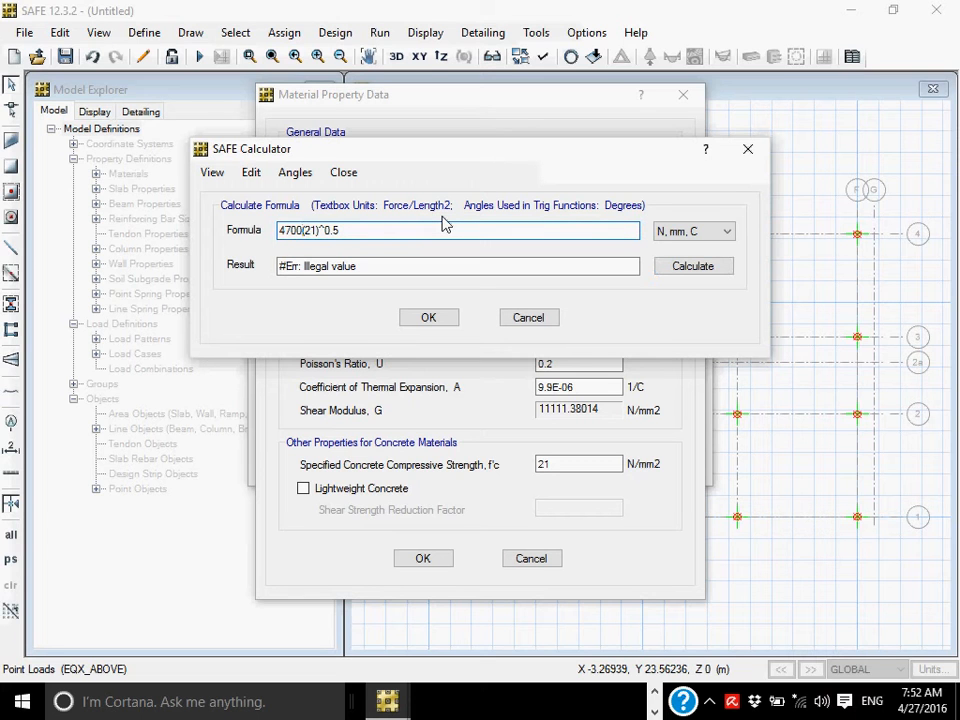
type("*")
key("Delete")
key("Delete")
left_click(722, 268)
left_click(418, 315)
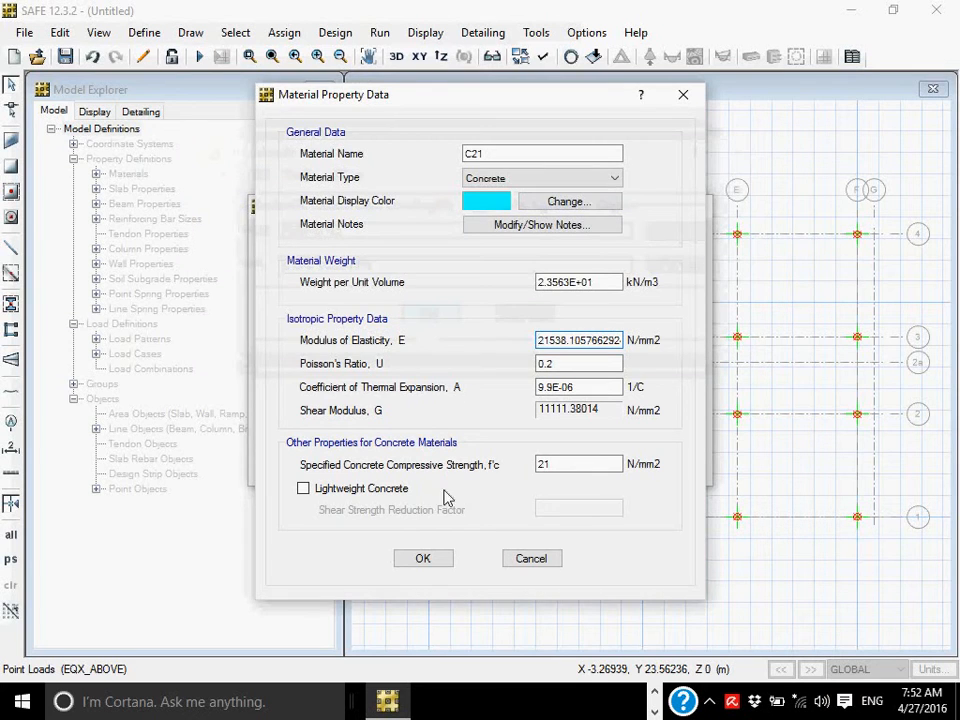
left_click(428, 552)
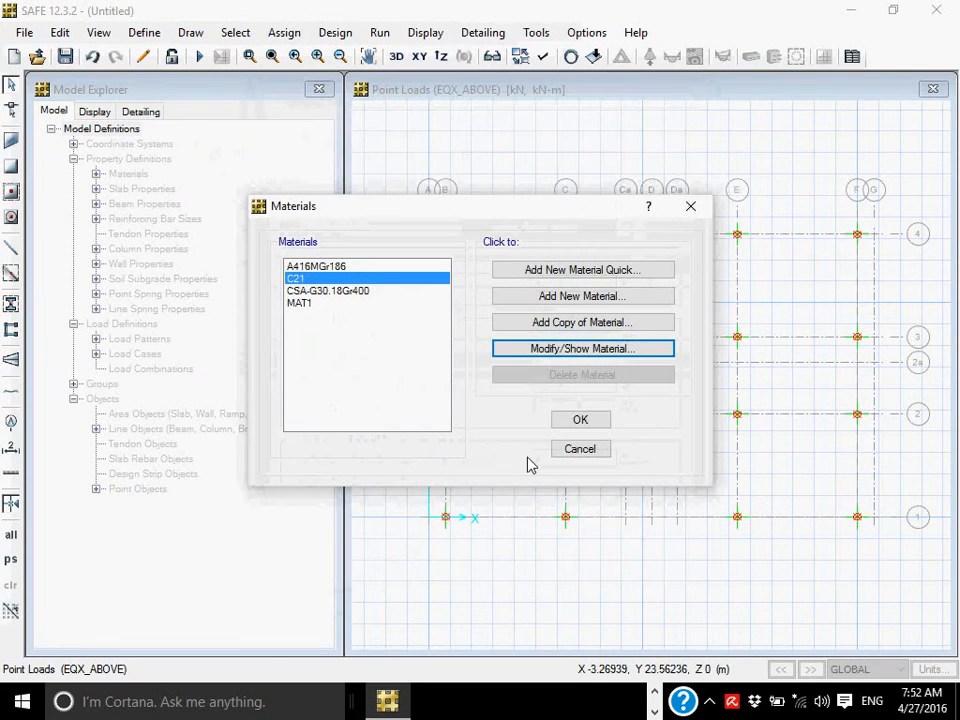
left_click(580, 420)
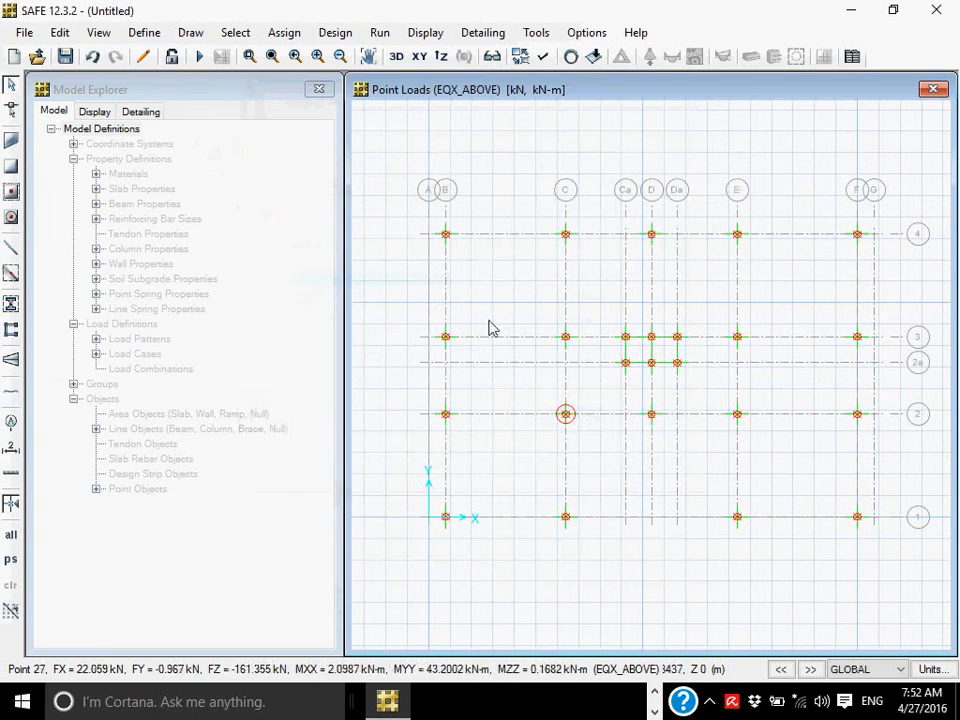
Add a new slab property named Mat, keeping C21 as its slab material
left_click(98, 32)
mouse_move(148, 30)
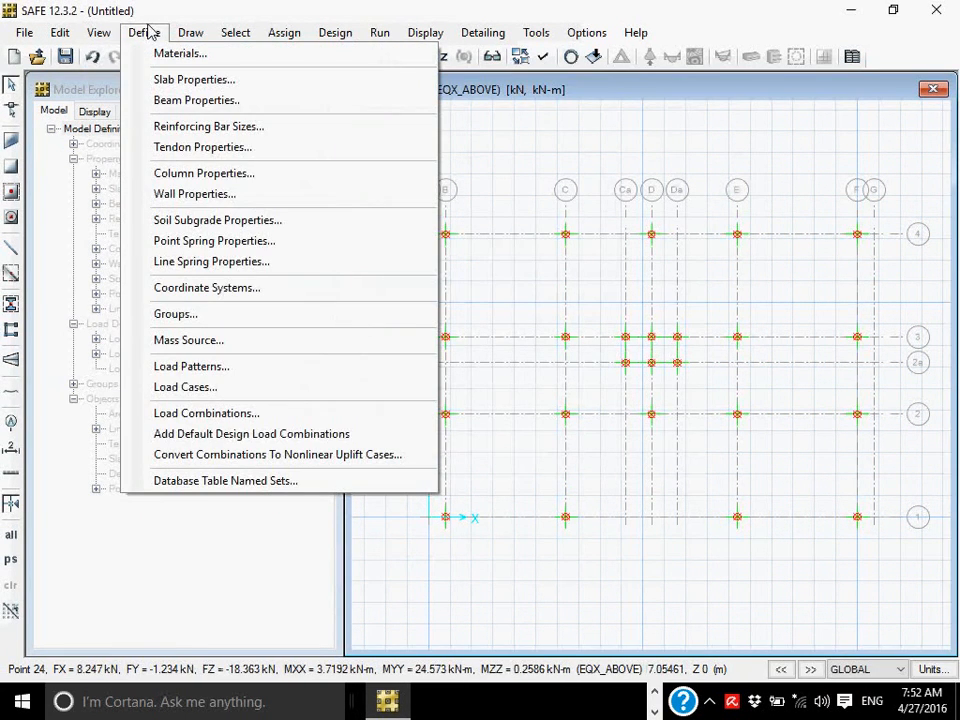
left_click(167, 88)
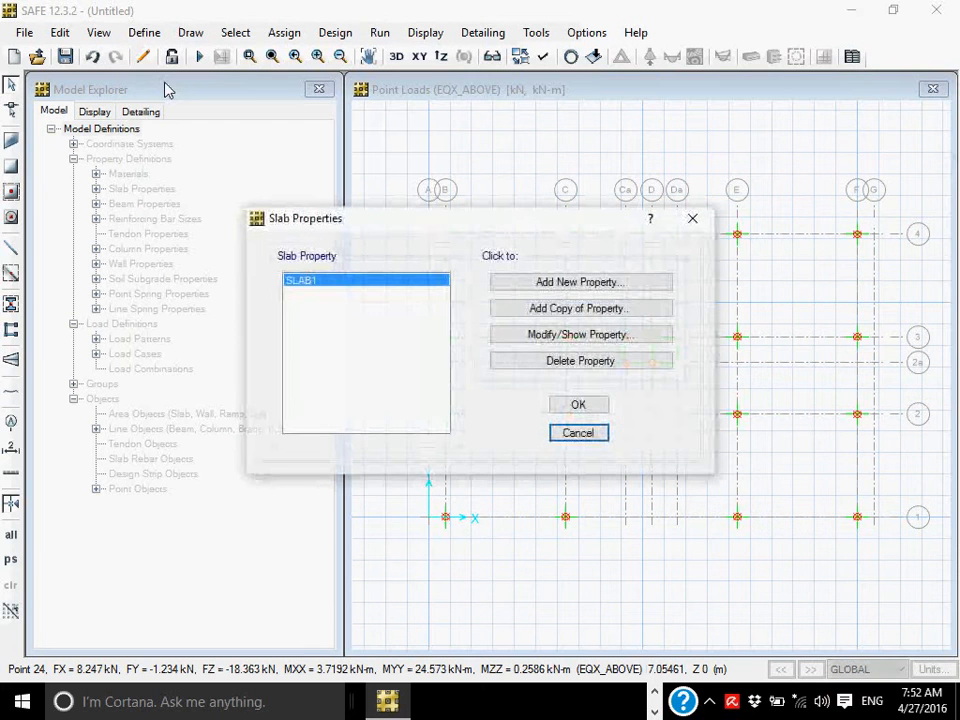
left_click(558, 284)
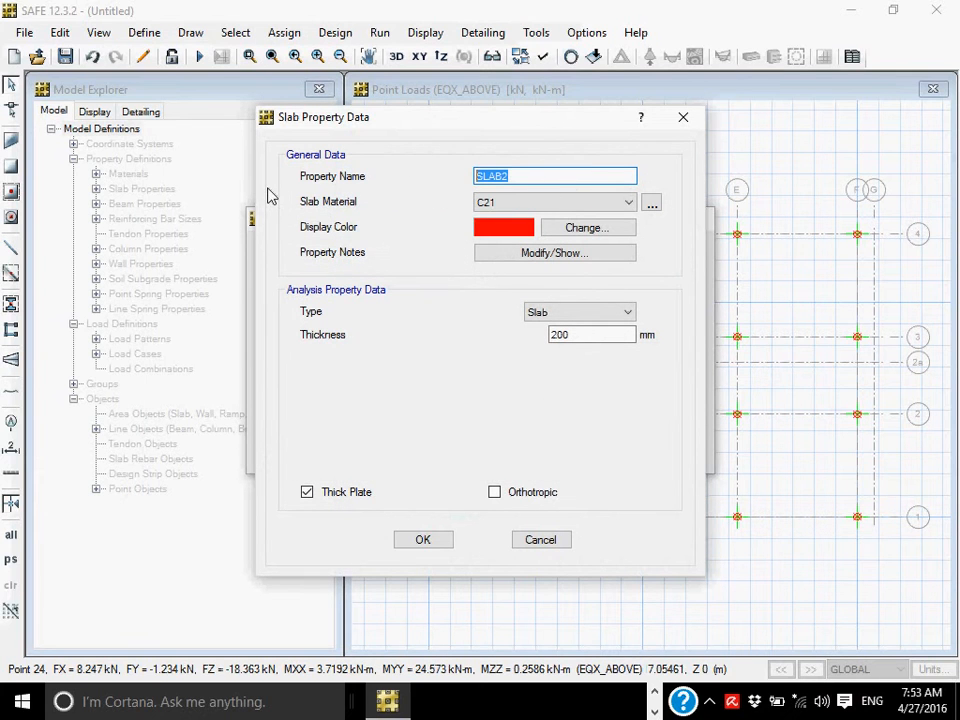
type("Mat")
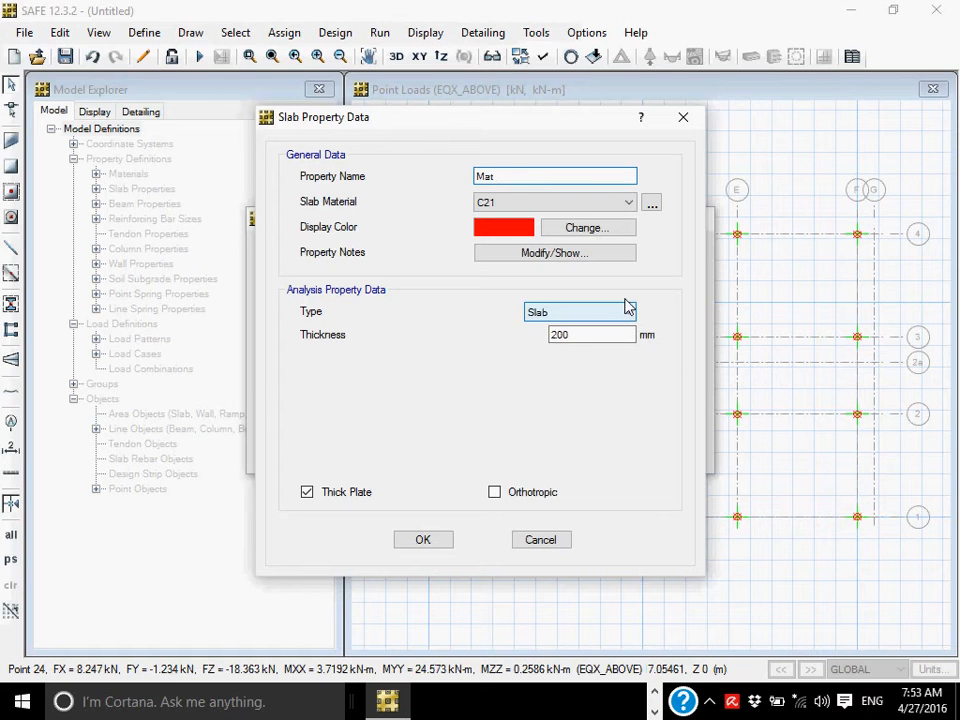
left_click(619, 201)
left_click(617, 201)
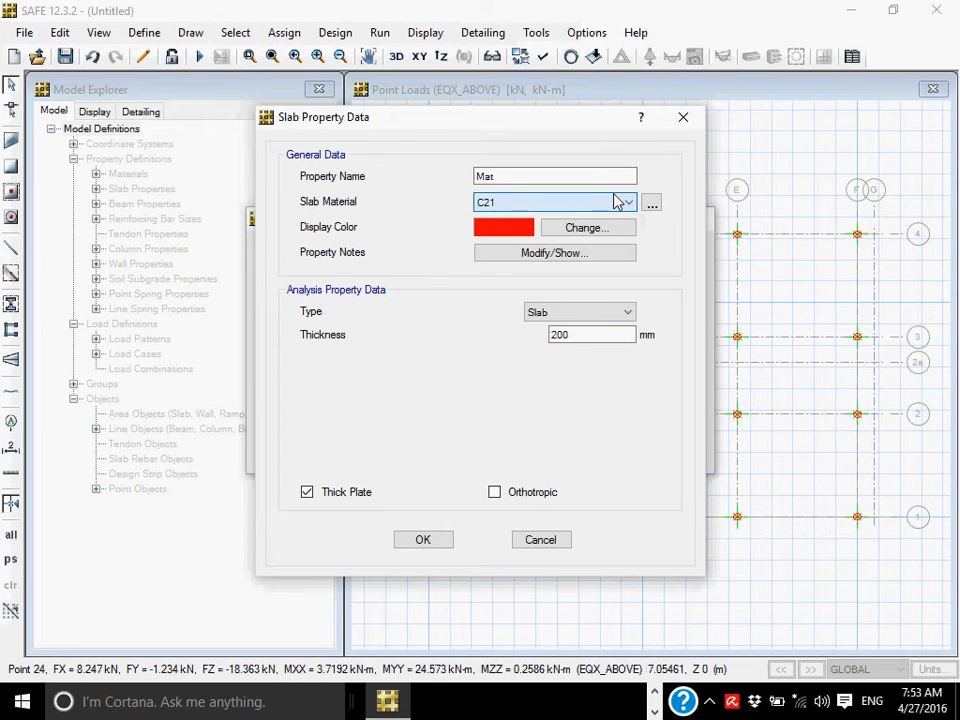
Set the new slab property's type to Mat and its thickness to 600 mm
left_click(622, 314)
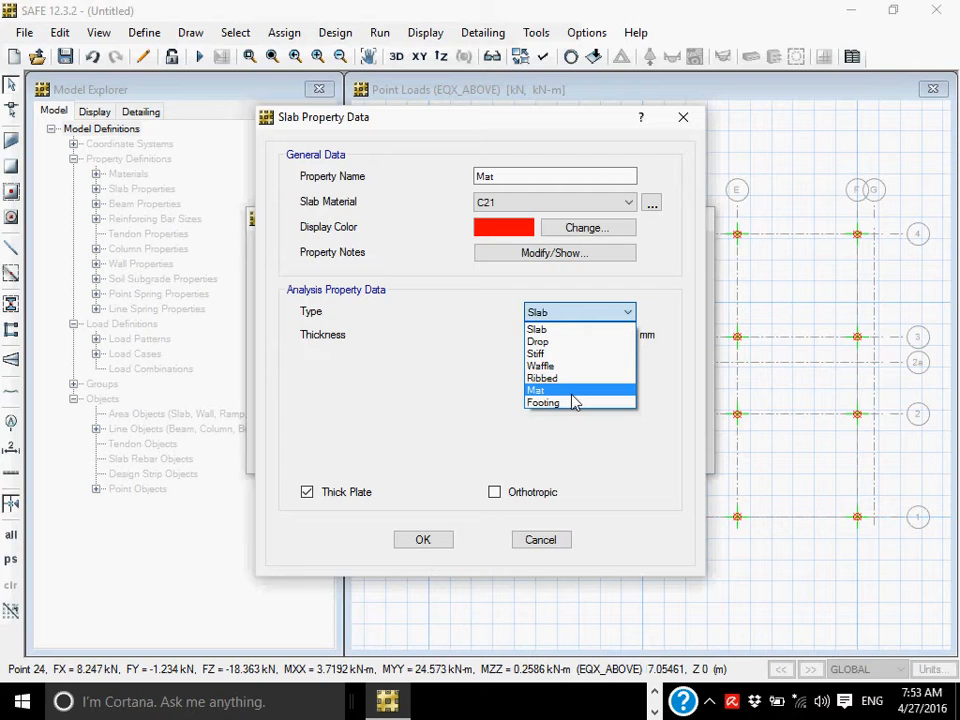
left_click(572, 393)
left_click(613, 338)
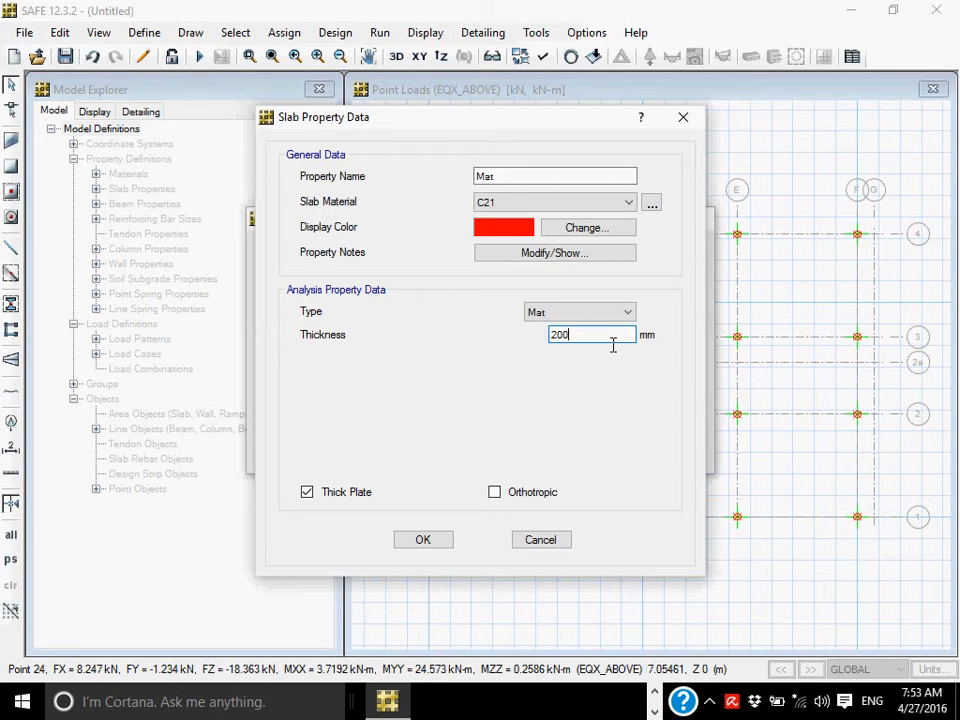
left_click_drag(613, 343, 506, 377)
type("600")
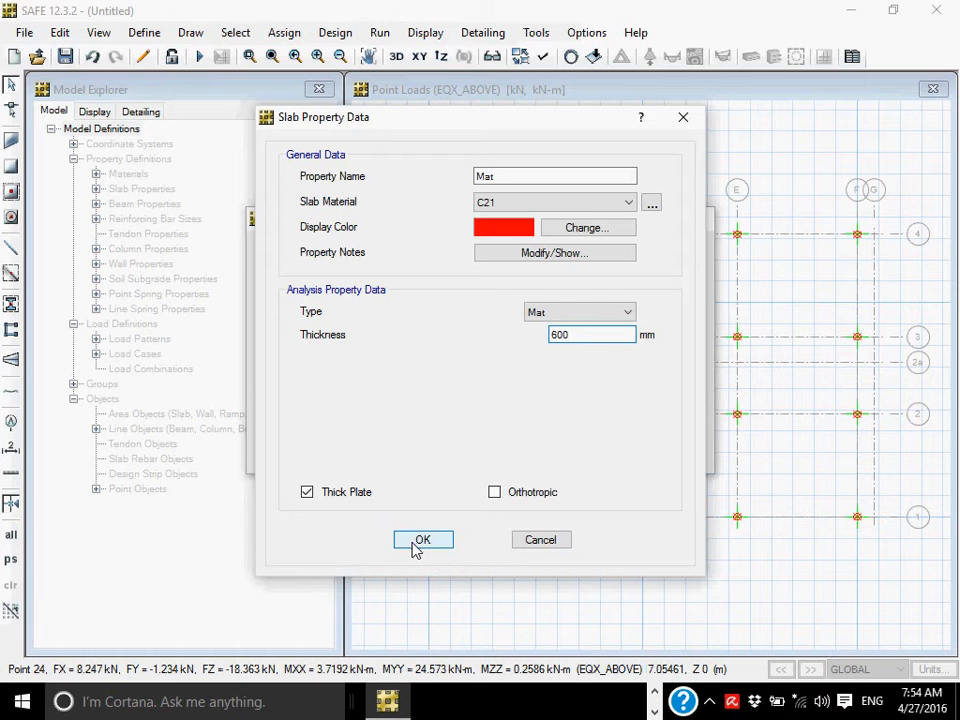
Rename the mat's slab property to Mat 600 and save the slab property definitions
left_click(518, 178)
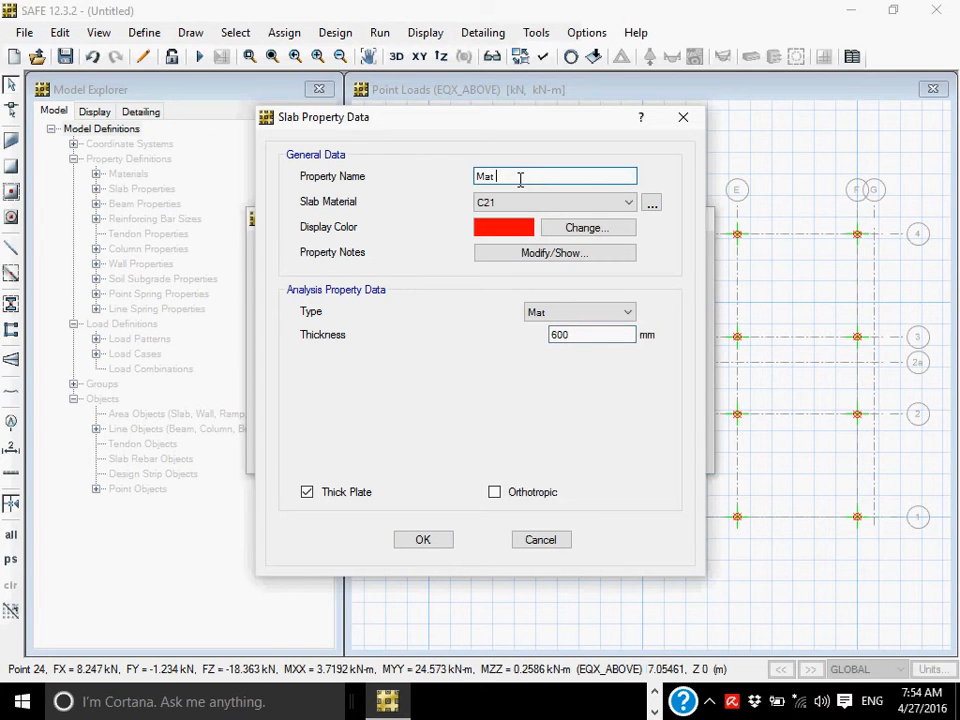
type("600")
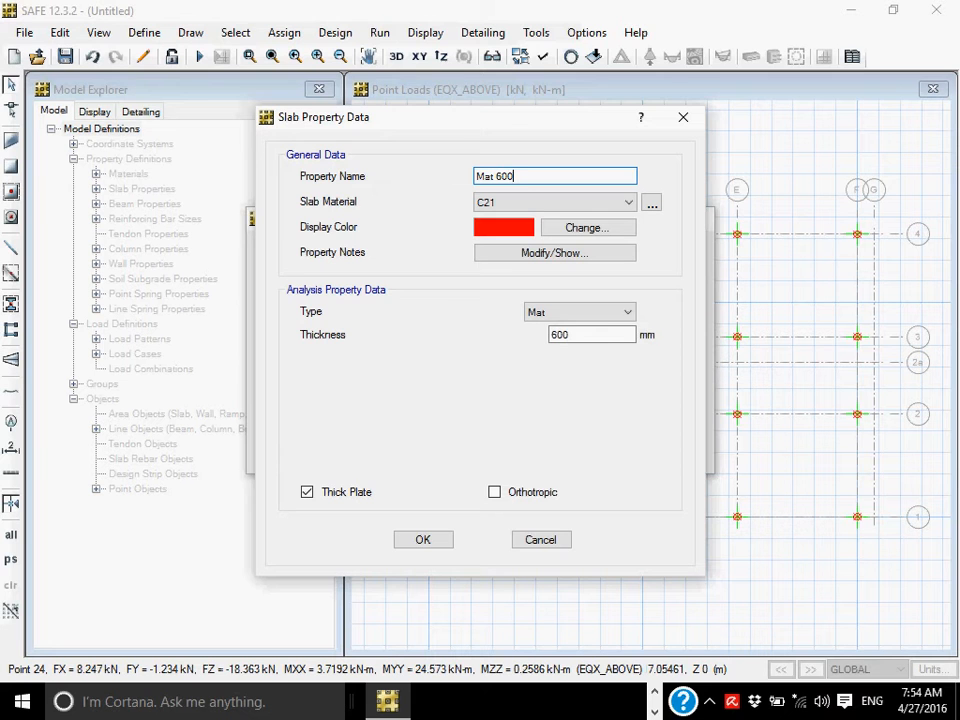
left_click(432, 542)
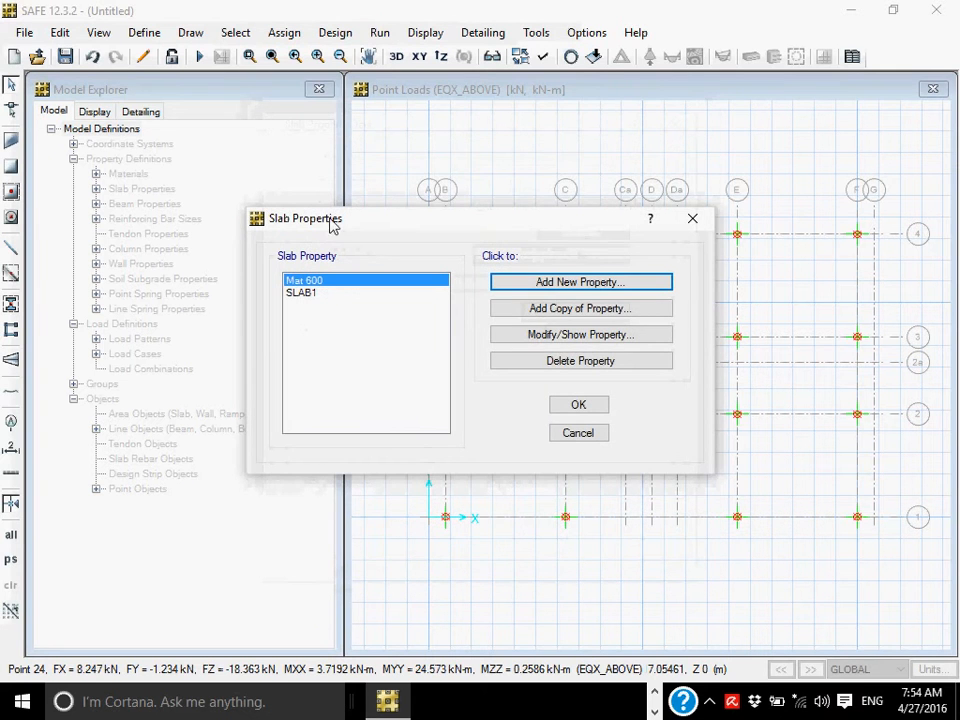
left_click(582, 405)
Examine the new beam property options, including the T Beam and L Beam shapes and the Inverted Beam setting, and discard them
left_click(150, 38)
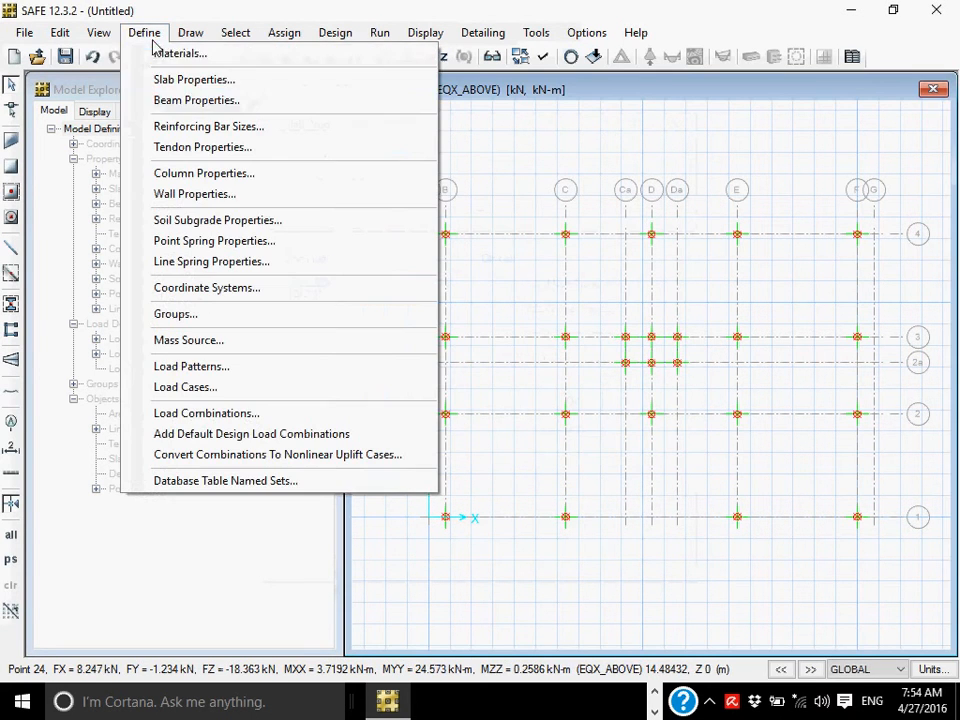
left_click(168, 113)
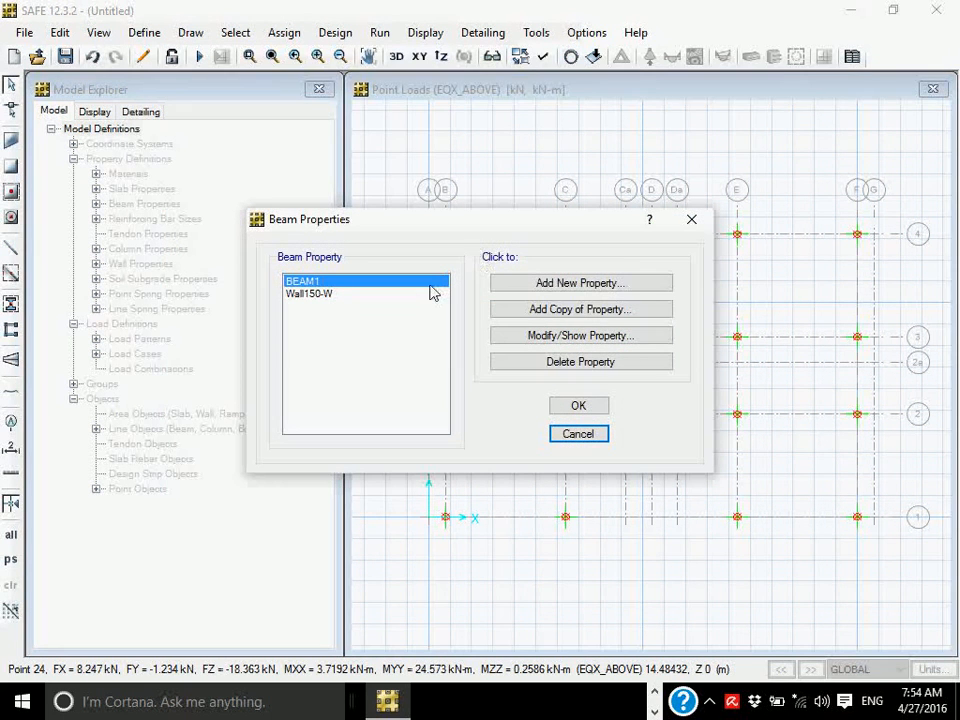
left_click(551, 287)
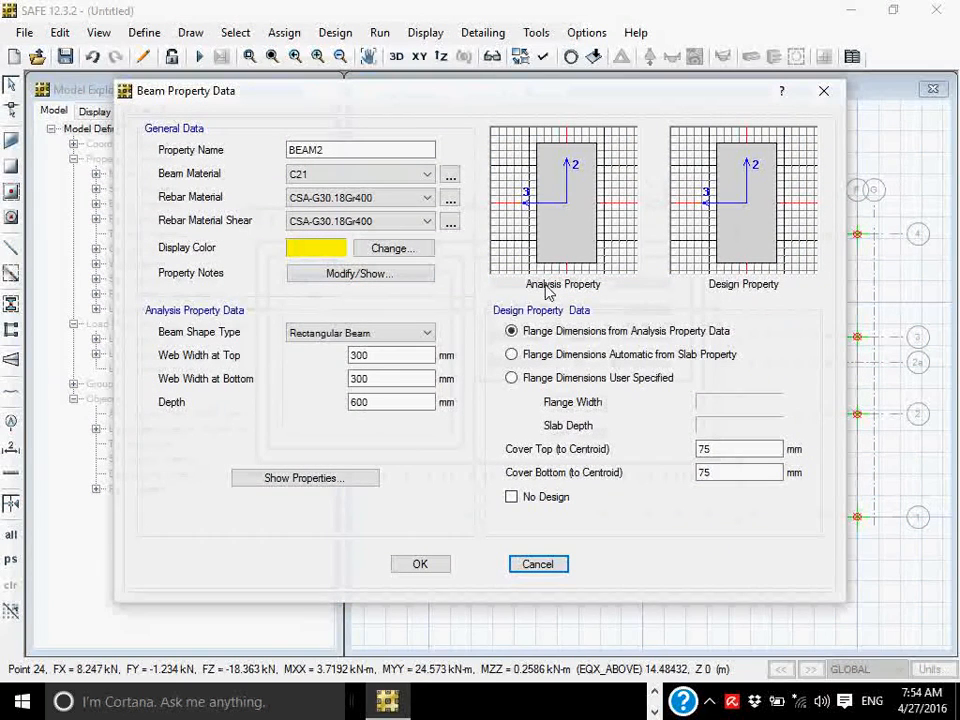
left_click(427, 334)
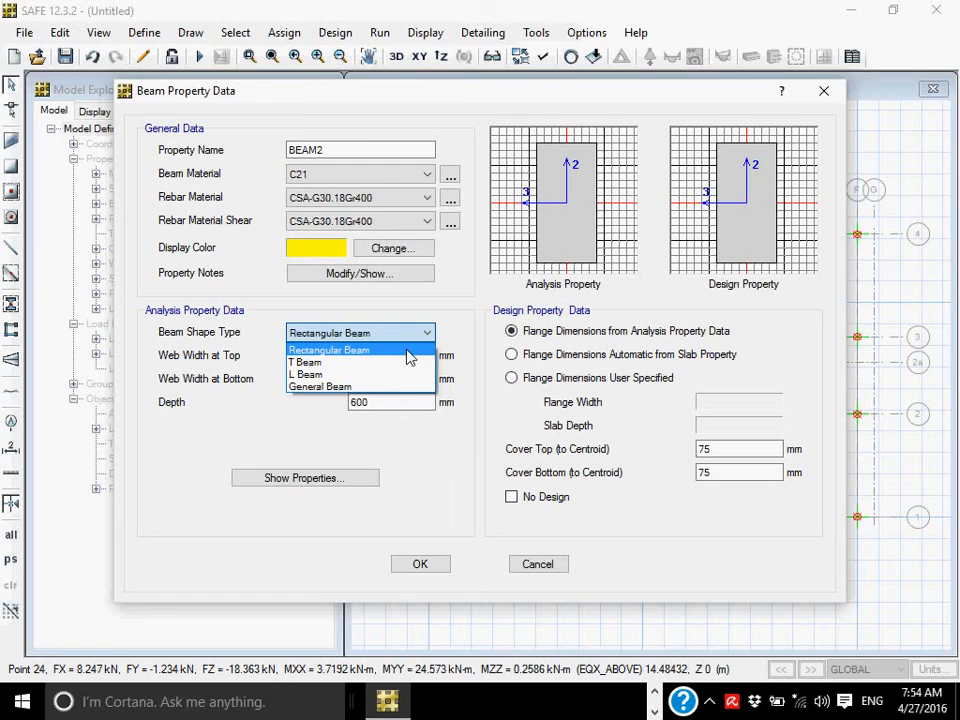
left_click(410, 362)
left_click(424, 333)
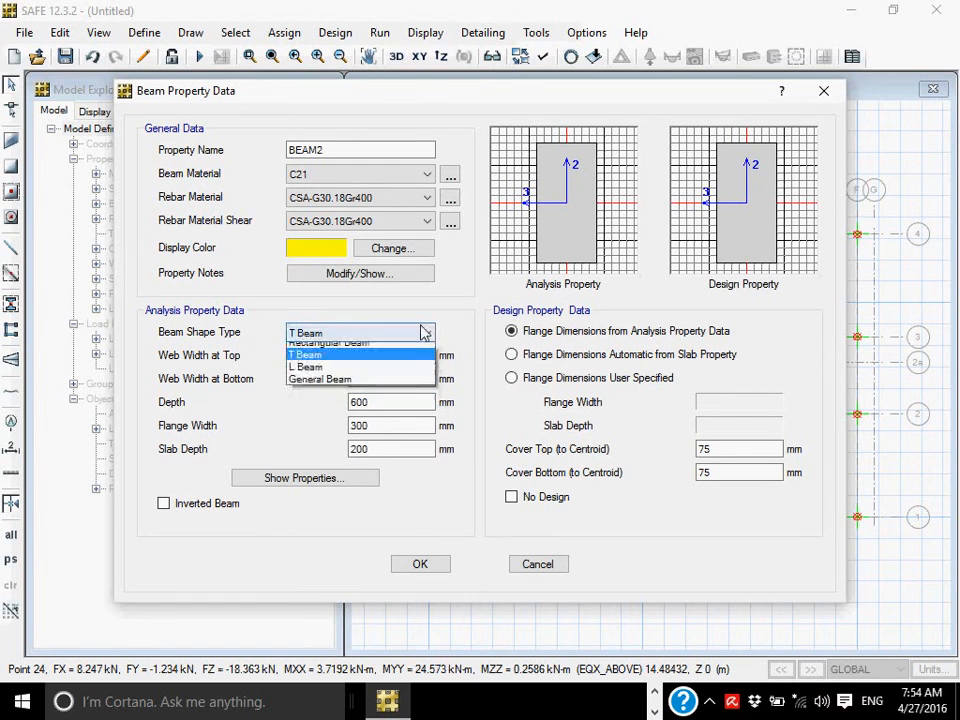
left_click(414, 375)
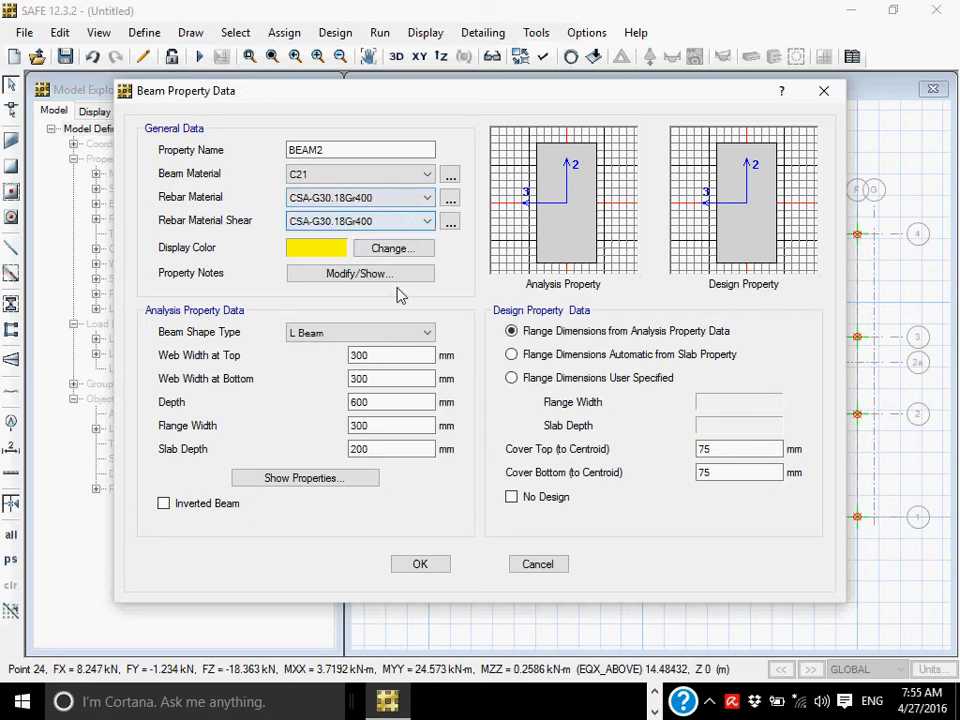
double_click(410, 358)
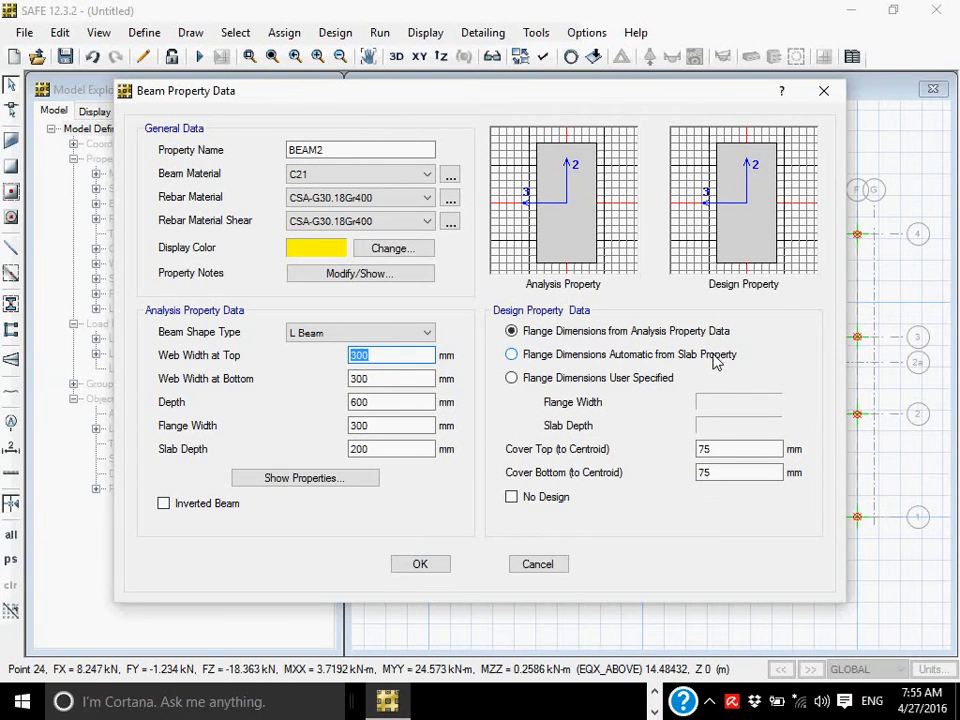
left_click(165, 508)
left_click(169, 512)
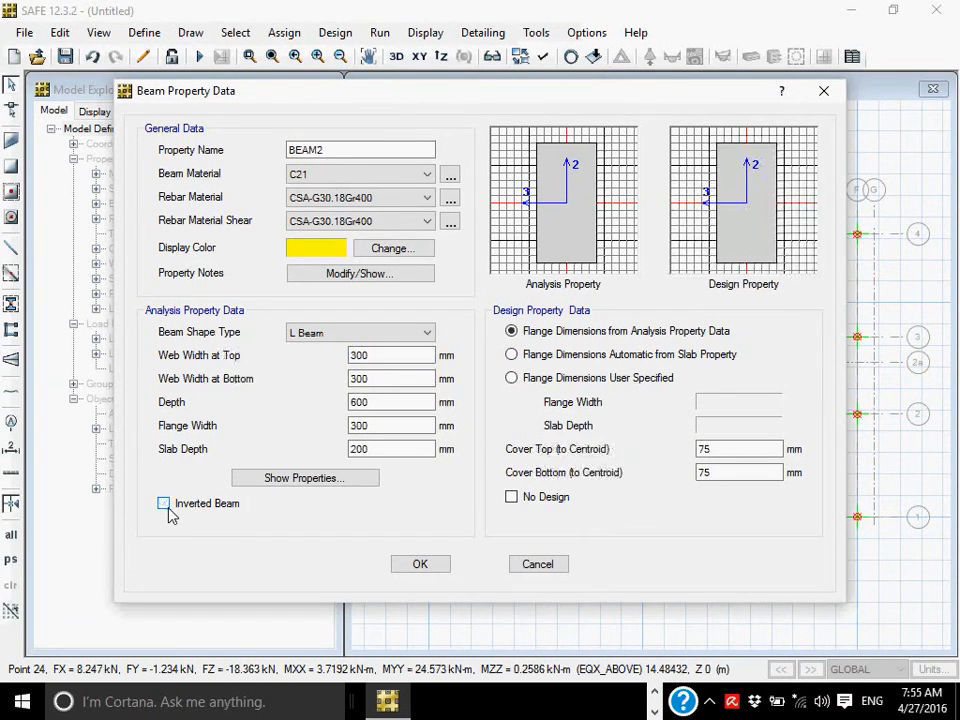
left_click(534, 565)
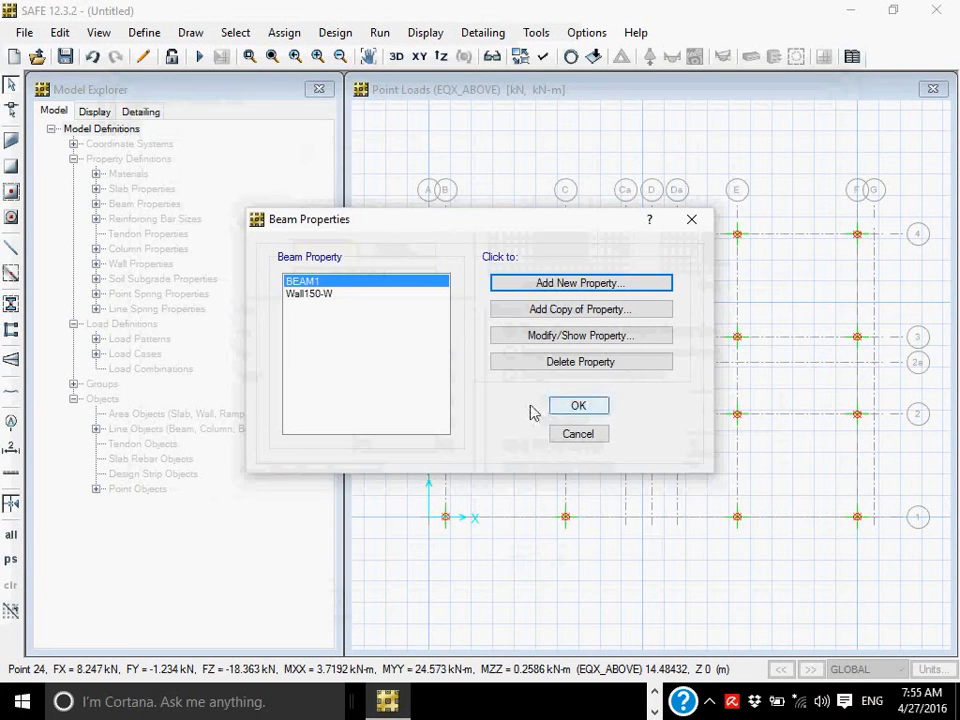
left_click(590, 436)
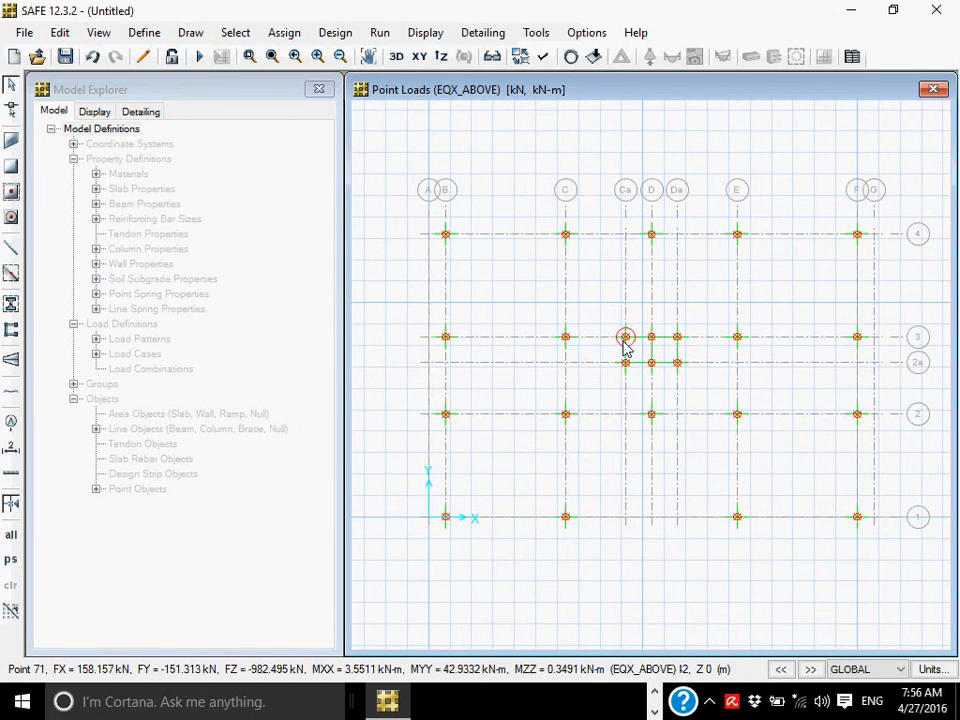
Add a new wall property named Shear Wall, keeping C21 as its wall material
left_click(146, 32)
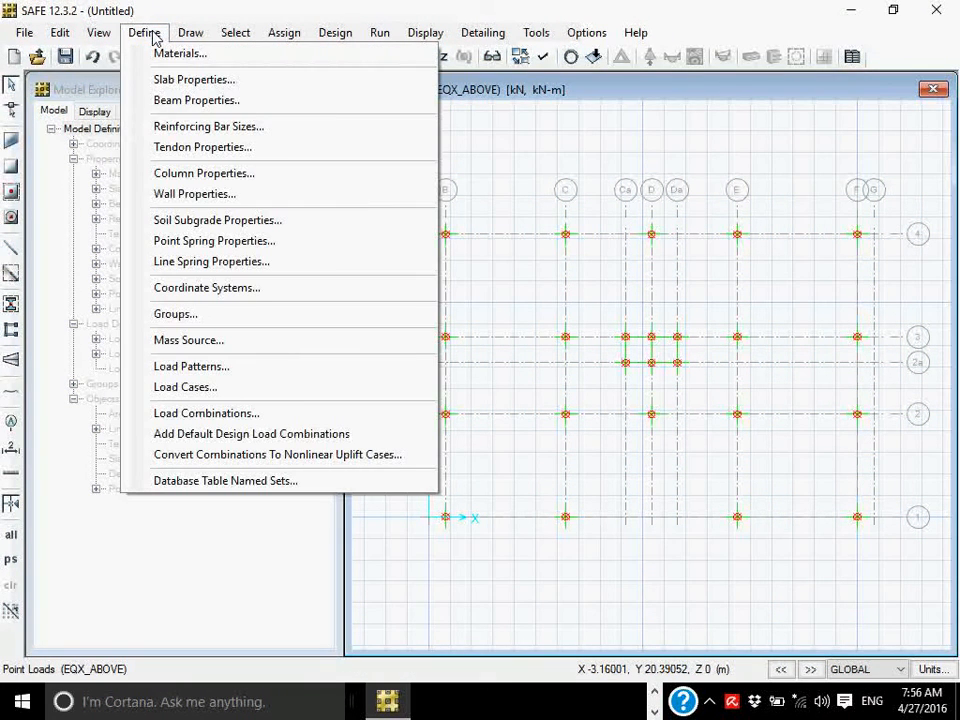
left_click(192, 195)
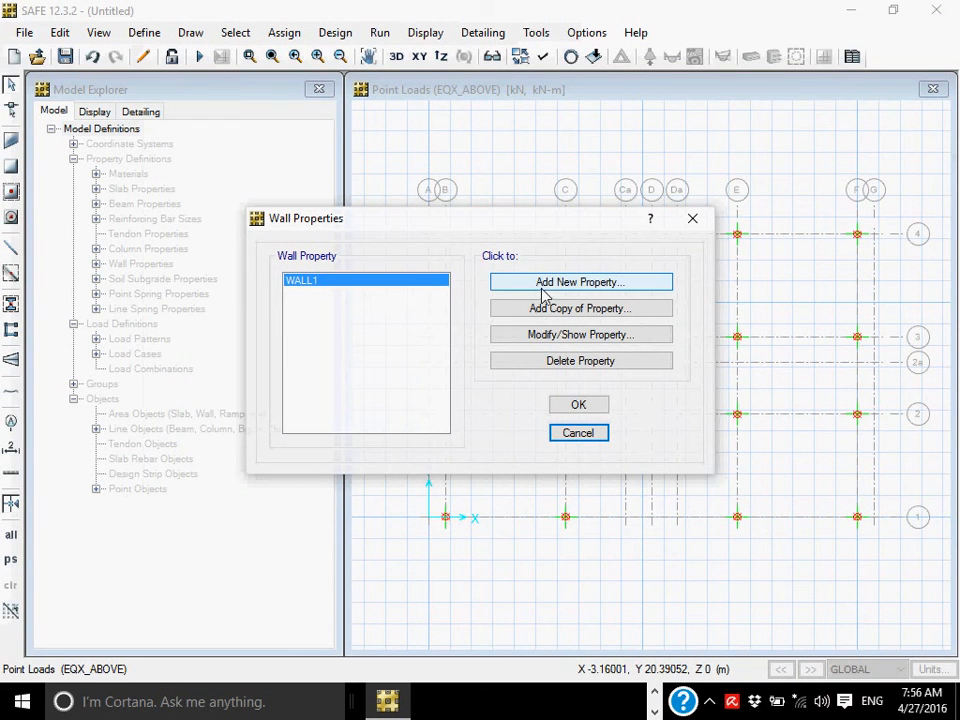
left_click(543, 285)
double_click(530, 247)
type("Sh")
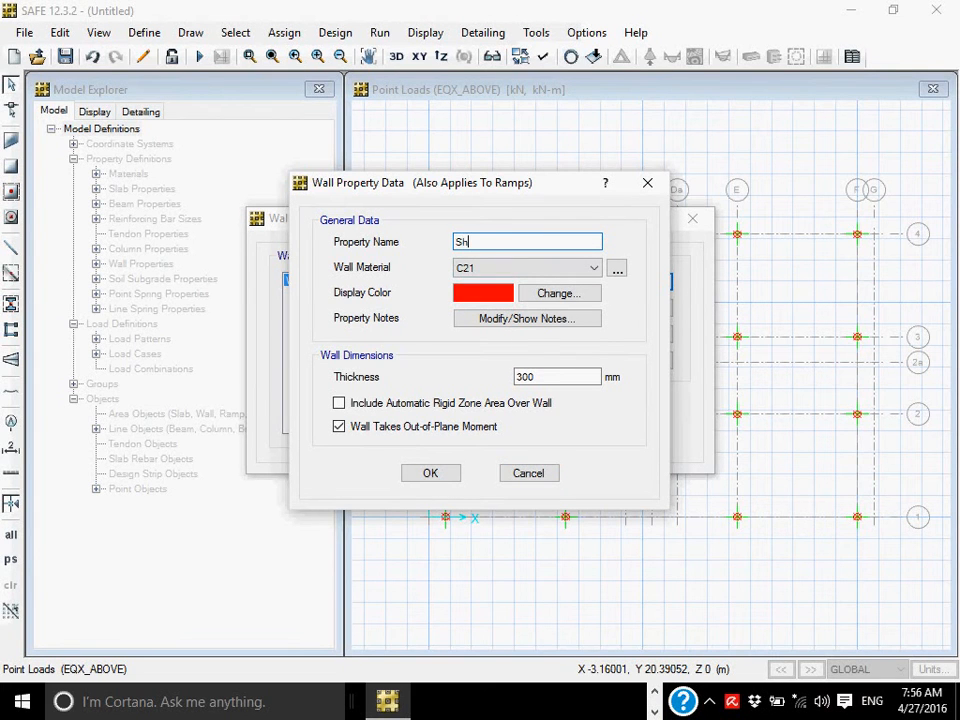
type("ear Wall")
left_click(593, 270)
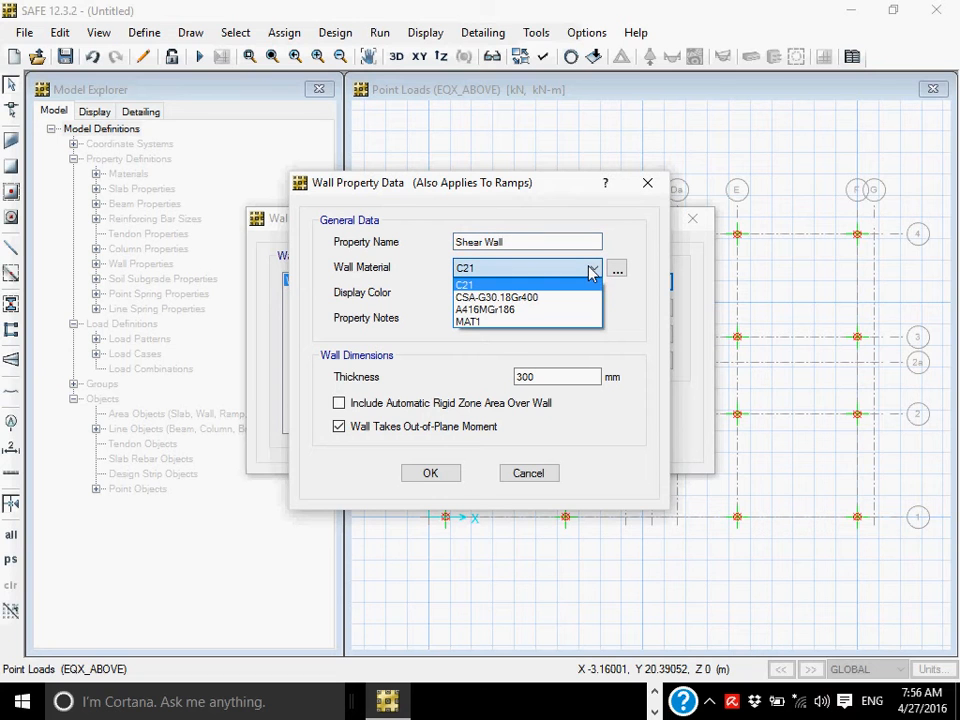
left_click(593, 271)
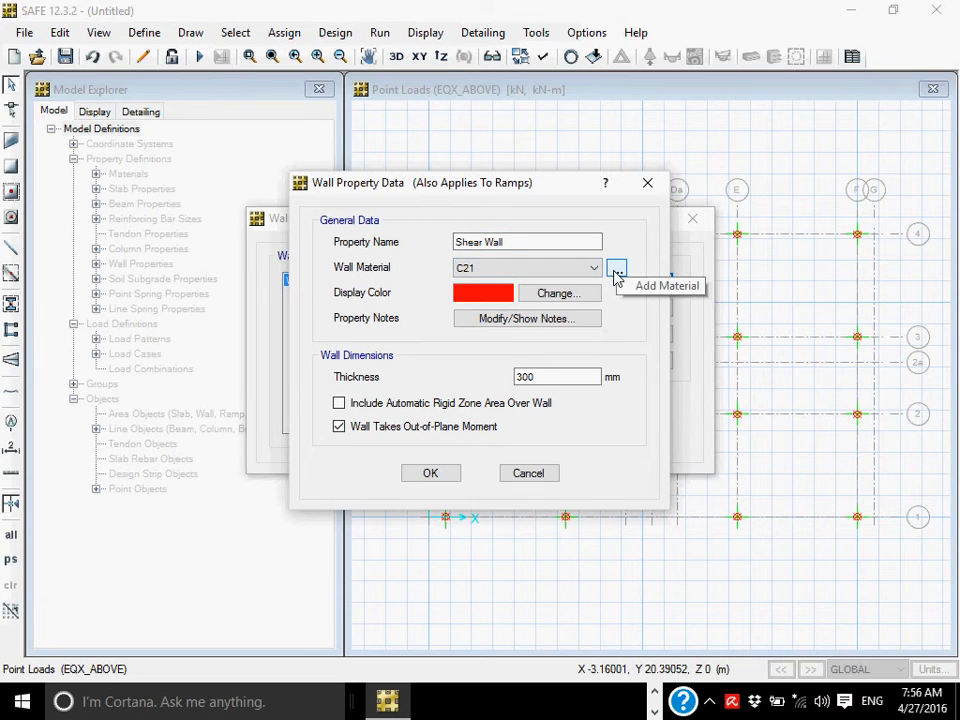
Set the Shear Wall property's thickness to 150 mm and save the wall property definitions
left_click(562, 389)
double_click(562, 389)
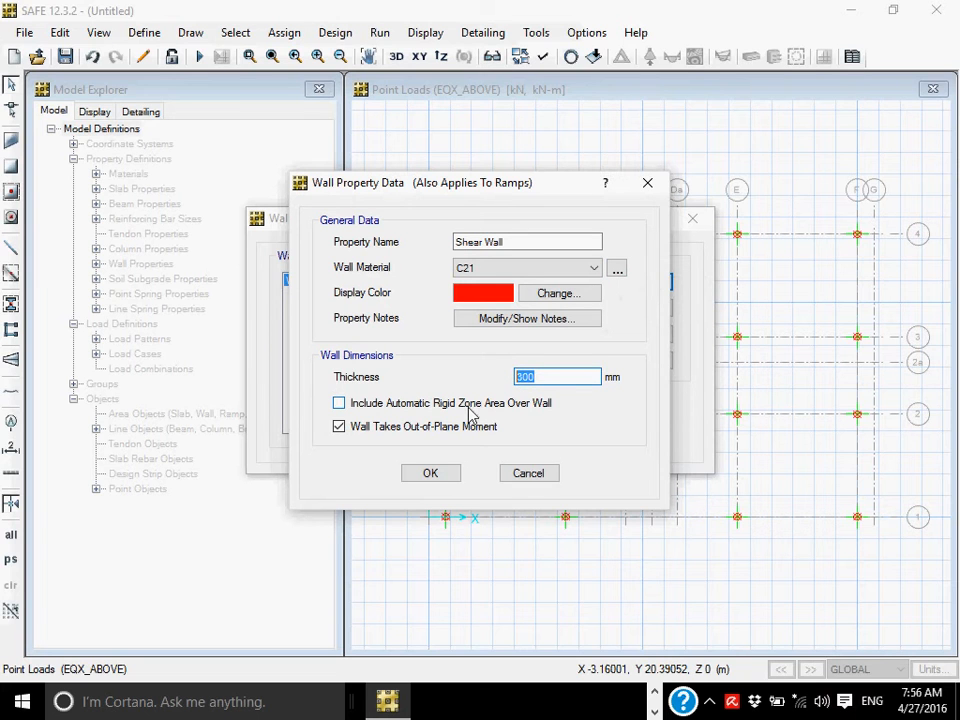
type("150")
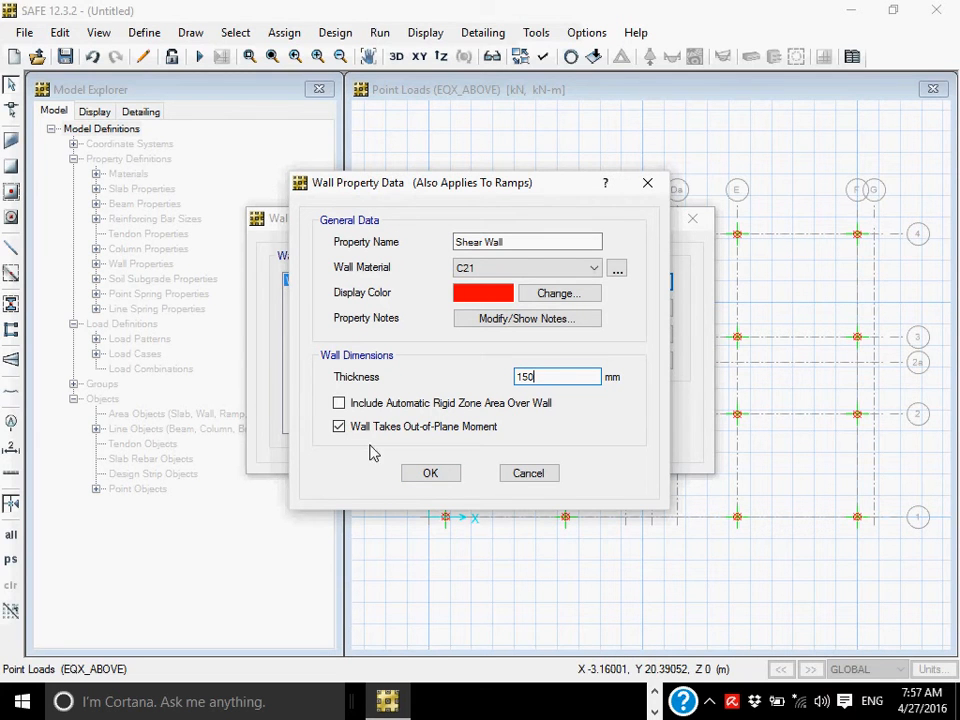
left_click(430, 475)
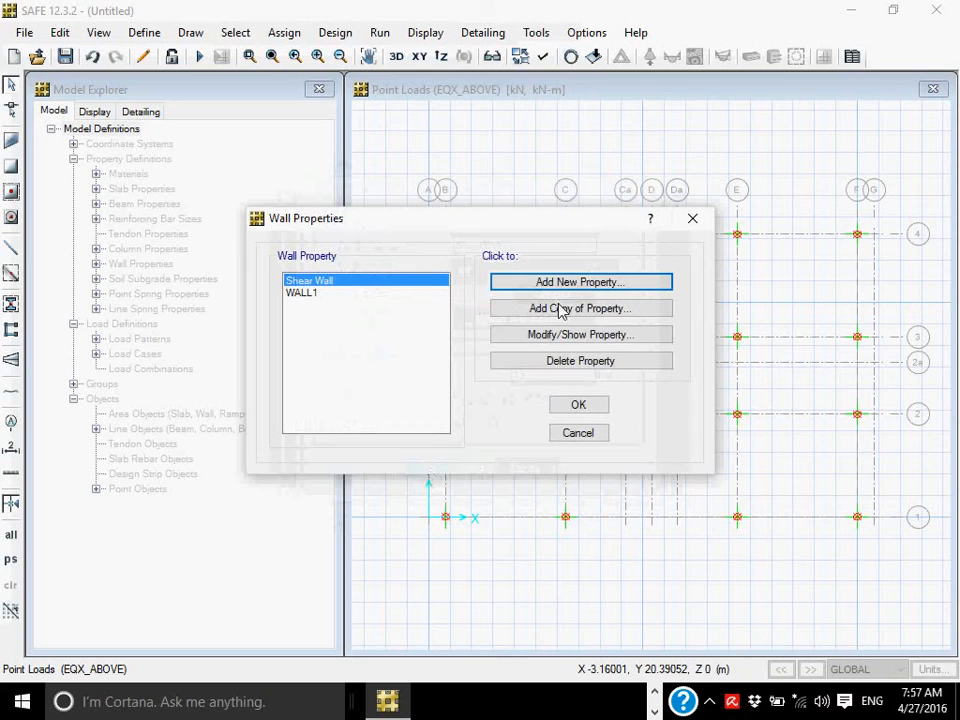
left_click(600, 412)
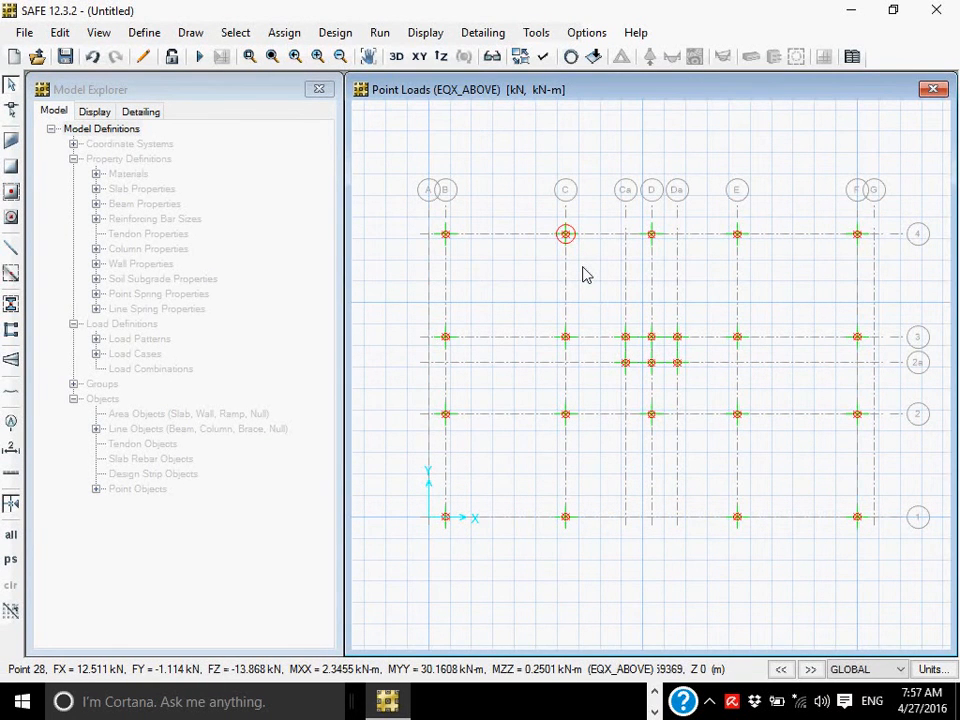
Add a new soil subgrade property named Qa
left_click(144, 33)
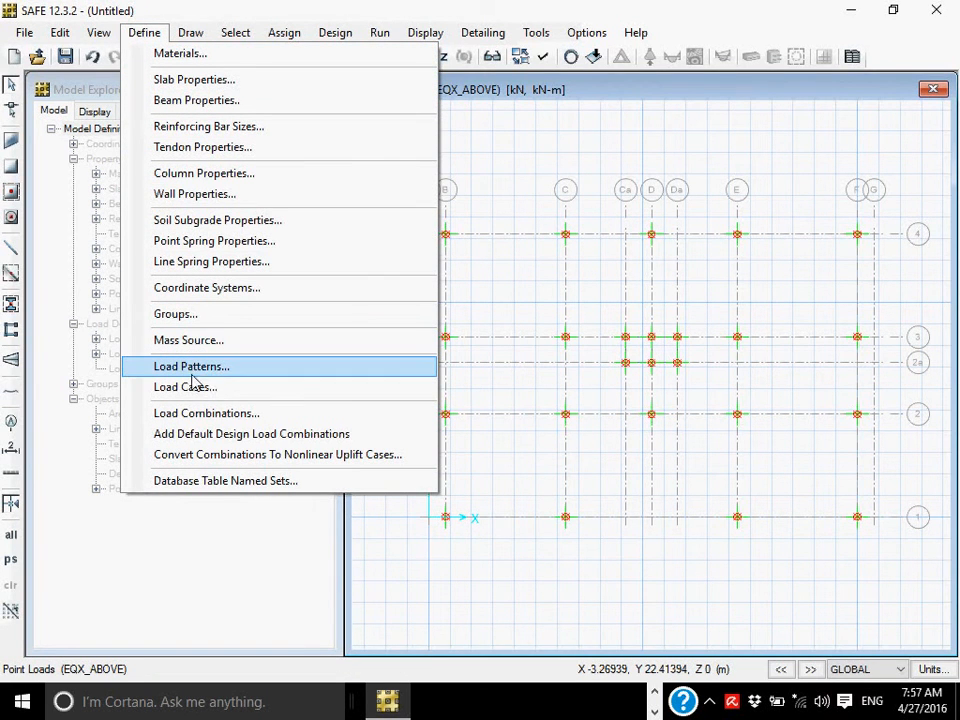
left_click(265, 221)
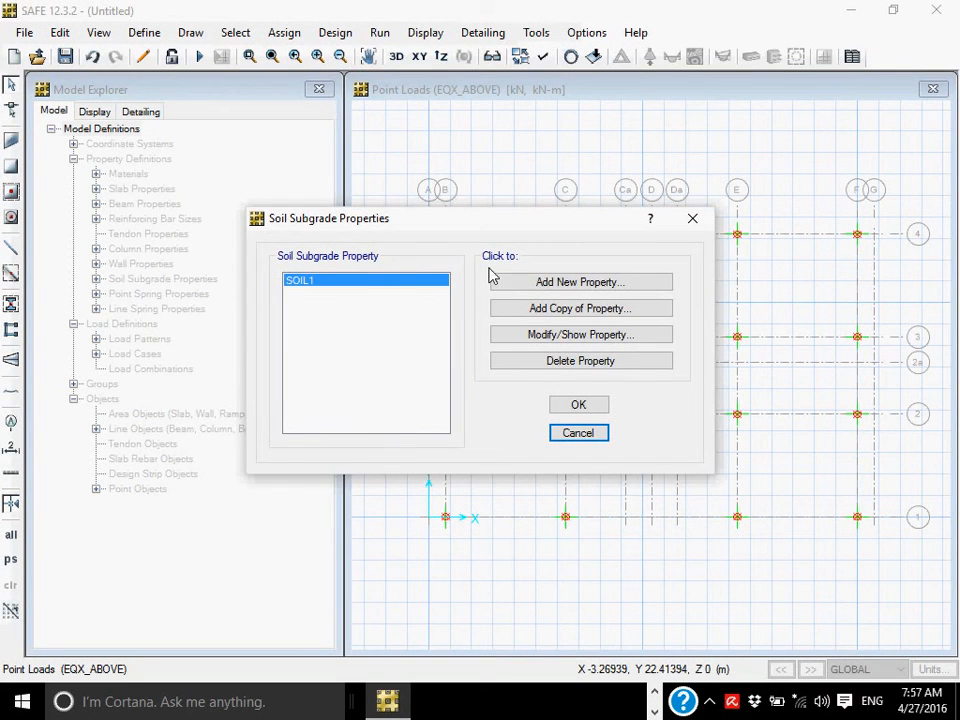
left_click(522, 285)
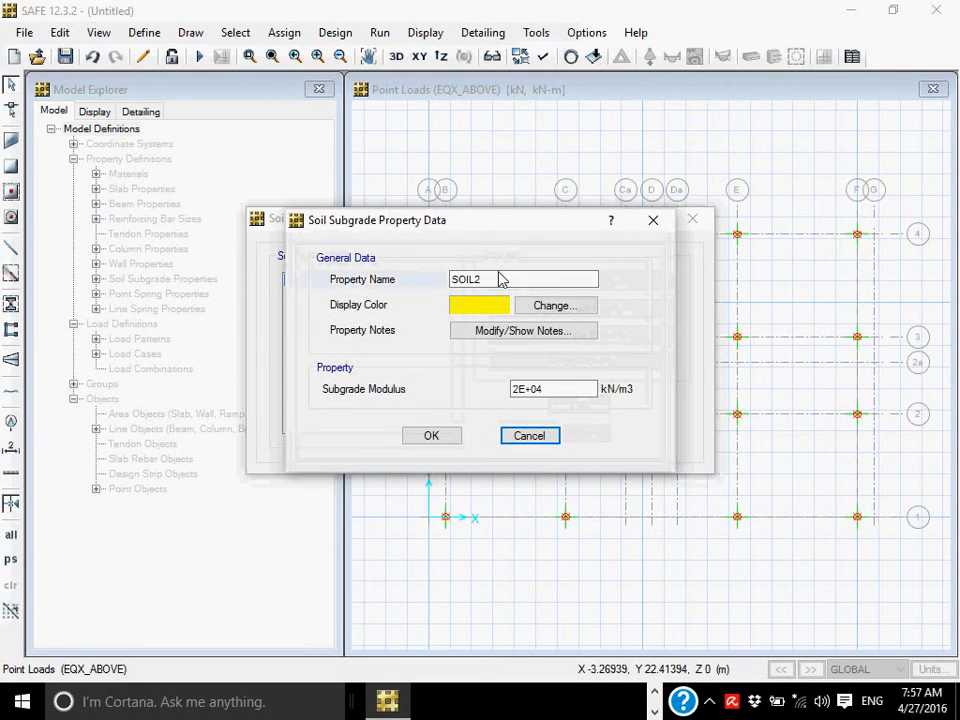
left_click_drag(510, 285, 412, 301)
type("Qa")
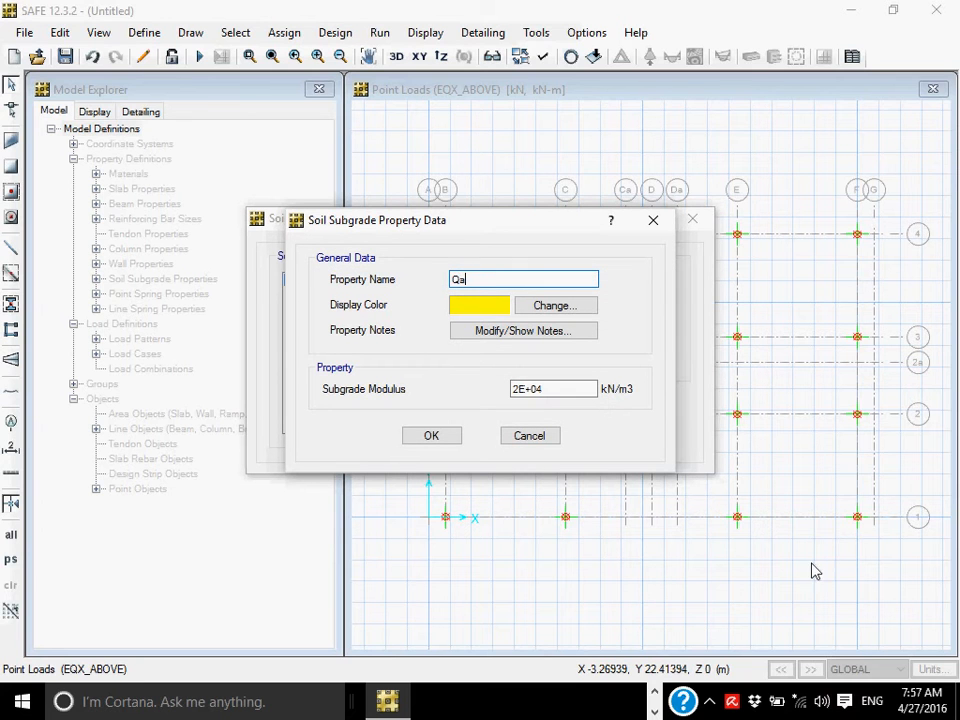
Set Qa's subgrade modulus with the built-in calculator using the formula 200/0.05 in kN and m, and save the soil subgrade definitions
left_click(575, 398)
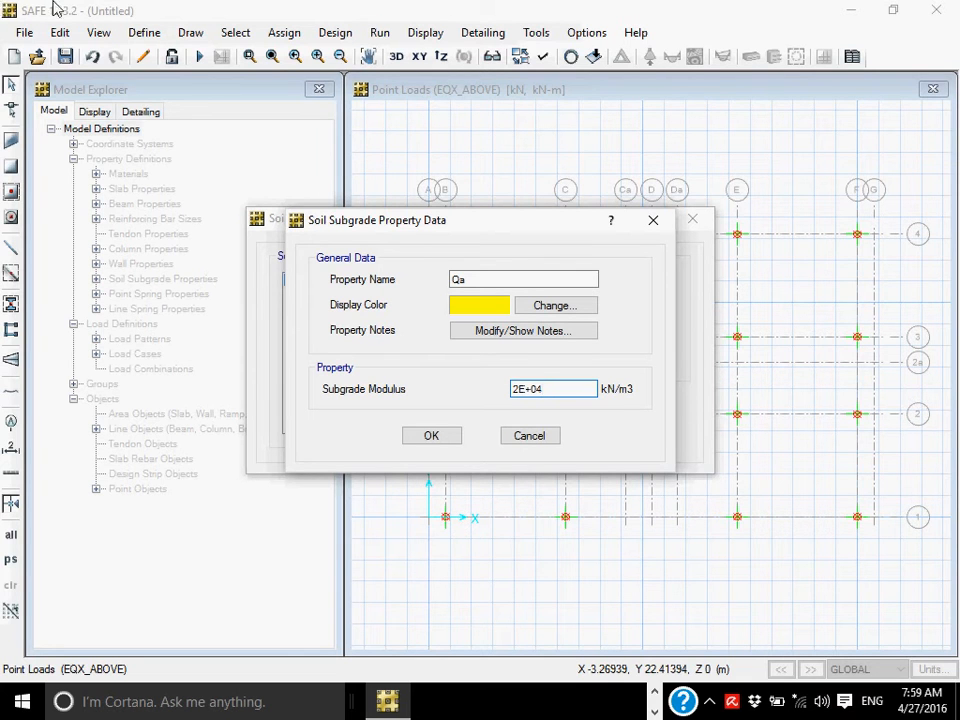
left_click_drag(570, 399, 449, 410)
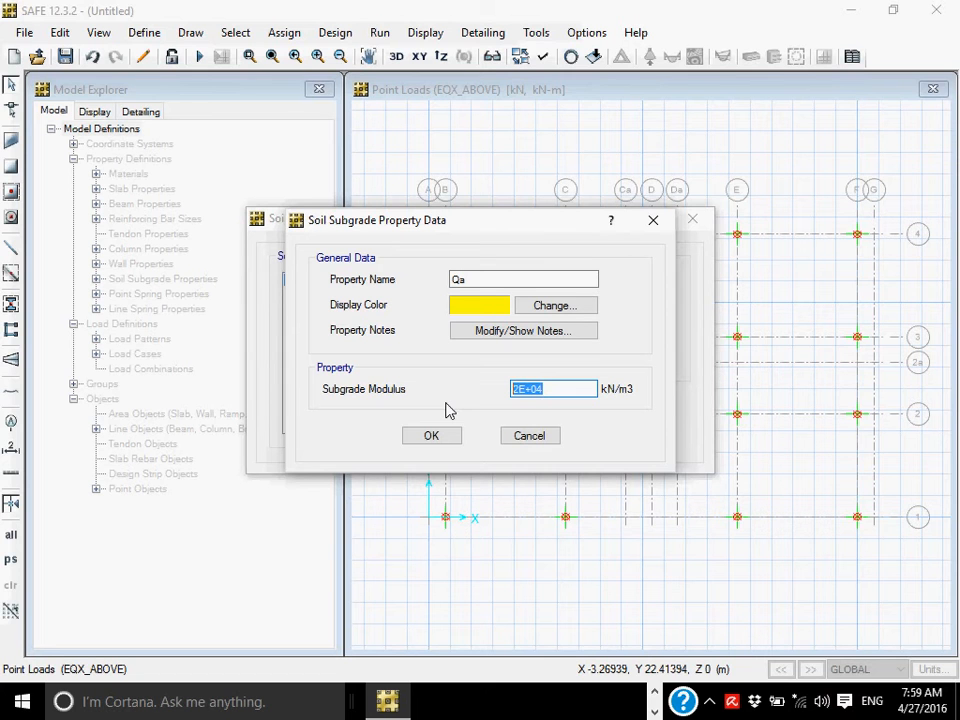
key("BackSpace")
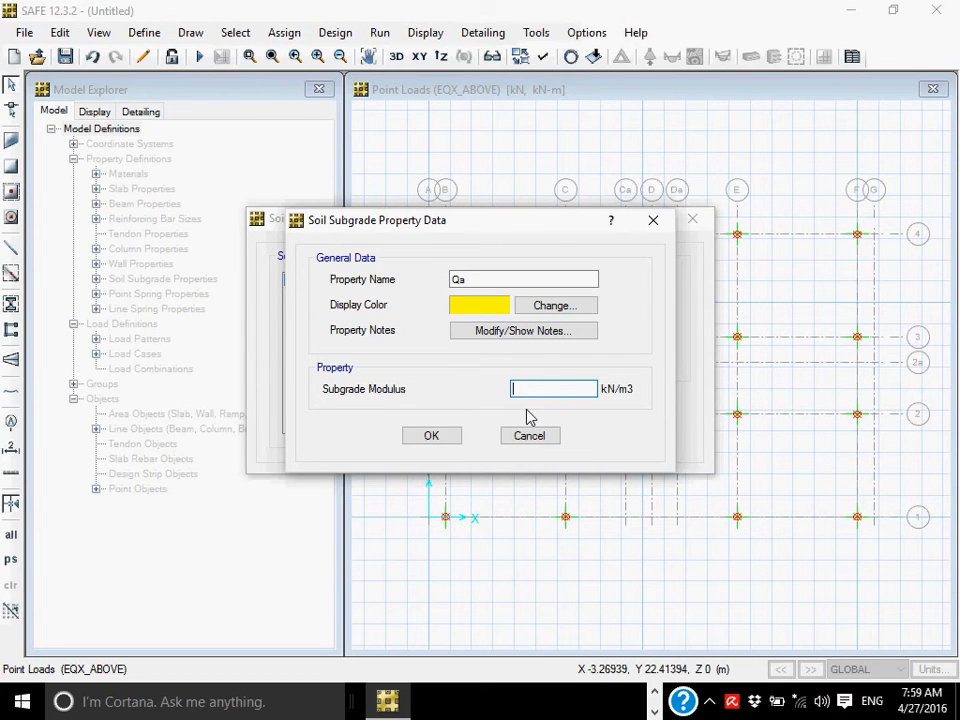
double_click(556, 390, "shift")
key("BackSpace")
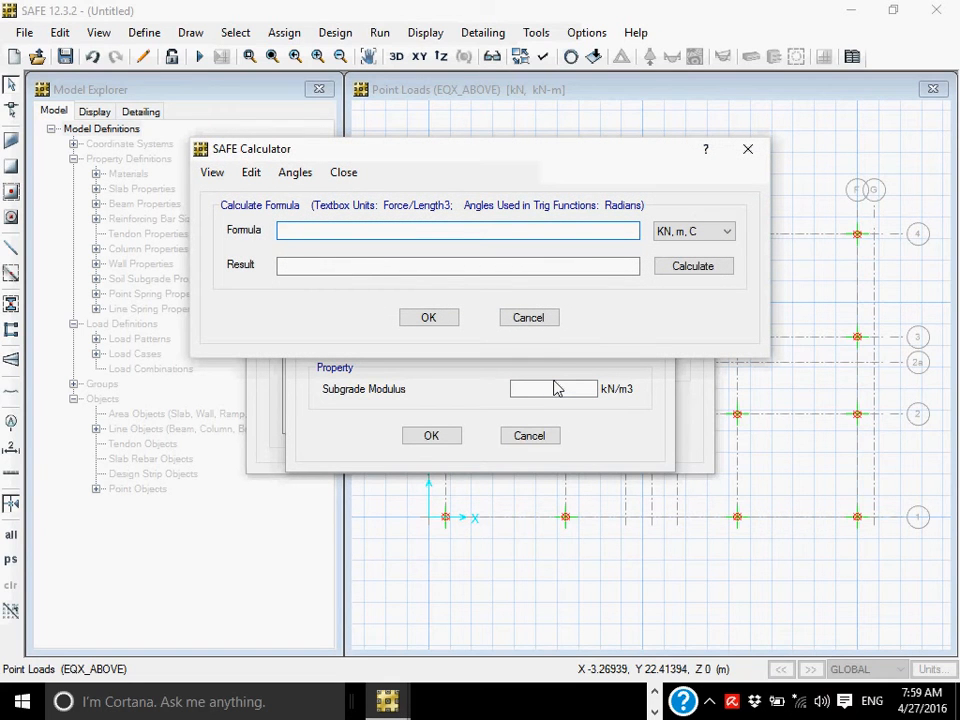
type("200")
type("/")
type("0.05")
left_click(693, 267)
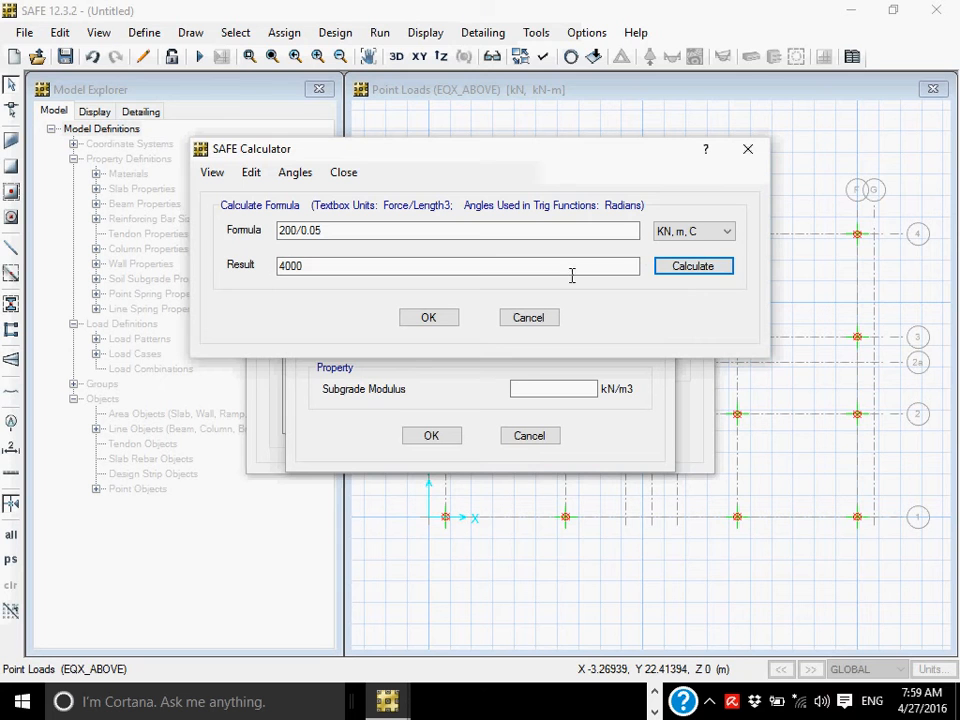
left_click(428, 318)
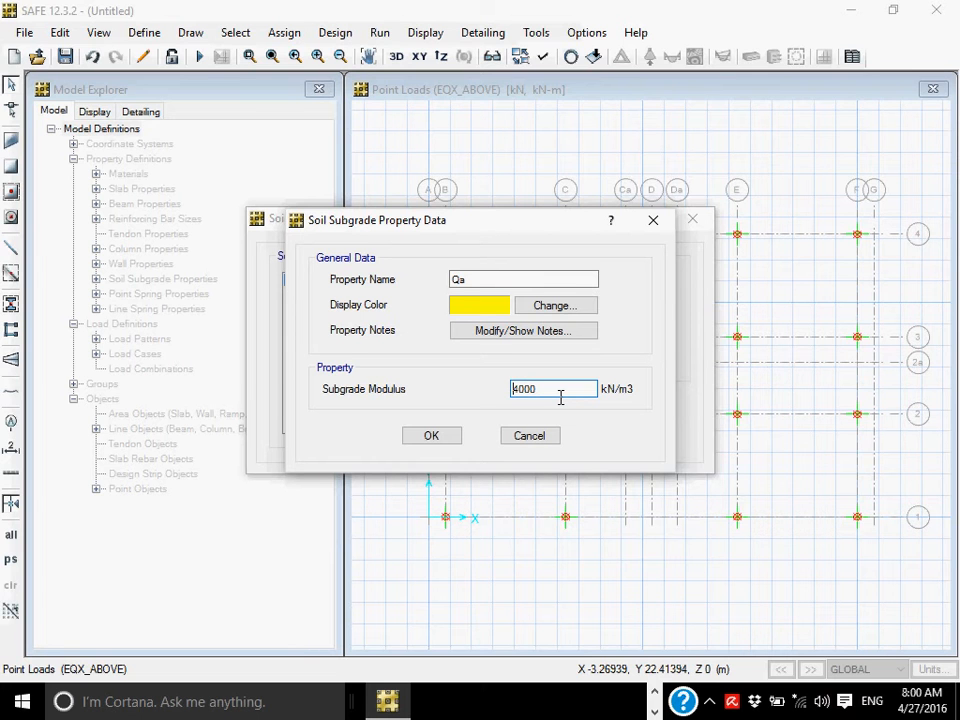
left_click(431, 436)
left_click(588, 408)
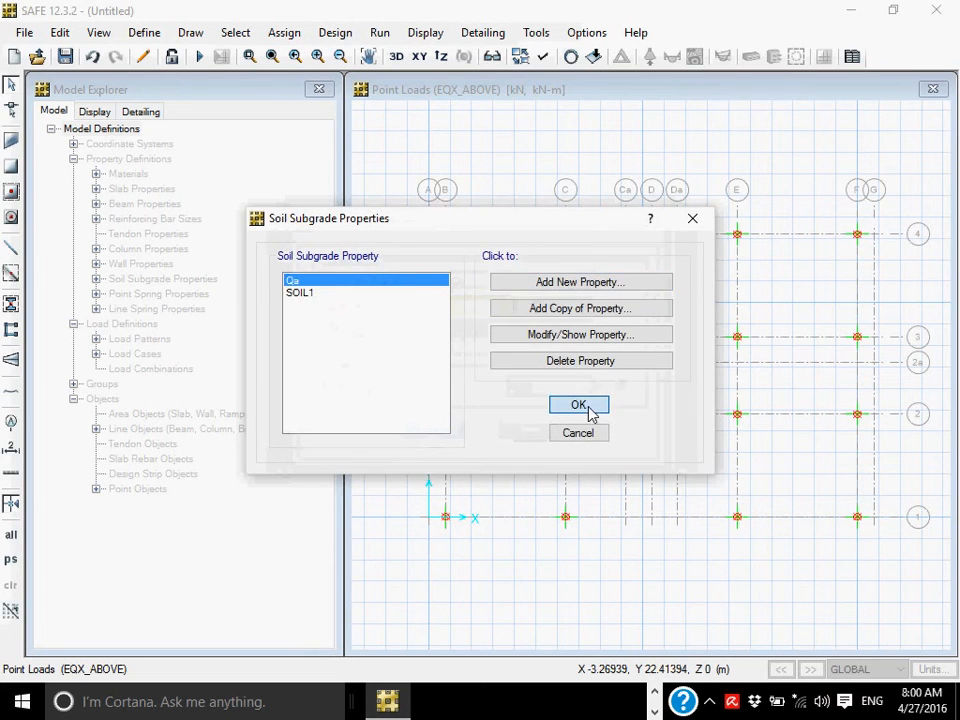
Review the imported load patterns, comparing the DEAD and DEAD_ABOVE entries and their self weight multipliers
left_click(144, 33)
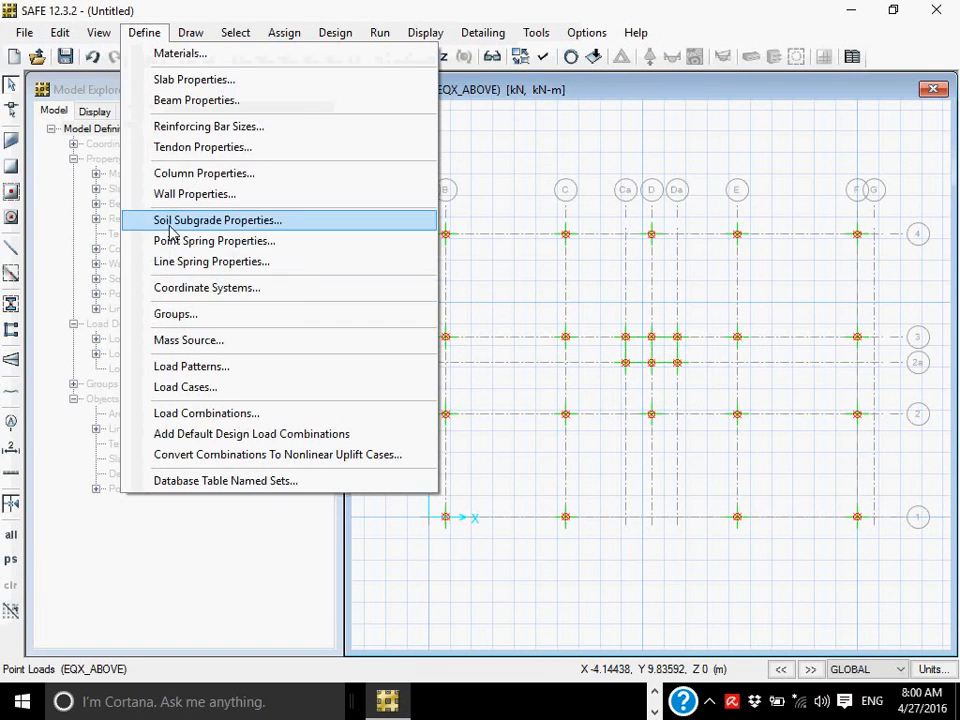
left_click(220, 370)
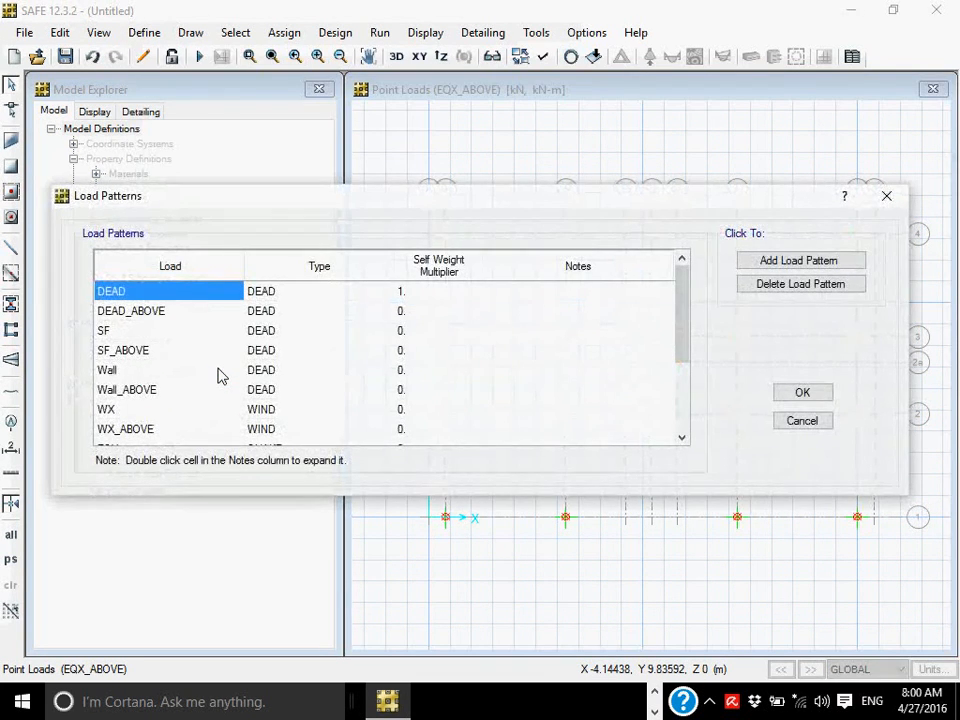
mouse_move(681, 302)
left_mouse_down()
mouse_move(679, 422)
mouse_move(686, 283)
left_mouse_up()
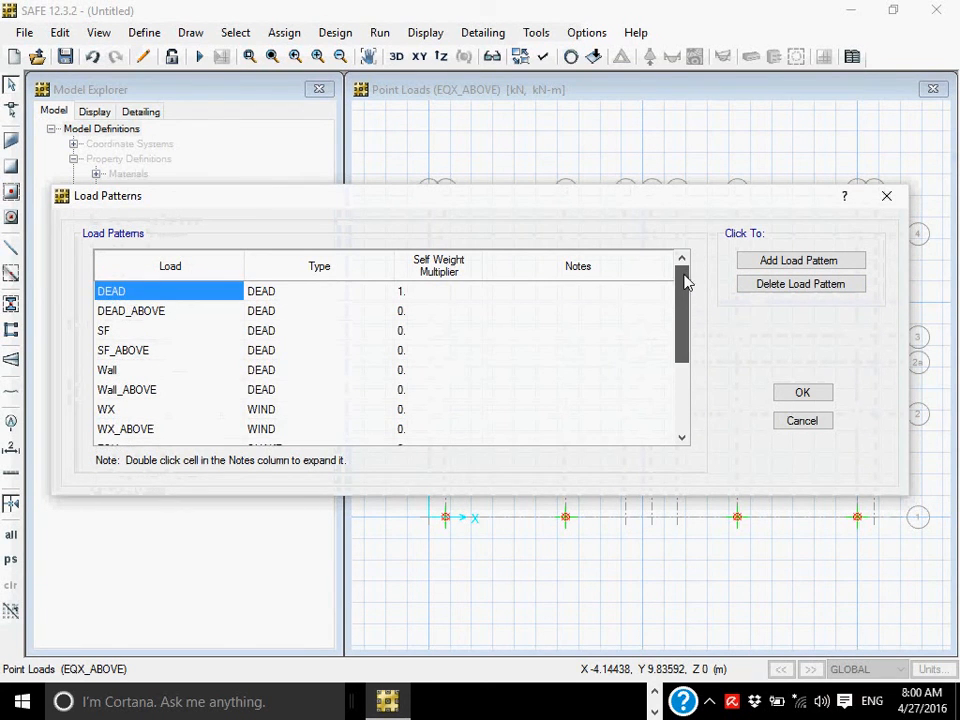
left_click(155, 313)
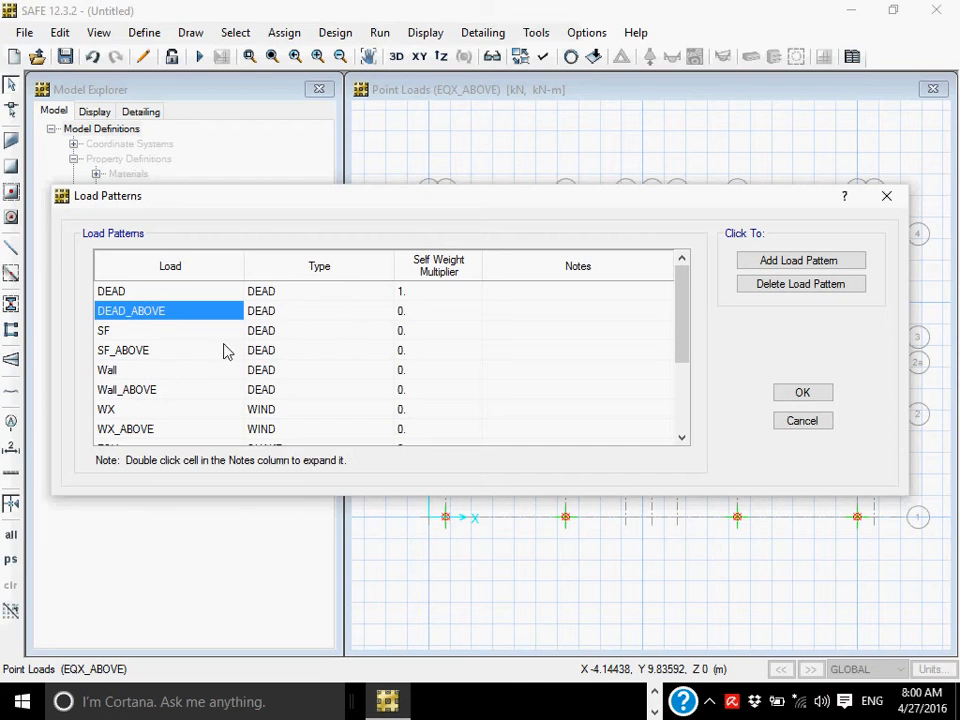
left_click(122, 292)
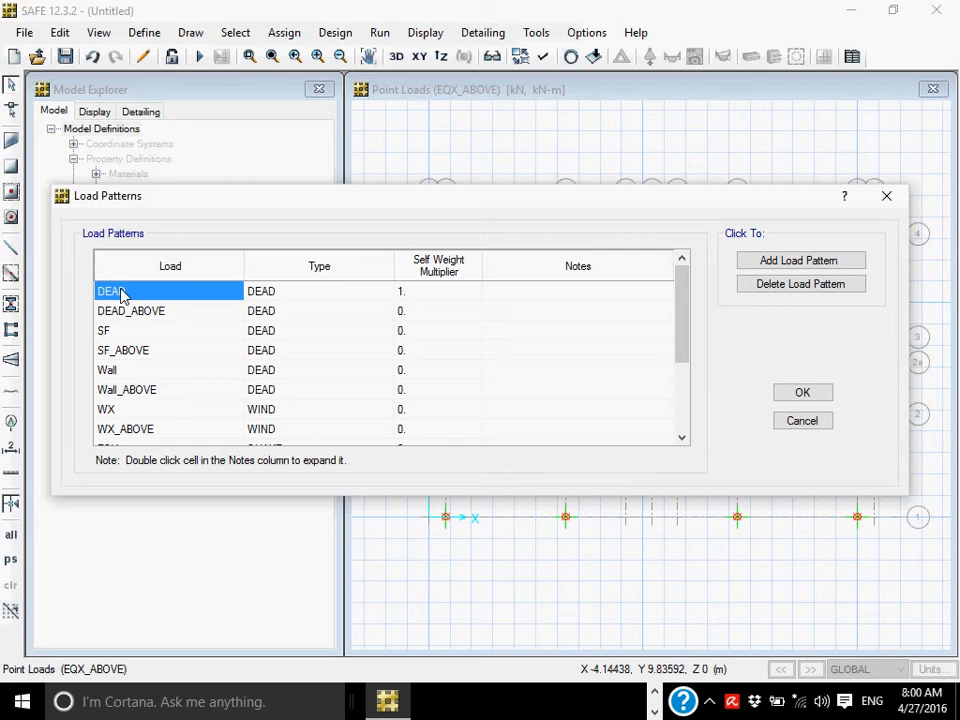
left_click(805, 393)
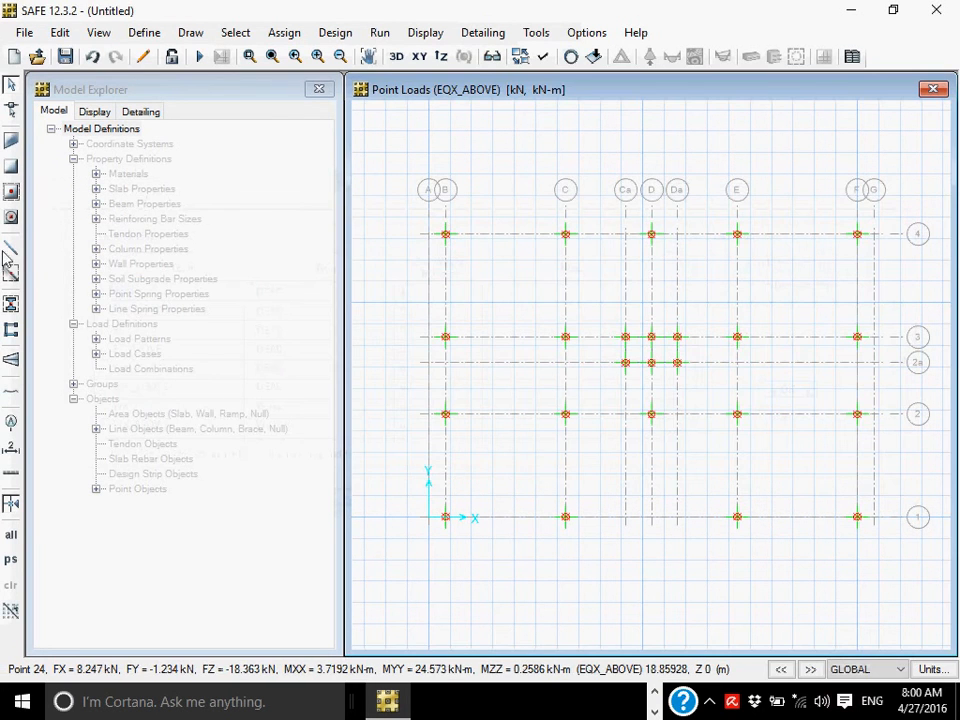
Add a new load combination named Service
left_click(140, 33)
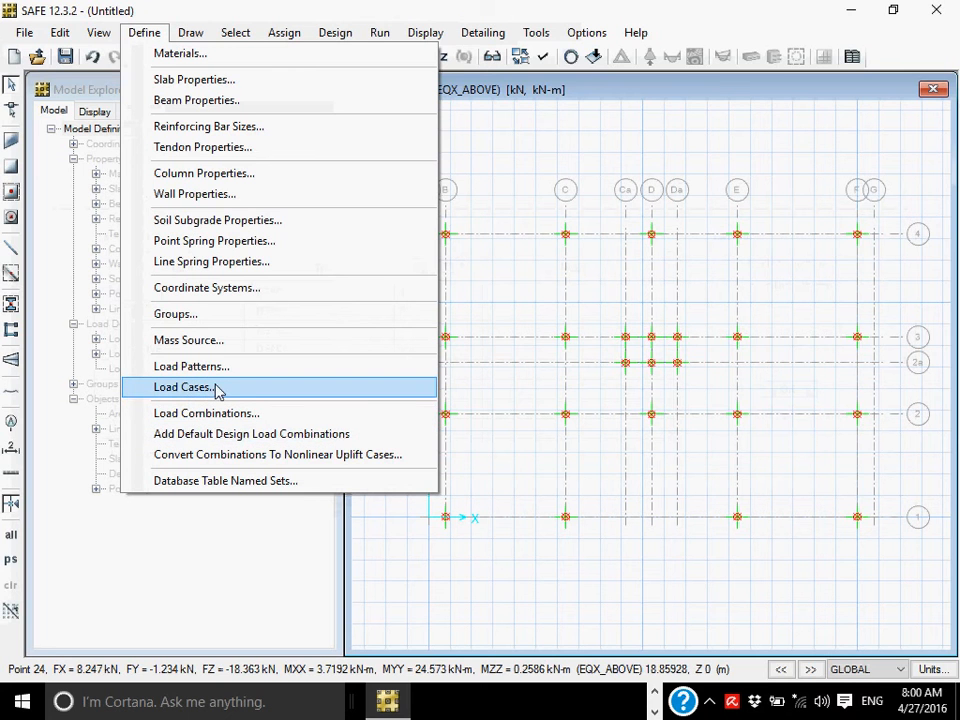
left_click(207, 413)
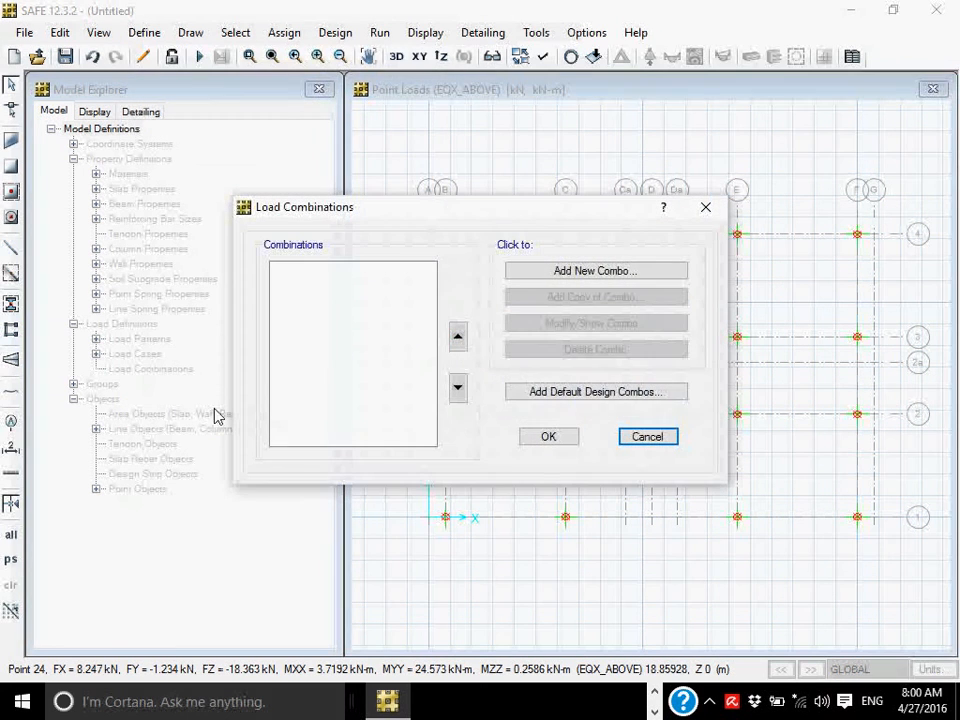
left_click(566, 276)
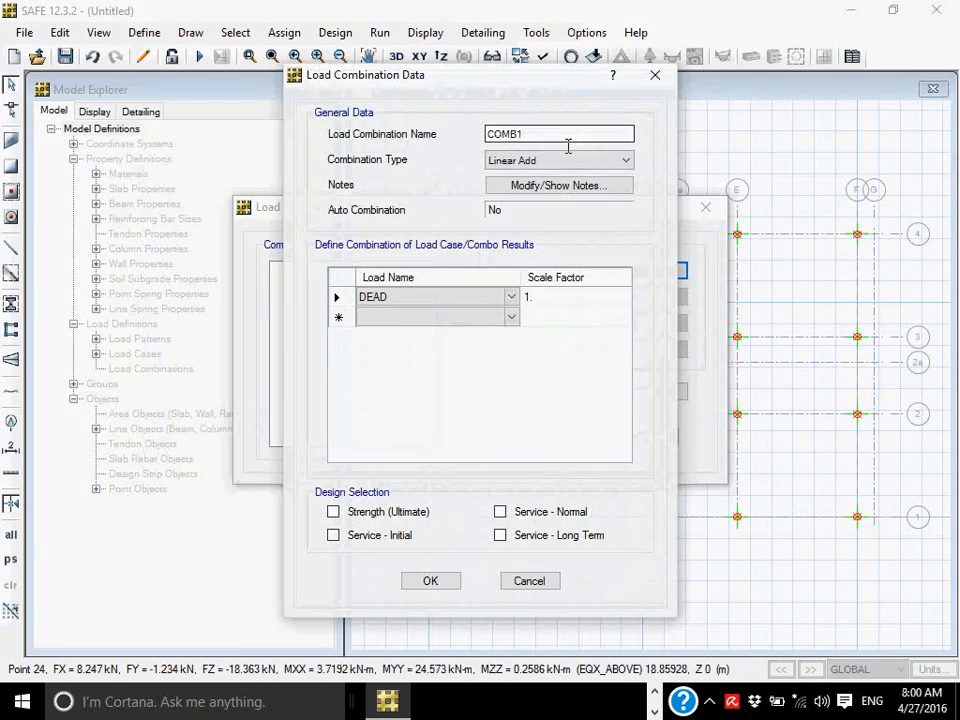
type("S")
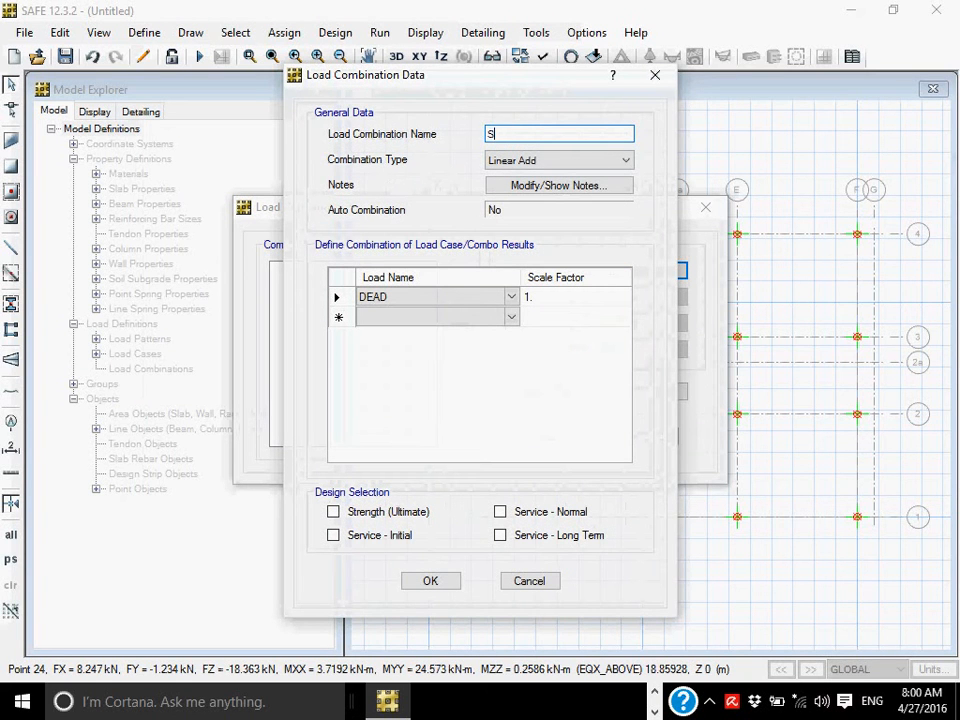
type("ervice")
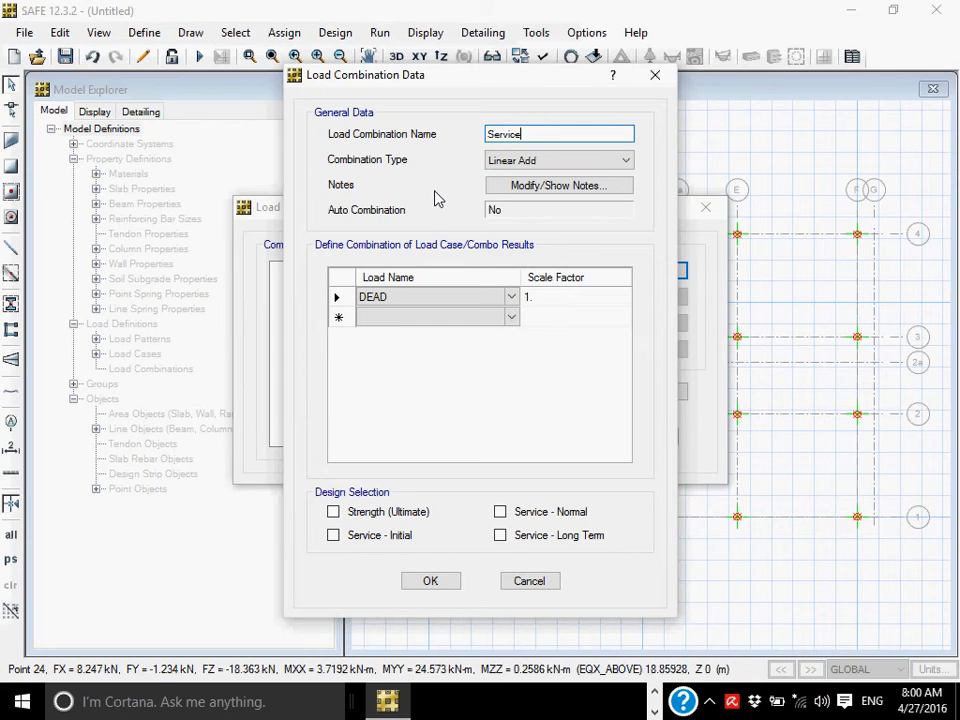
Keep DEAD as the Service combination's first load, add SF with scale factor 1, and select Service - Initial for design
left_click(472, 297)
left_click(470, 299)
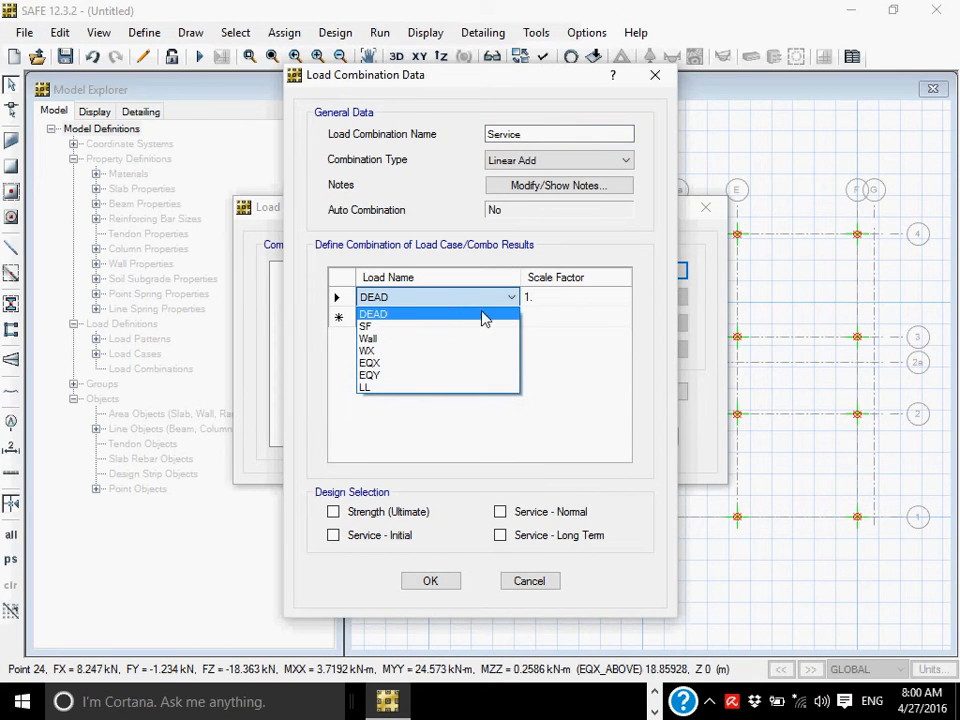
left_click(510, 313)
left_click(510, 318)
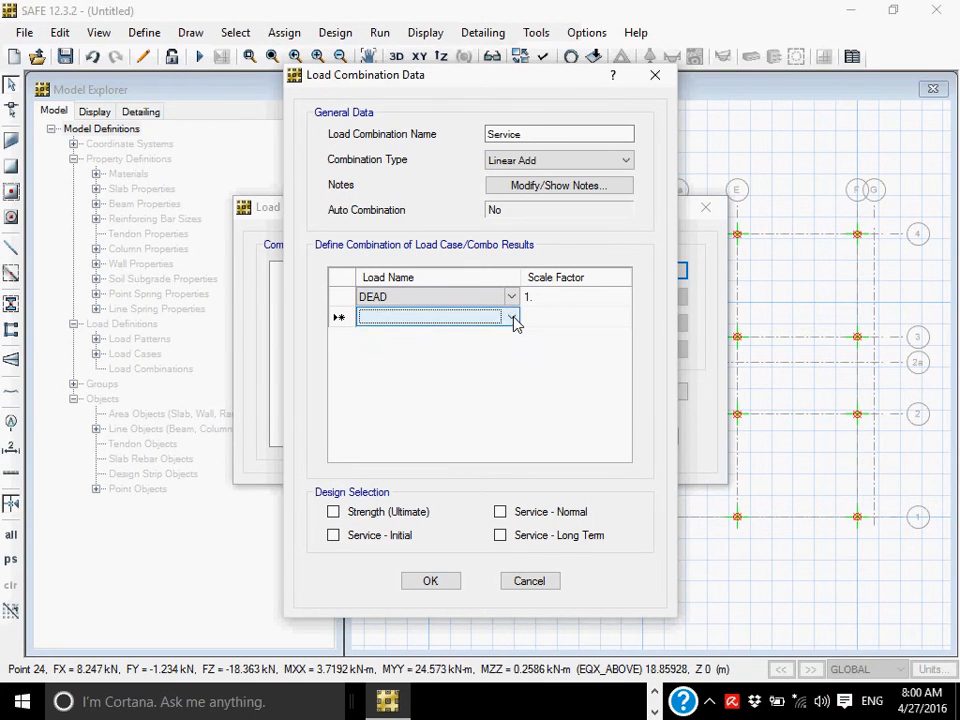
left_click(511, 319)
left_click(506, 347)
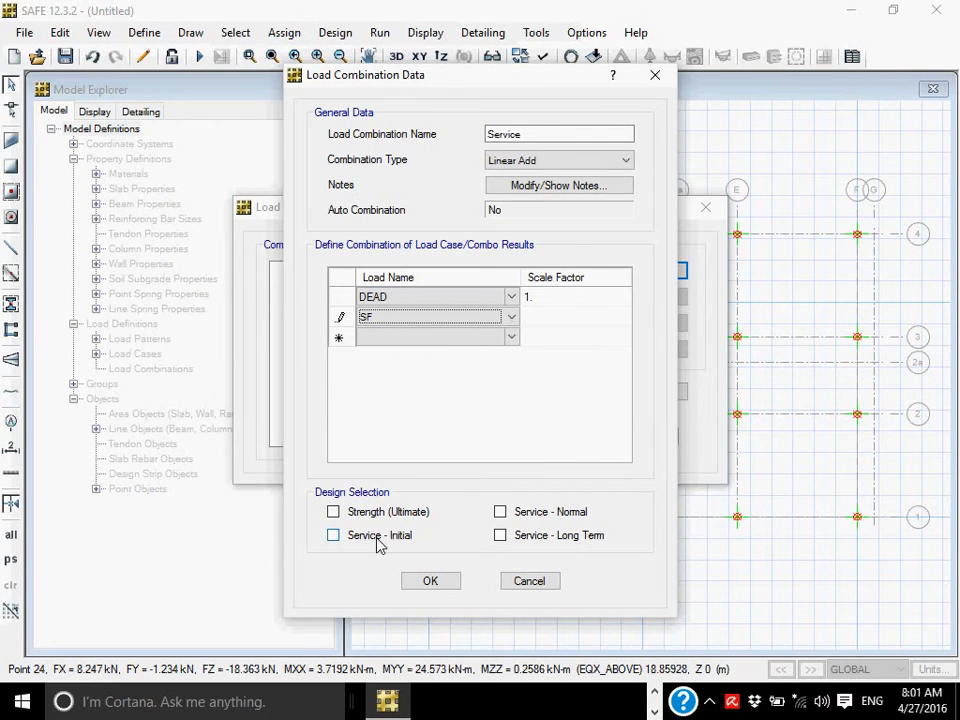
left_click(333, 536)
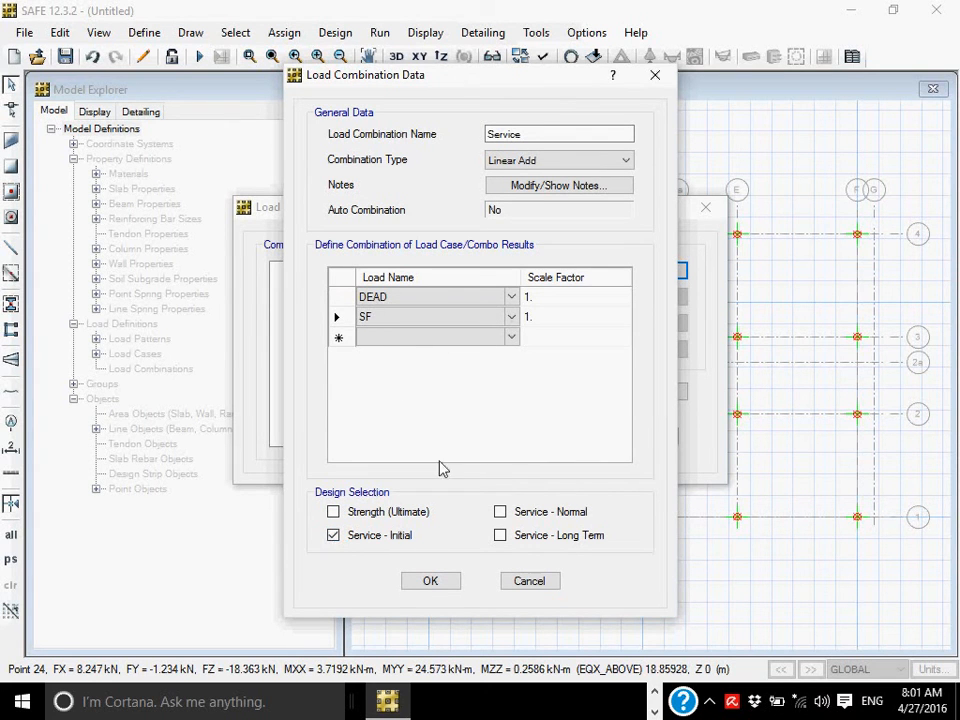
left_click(462, 339)
left_click(499, 345)
left_click(500, 345)
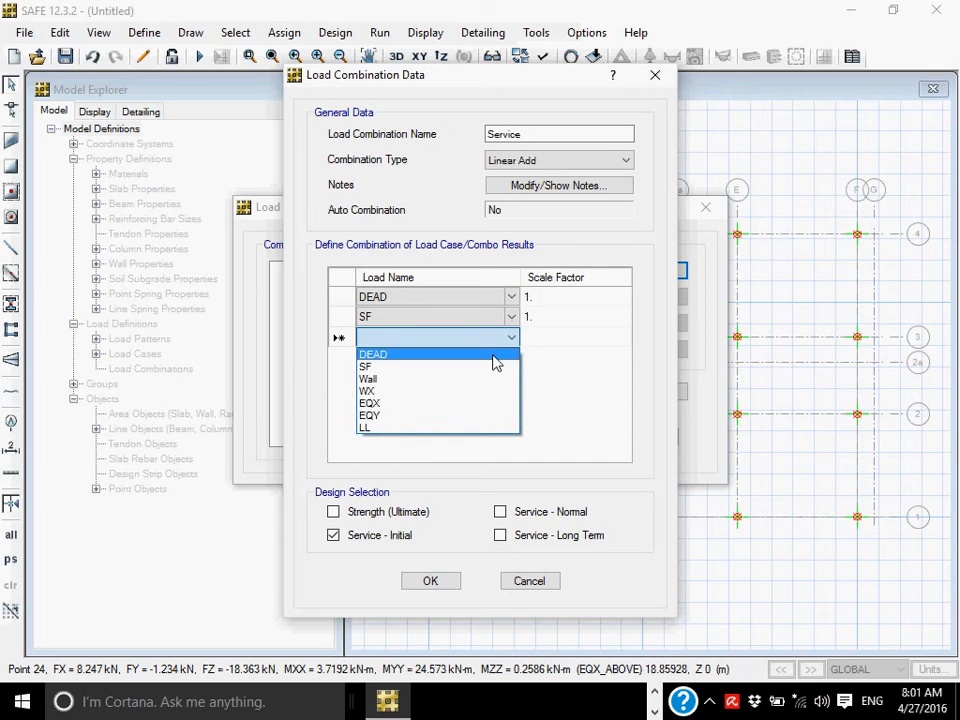
left_click(488, 379)
left_click(511, 362)
left_click(511, 362)
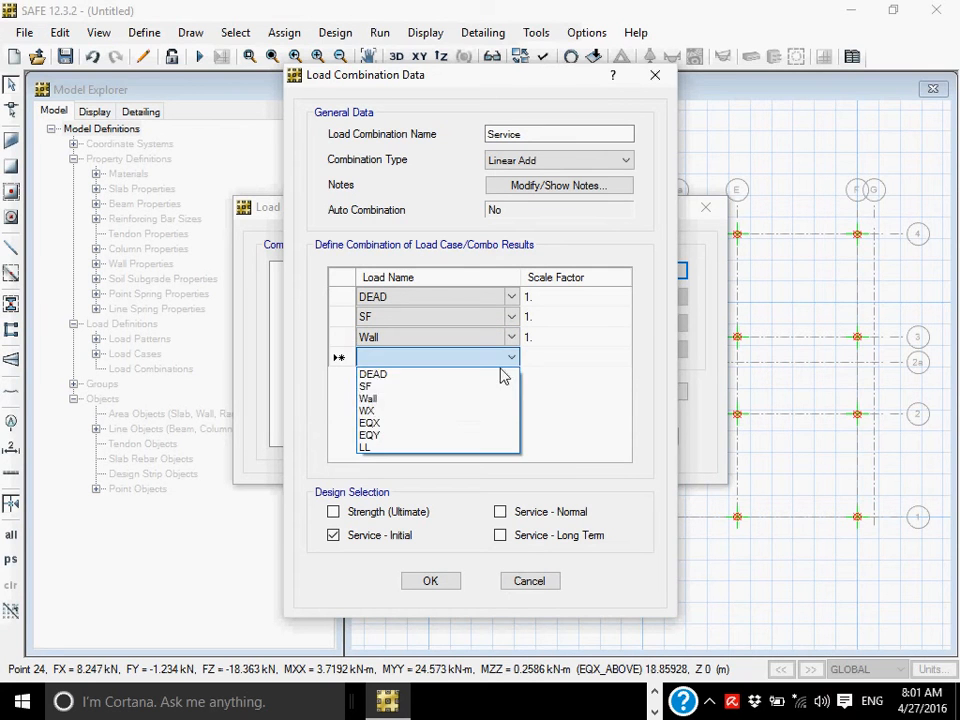
left_click(473, 425)
left_click(513, 384)
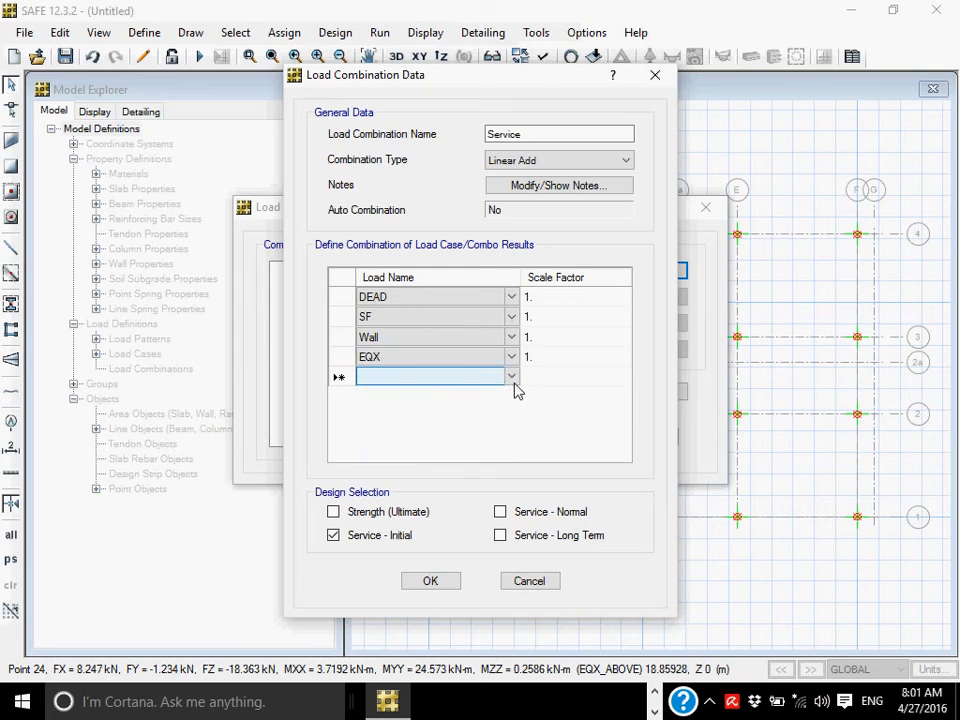
left_click(512, 377)
left_click(474, 455)
left_click(513, 398)
left_click(512, 399)
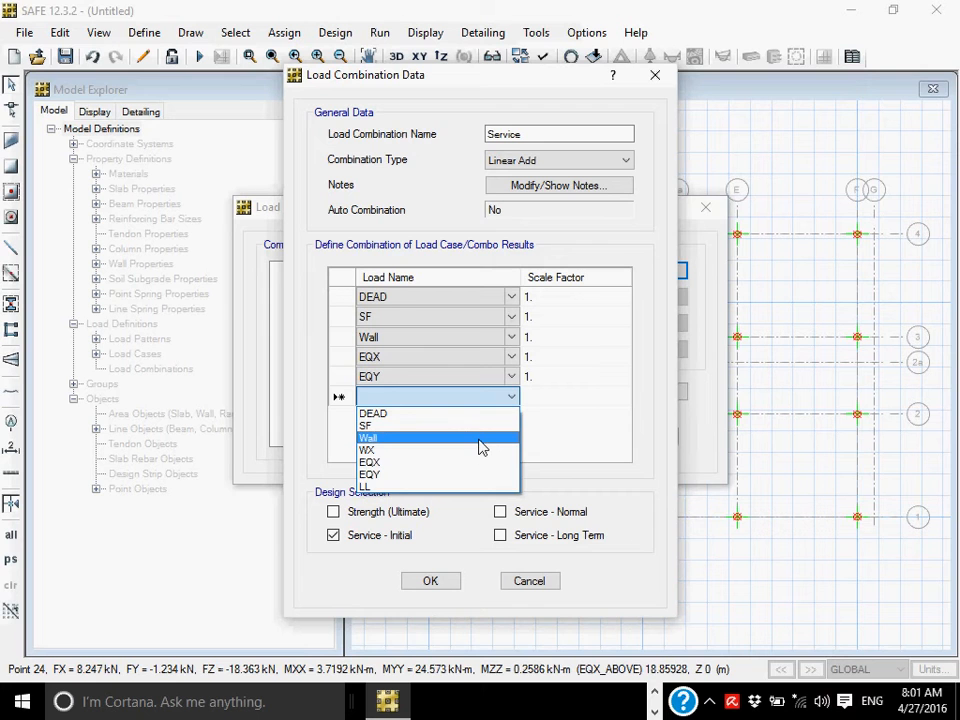
left_click(443, 362)
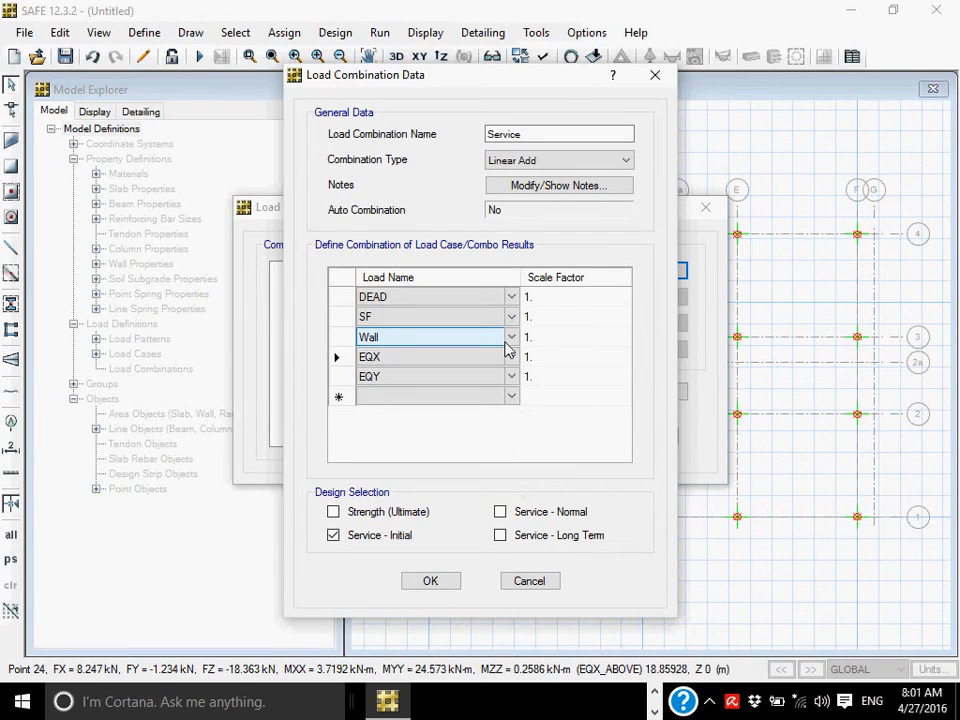
left_click(513, 357)
left_click(513, 357)
left_click(346, 360)
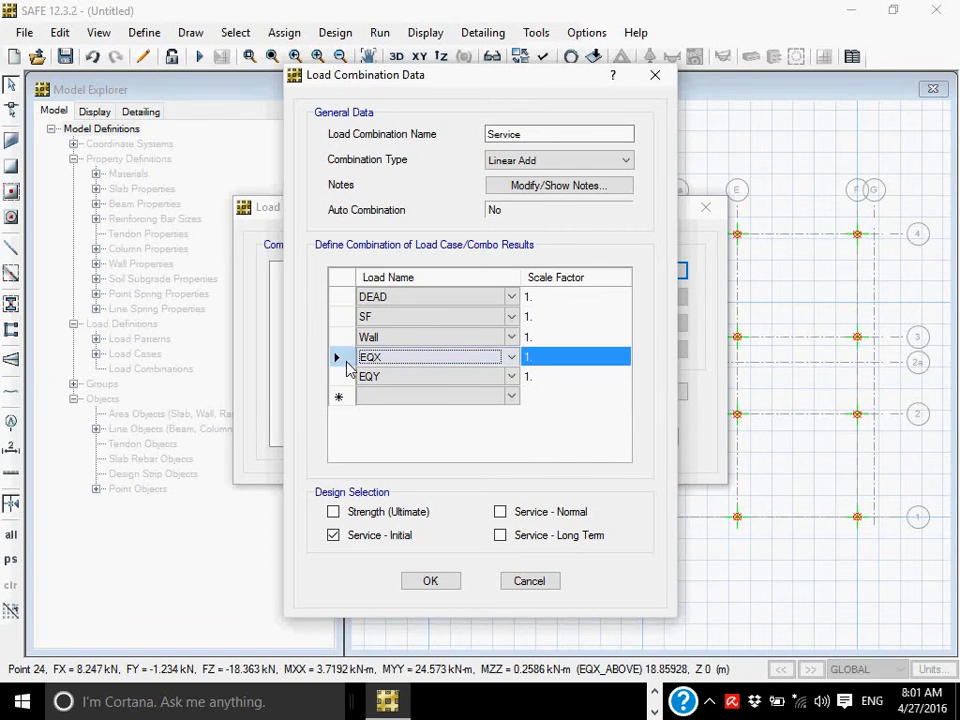
left_click(541, 362)
type("0")
left_click(548, 388)
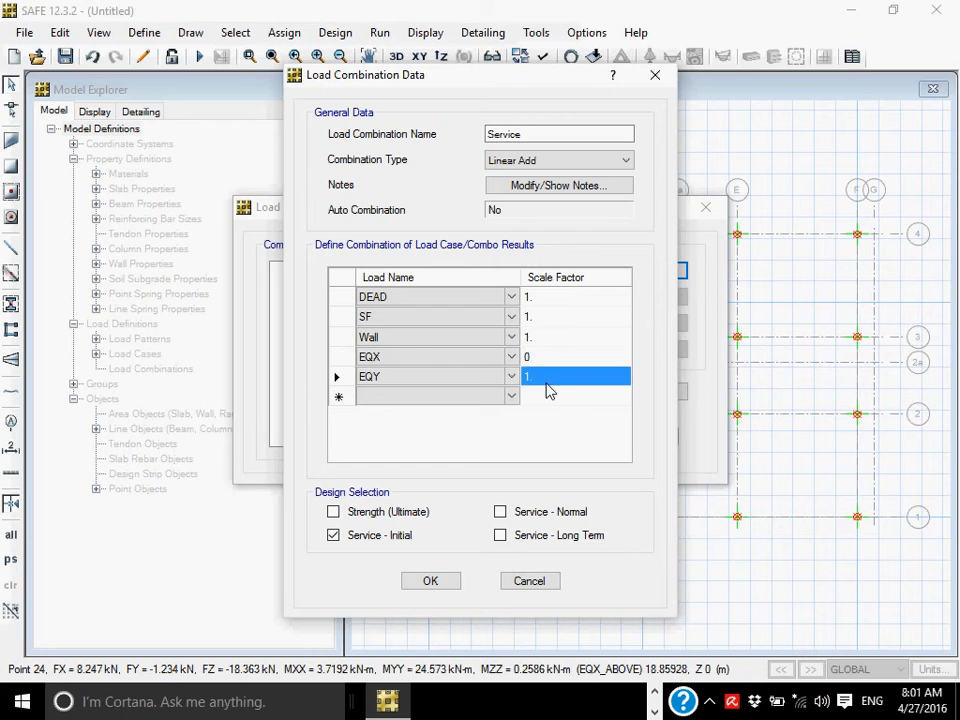
left_click(547, 390)
type("0")
left_click(549, 399)
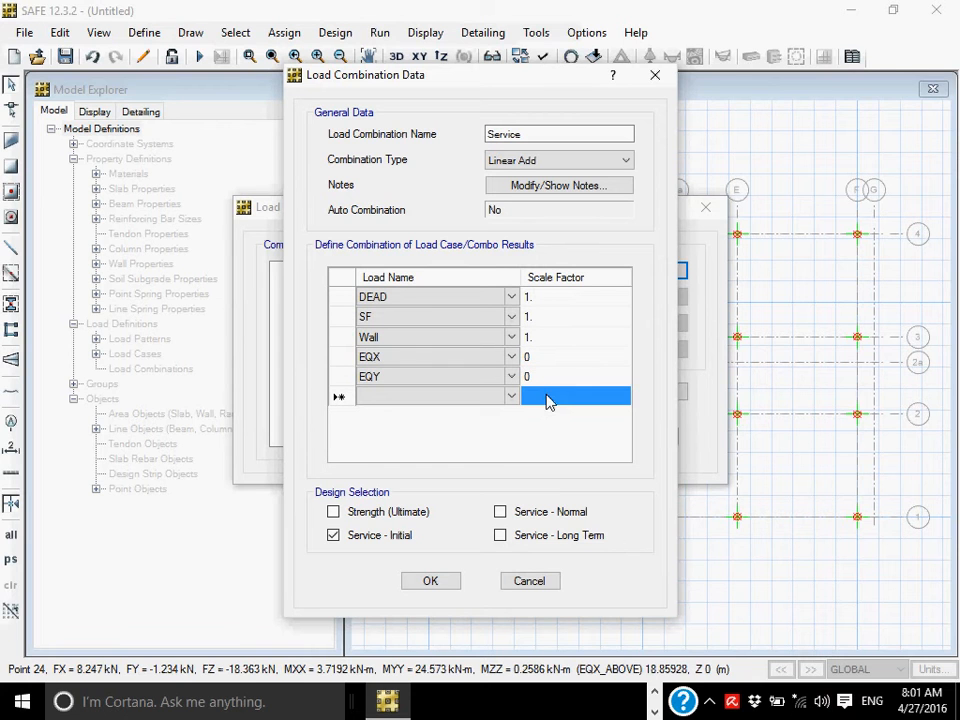
left_click(338, 362)
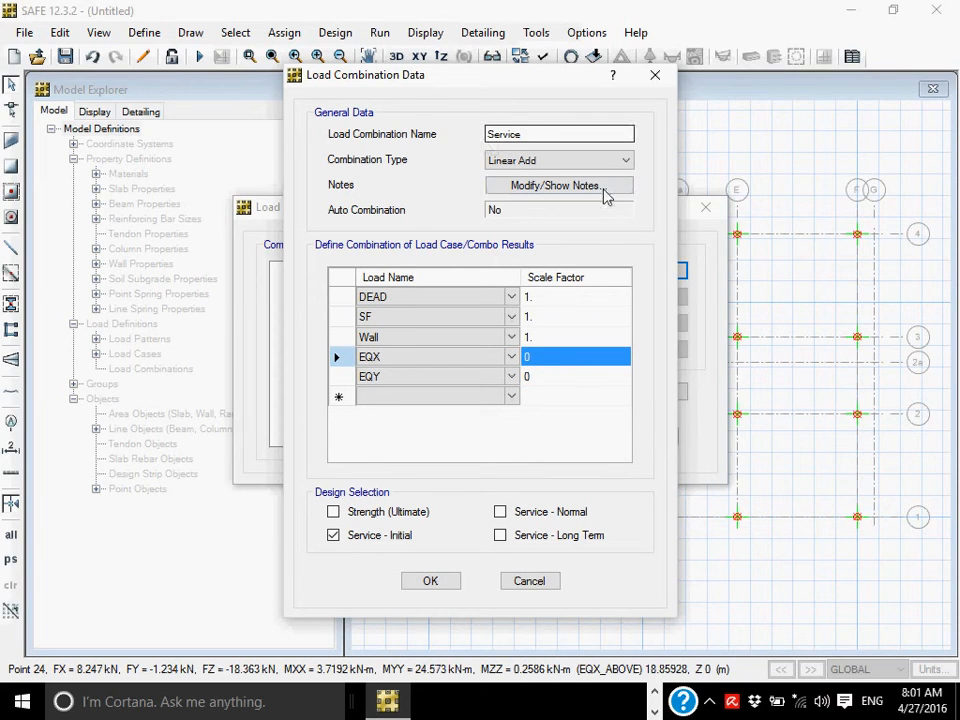
left_click(518, 581)
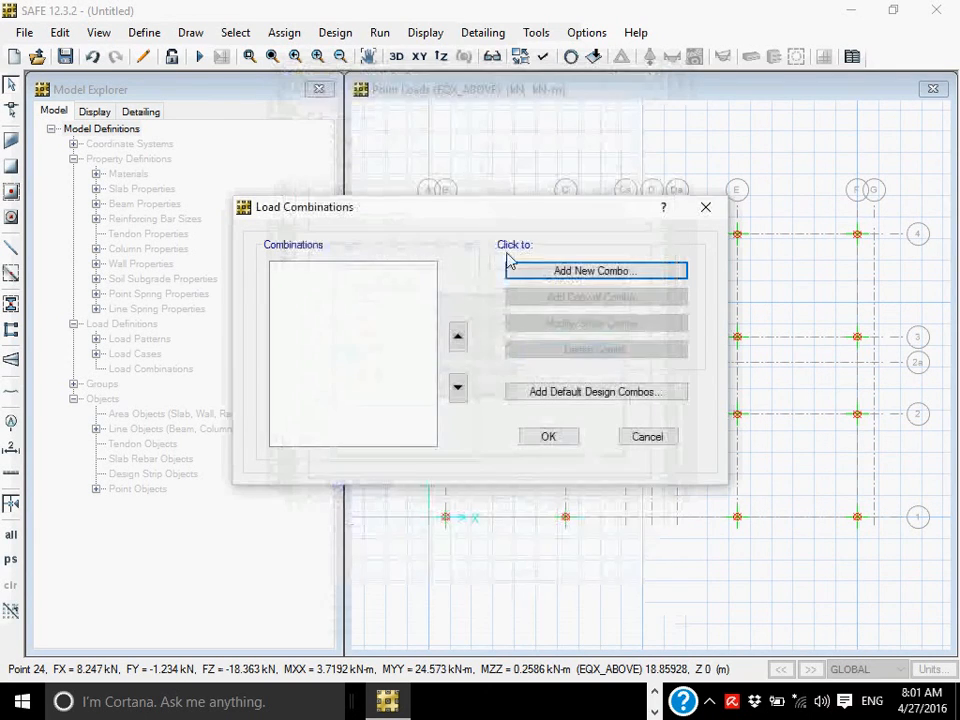
Add a new linear-add load combination named Service, keeping DEAD as its first load and adding SF with scale factor 1
left_click(540, 273)
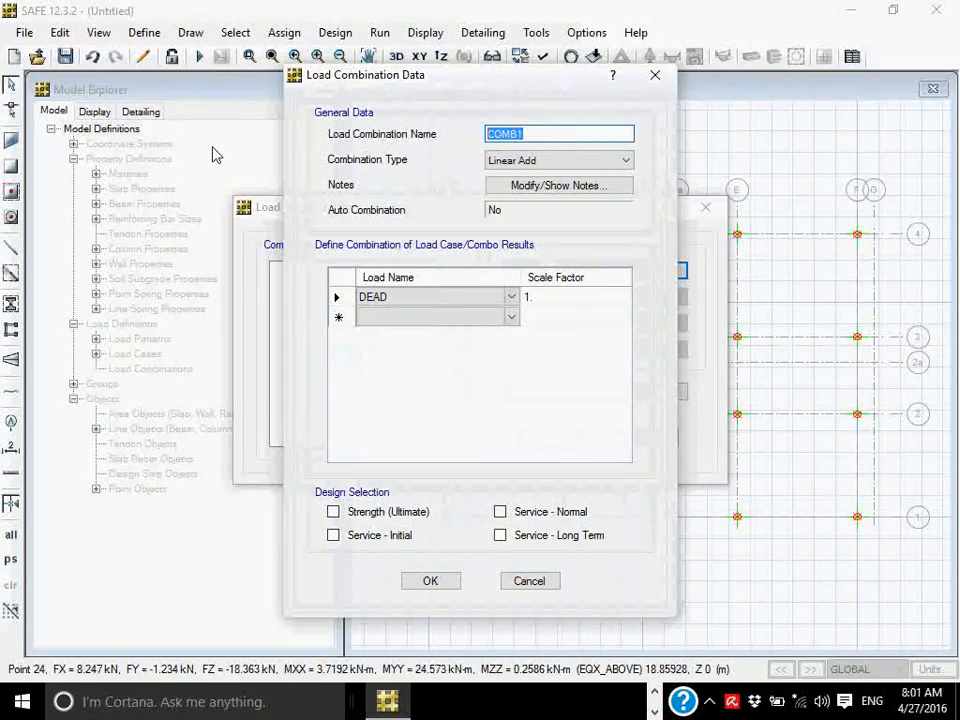
type("Service")
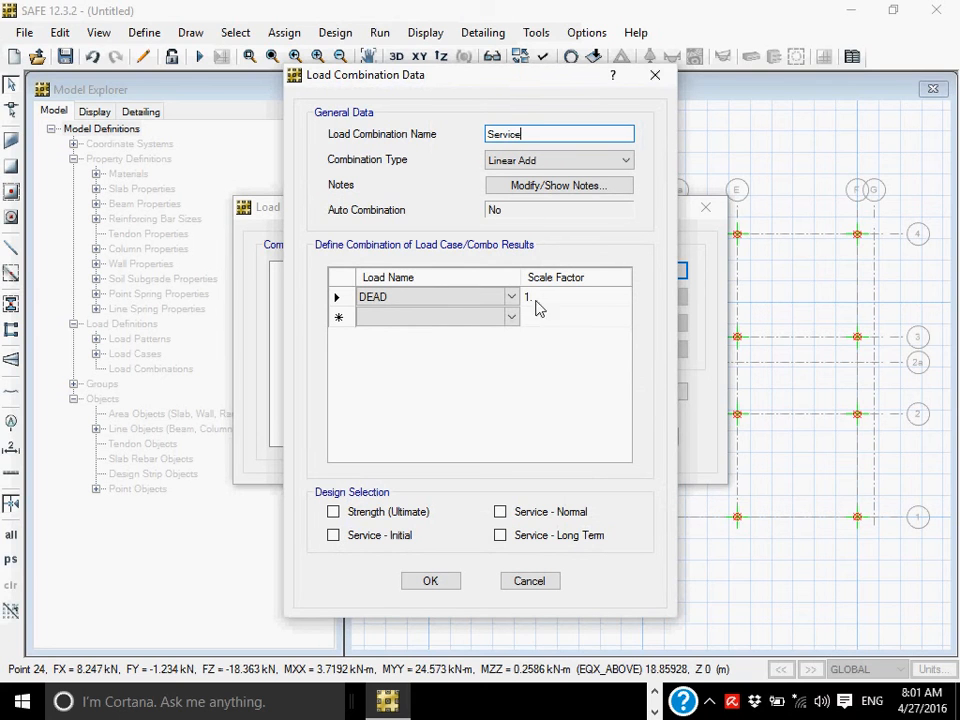
left_click(505, 304)
left_click(392, 318)
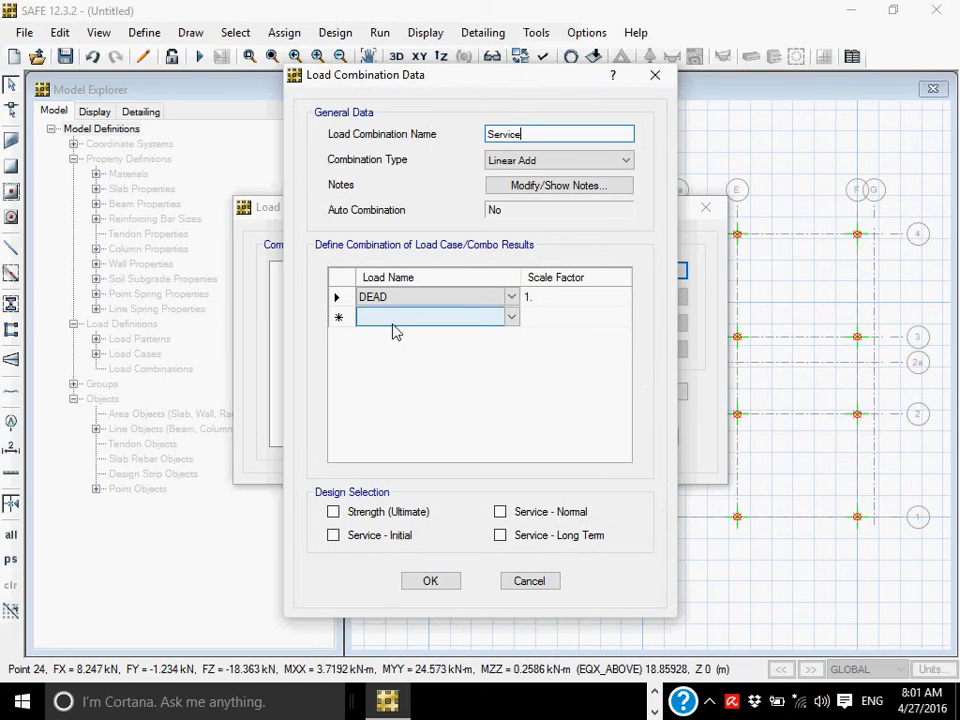
left_click(448, 321)
left_click(435, 344)
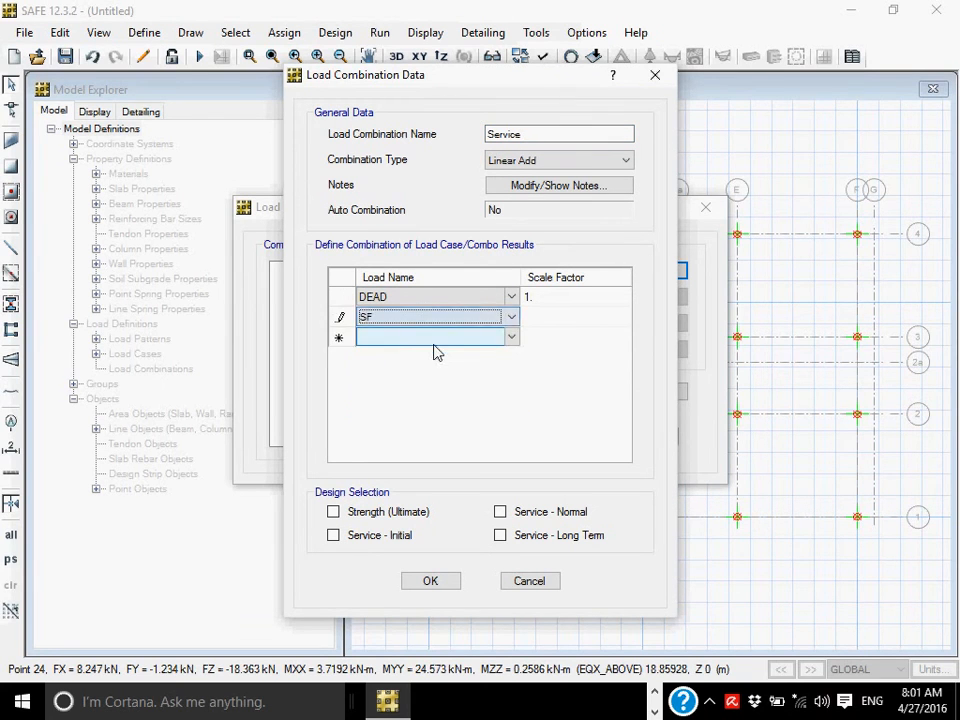
Add Wall and LL to the Service combination with scale factor 1 each, and save the load combinations
left_click(402, 344)
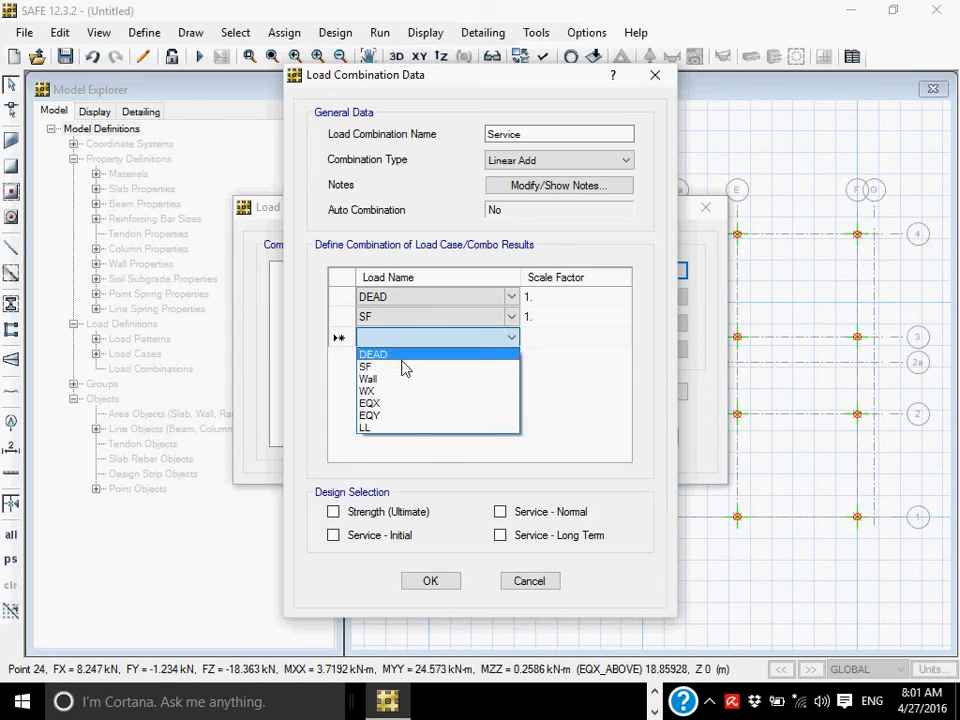
left_click(404, 381)
left_click(448, 358)
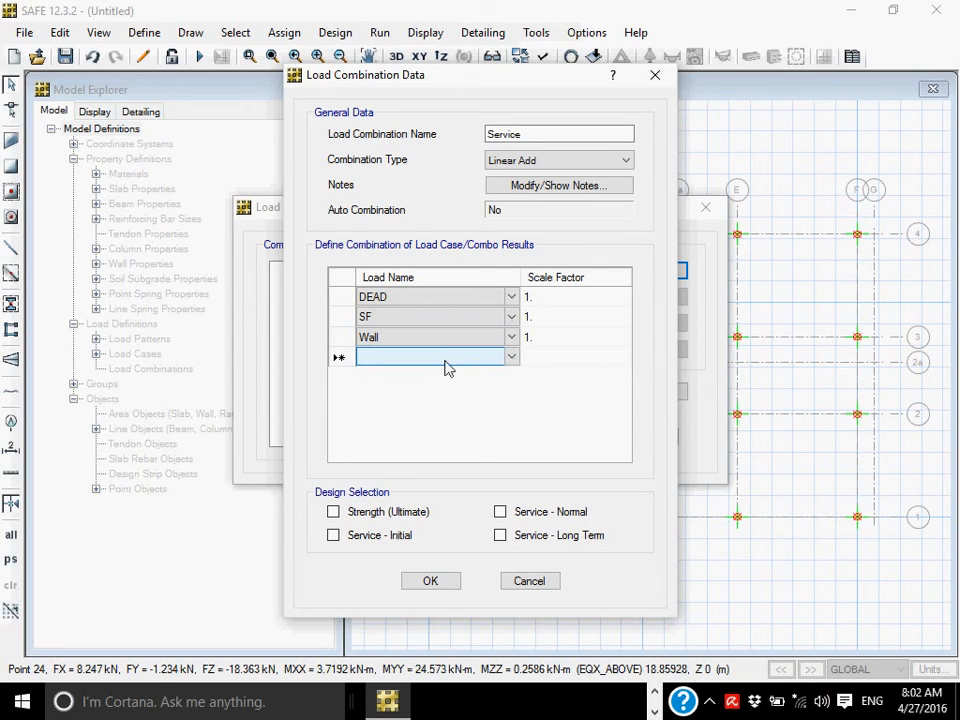
left_click(447, 366)
left_click(449, 446)
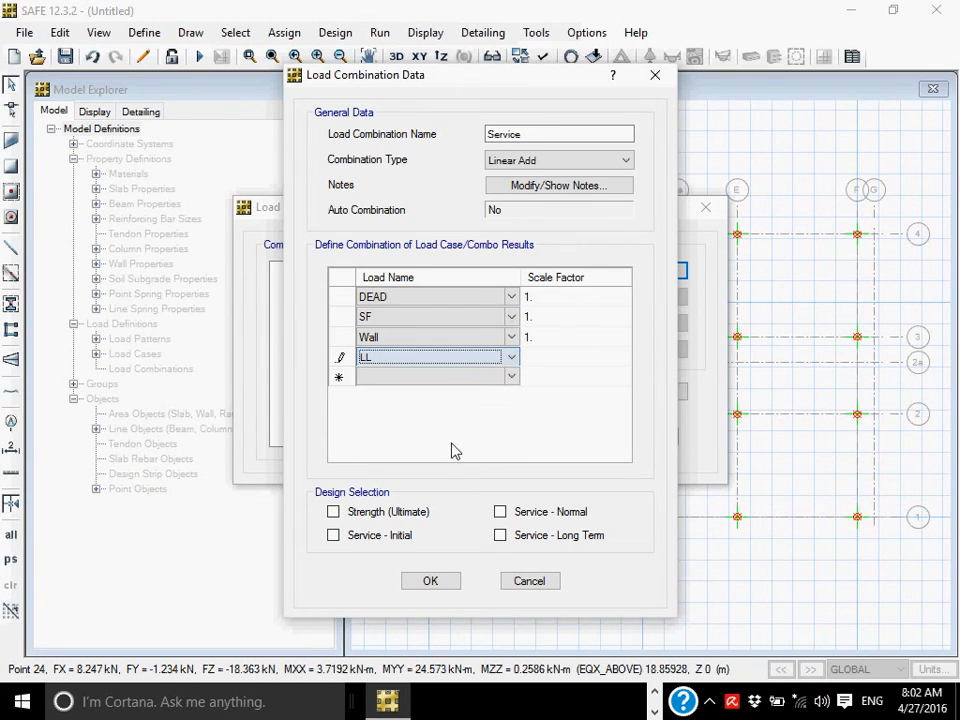
left_click(536, 360)
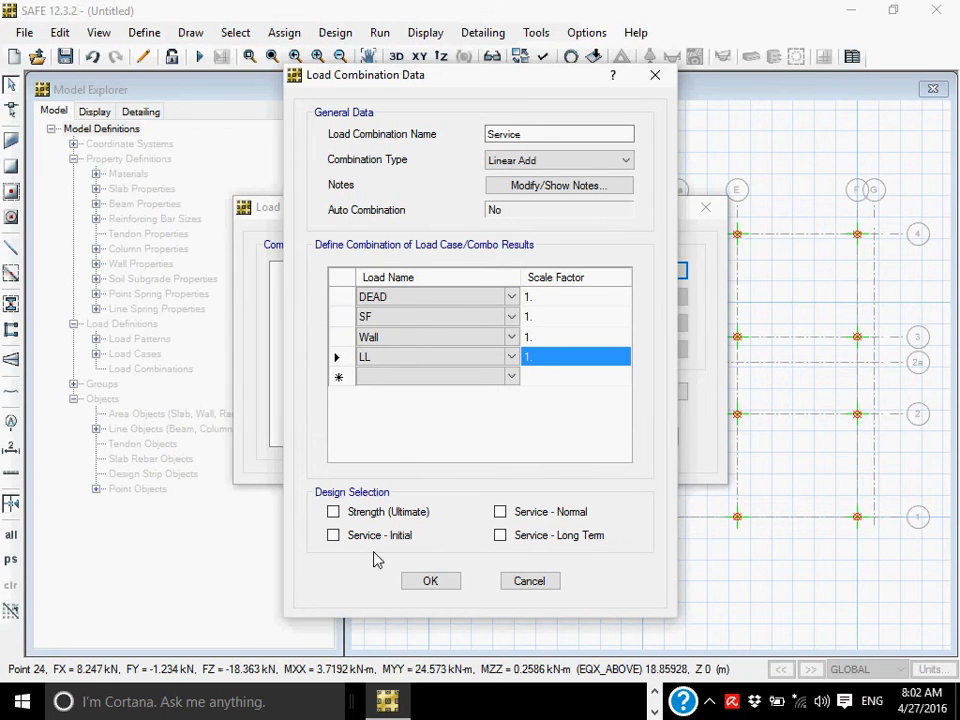
left_click(430, 582)
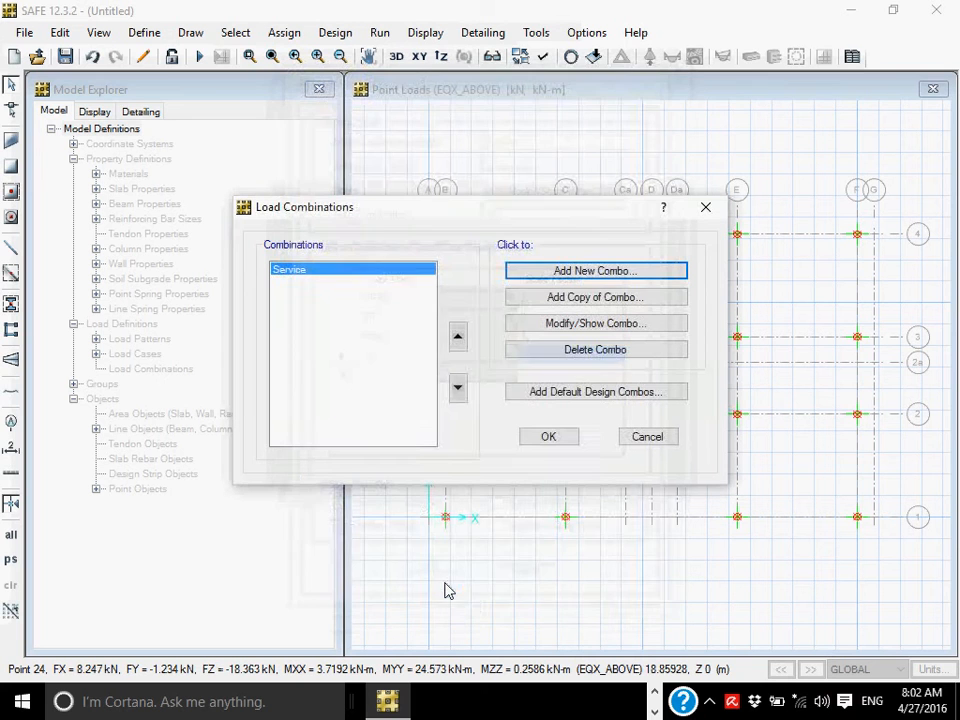
left_click(545, 440)
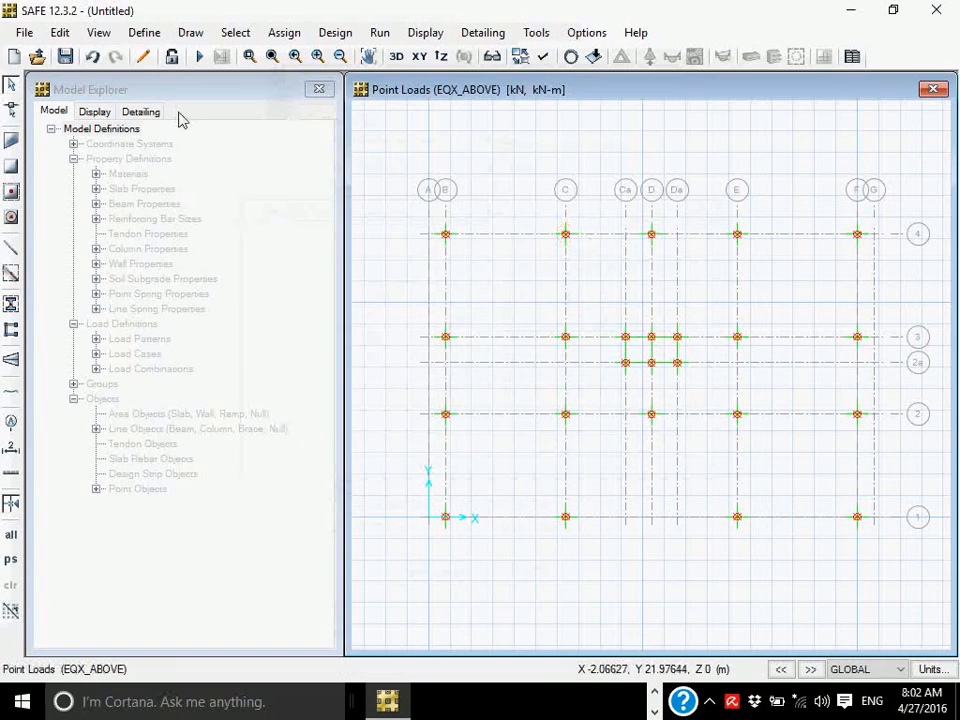
left_click(143, 36)
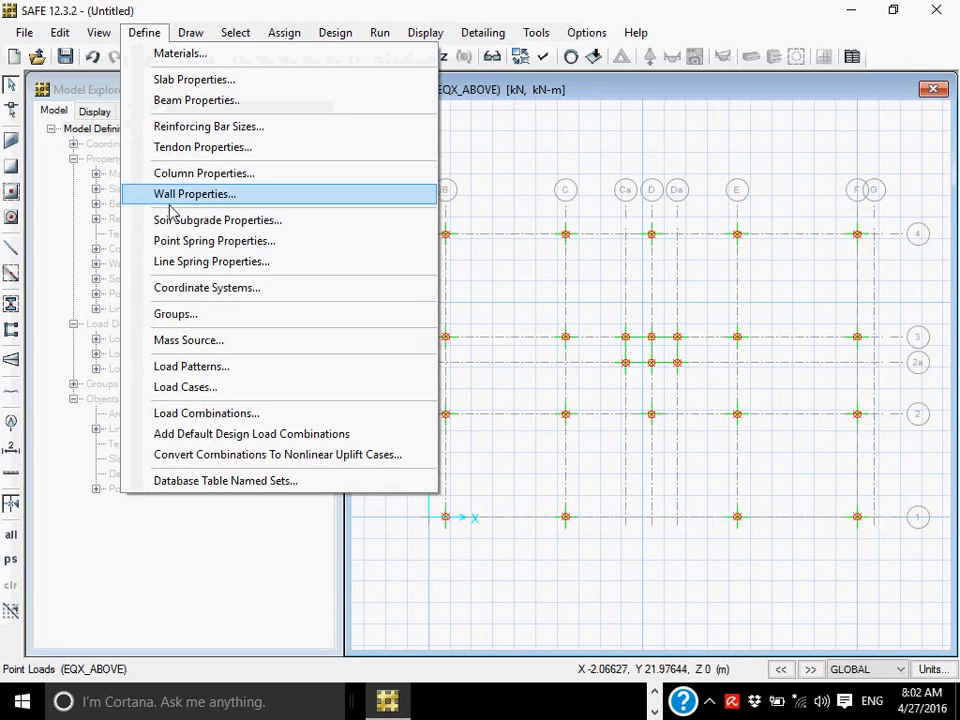
left_click(210, 413)
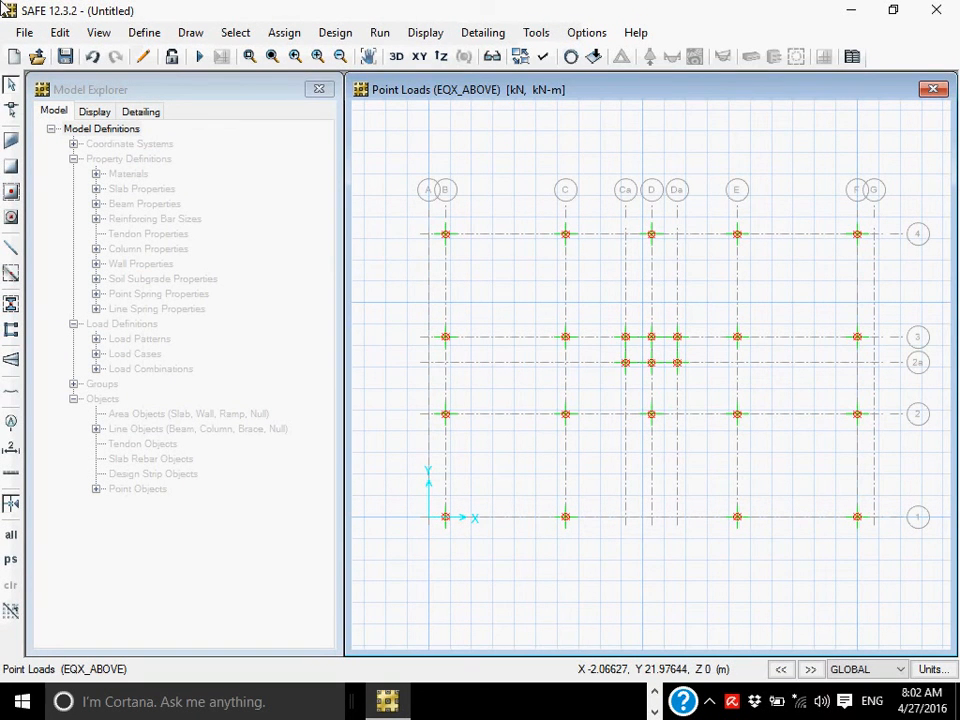
left_click(142, 36)
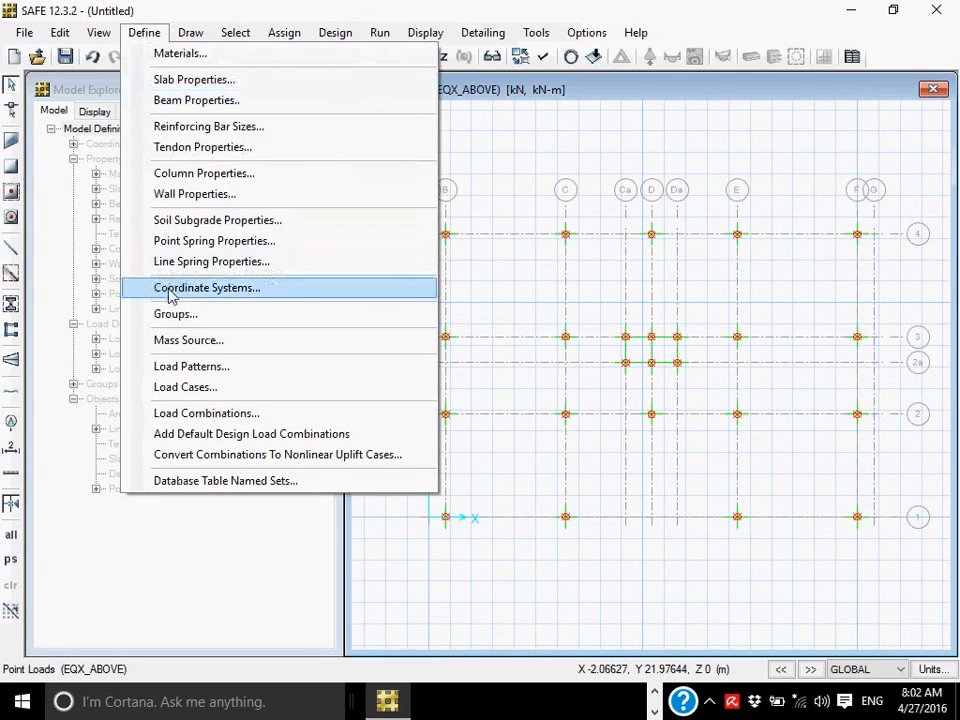
left_click(583, 96)
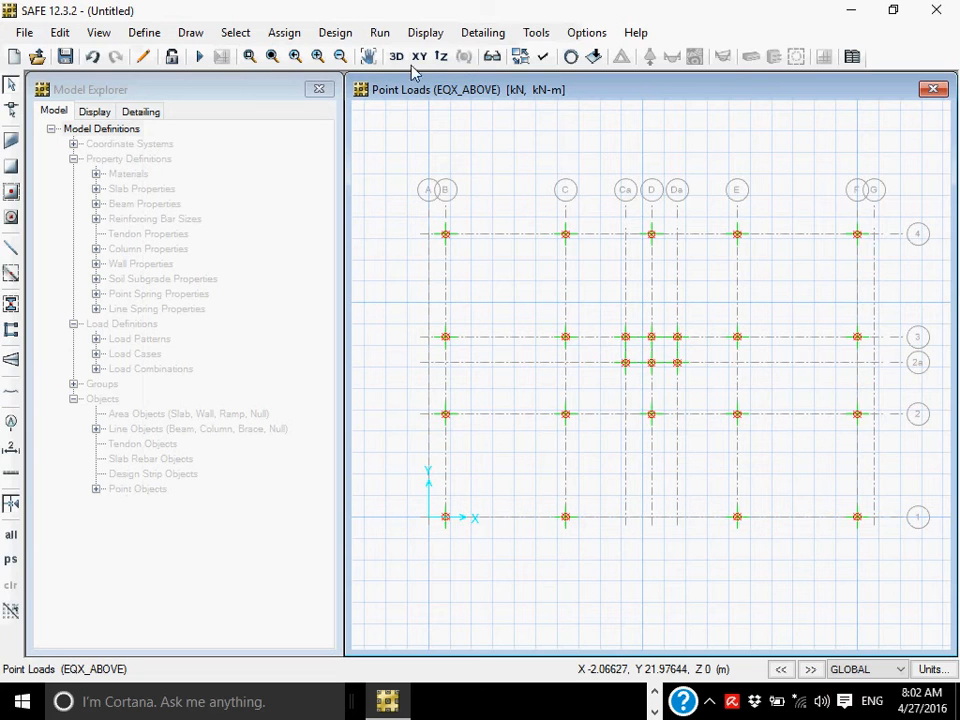
Draw a straight-edged slab area with property Mat 600 through grid points B-4, F-4, F-1 and B-1, and leave drawing mode
left_click(10, 145)
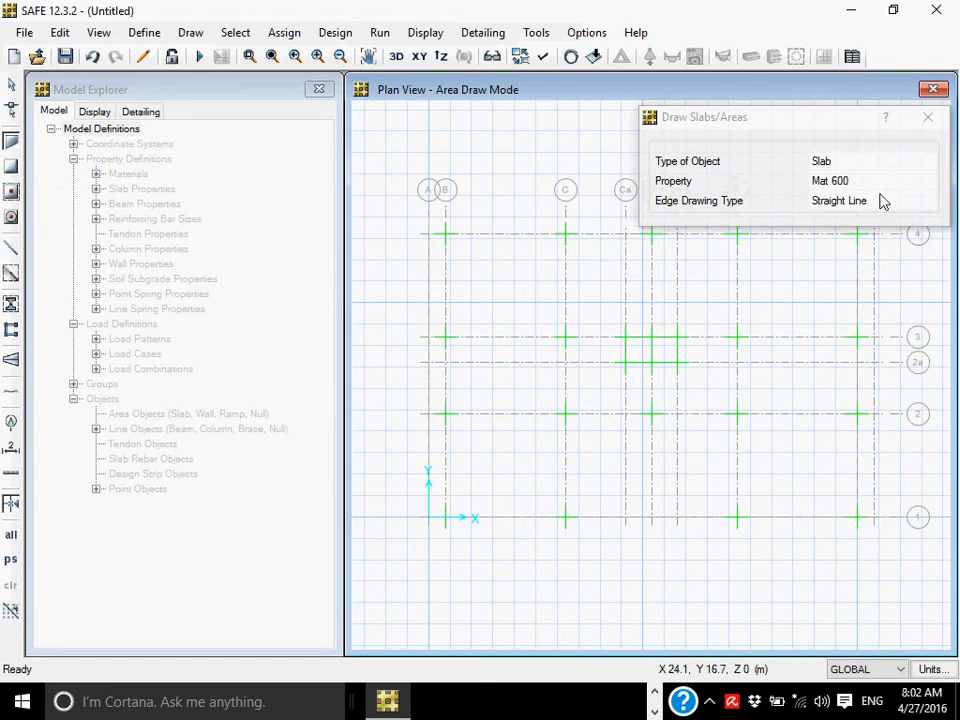
left_click(904, 164)
left_click(904, 162)
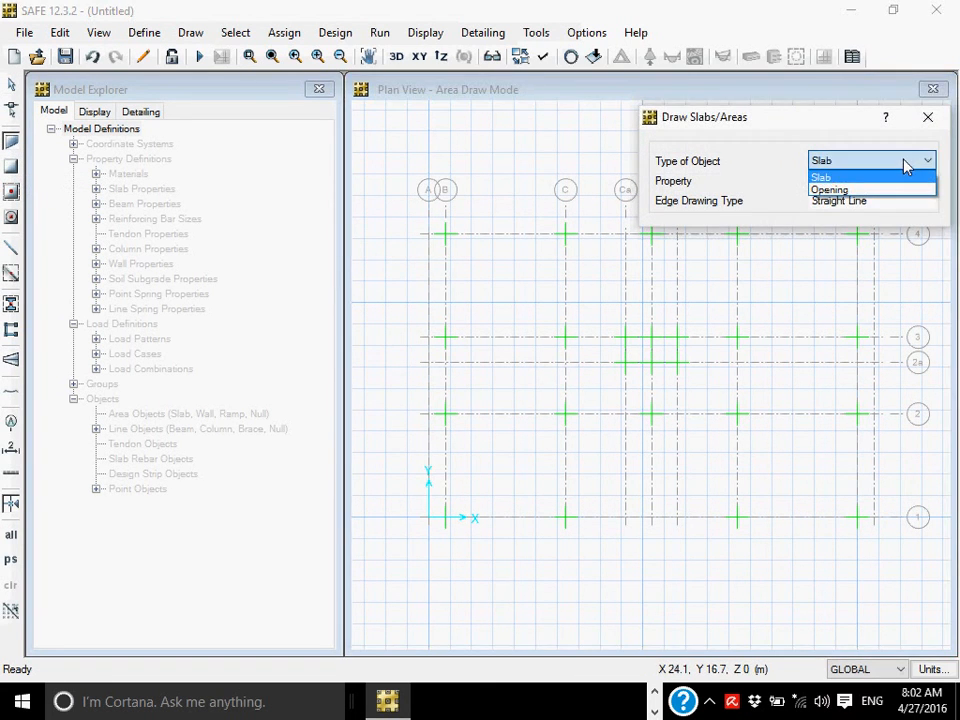
left_click(905, 167)
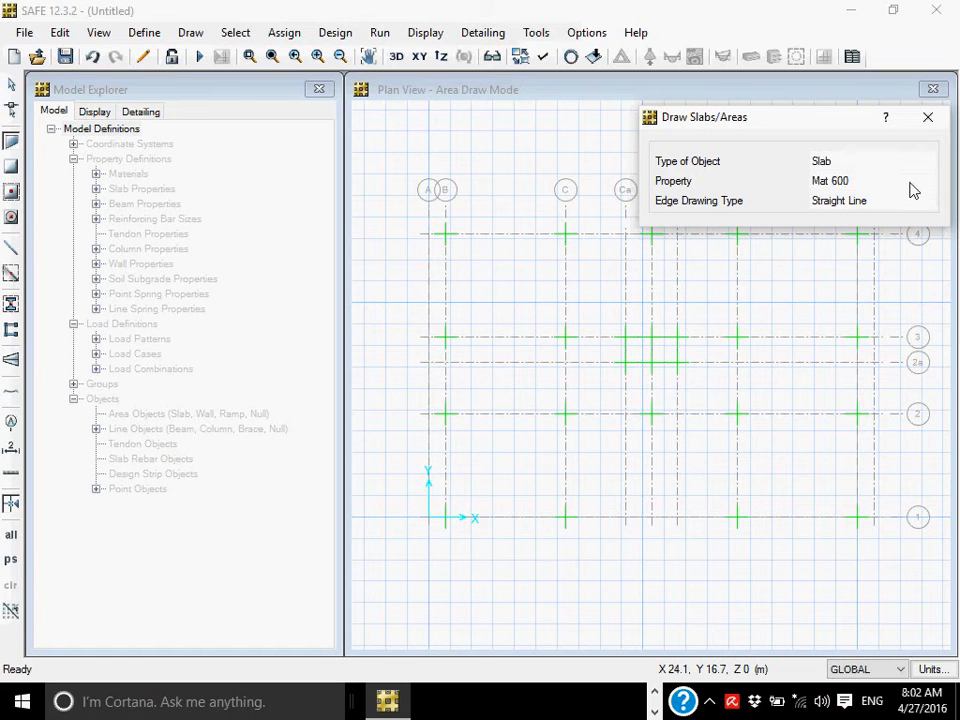
left_click_drag(864, 122, 818, 39)
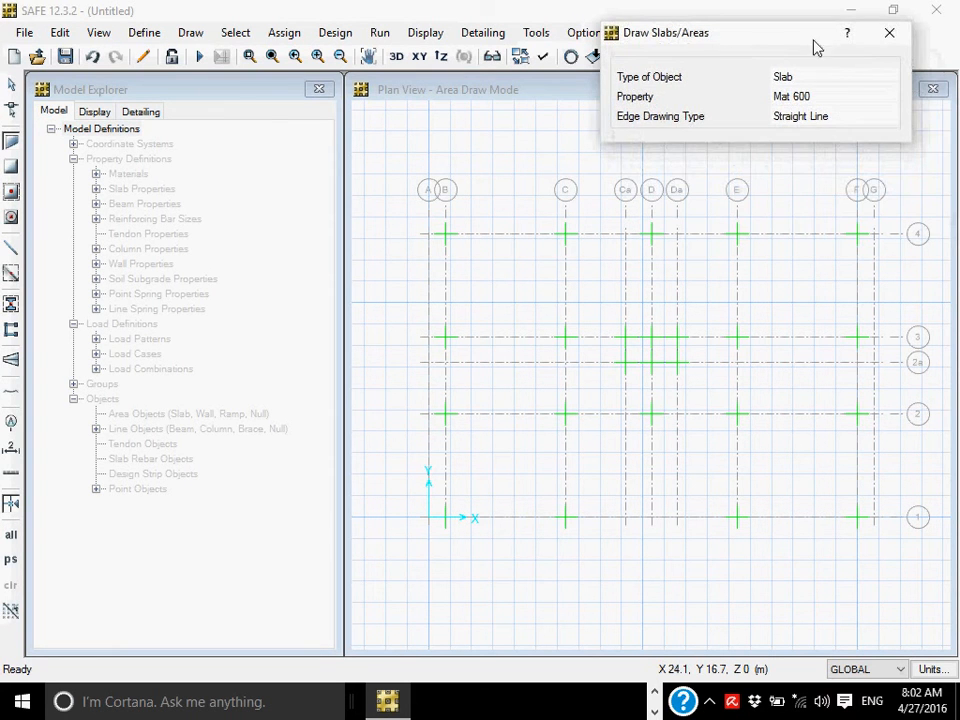
left_click(445, 234)
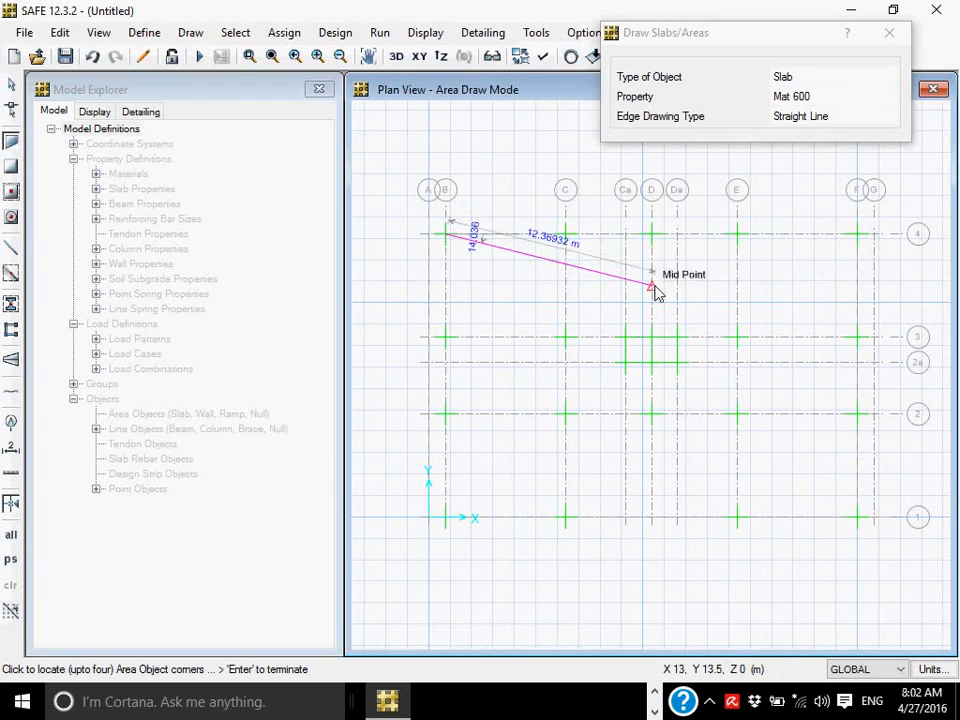
left_click(857, 235)
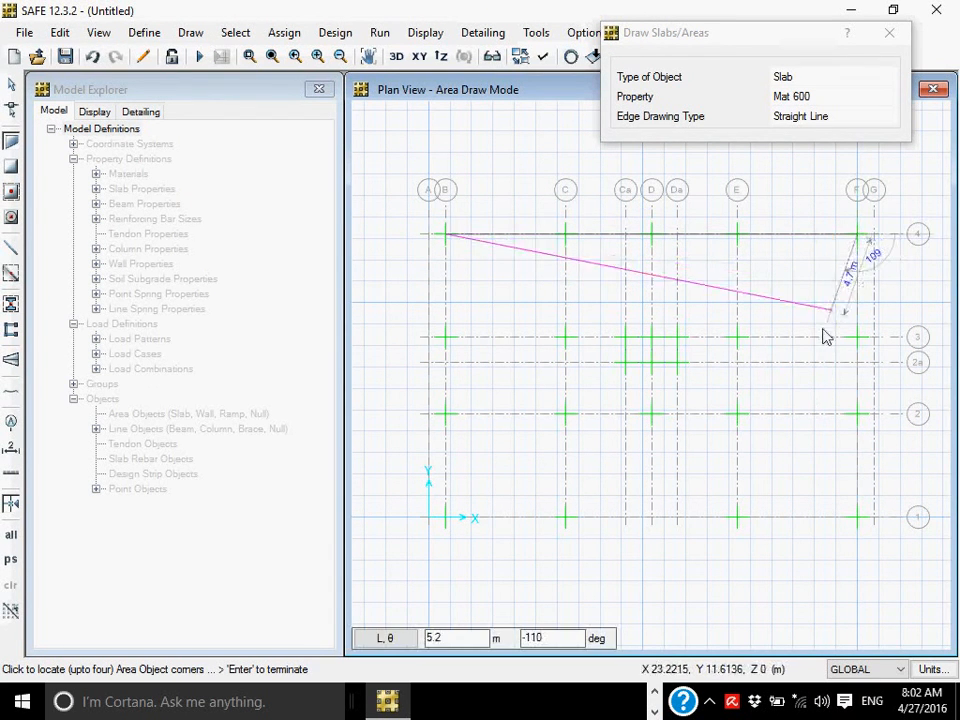
left_click(857, 517)
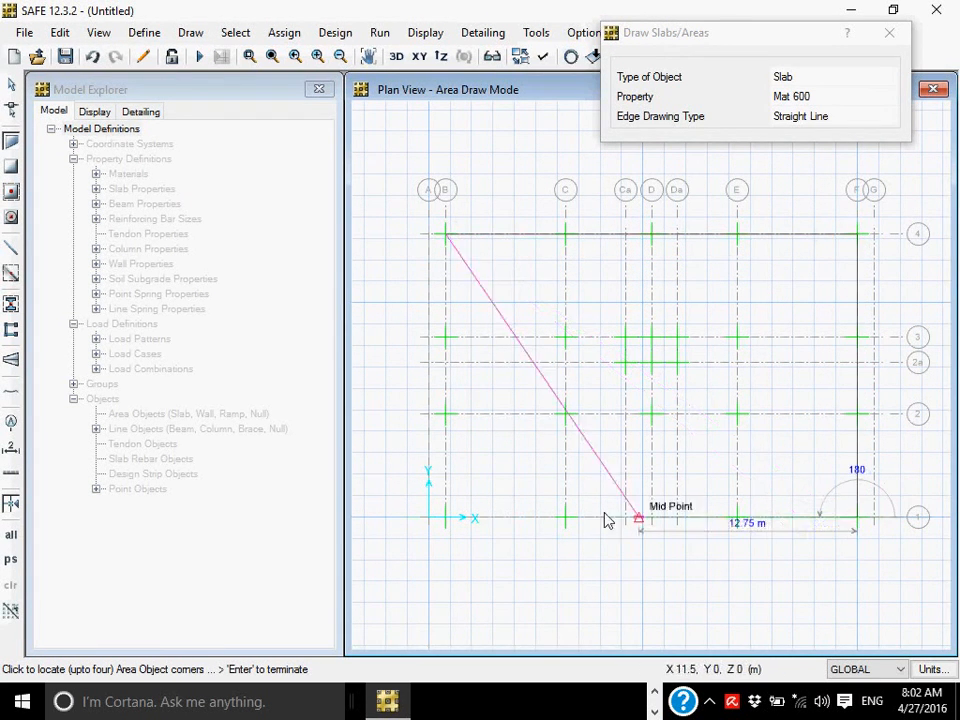
left_click(446, 517)
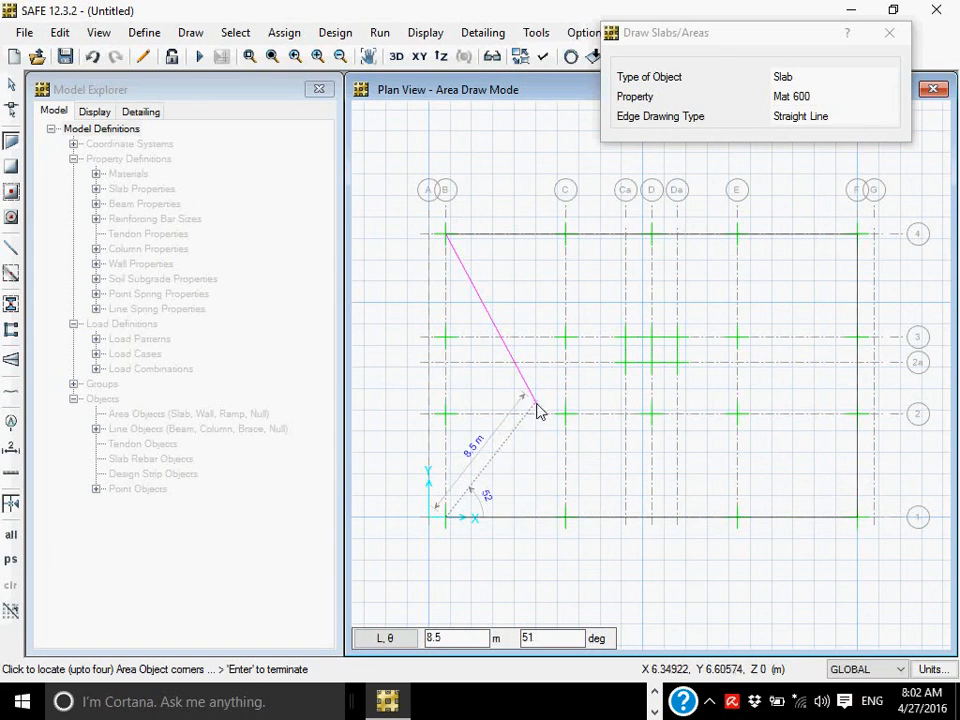
key("Return")
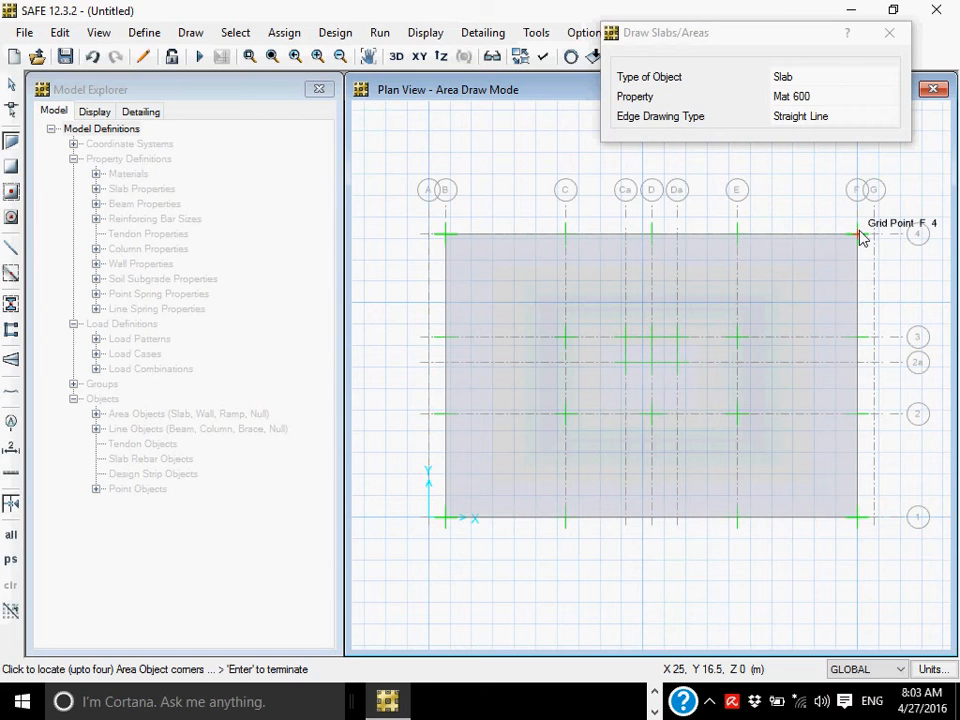
left_click(600, 405)
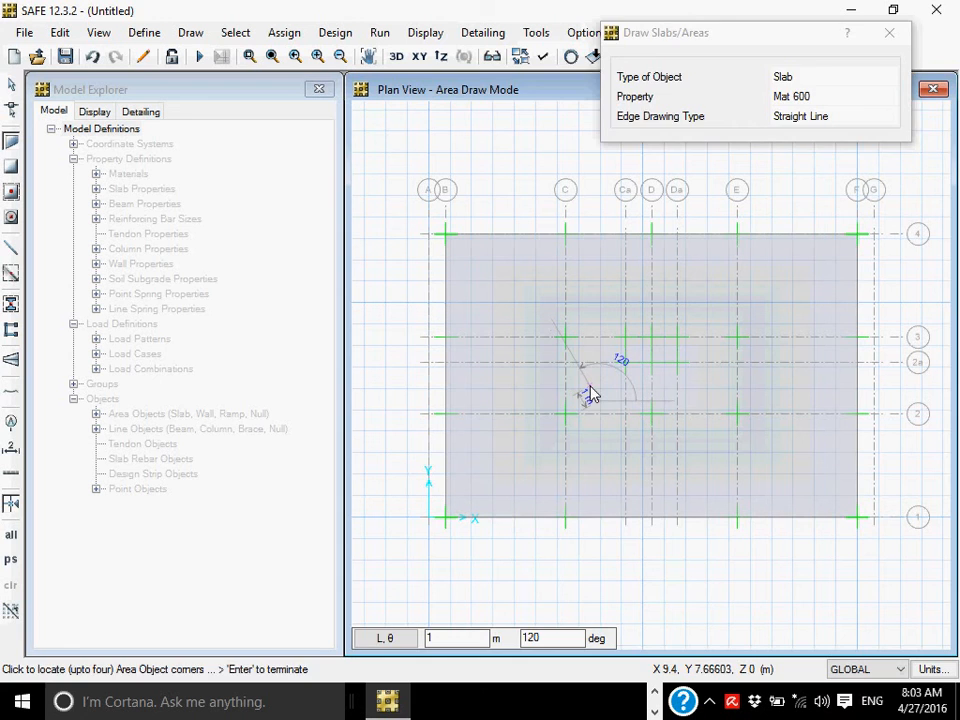
key("Escape")
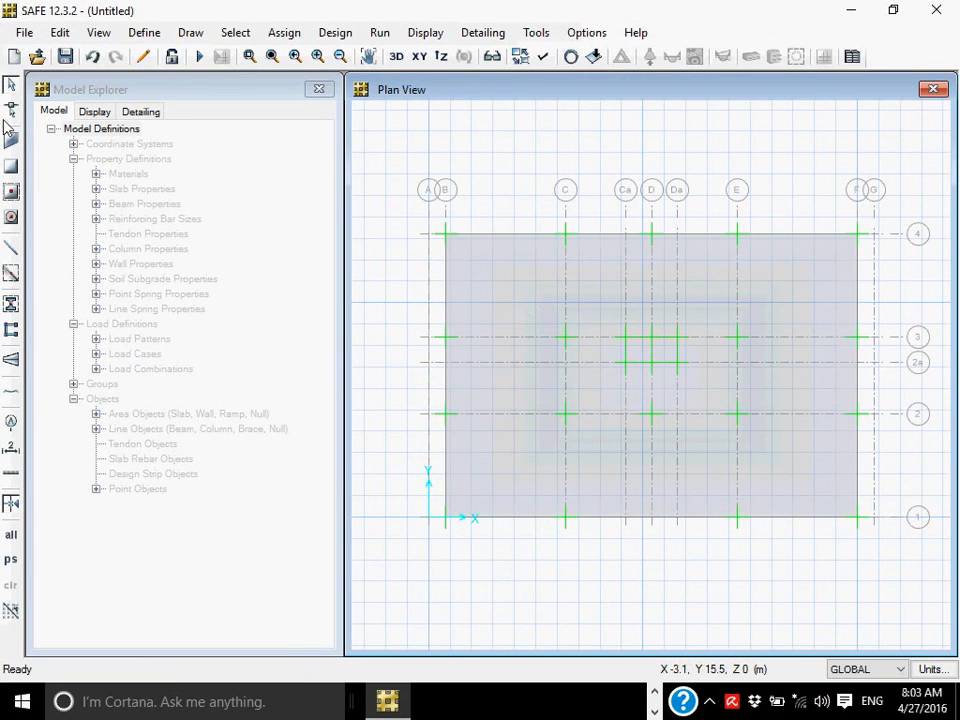
Expand the Mat 600 slab outward on all sides with an offset value of 225 mm
left_click(498, 284)
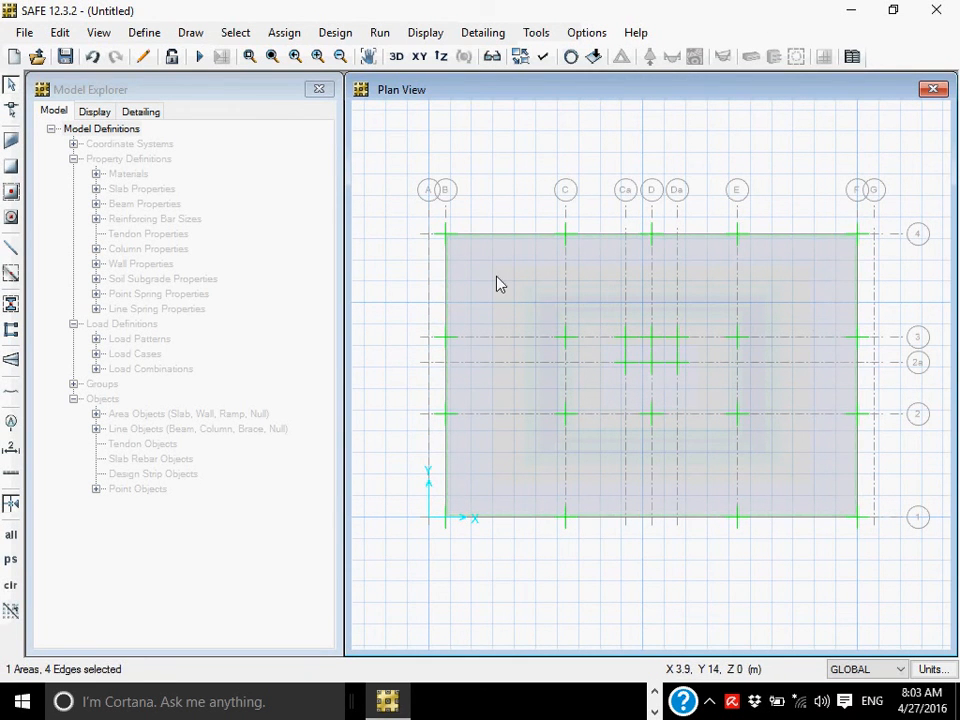
left_click(59, 33)
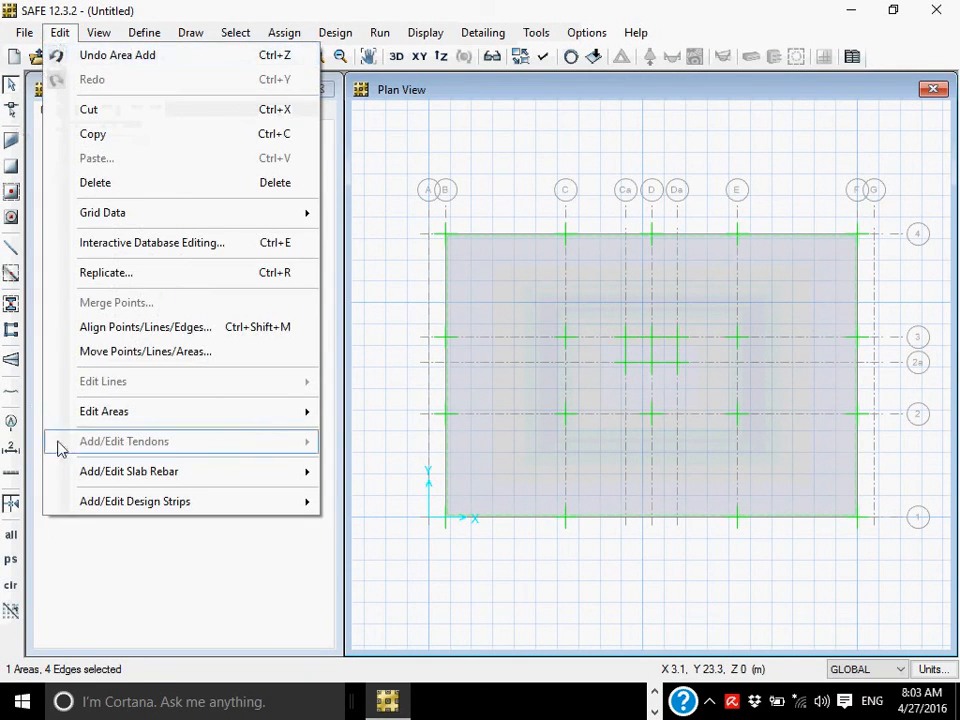
mouse_move(120, 413)
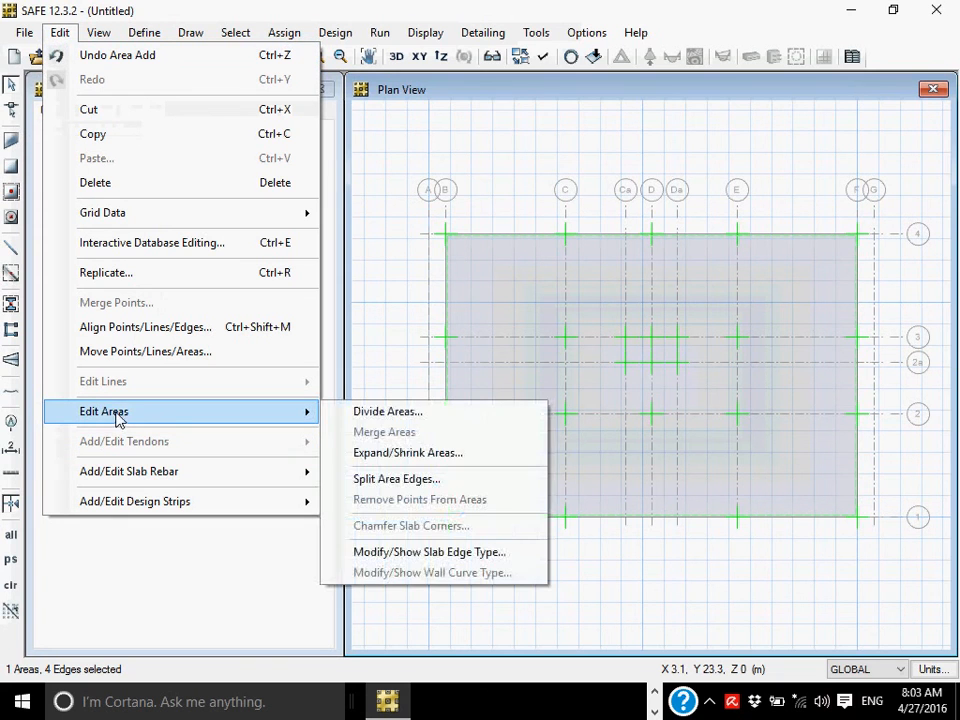
left_click(410, 453)
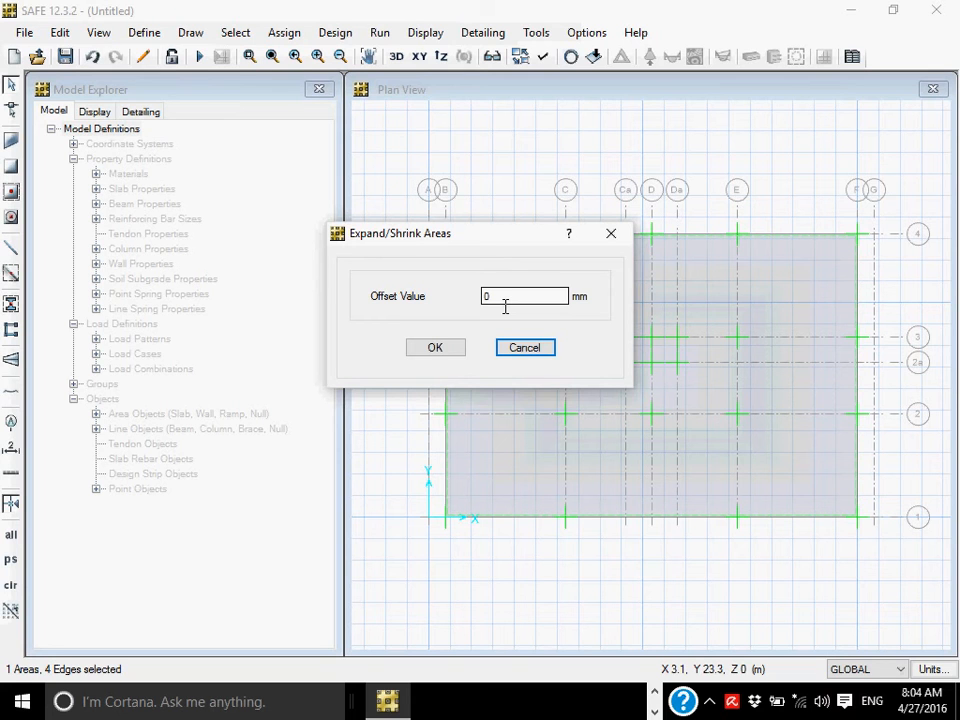
double_click(505, 303)
type("225")
left_click(441, 349)
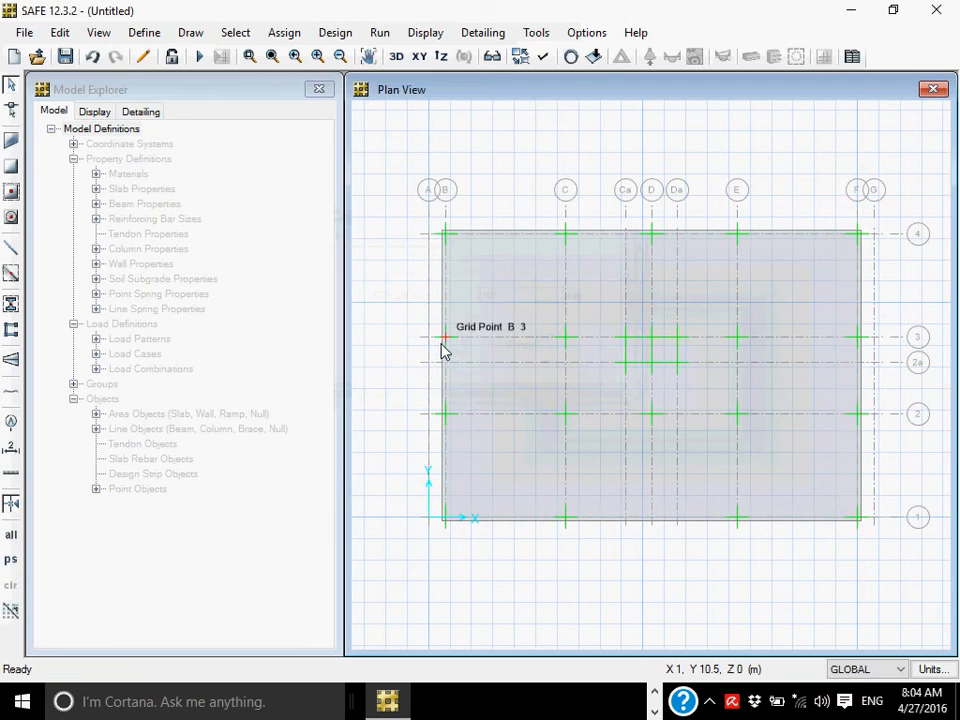
Examine the expanded slab's edge offset from the grid lines around grid point B-4
scroll(397, 236, "up", 1)
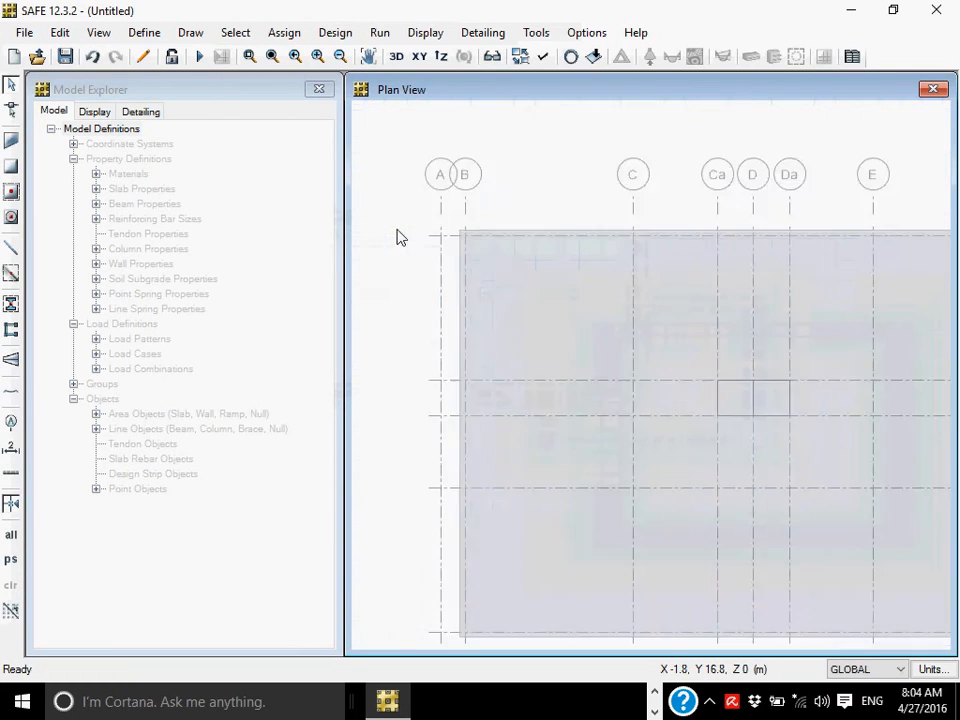
scroll(397, 236, "up", 4)
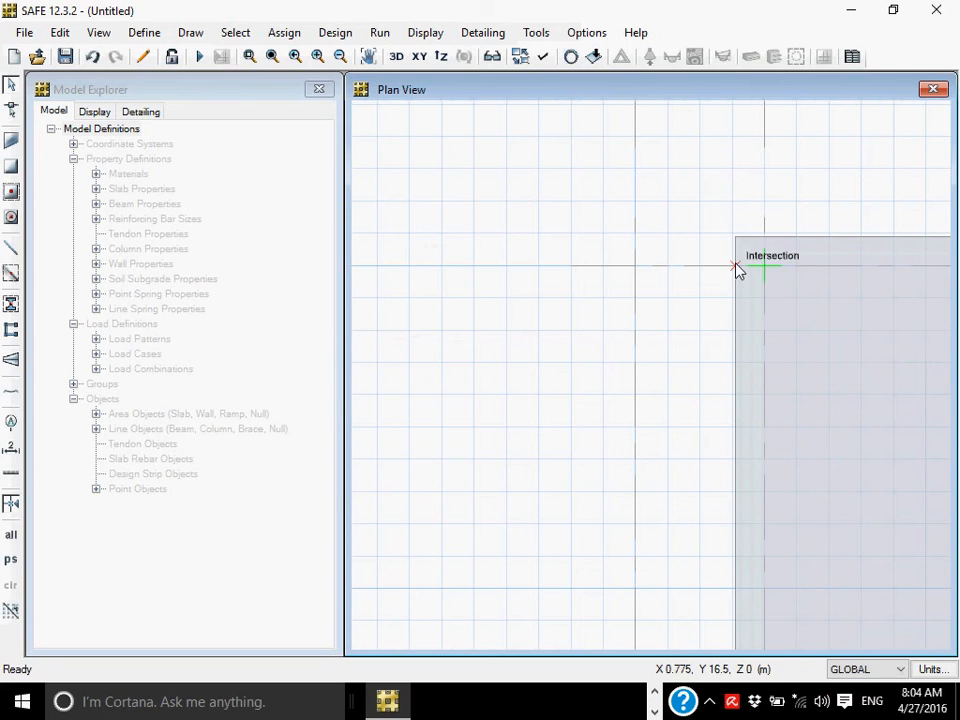
scroll(773, 320, "down", 3)
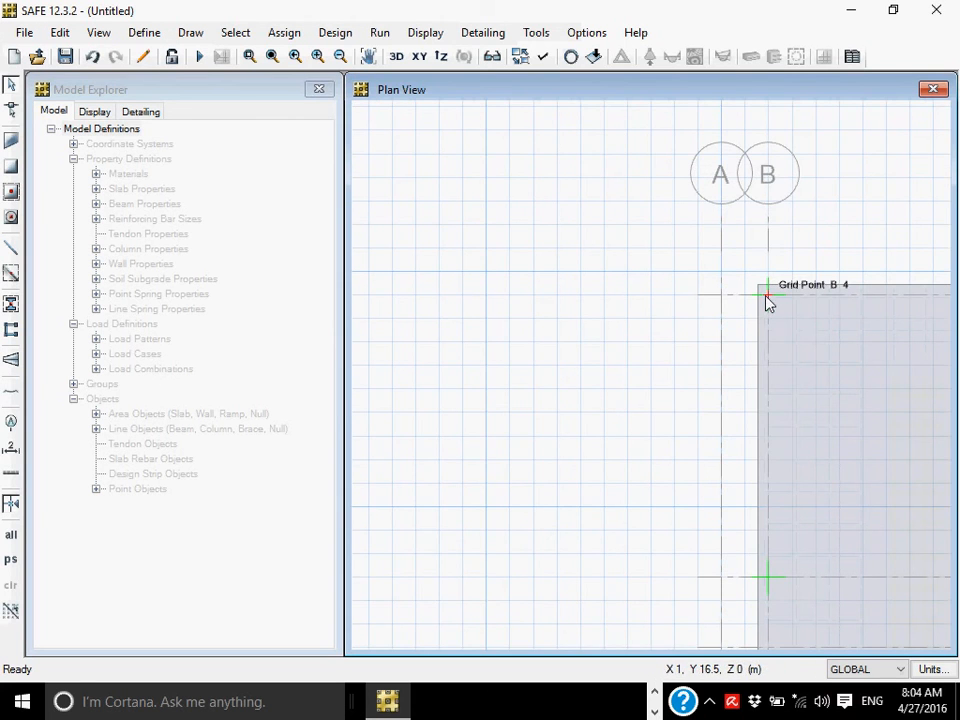
left_click(768, 300)
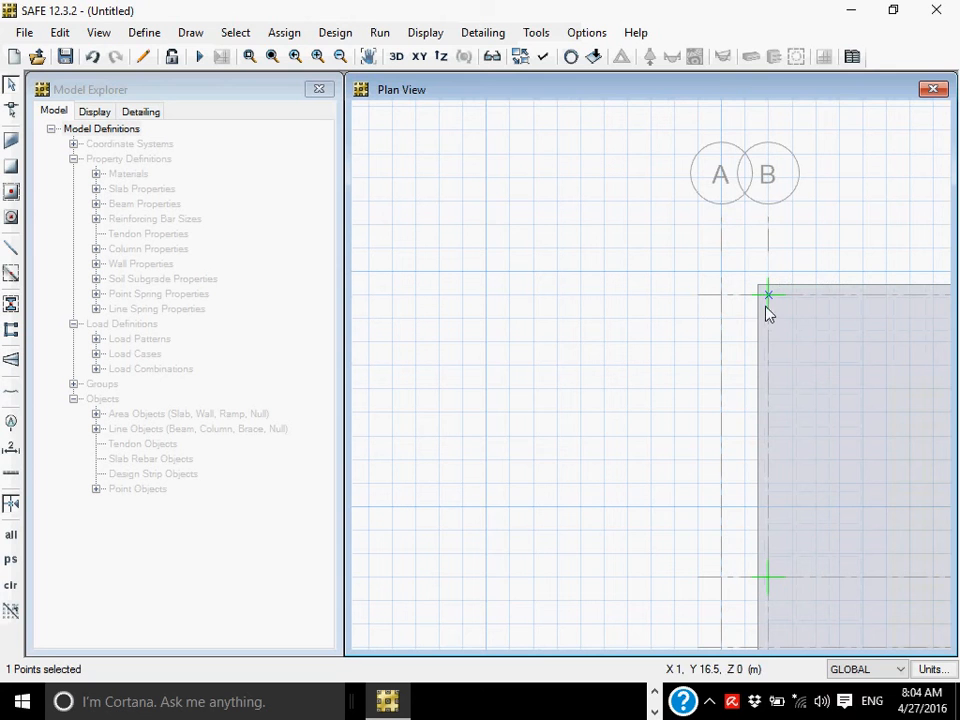
left_click(10, 82)
scroll(872, 305, "down", 3)
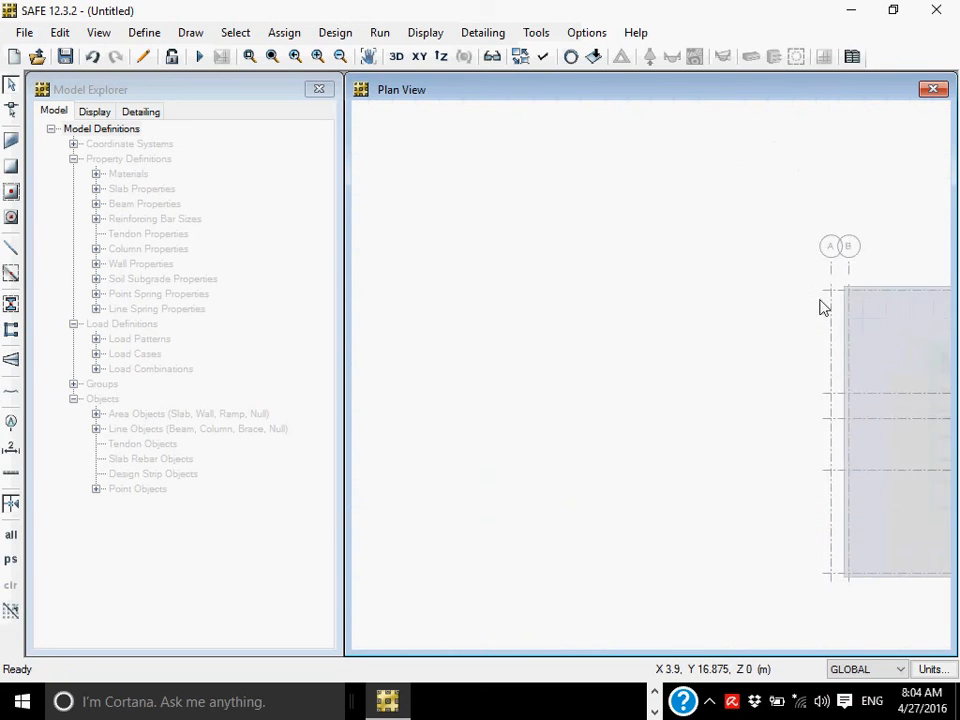
scroll(773, 368, "down", 2)
middle_click_drag(776, 372, 533, 362)
scroll(645, 366, "up", 4)
scroll(650, 368, "down", 1)
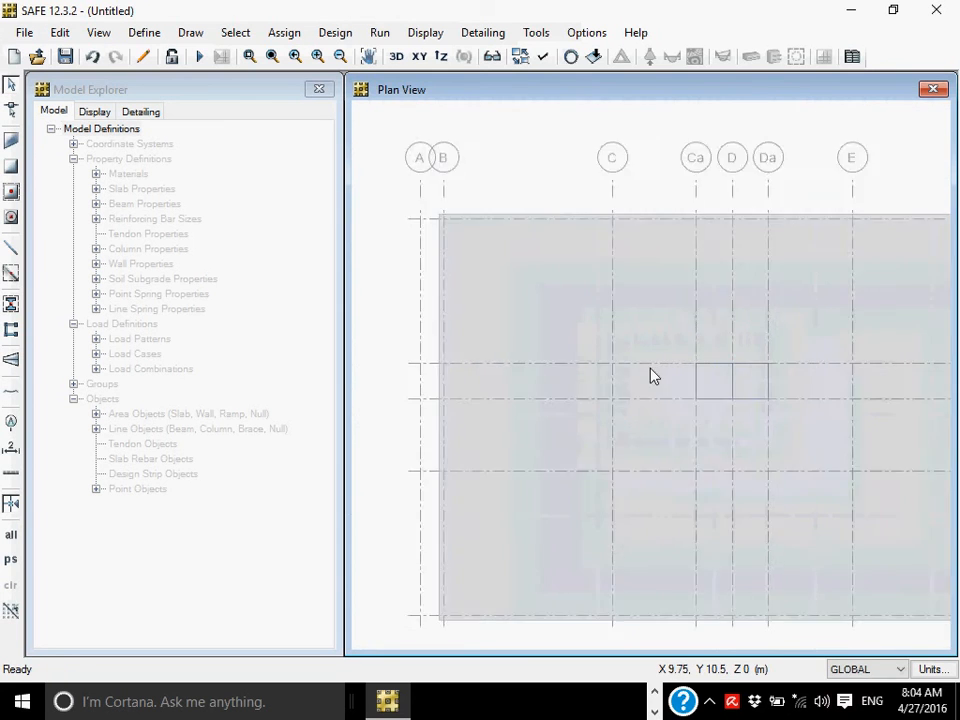
Select the mat slab and show the model in the default 3D view, extruded and with the horizon hidden
left_click(540, 310)
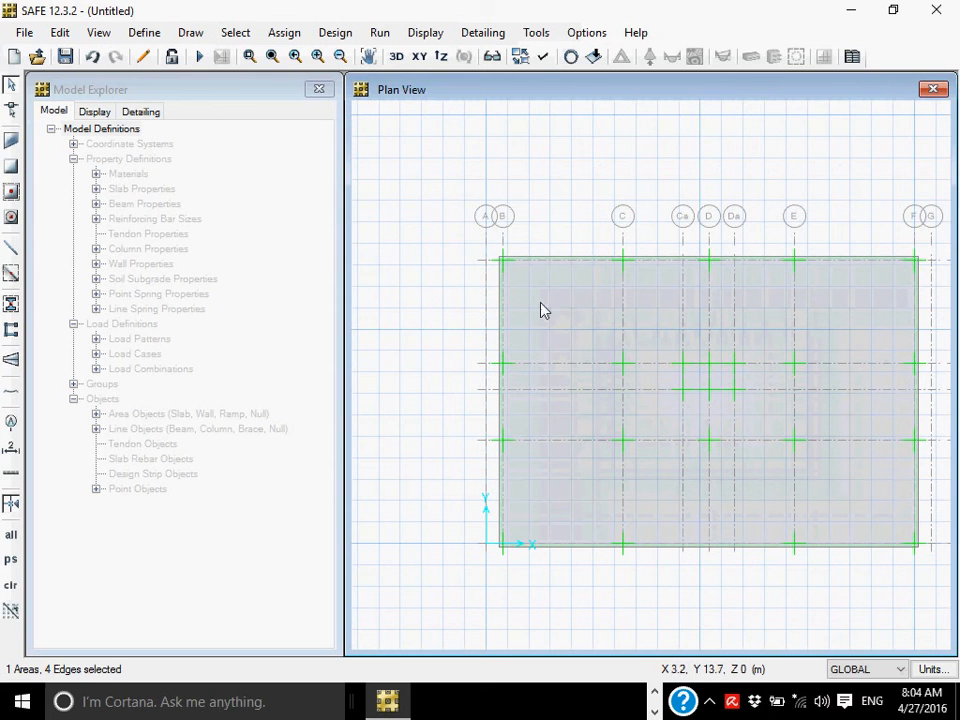
left_click(394, 58)
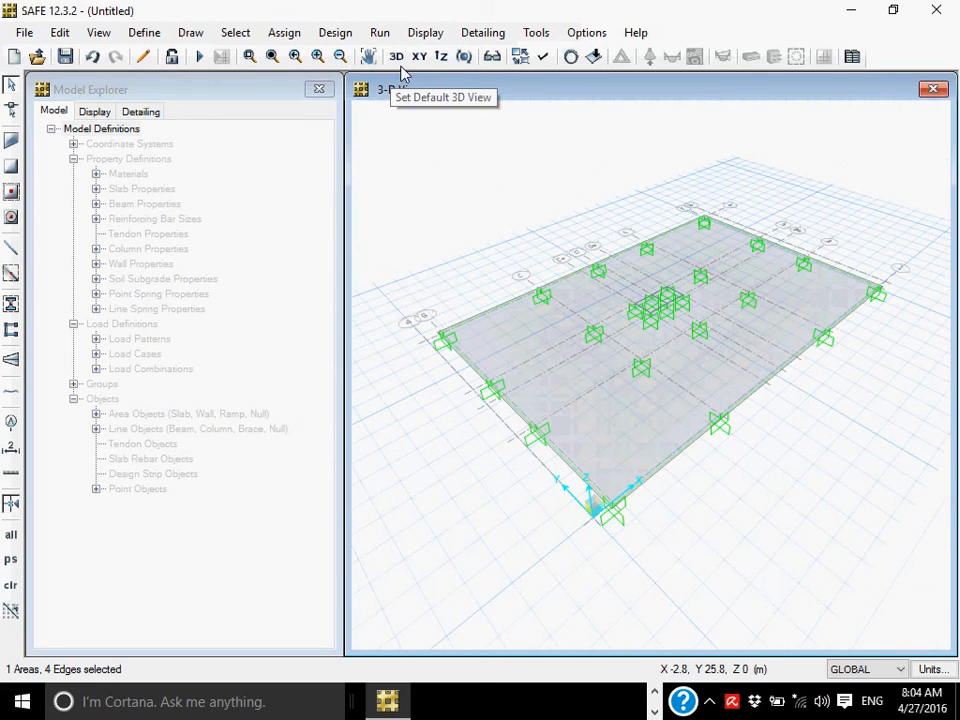
left_click(543, 57)
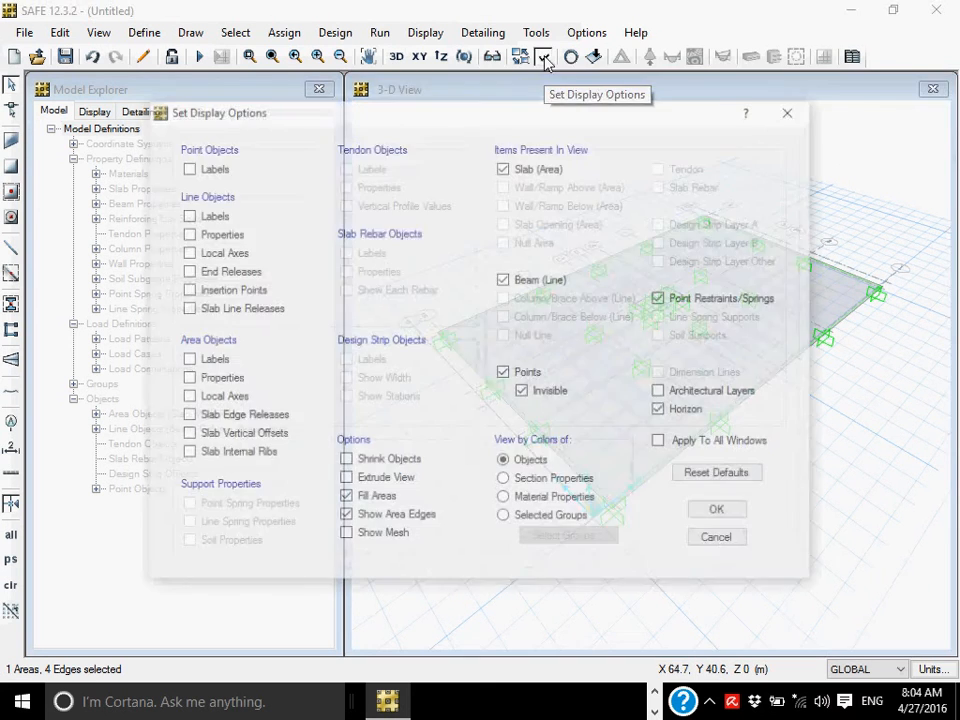
left_click(344, 480)
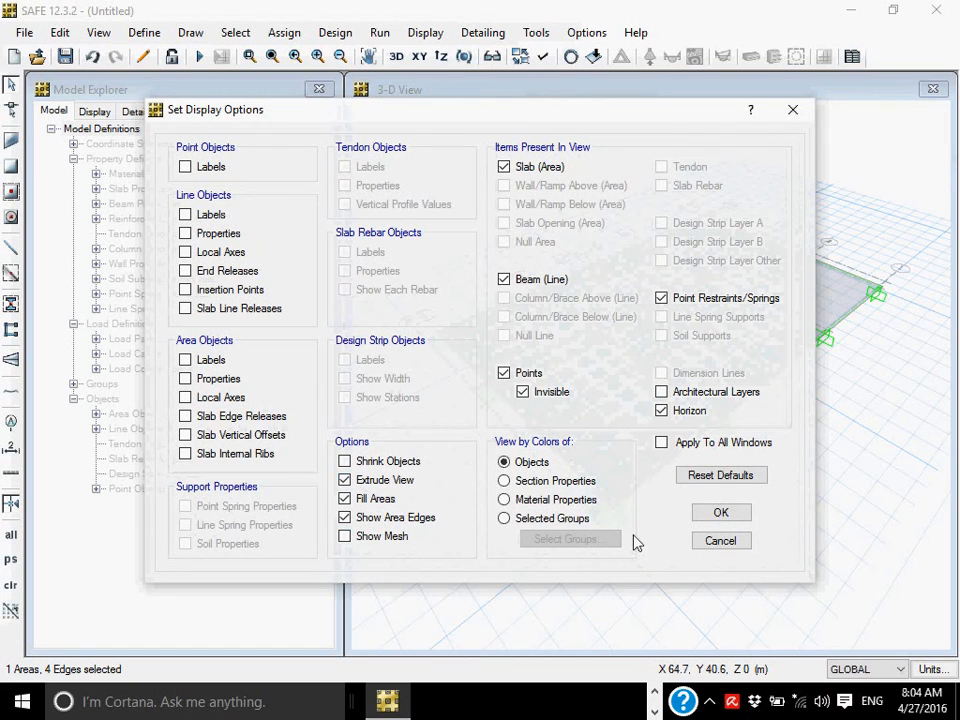
left_click(661, 410)
left_click(710, 513)
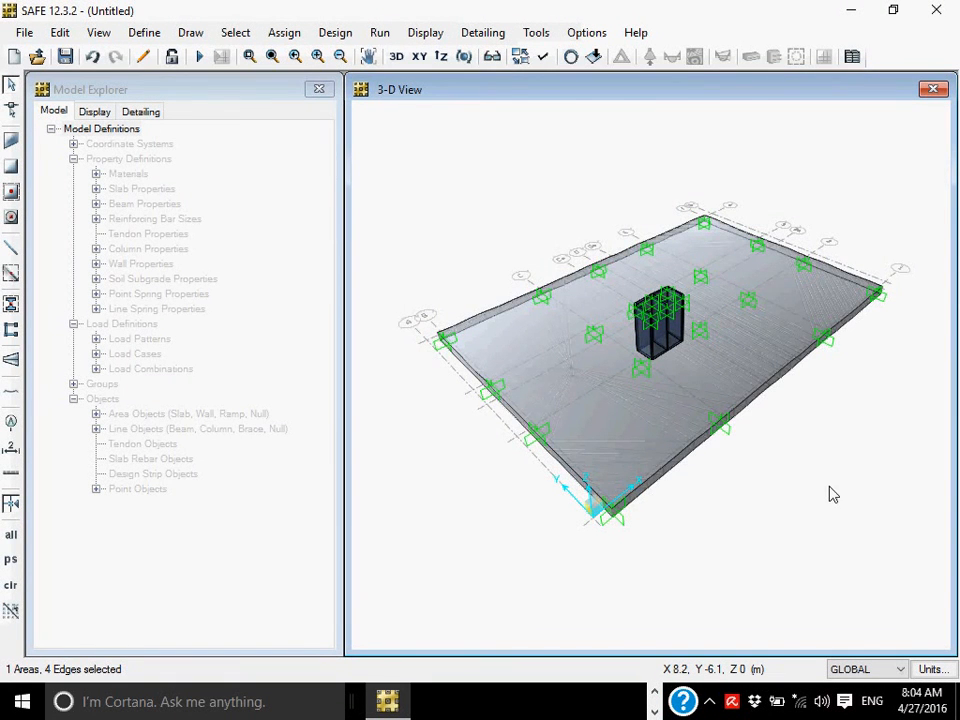
Inspect the extruded mat and core walls in 3D, and turn the extruded display off
scroll(831, 493, "up", 5)
scroll(685, 446, "down", 5)
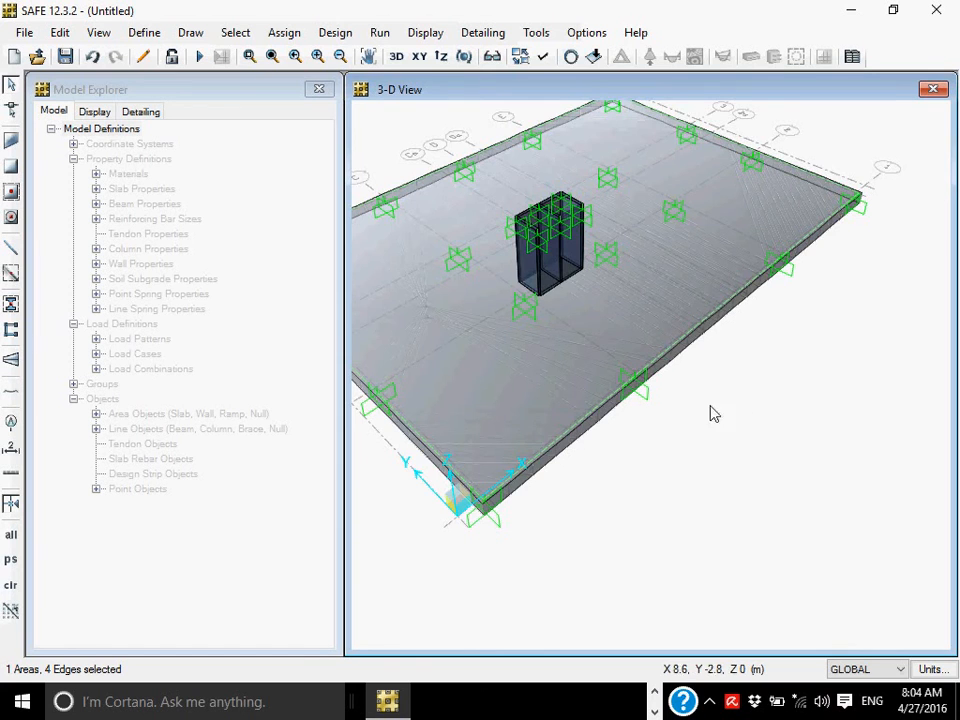
middle_click_drag(756, 424, 831, 427)
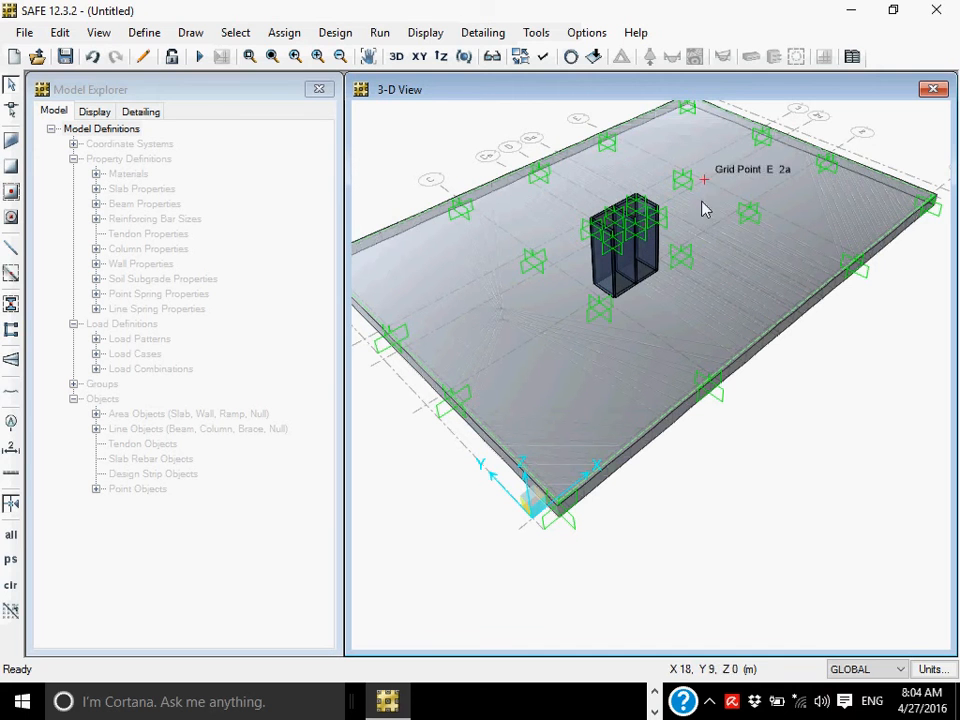
scroll(730, 500, "down", 2)
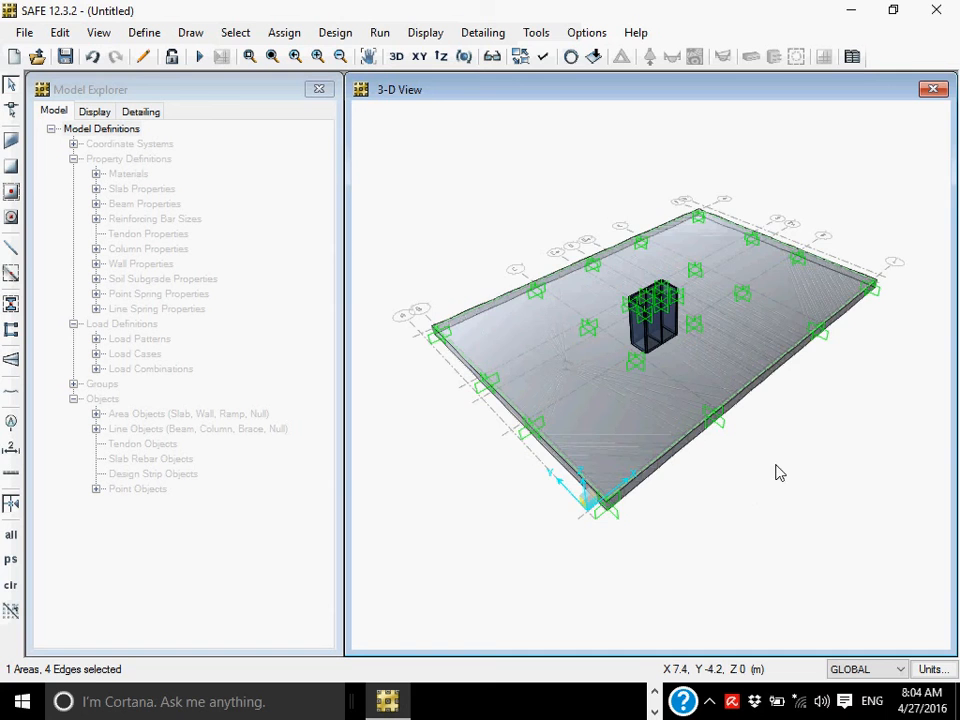
scroll(718, 476, "up", 3)
scroll(718, 476, "down", 3)
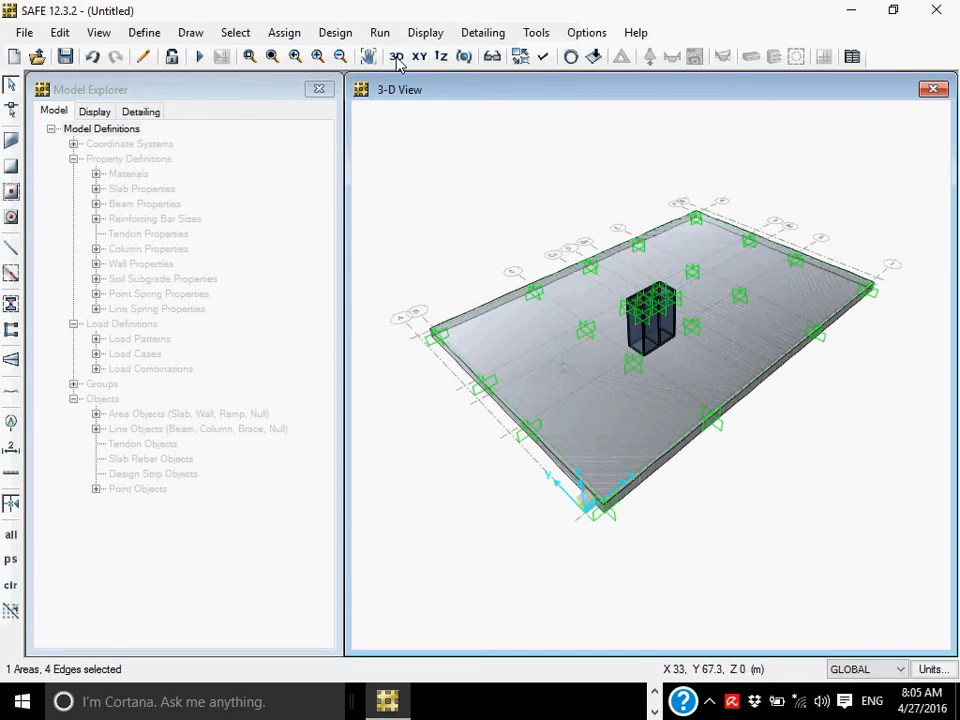
left_click(545, 57)
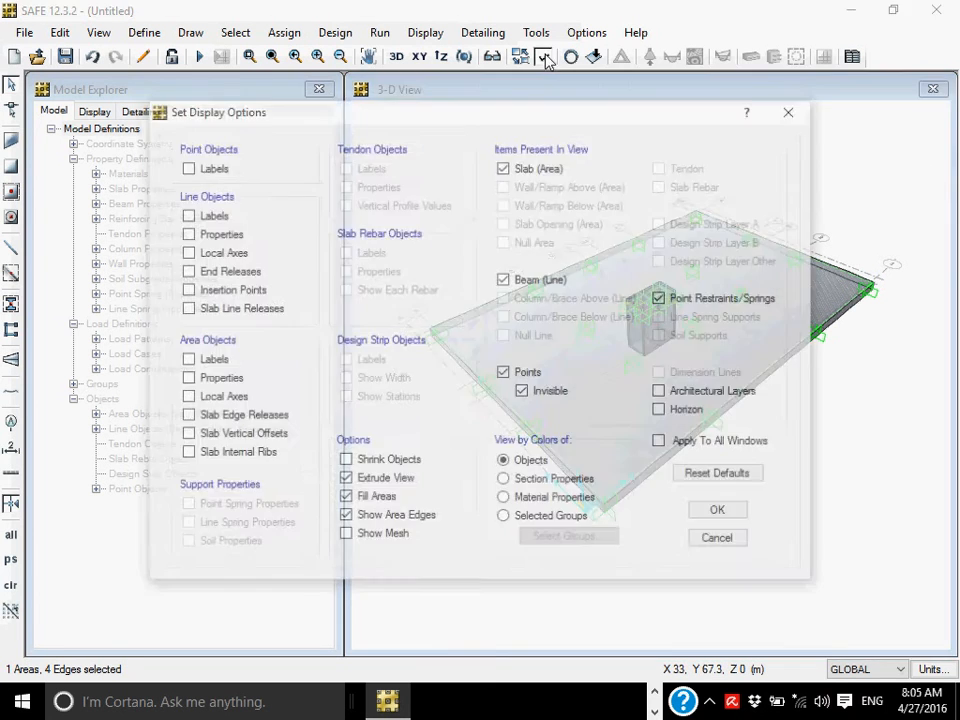
left_click(365, 480)
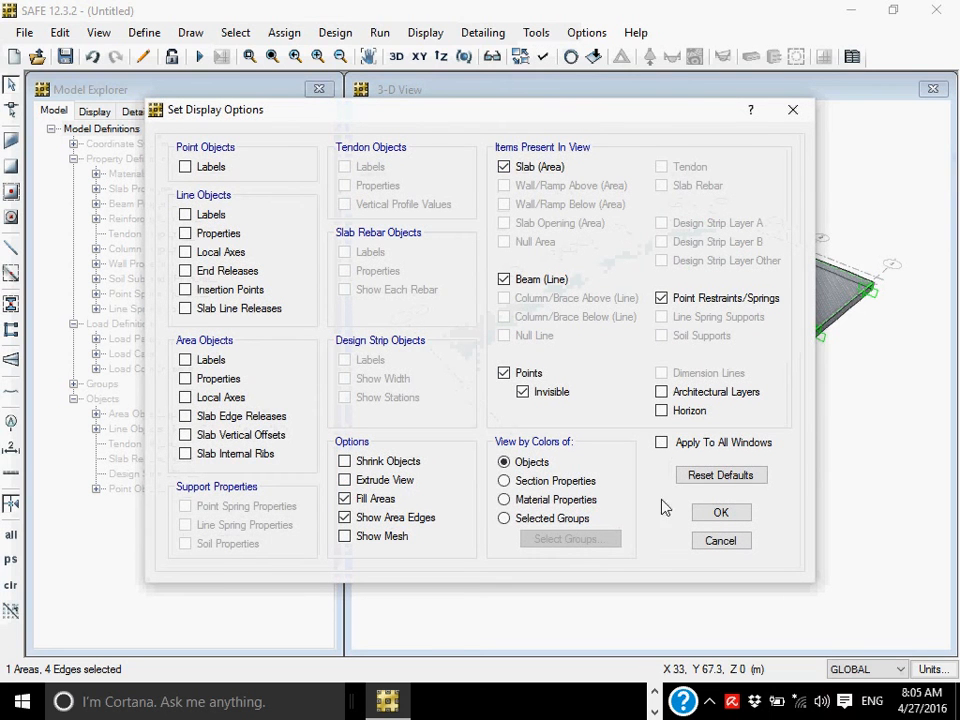
left_click(706, 514)
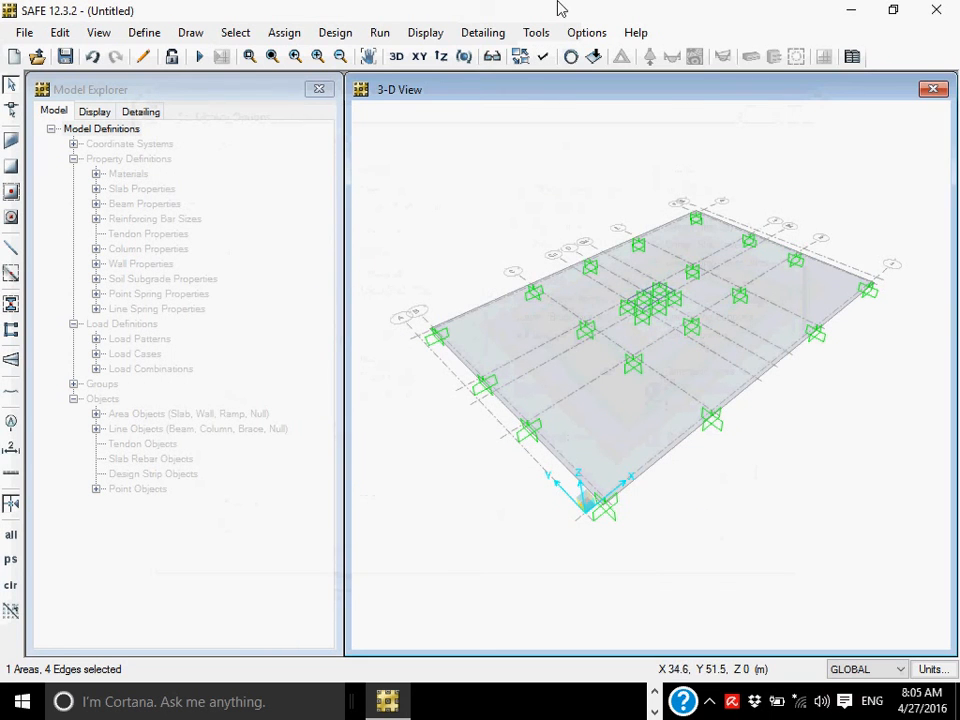
Apply the Black Background quick color scheme to the model graphics
left_click(490, 33)
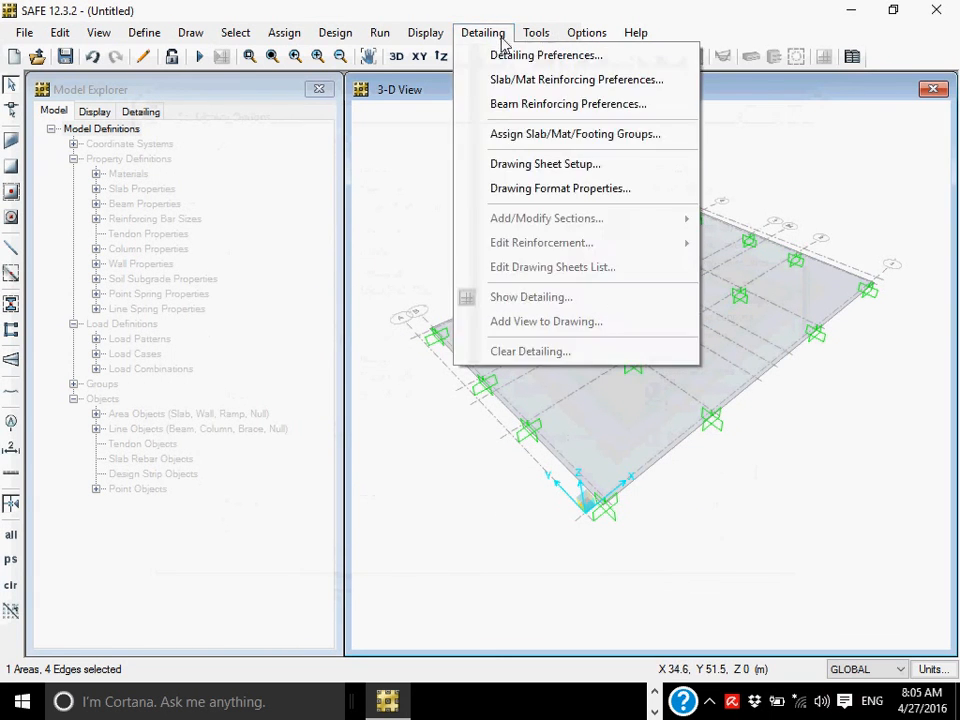
mouse_move(580, 38)
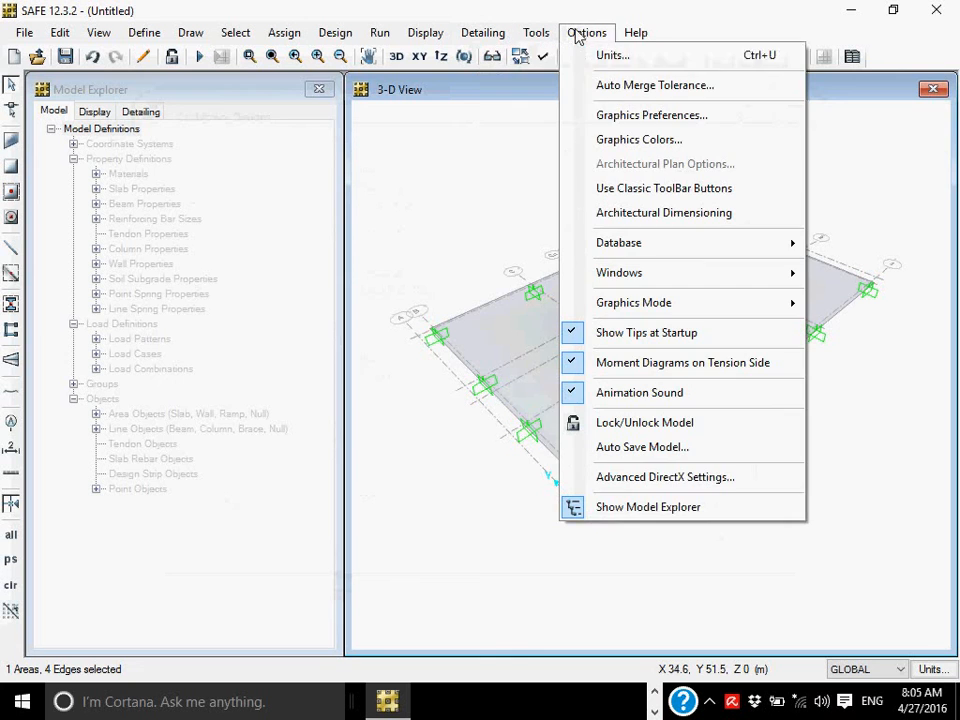
left_click(619, 140)
left_click(760, 474)
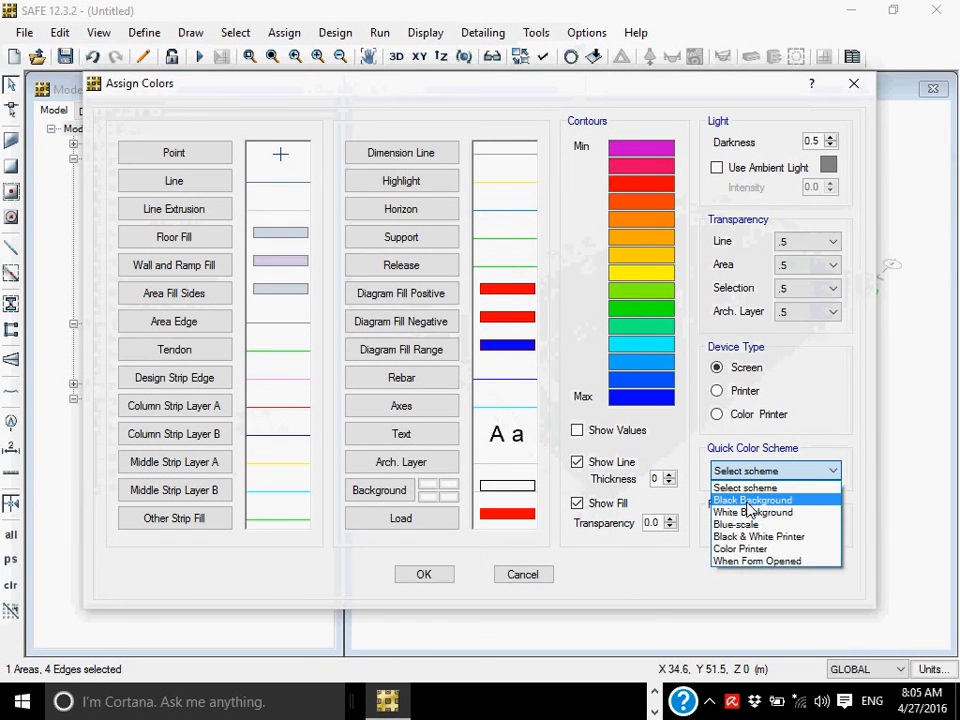
left_click(750, 500)
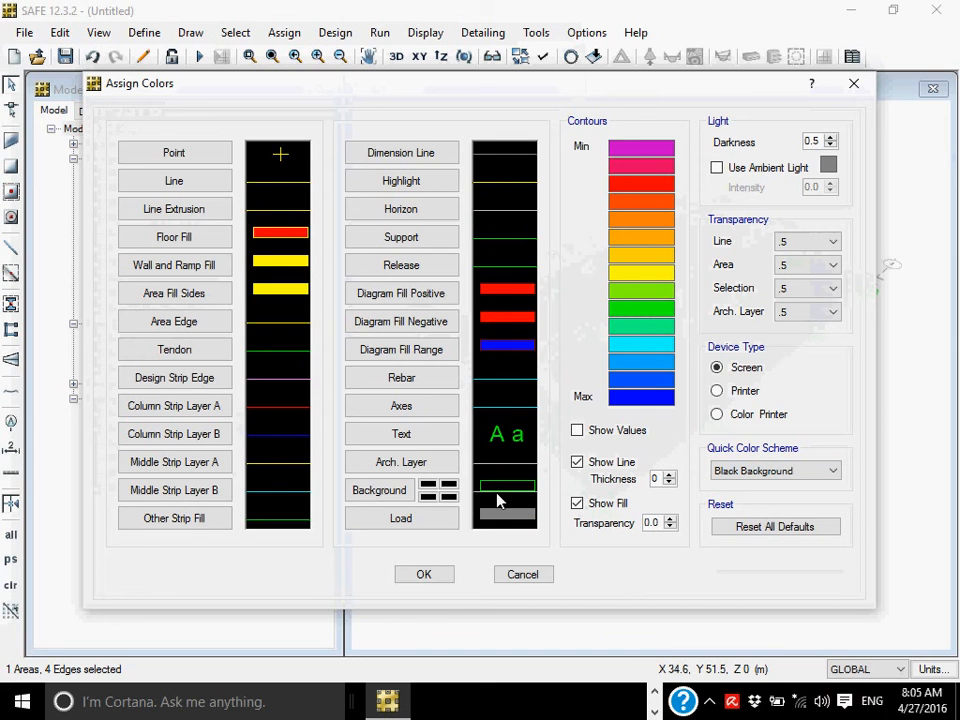
left_click(423, 580)
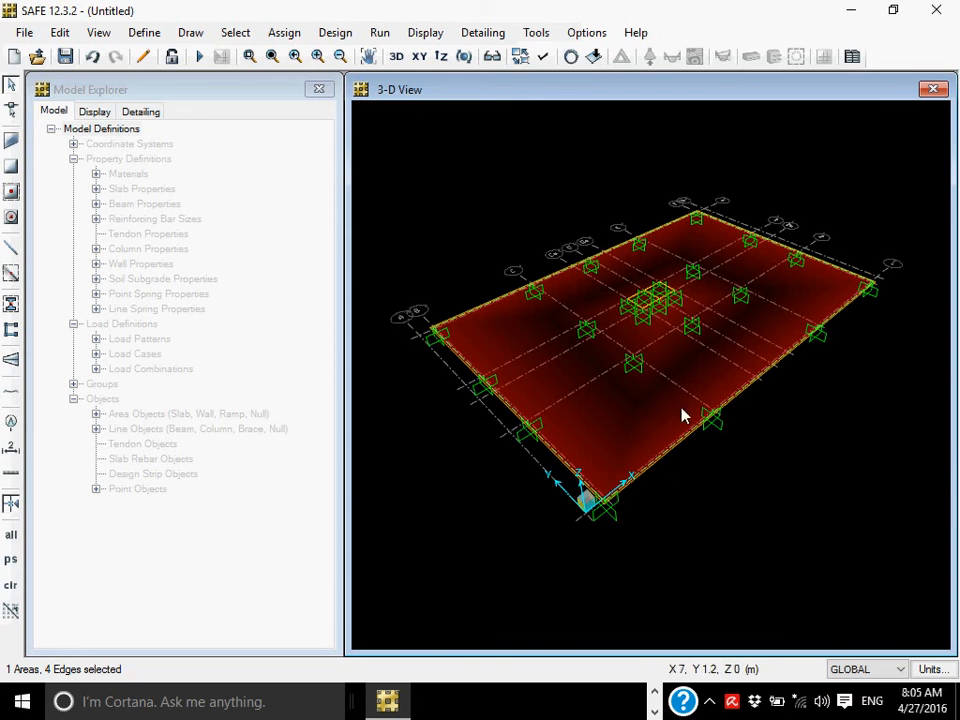
In plan view, add layer A design strips along the GLOBAL X grid direction, including middle strips, with automatic strip width
left_click(419, 57)
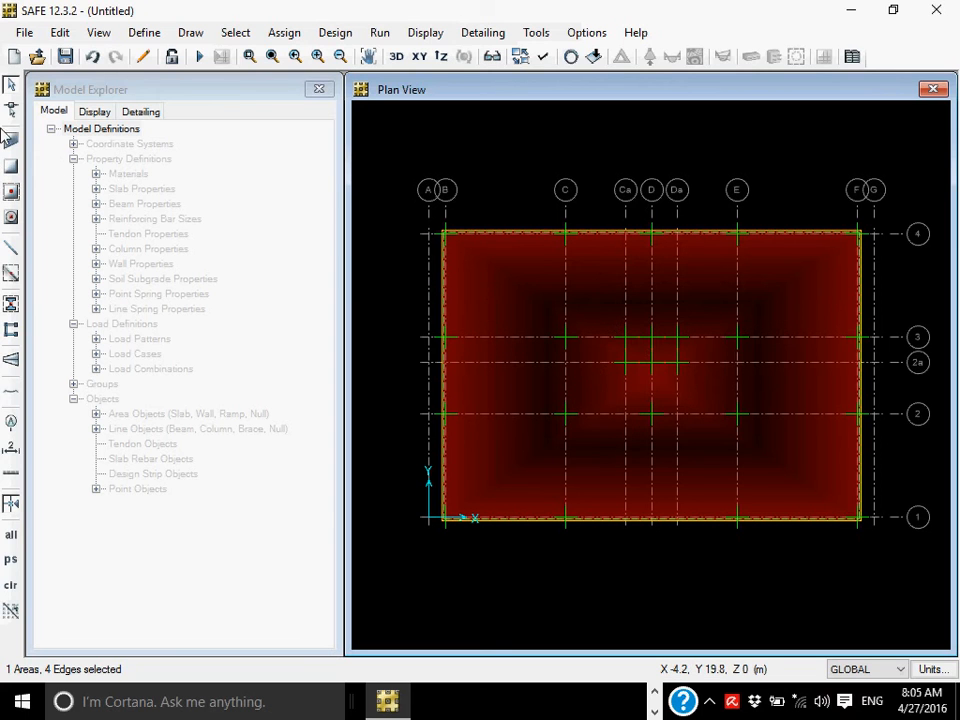
left_click(59, 32)
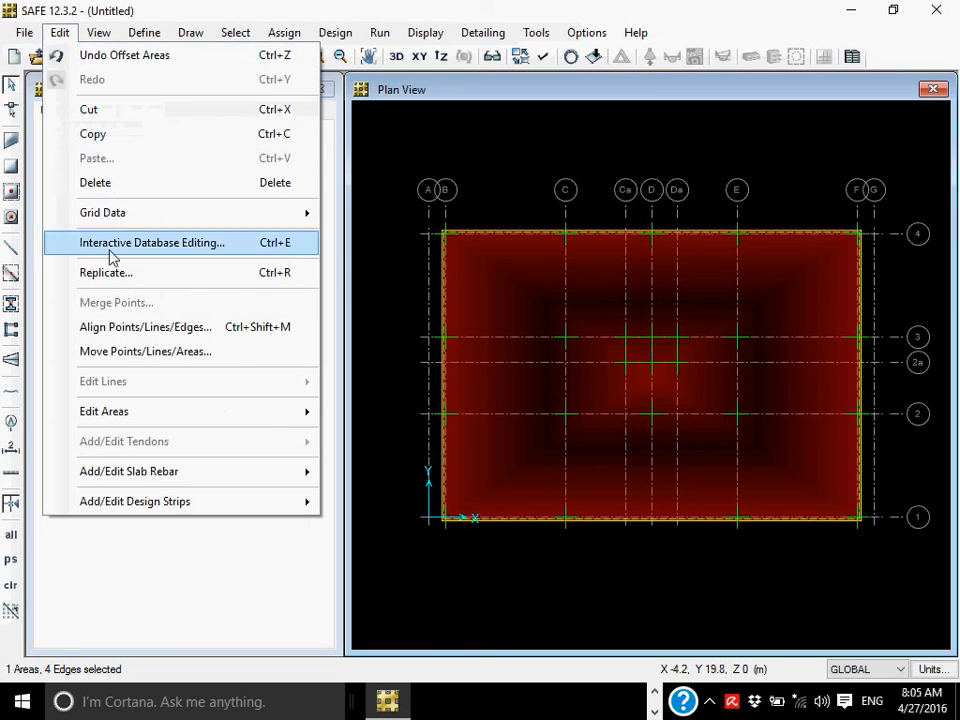
mouse_move(135, 505)
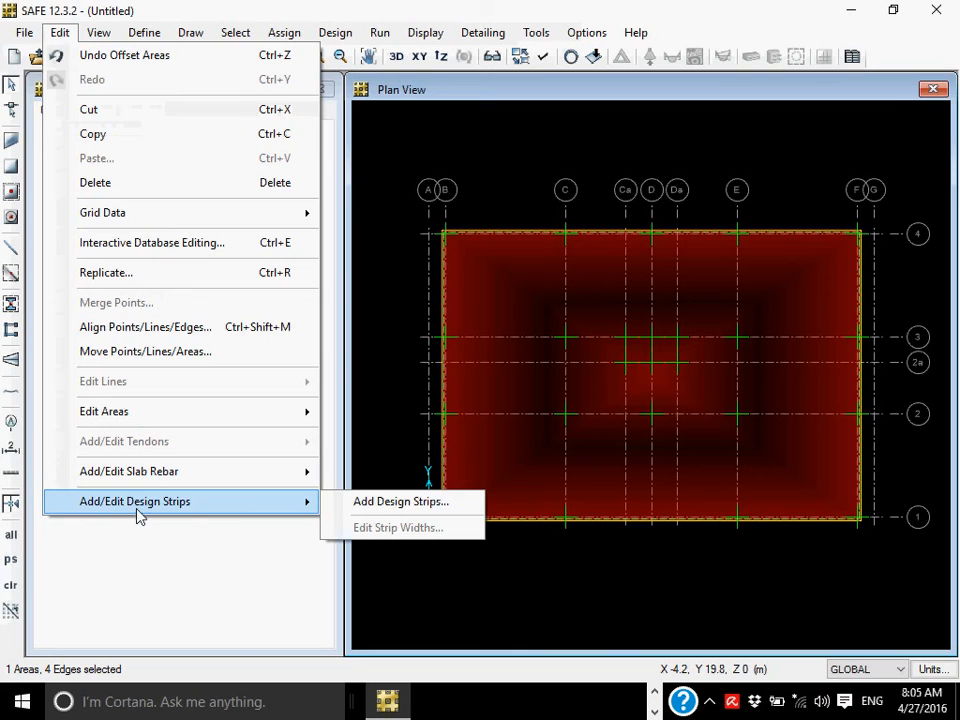
left_click(375, 514)
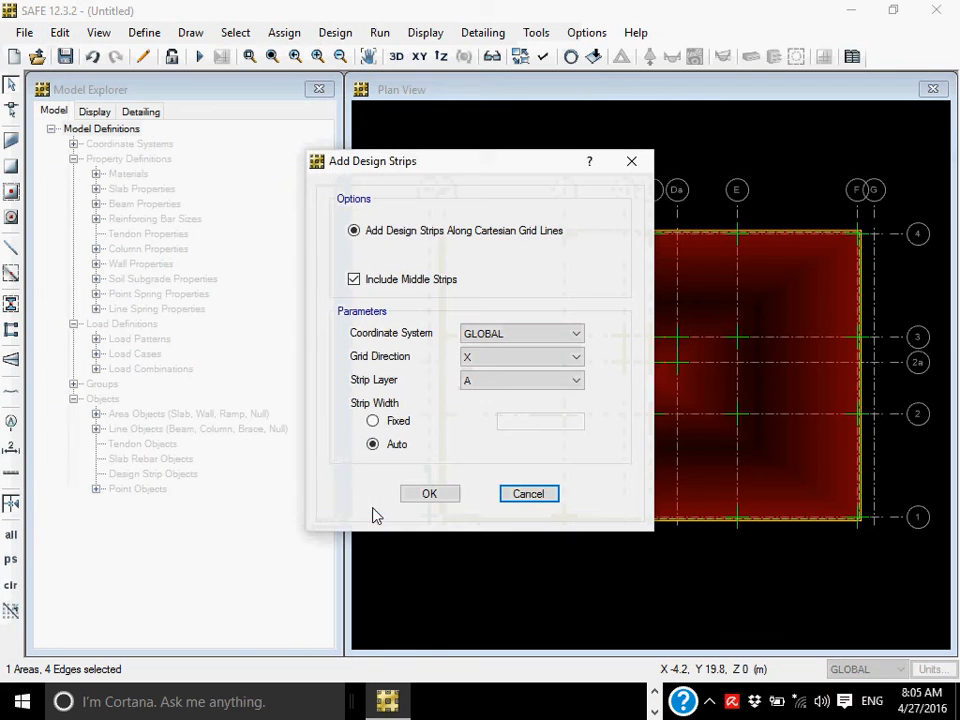
left_click(374, 425)
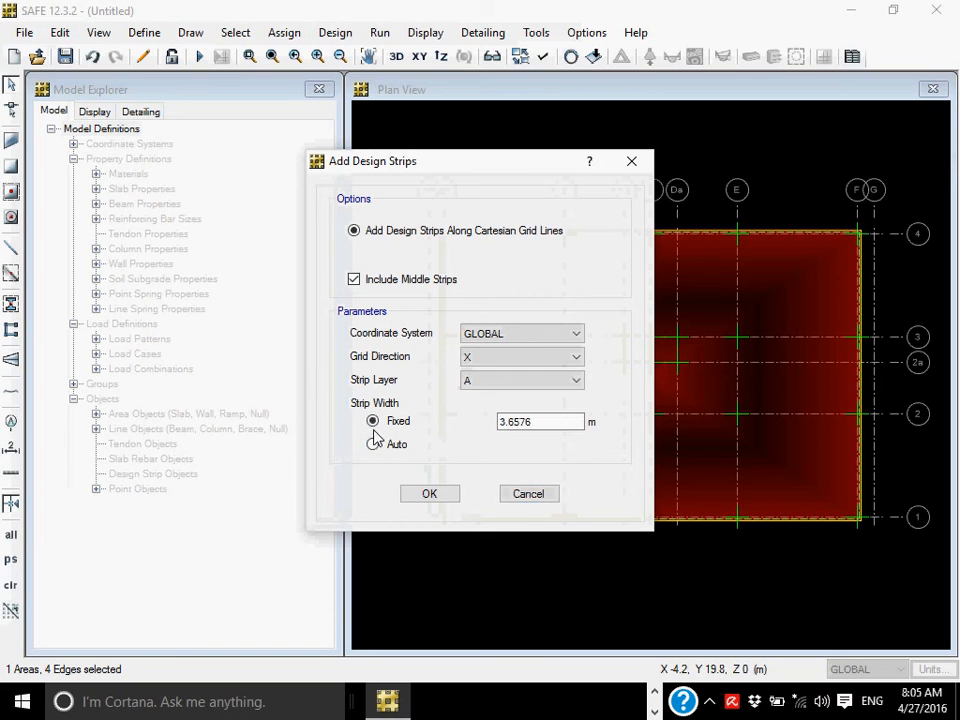
left_click(379, 447)
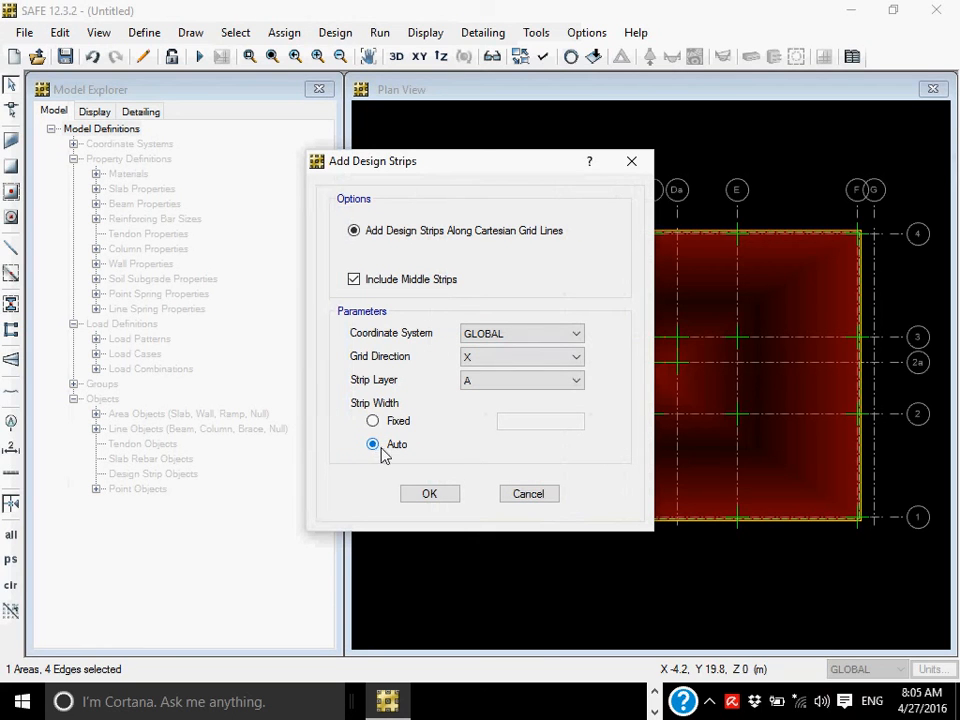
left_click(445, 503)
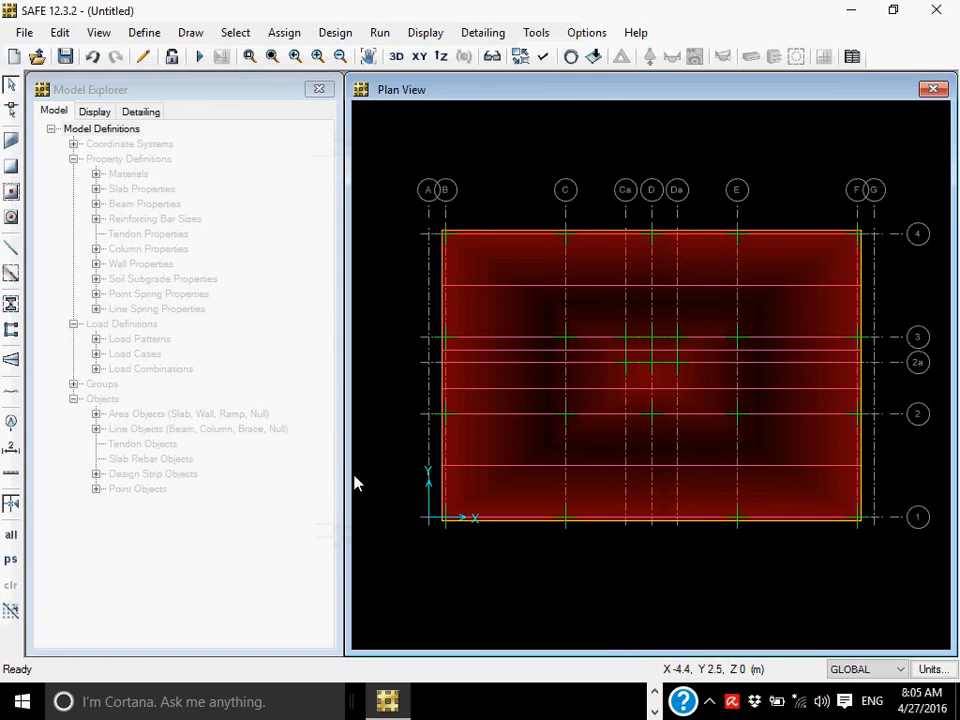
Delete the X-direction middle design strips between grids 3 and 2a and between grids 2a and 2
left_click(472, 351)
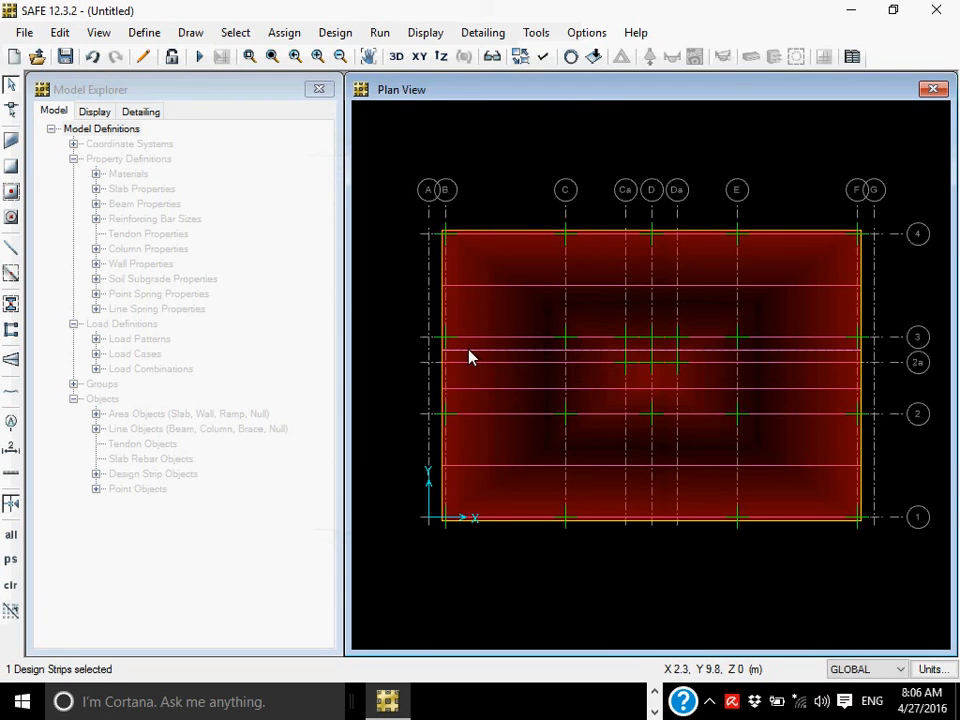
left_click(482, 362)
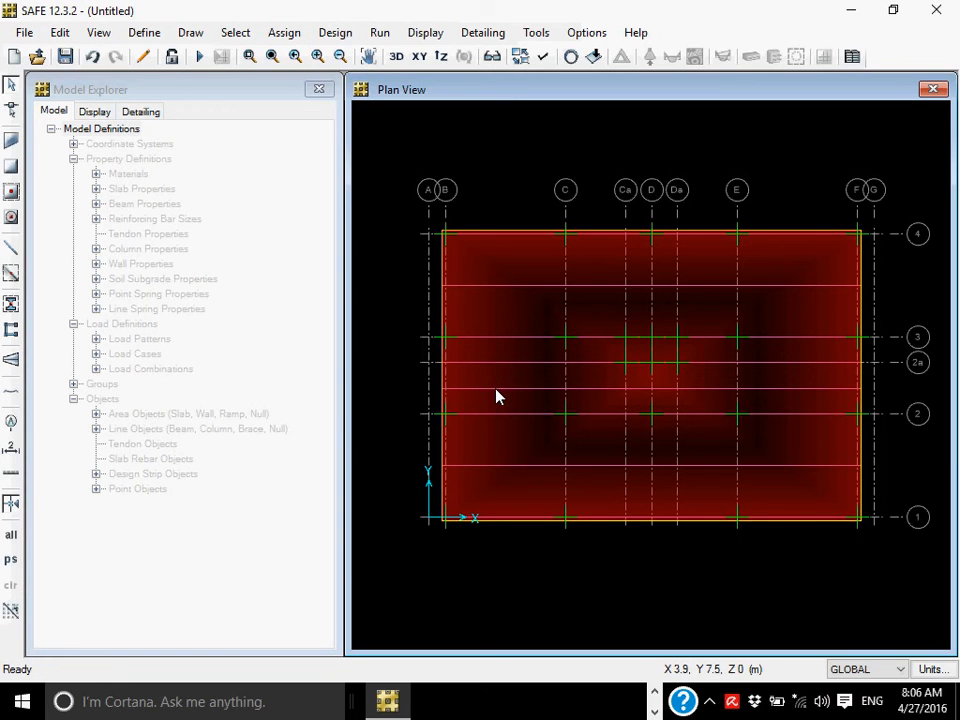
left_click(497, 389)
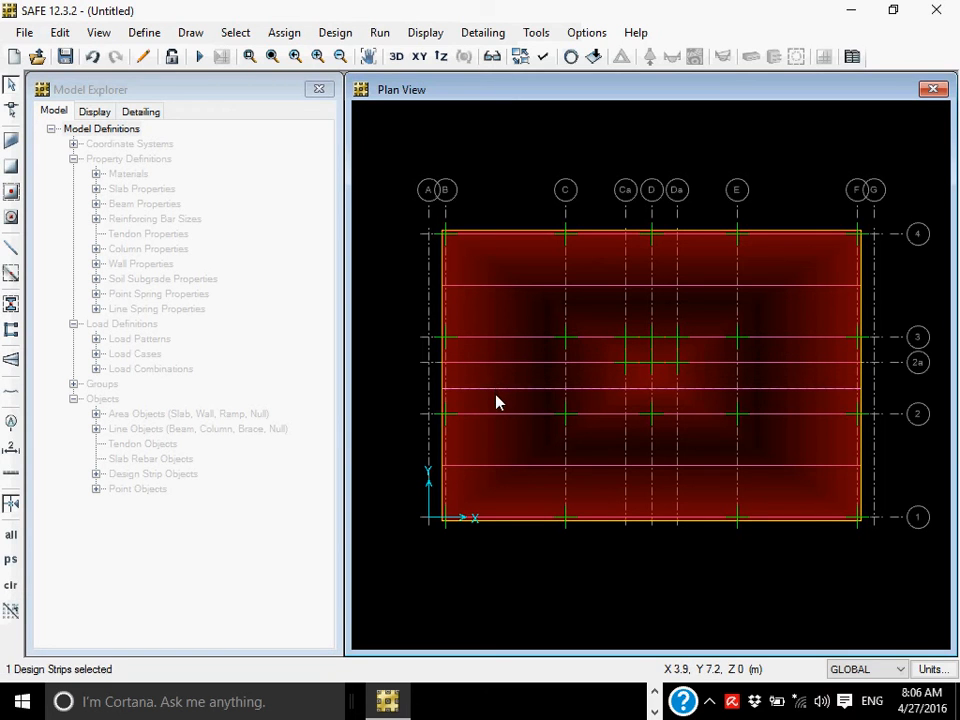
left_click(497, 402)
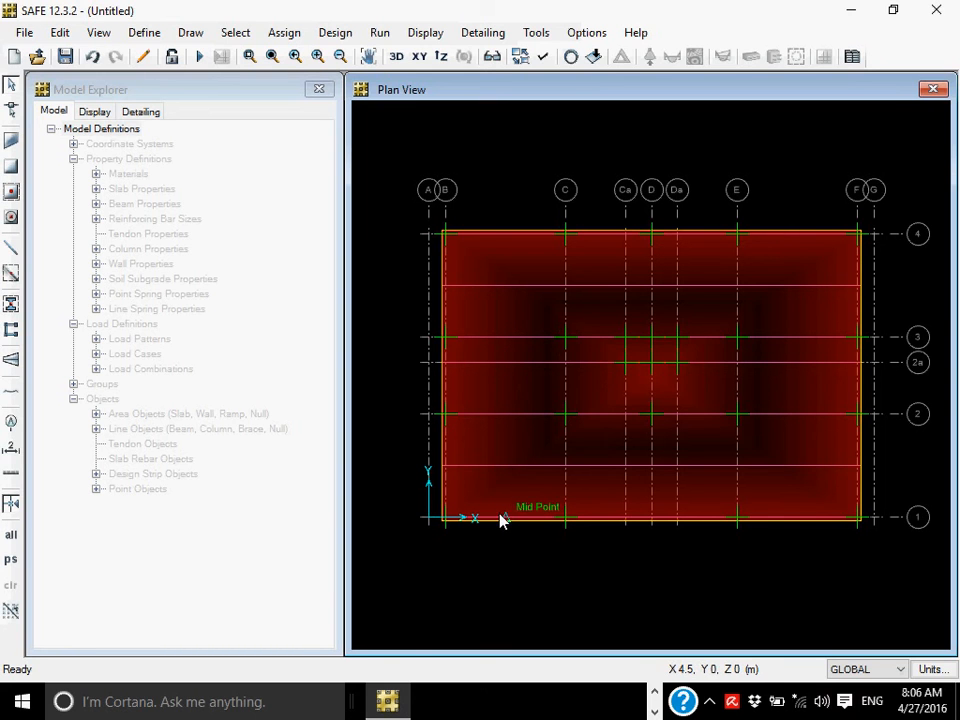
Add design strips along the GLOBAL Y grid direction, including middle strips, with automatic strip width
left_click(47, 33)
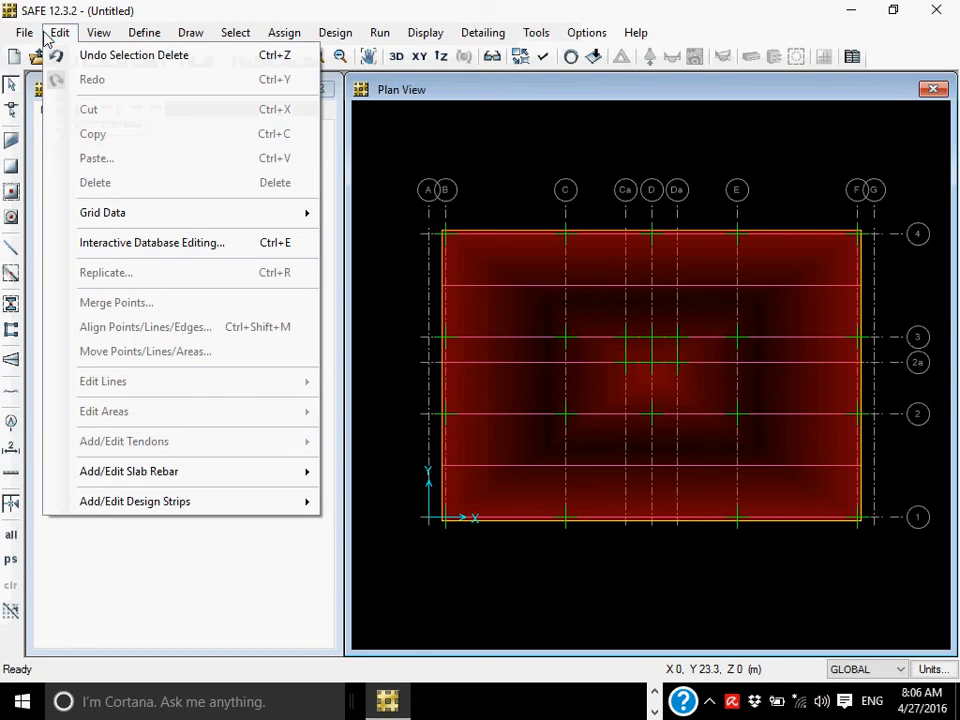
mouse_move(159, 503)
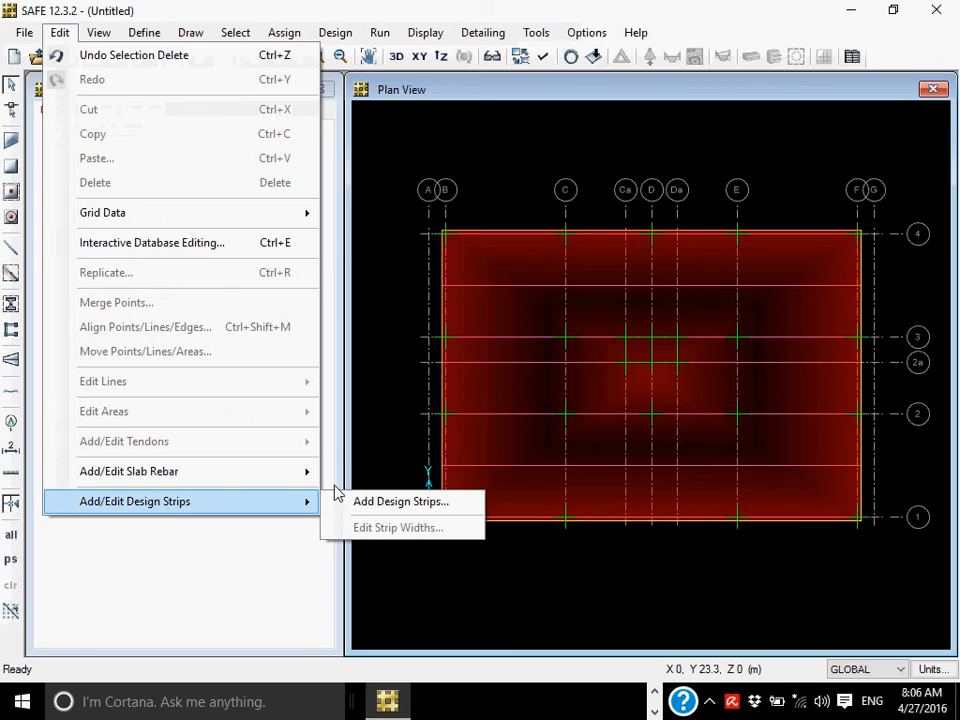
left_click(395, 503)
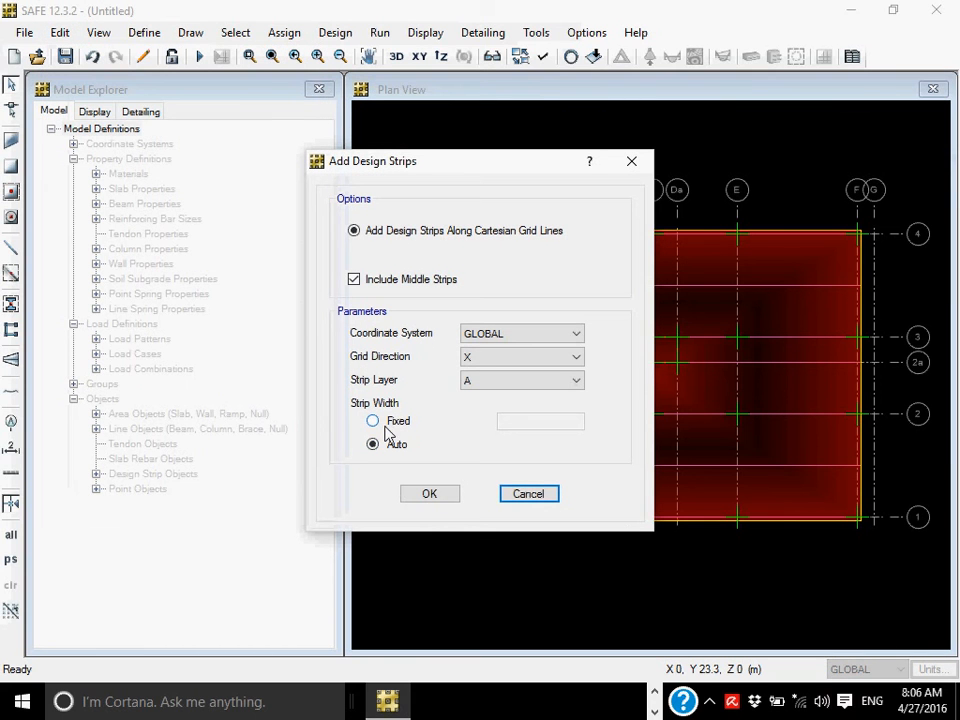
left_click(499, 356)
left_click(480, 389)
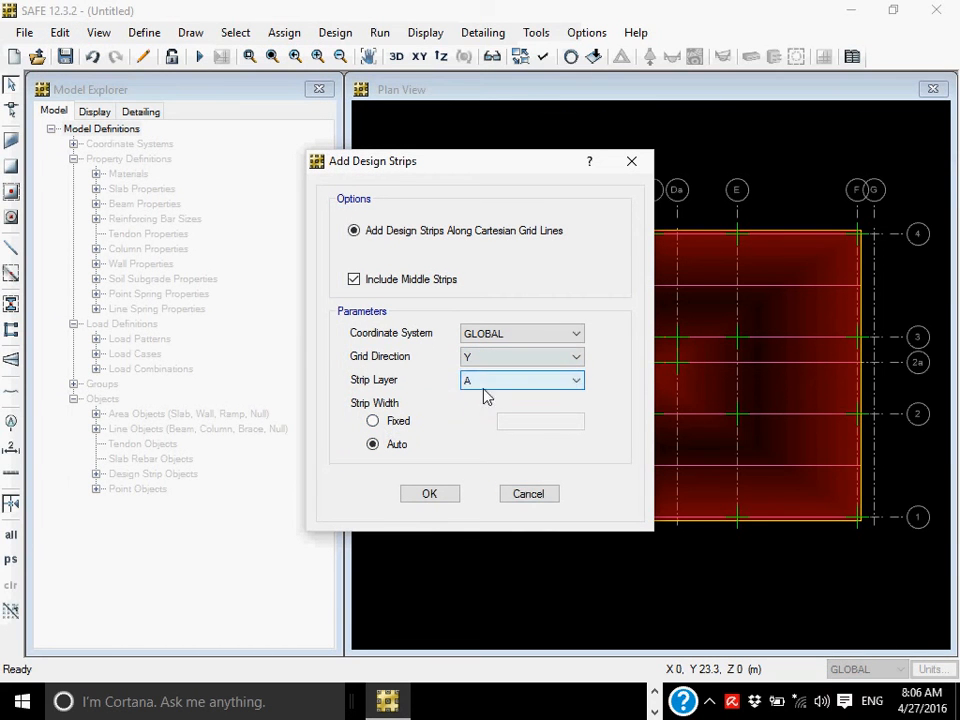
left_click(424, 496)
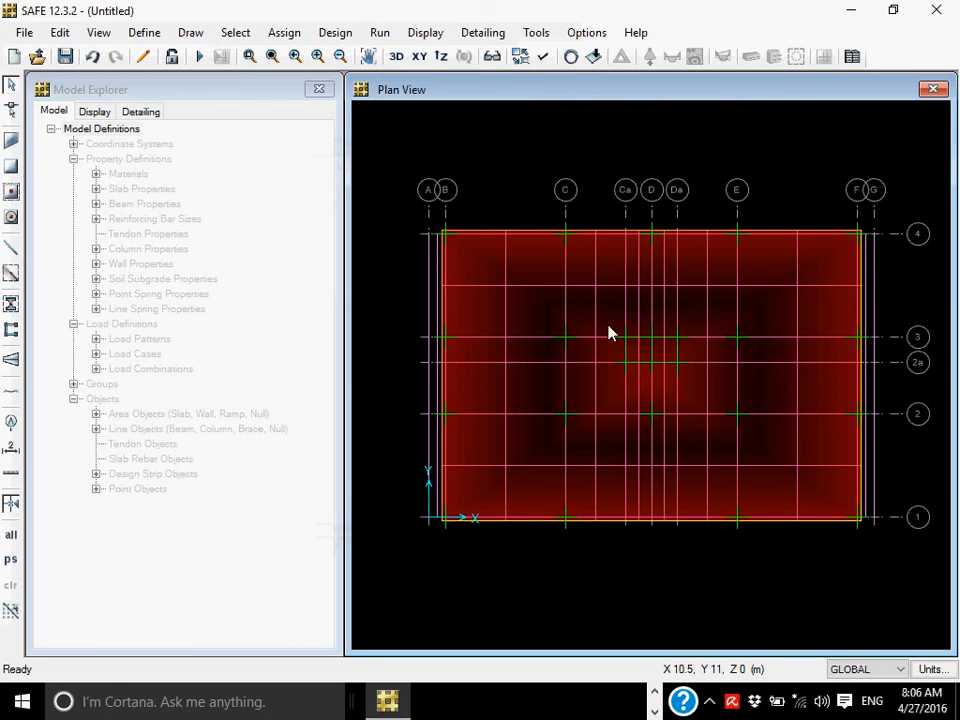
Delete the Y-direction middle design strips between grids C and Ca, Ca and D, and D and Da
left_click(595, 316)
left_click(598, 319)
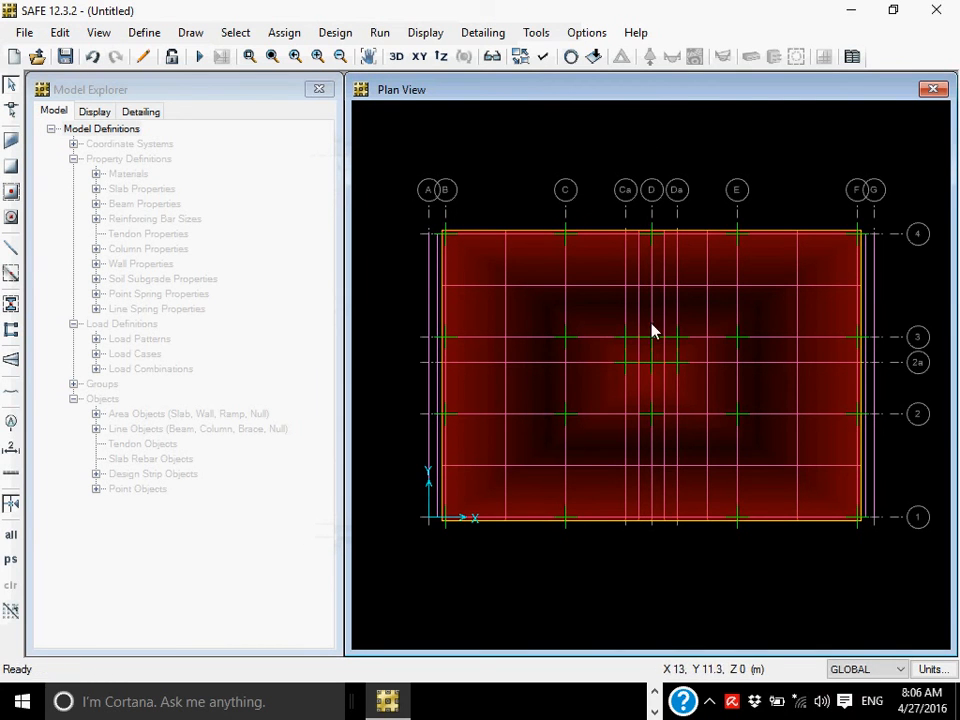
left_click(667, 267)
left_click(667, 272)
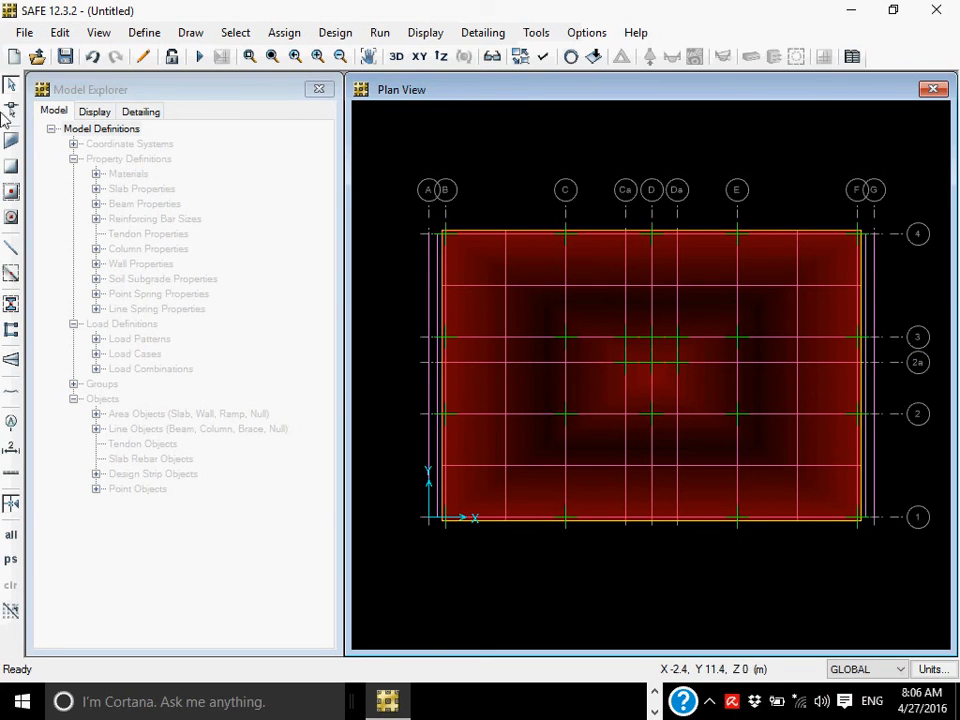
left_click(62, 33)
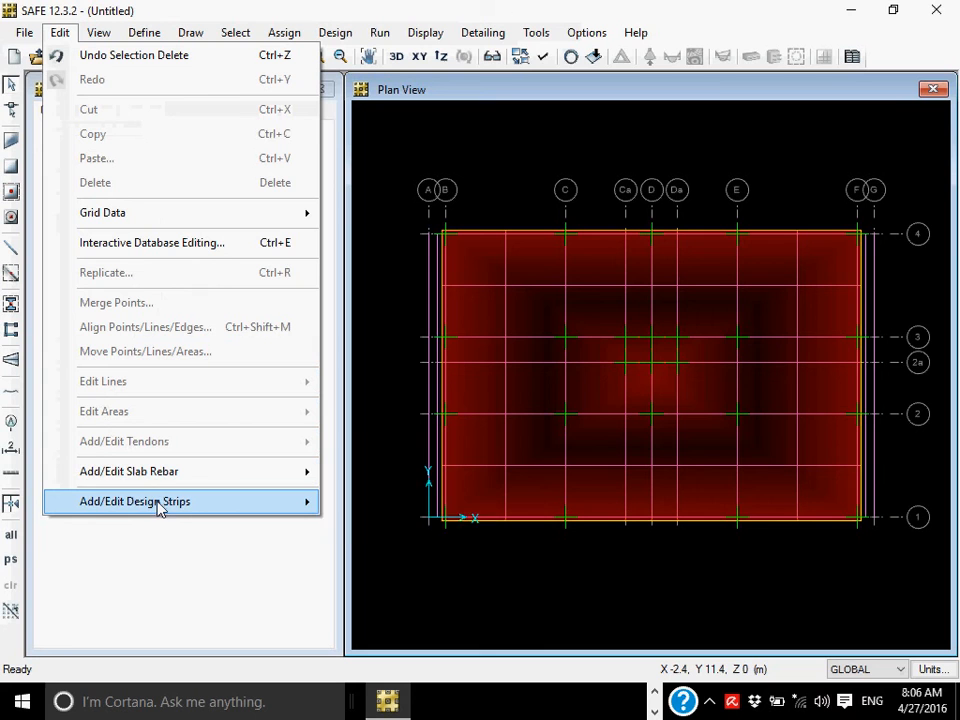
mouse_move(175, 510)
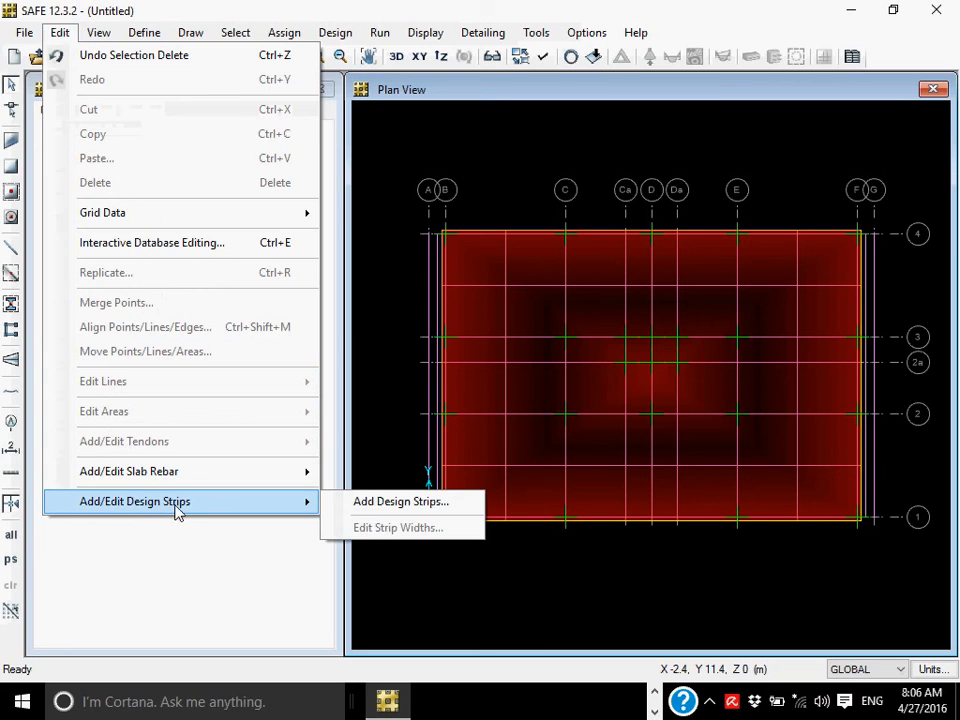
left_click(531, 622)
left_click(62, 33)
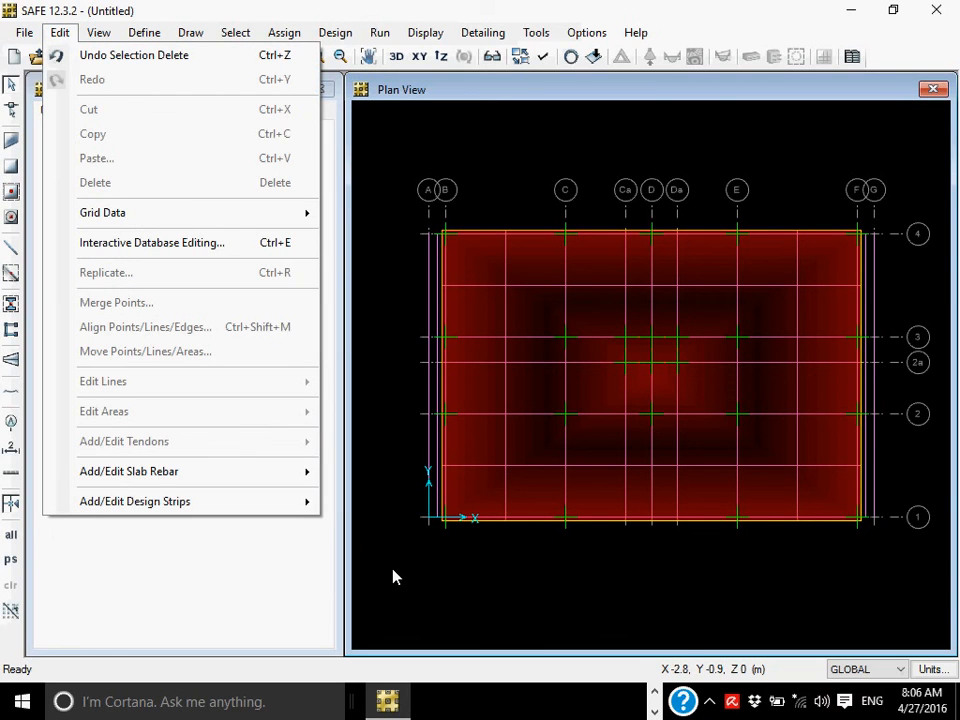
left_click(452, 575)
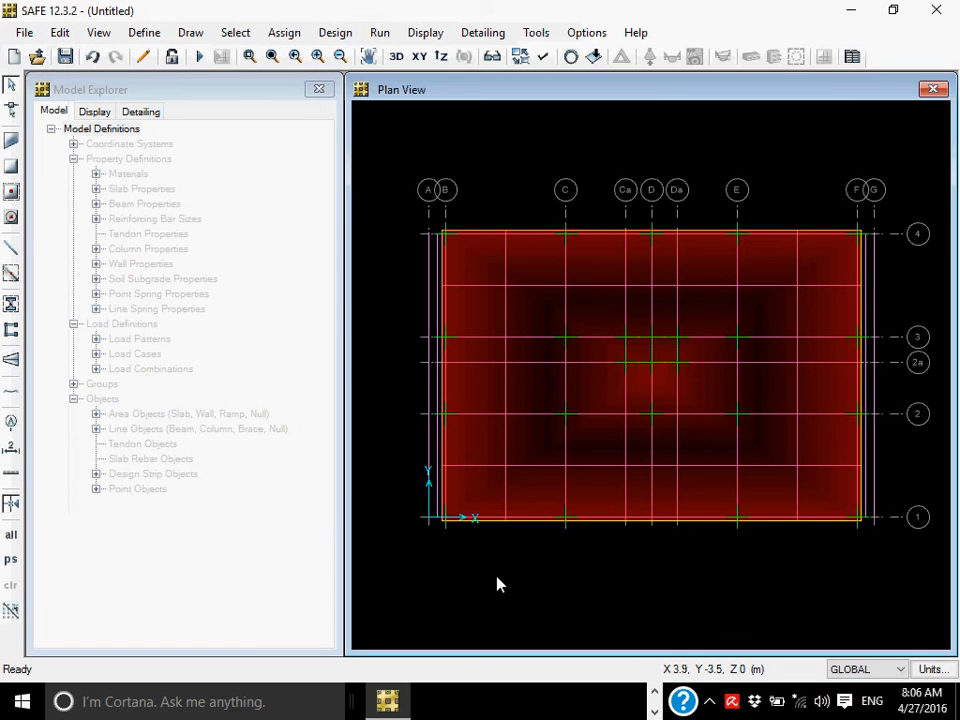
In the design preferences, set the slab's minimum clear cover to 40 mm at the top and 75 mm at the bottom
left_click(349, 36)
left_click(392, 53)
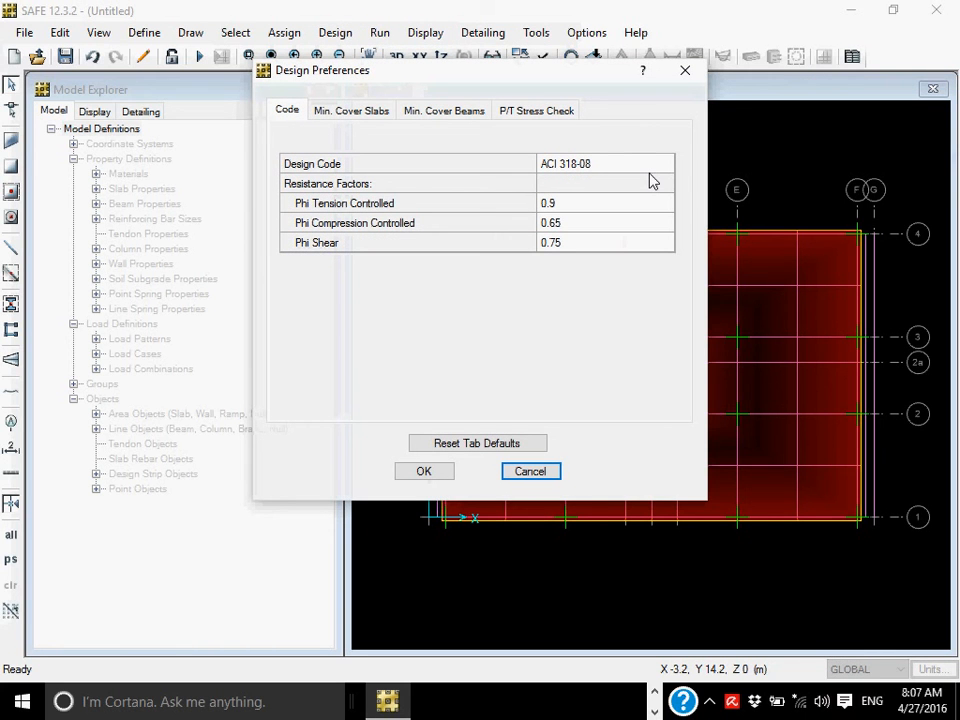
left_click(345, 112)
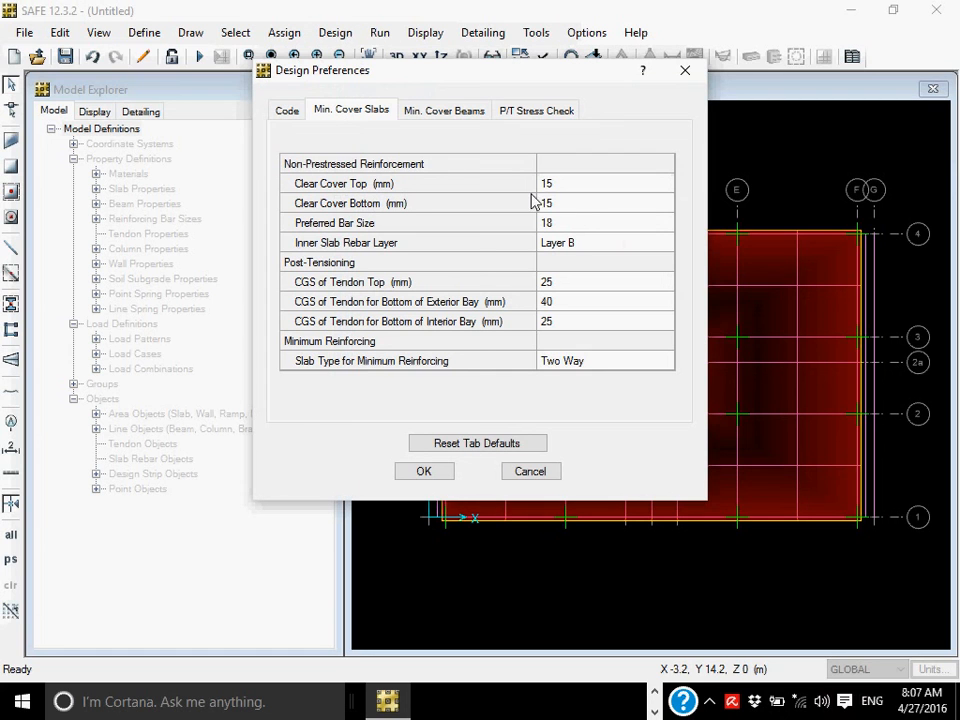
left_click(568, 187)
left_click(577, 190)
left_click_drag(578, 191, 512, 185)
type("40")
left_click(585, 205)
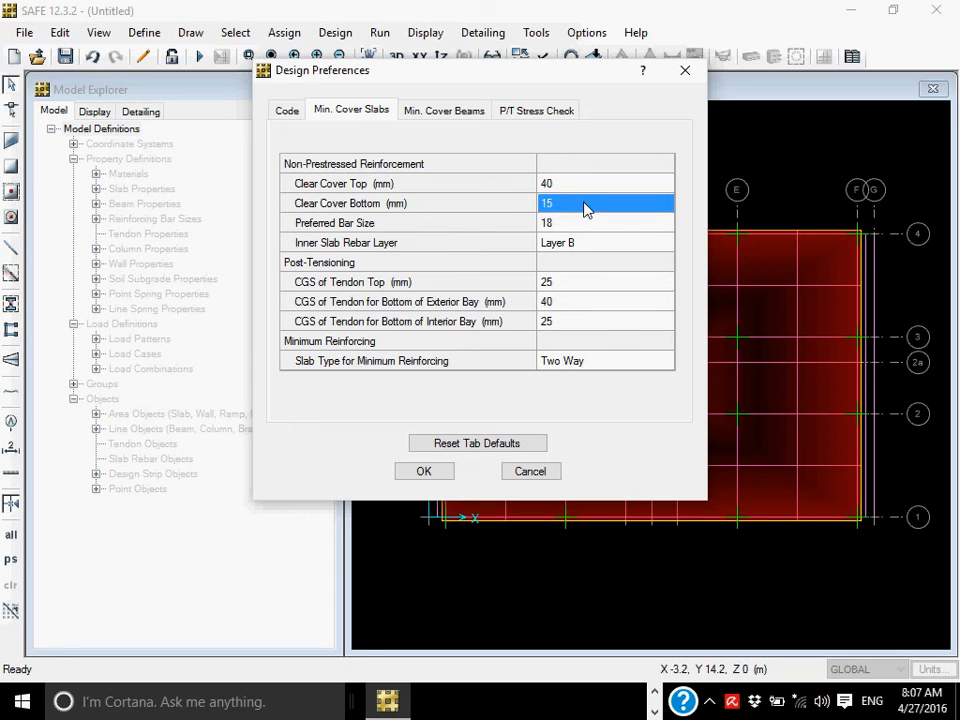
type("7")
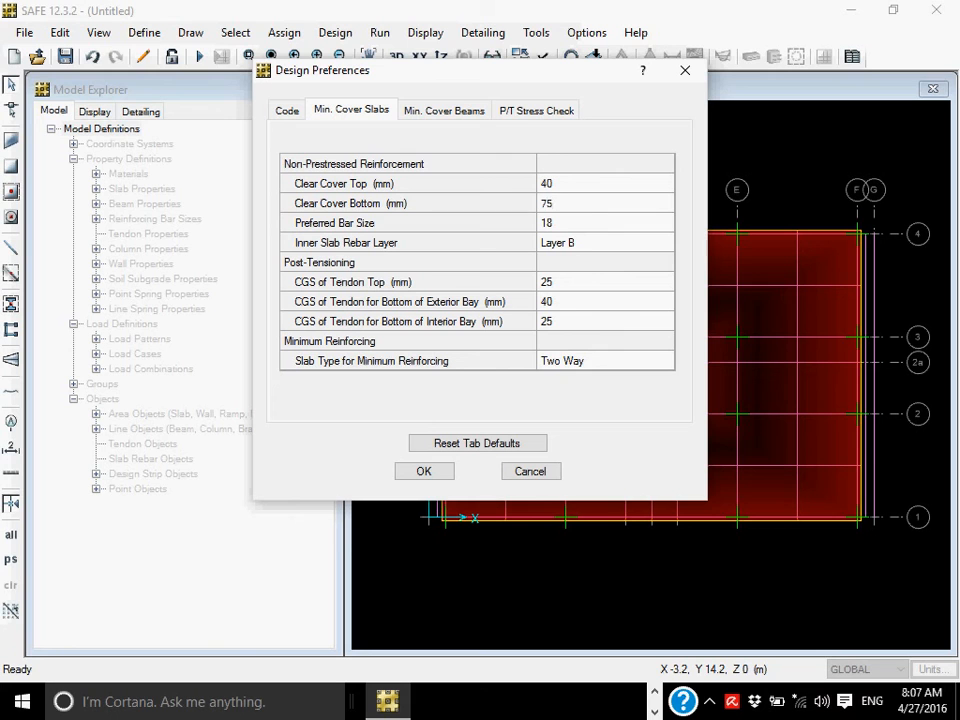
Keep the preferred slab bar size at 18 and accept the design preferences
left_click(573, 231)
left_click(575, 231)
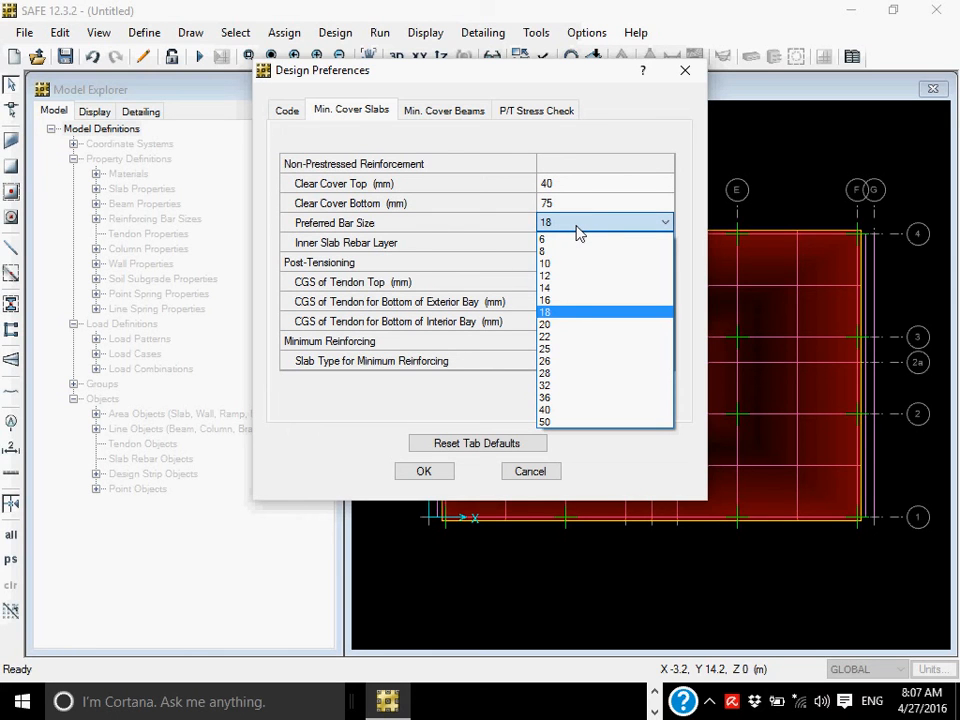
left_click(576, 227)
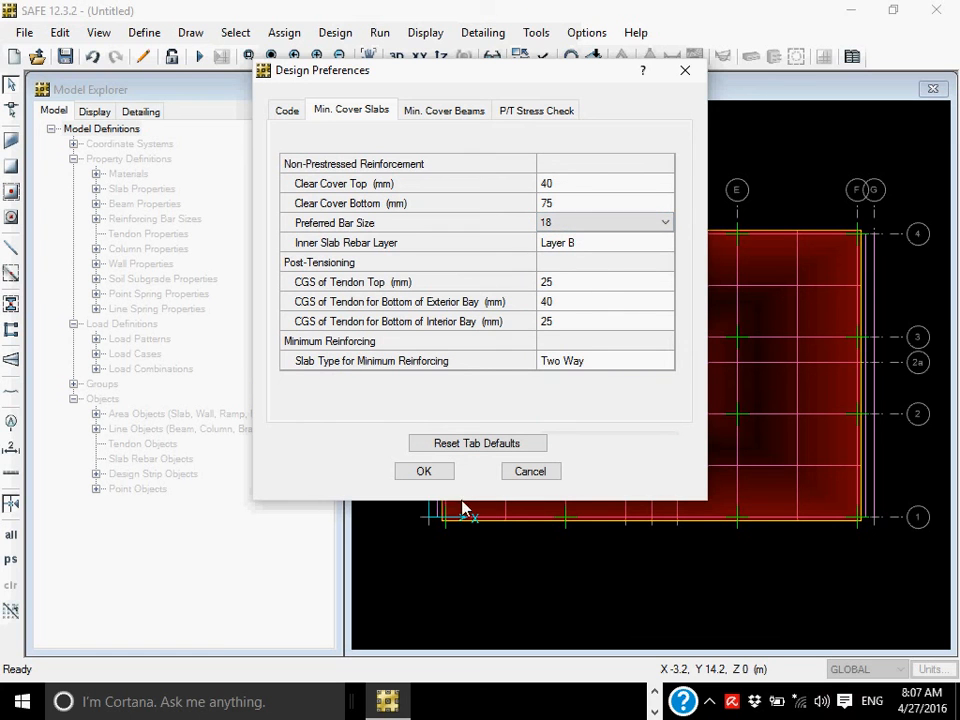
left_click(440, 476)
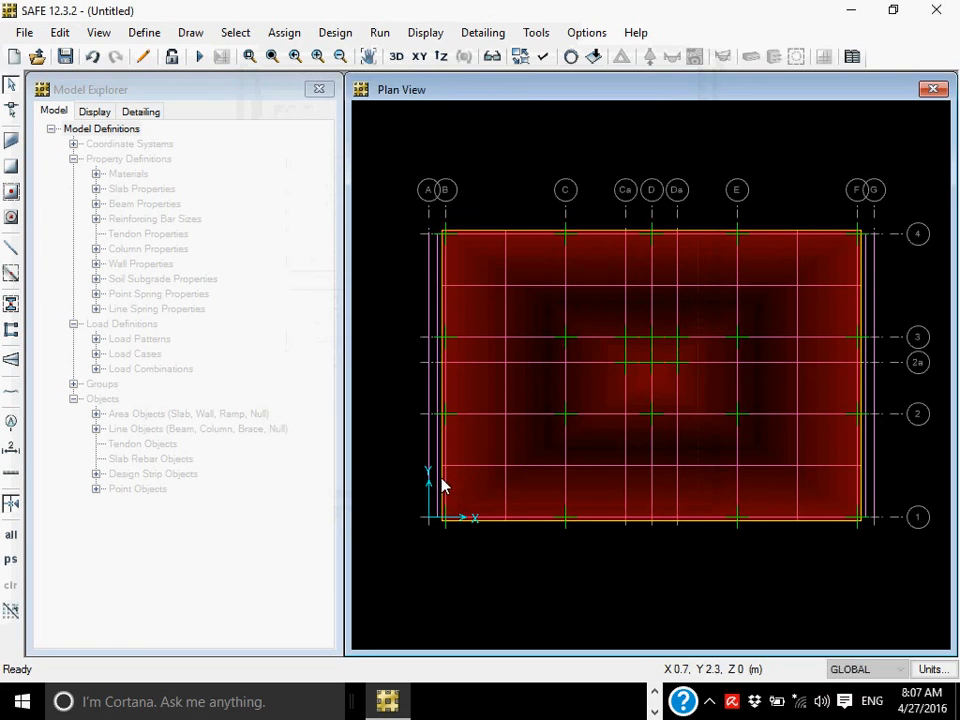
Review the general detailing preferences, including the bar mark style and number separator, and accept them with metric units
left_click(335, 32)
key("Escape")
left_click(490, 34)
key("Escape")
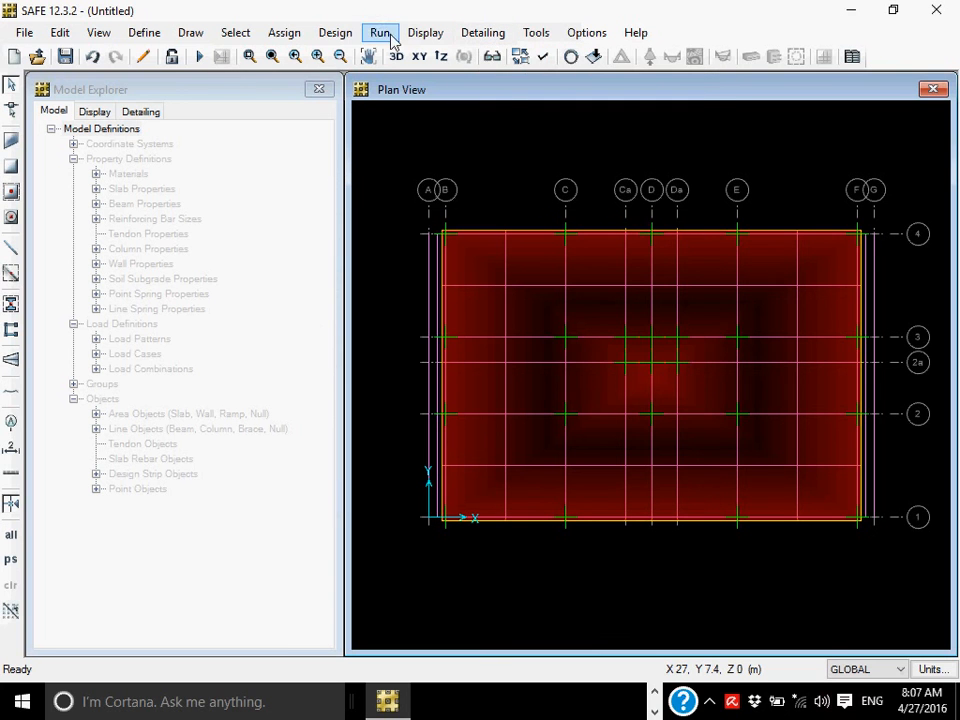
left_click(486, 36)
left_click(507, 56)
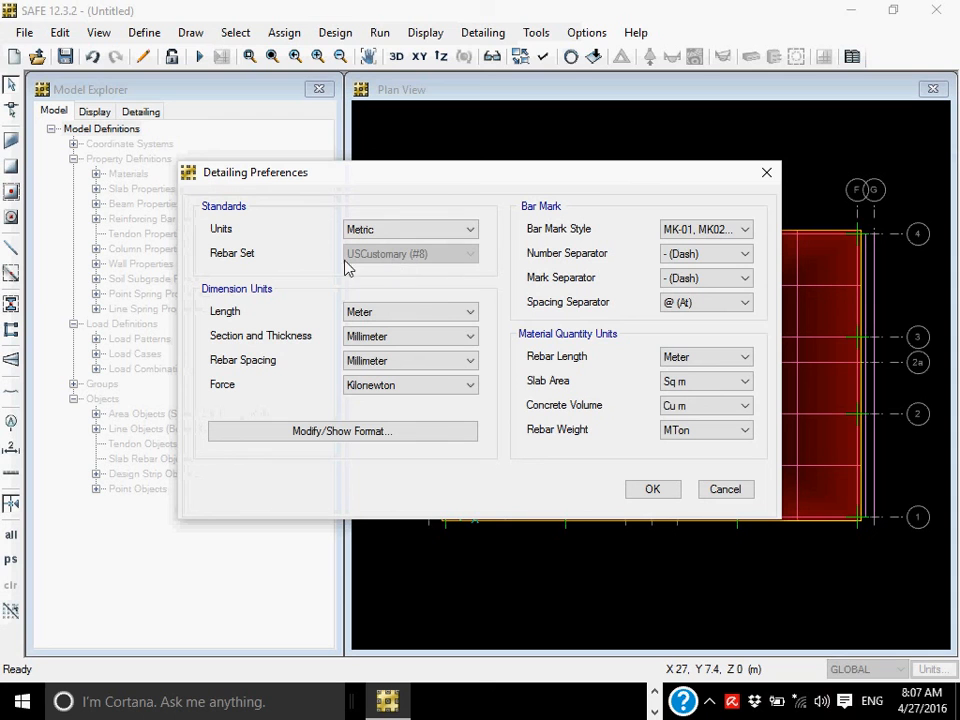
left_click(752, 229)
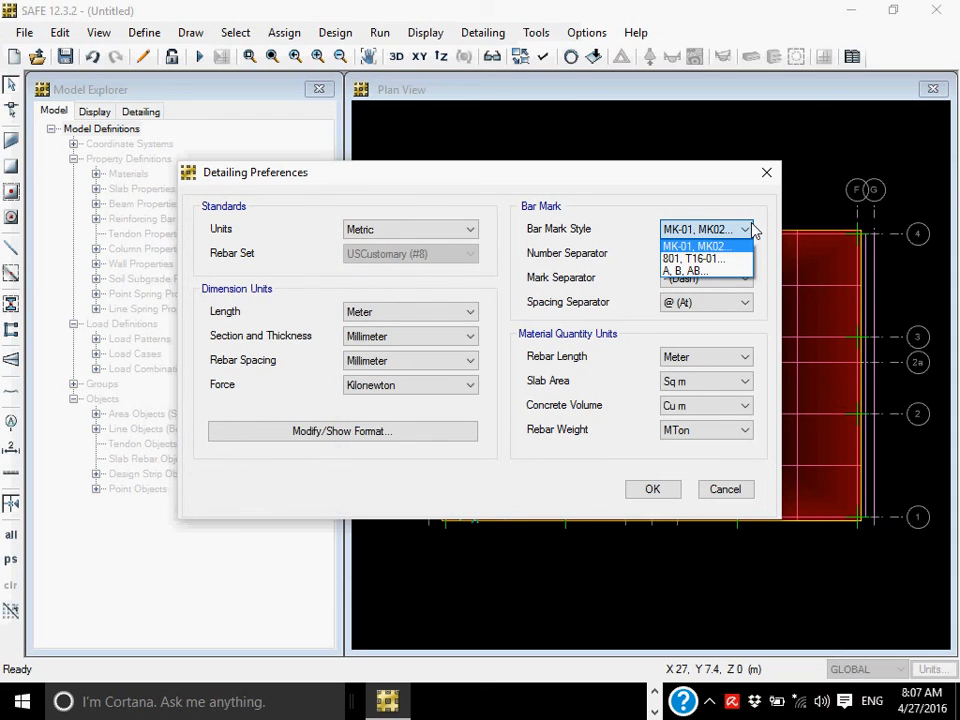
left_click(752, 229)
left_click(744, 256)
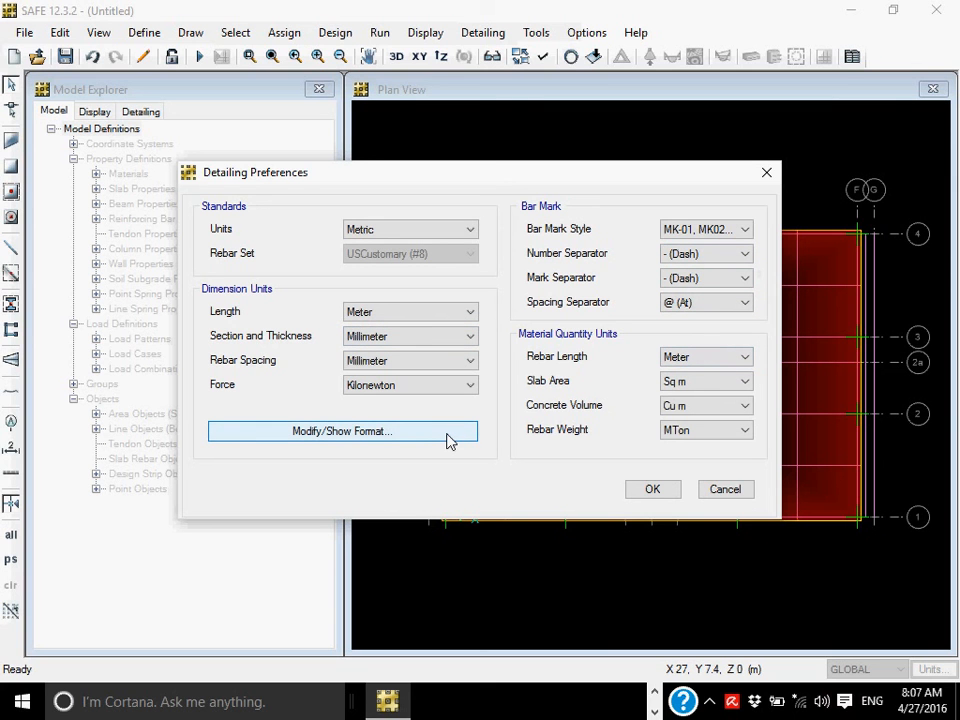
left_click(648, 490)
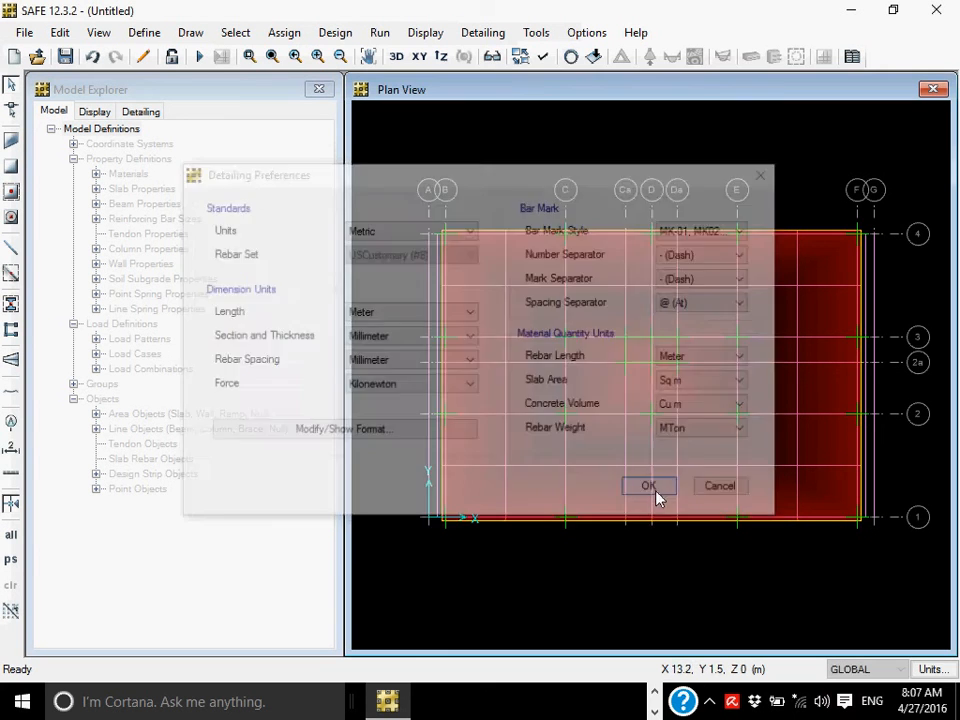
In the slab/mat curtailment rules for column strips, set the bottom bar lengths at the exterior and interior supports to 200 mm
left_click(488, 34)
left_click(488, 34)
left_click(488, 34)
left_click(495, 80)
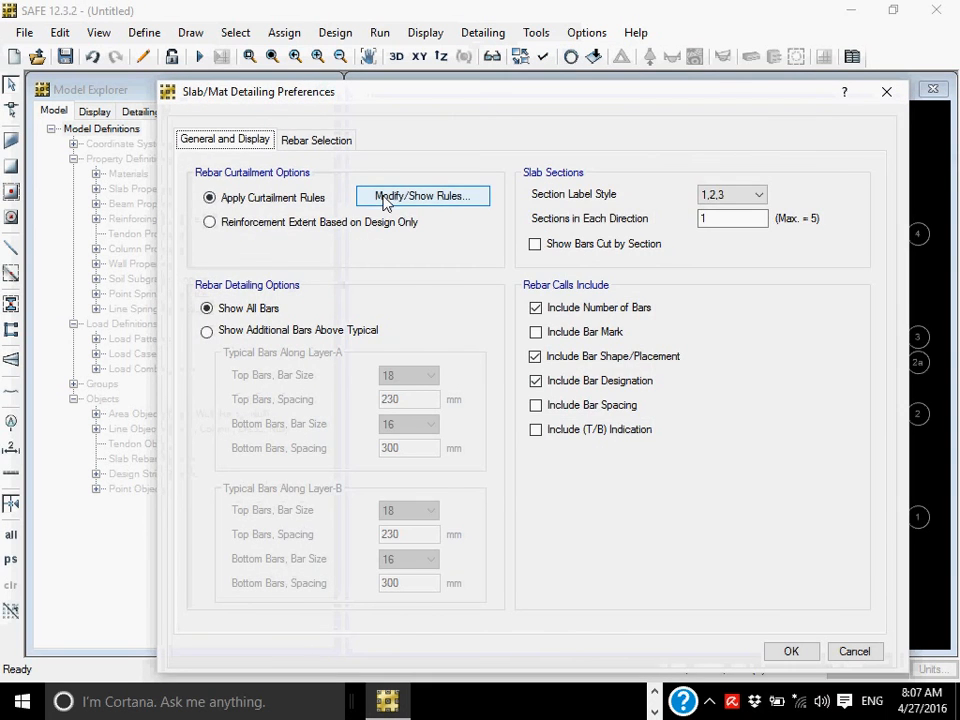
left_click(385, 199)
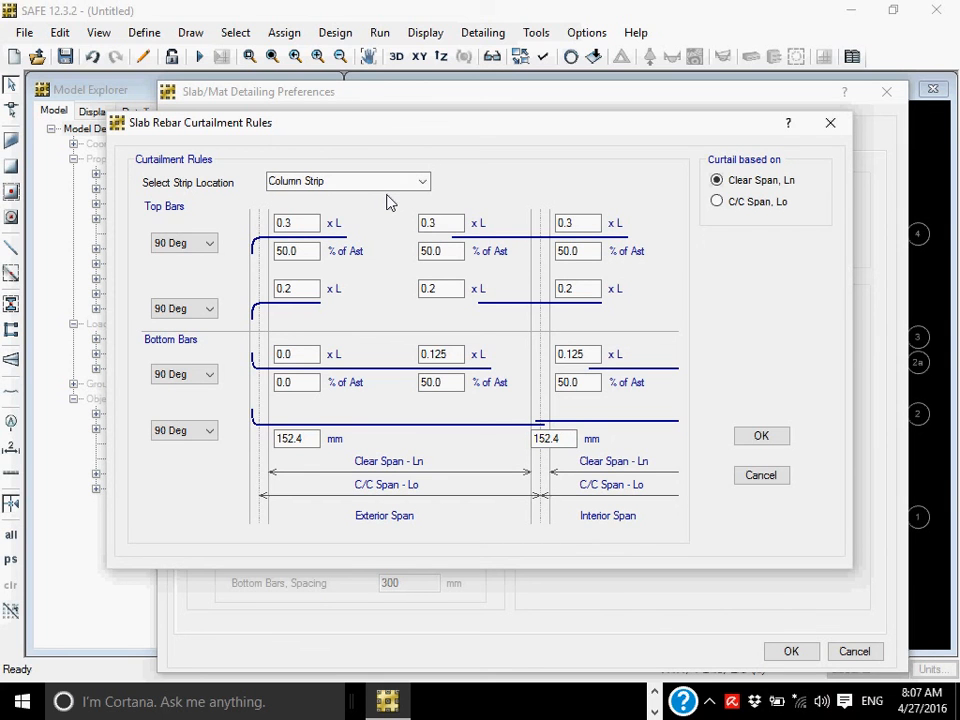
left_click_drag(317, 446, 271, 448)
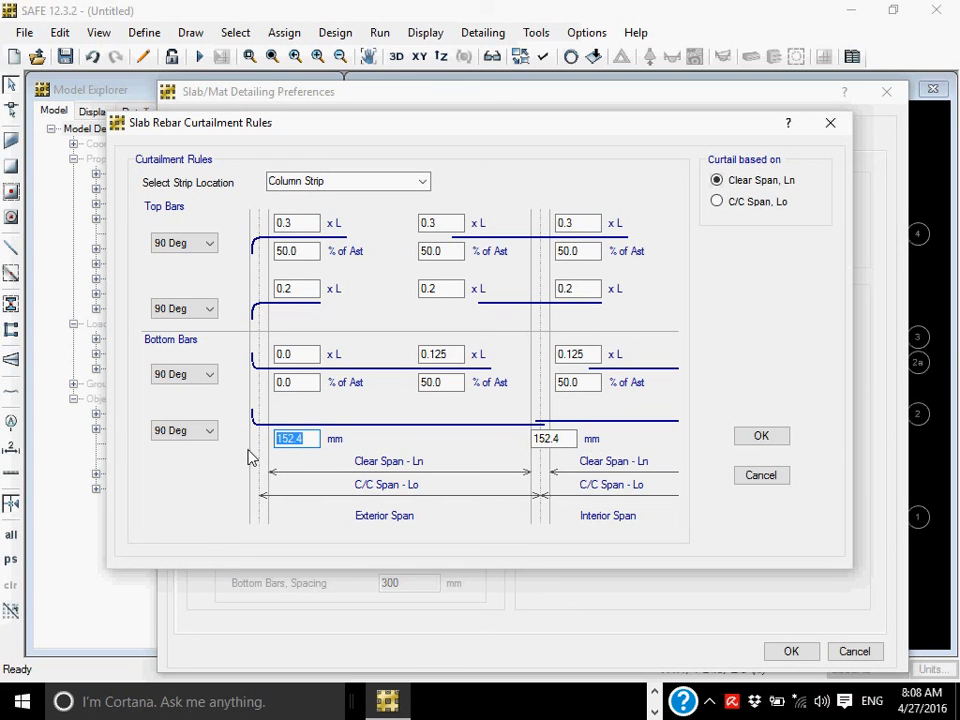
type("200")
left_click_drag(568, 441, 476, 448)
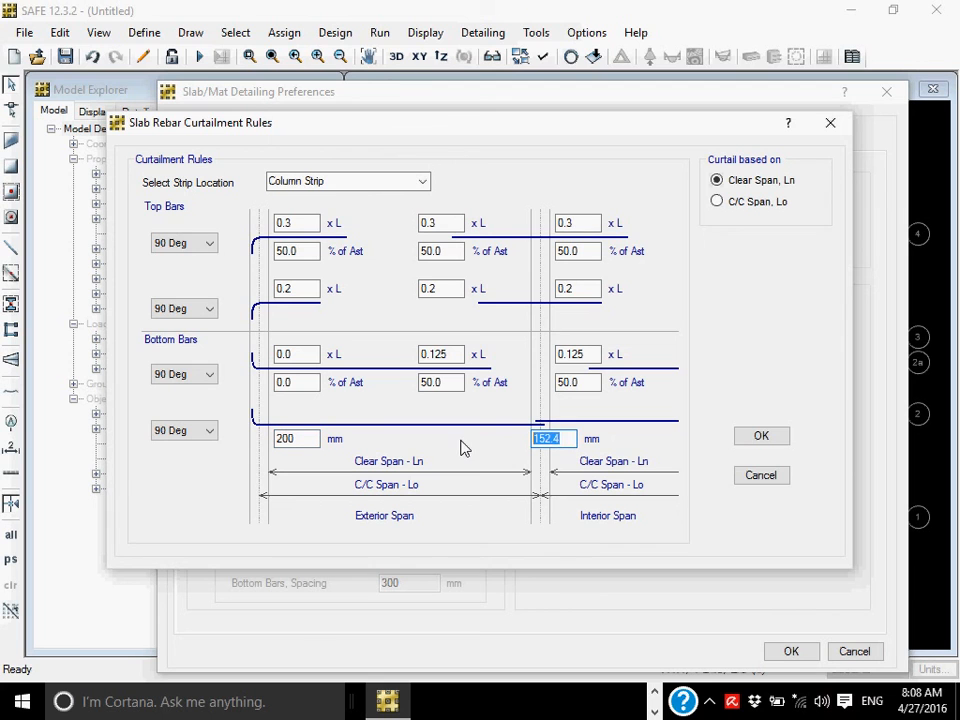
type("3")
type("200")
left_click(753, 443)
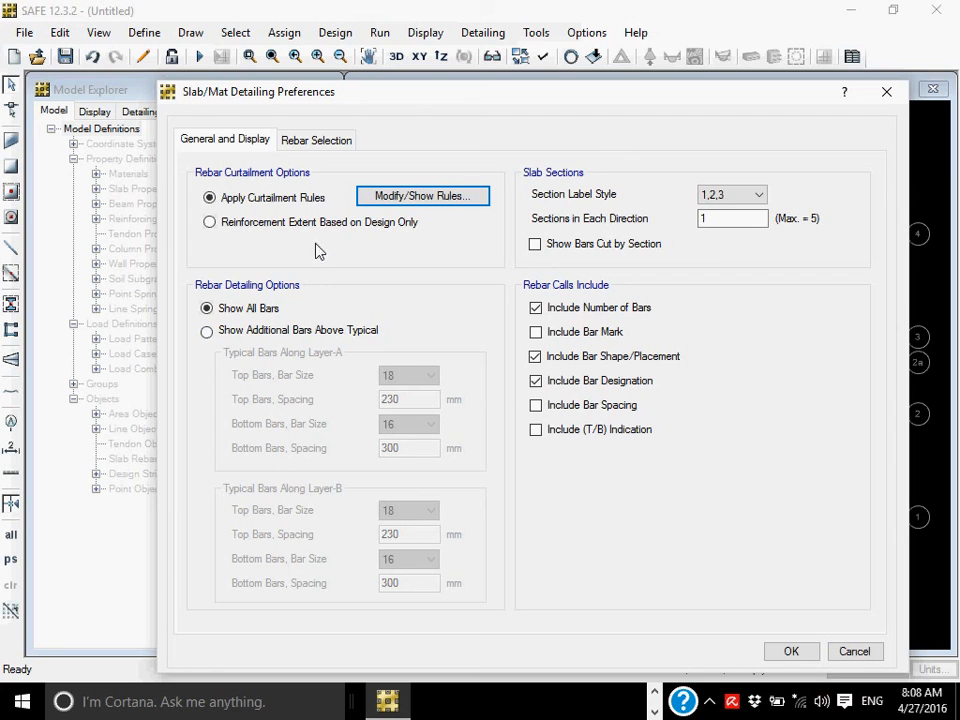
Check the slab/mat rebar selection rules, keeping the smallest bar size at 10 and the largest at 25
left_click(333, 145)
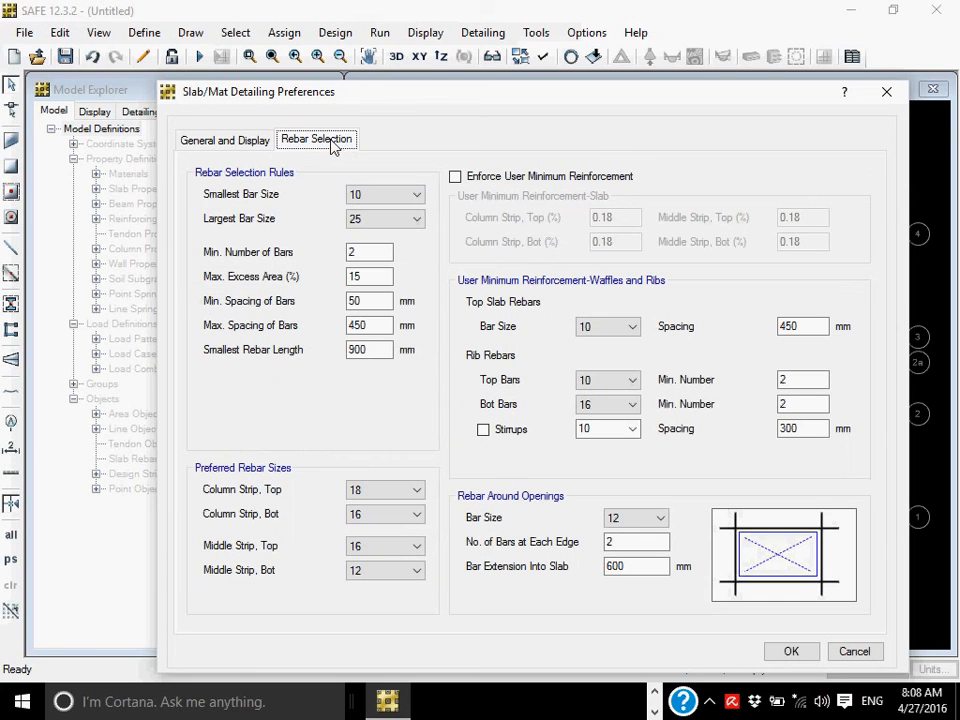
left_click(413, 196)
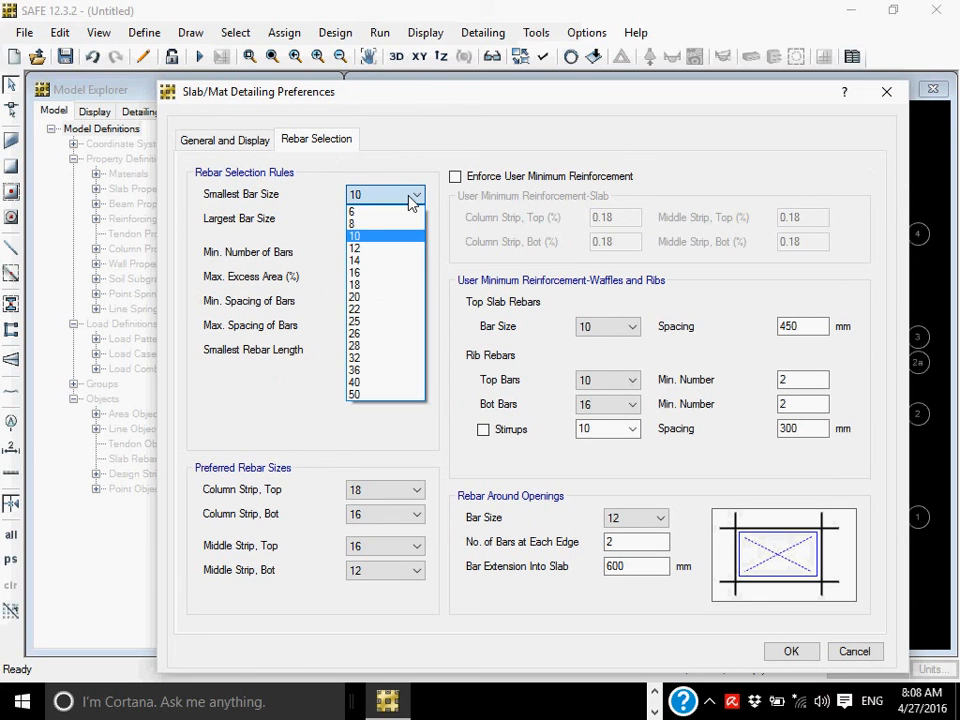
left_click(409, 197)
left_click(418, 218)
left_click(418, 218)
left_click(418, 218)
left_click(418, 221)
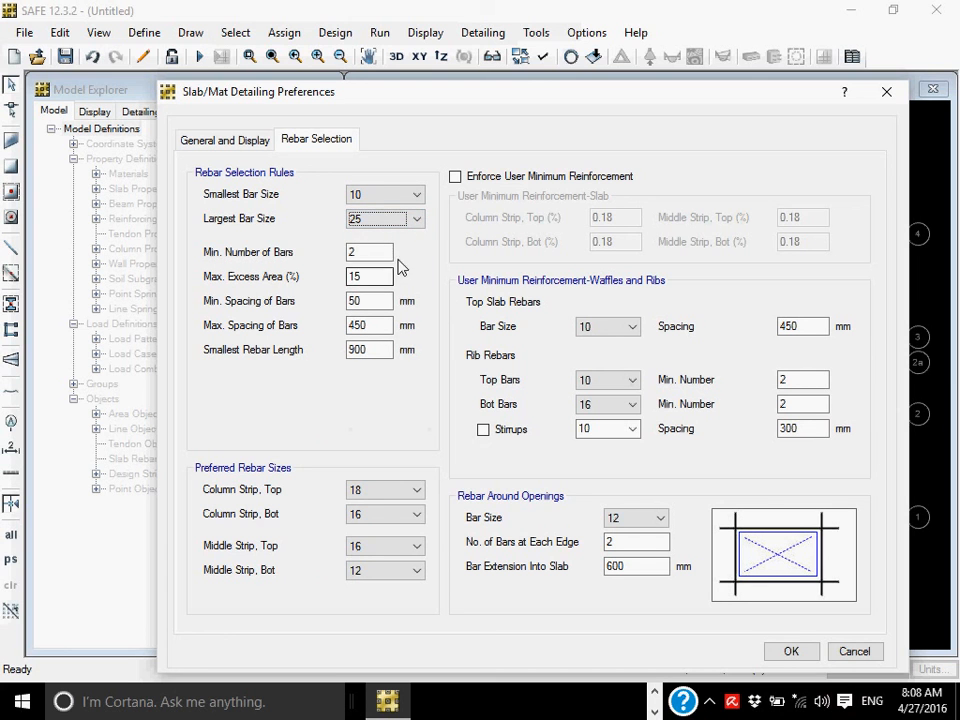
Set the preferred rebar sizes for column and middle strips, top and bottom, to 18 and accept the slab/mat detailing preferences
left_click(384, 494)
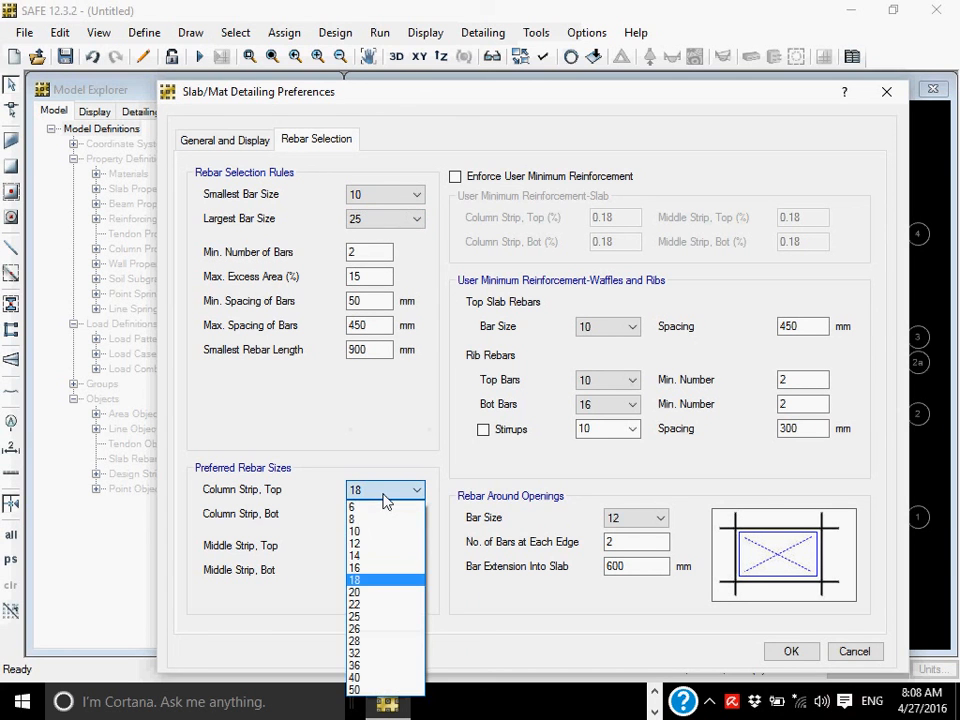
left_click(366, 578)
left_click(397, 518)
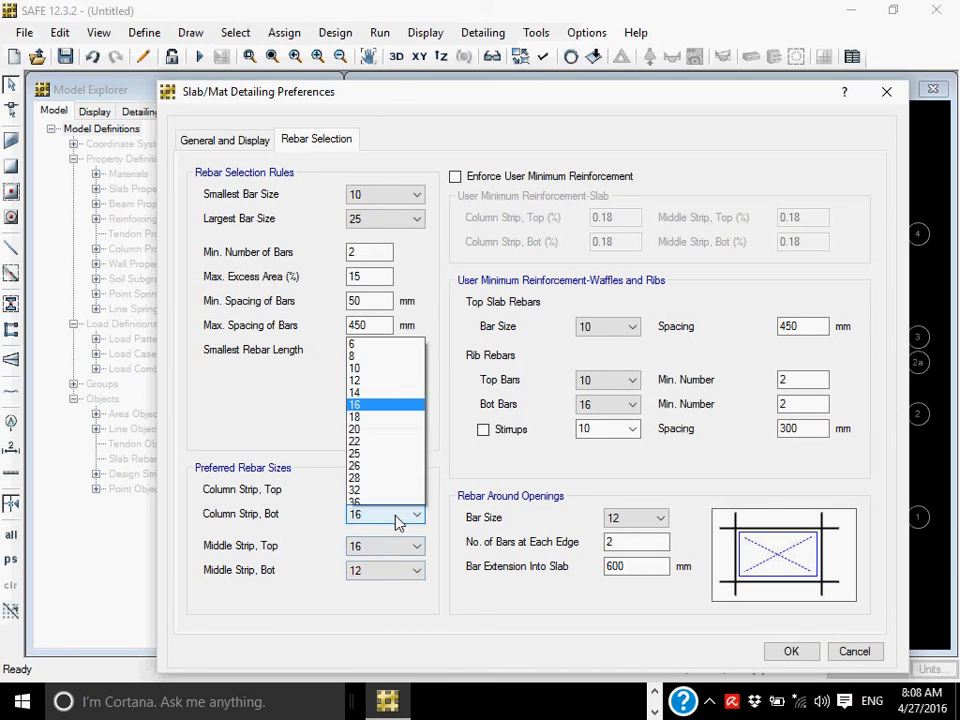
left_click(389, 399)
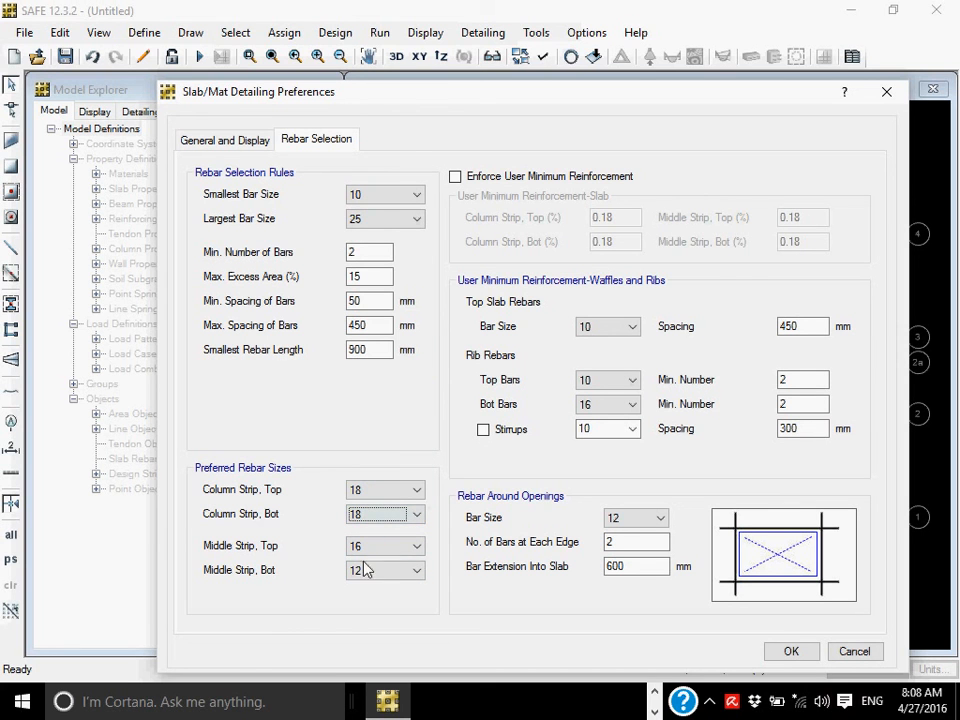
left_click(410, 548)
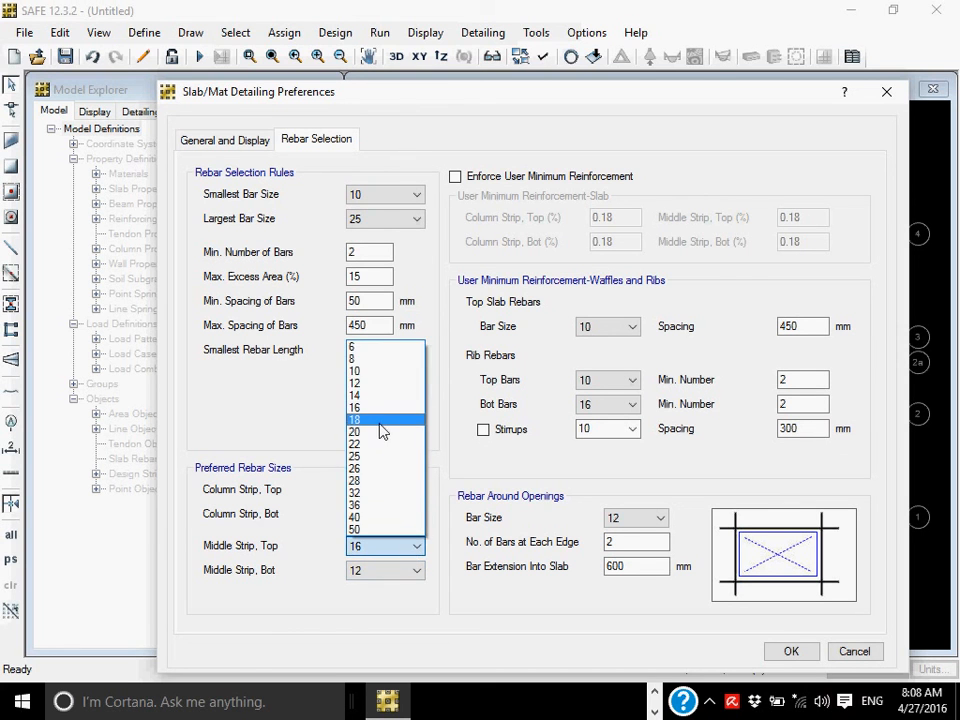
left_click(381, 420)
left_click(393, 572)
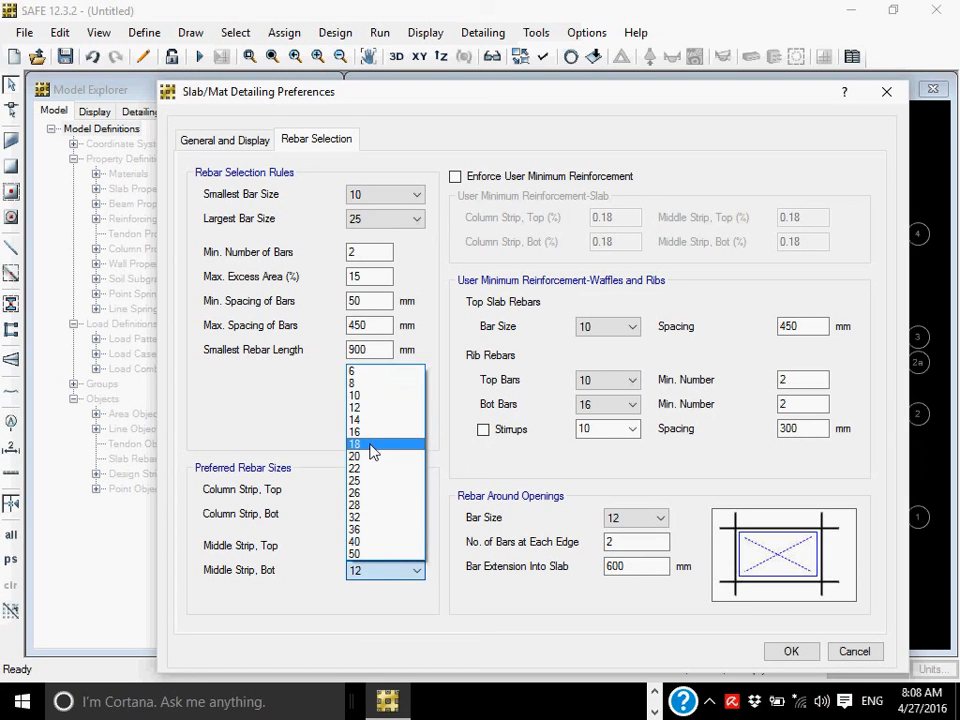
left_click(373, 450)
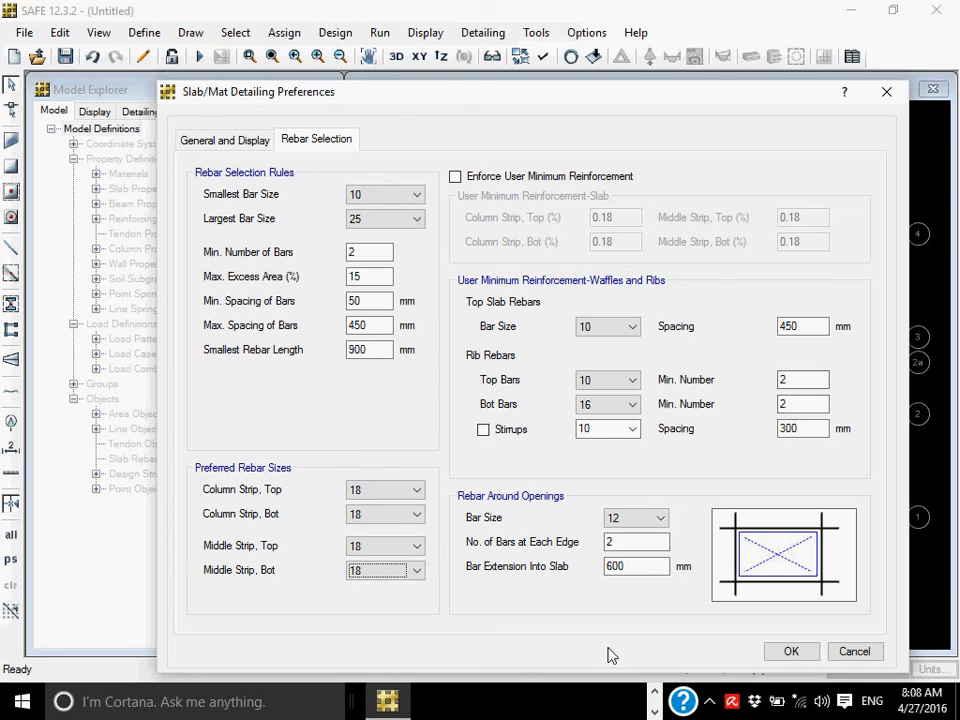
left_click(790, 651)
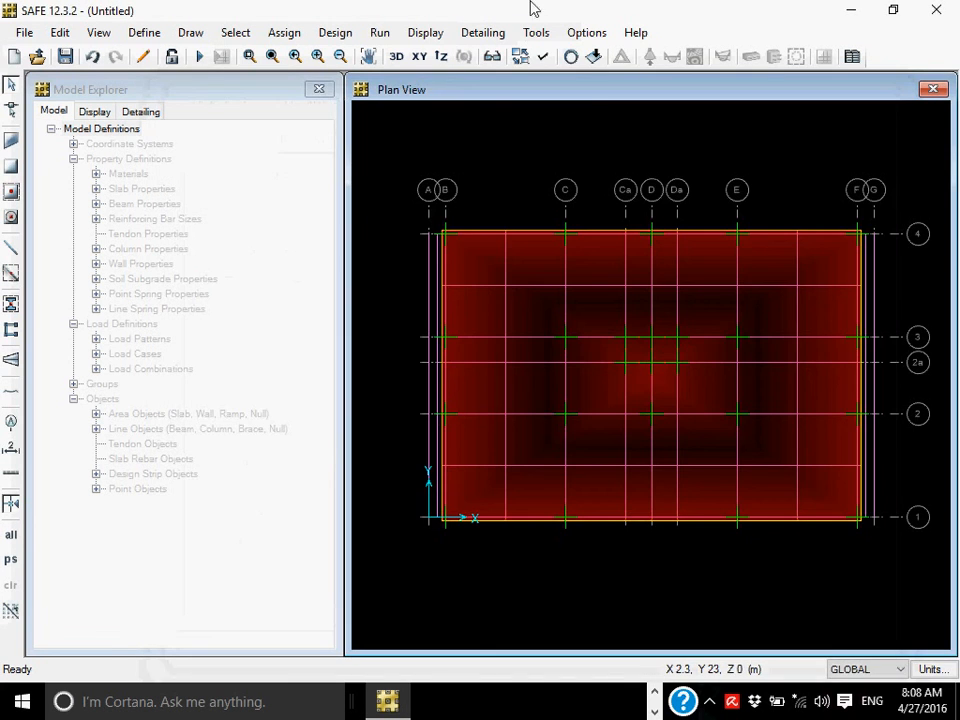
Run the analysis, saving the model as "Mat Footing design", and show the deformed shape in 3D
left_click(387, 36)
left_click(400, 113)
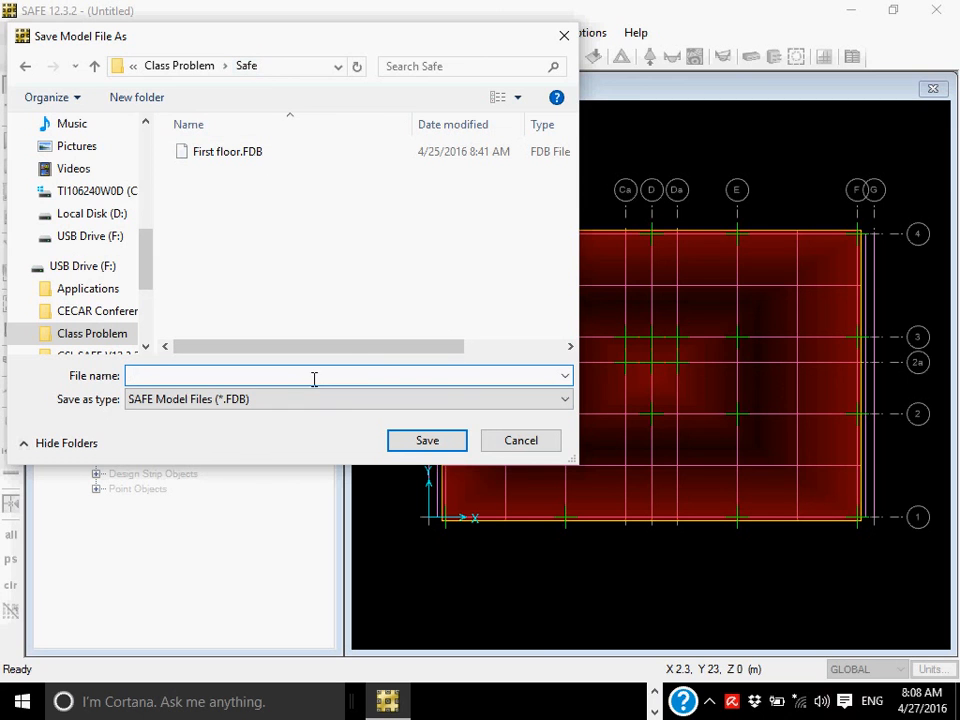
type("Mat Footinf")
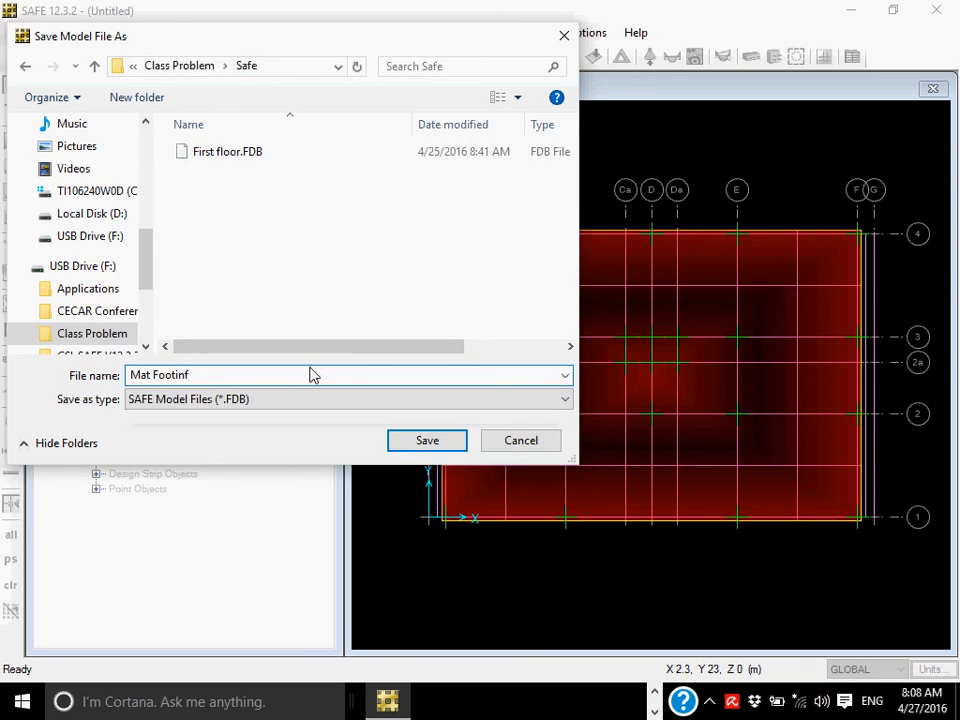
key("BackSpace")
type("g")
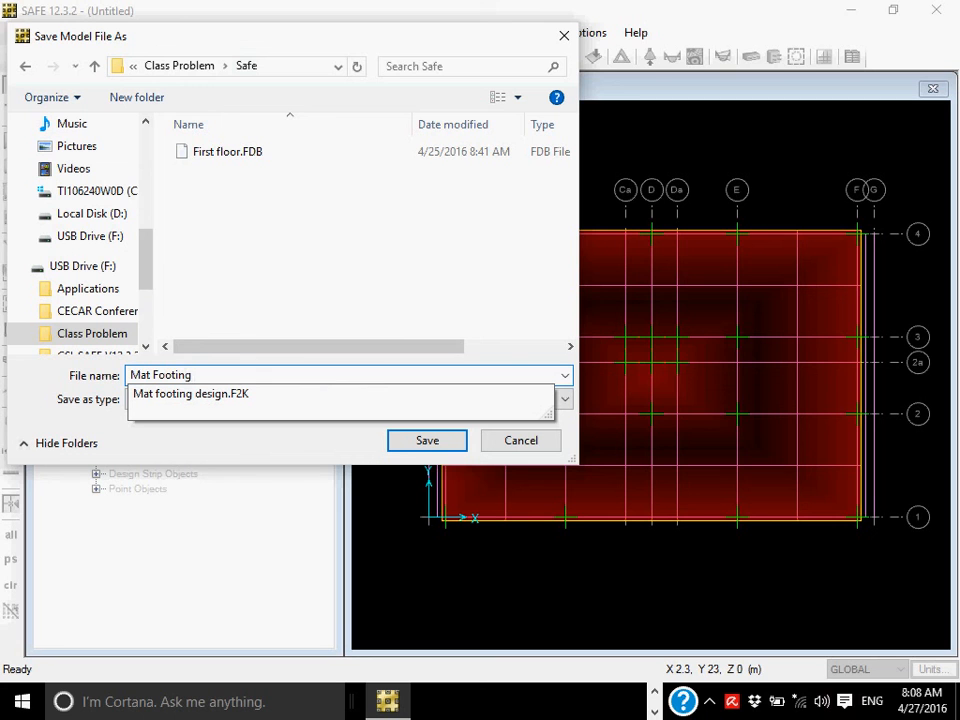
type(" design")
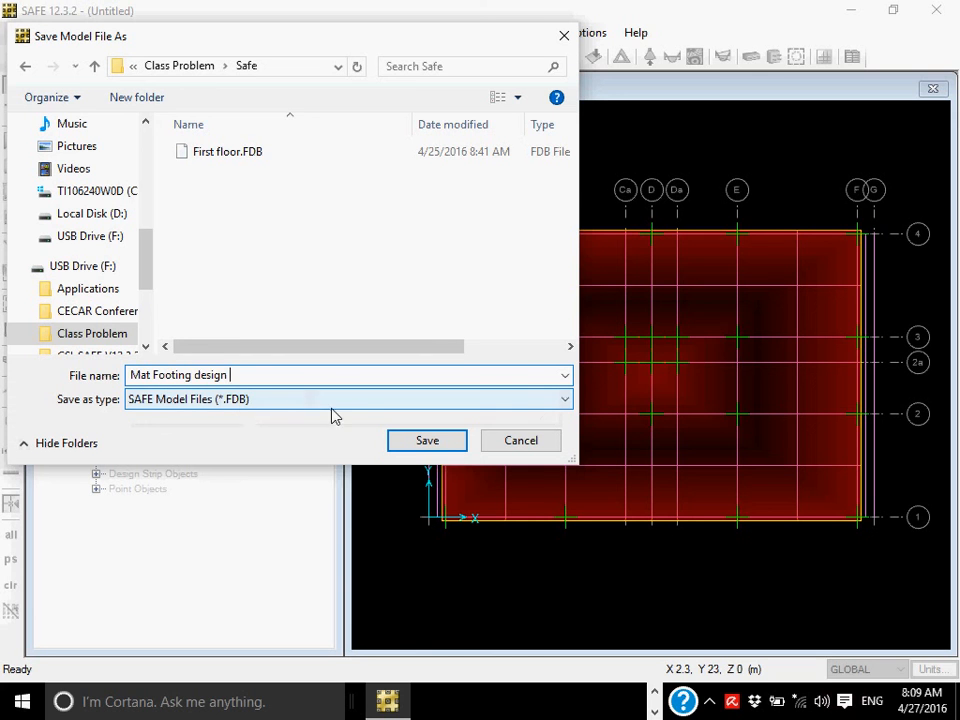
left_click(401, 442)
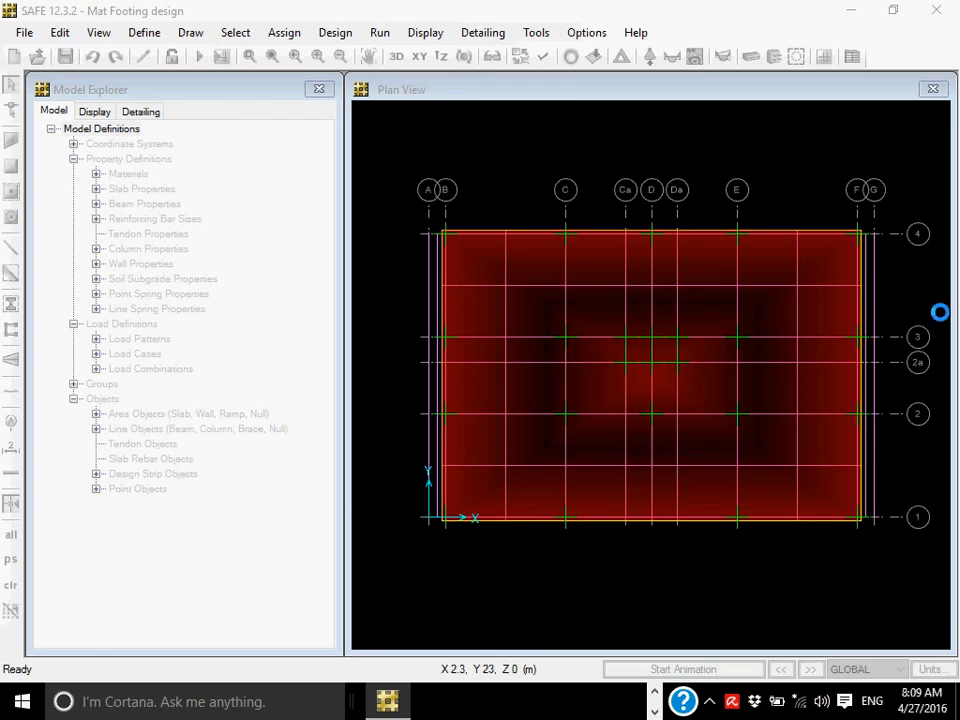
left_click(636, 221)
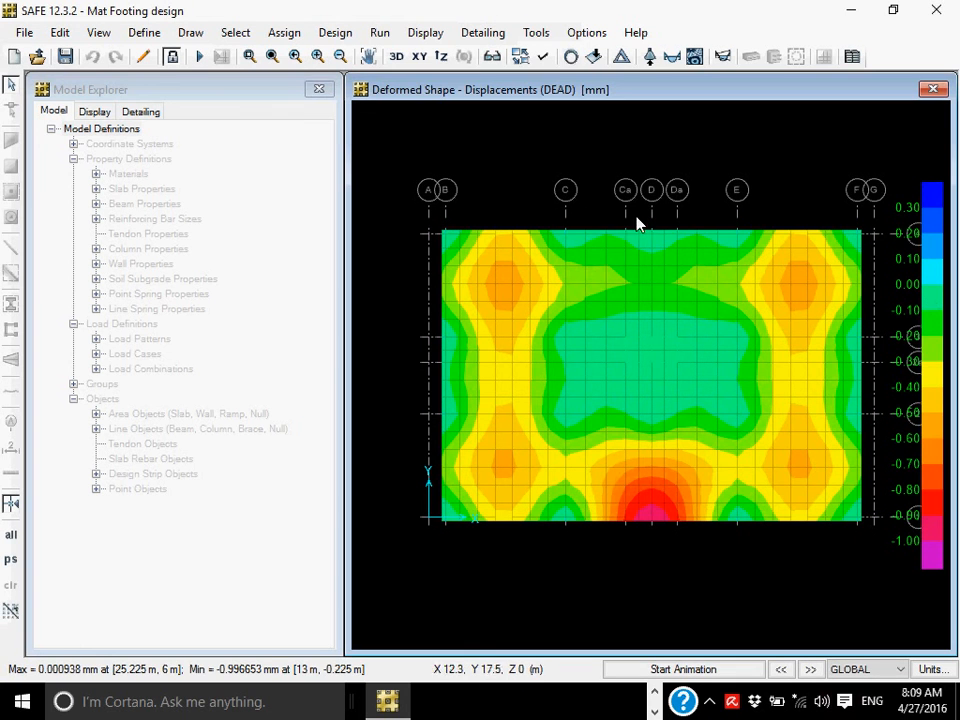
left_click(401, 61)
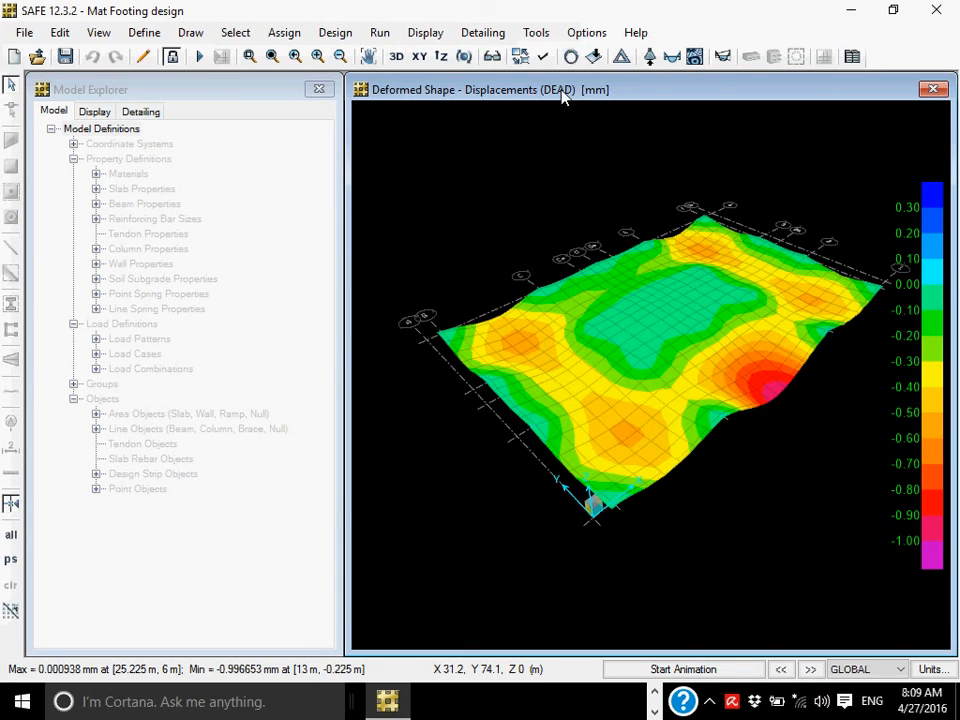
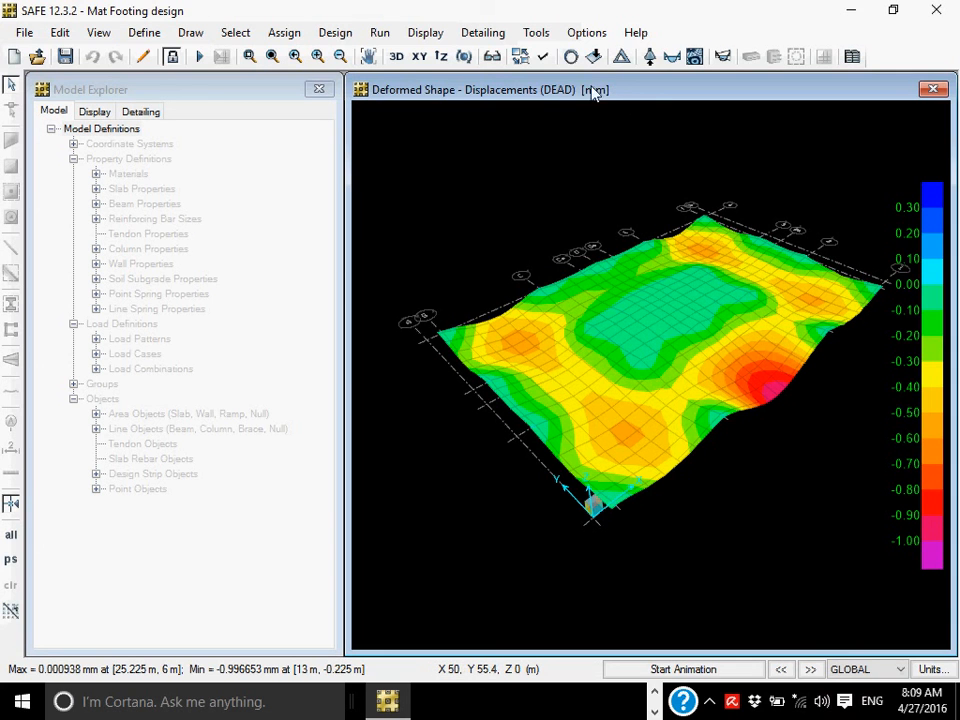
Look through the reaction force display options, including the load cases and the Service combination, and close them without applying
left_click(432, 36)
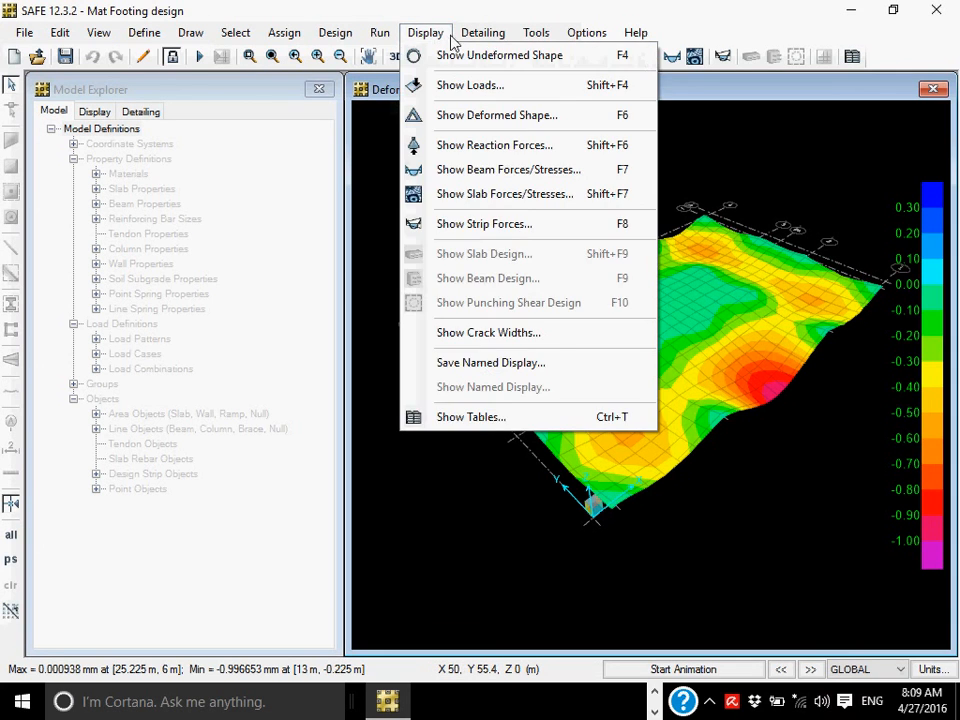
left_click(411, 36)
left_click(414, 38)
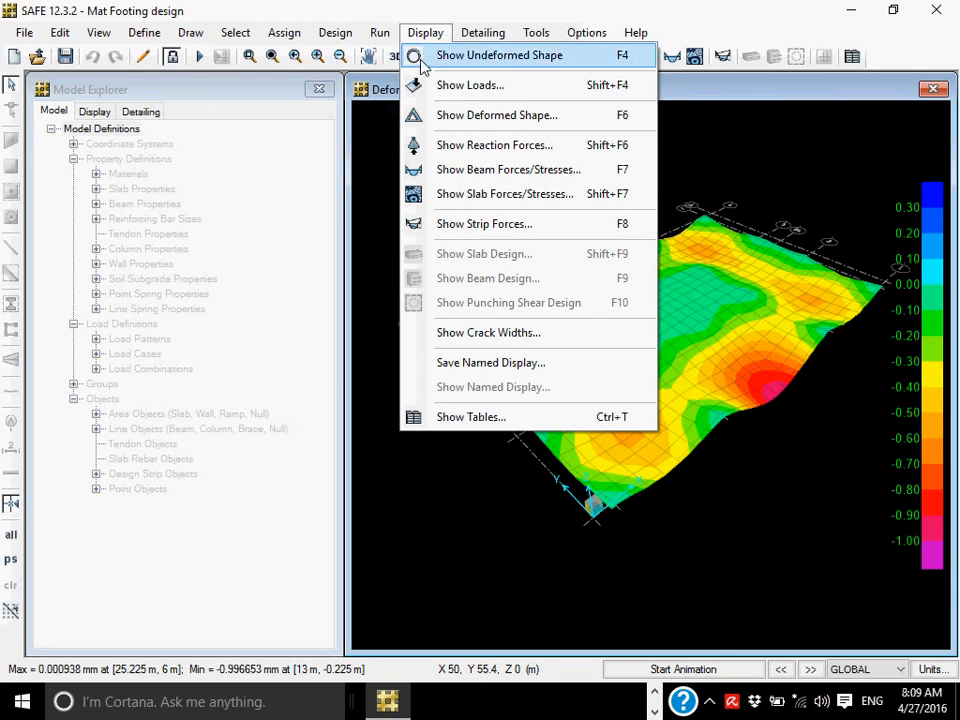
left_click(478, 150)
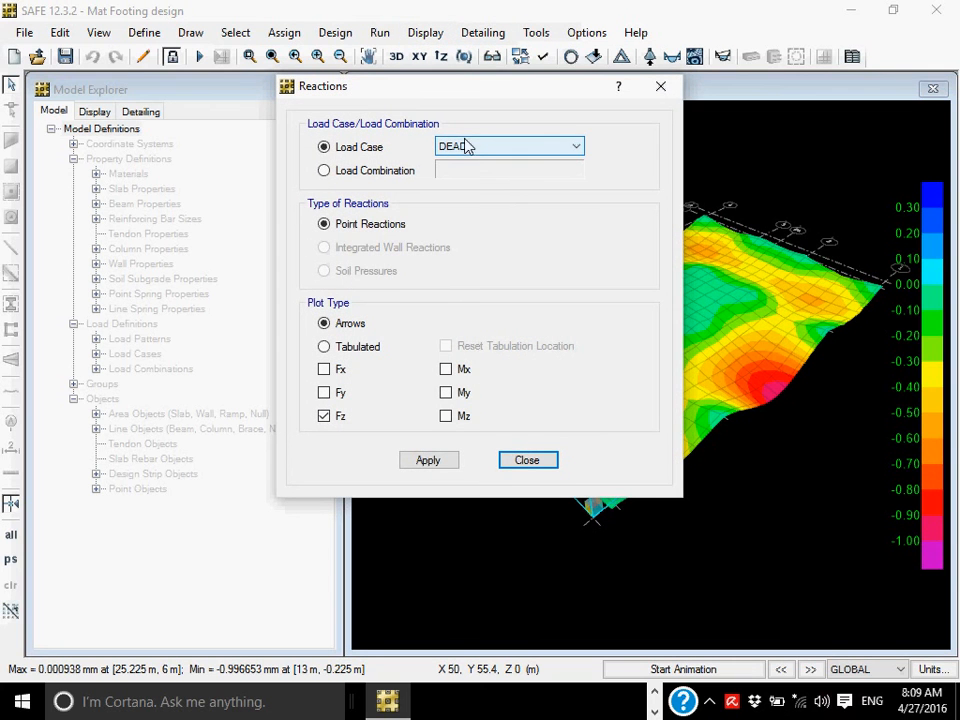
left_click(461, 152)
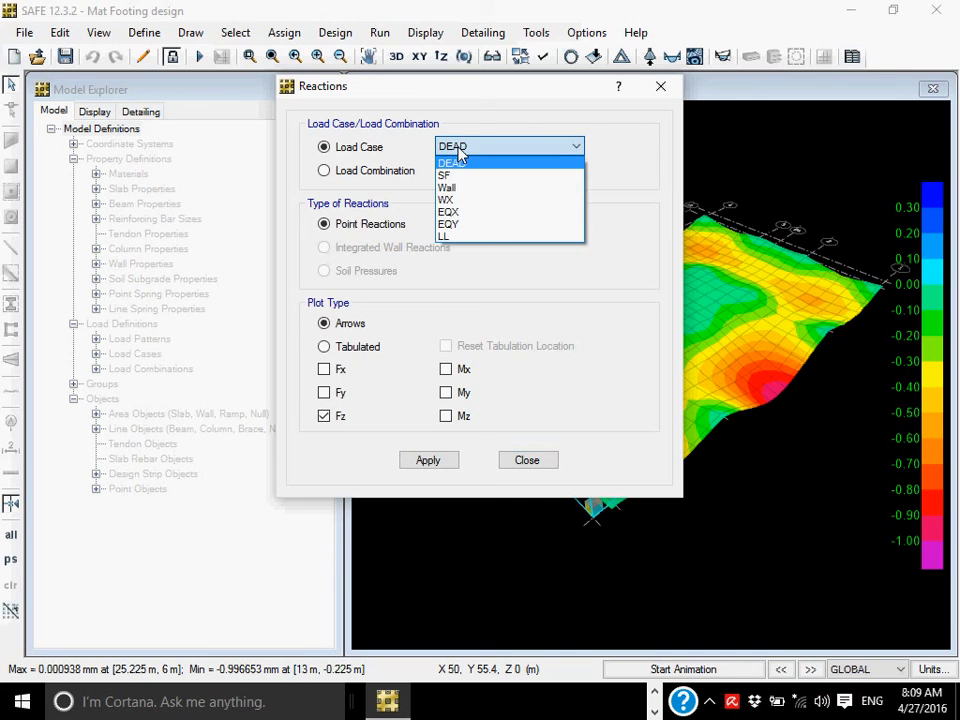
left_click(459, 152)
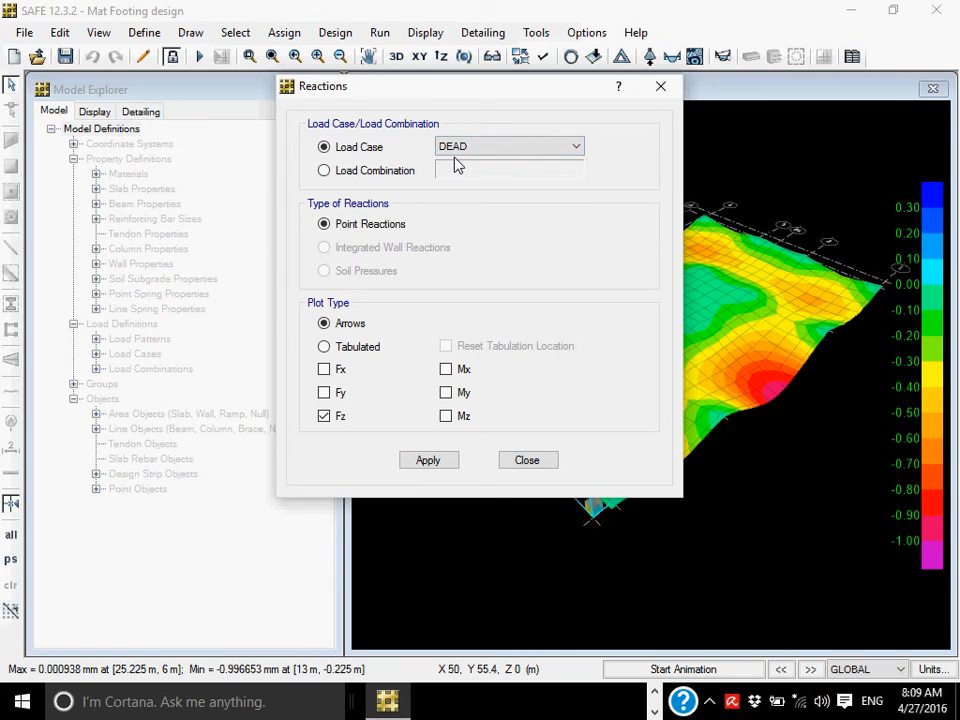
left_click(324, 171)
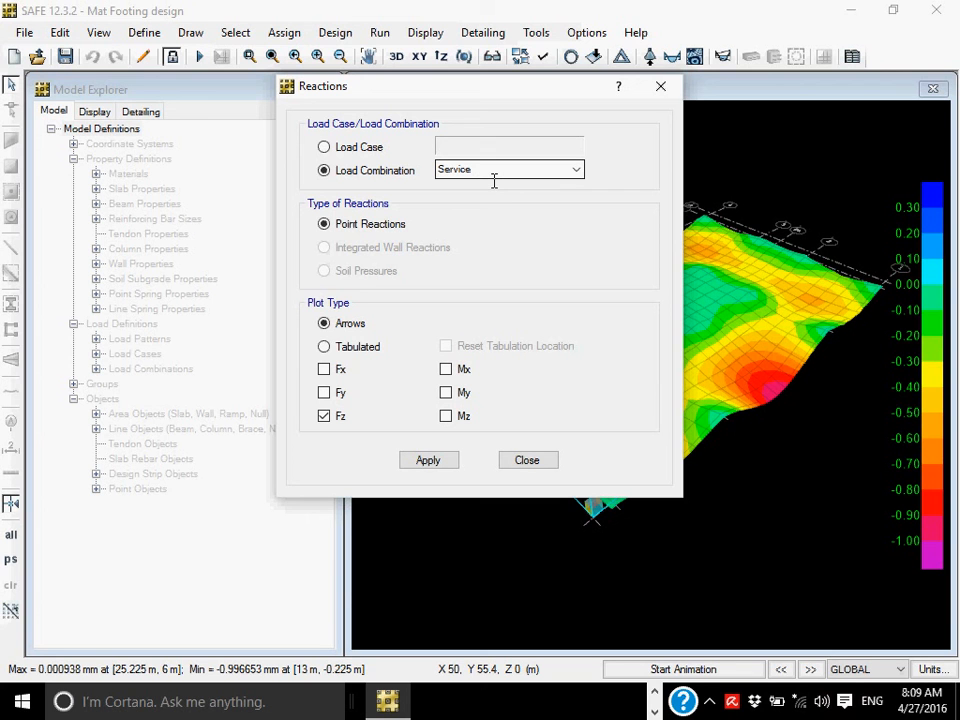
left_click(530, 462)
Review the slab forces/stresses display options for the DEAD load case and close them without applying
left_click(427, 36)
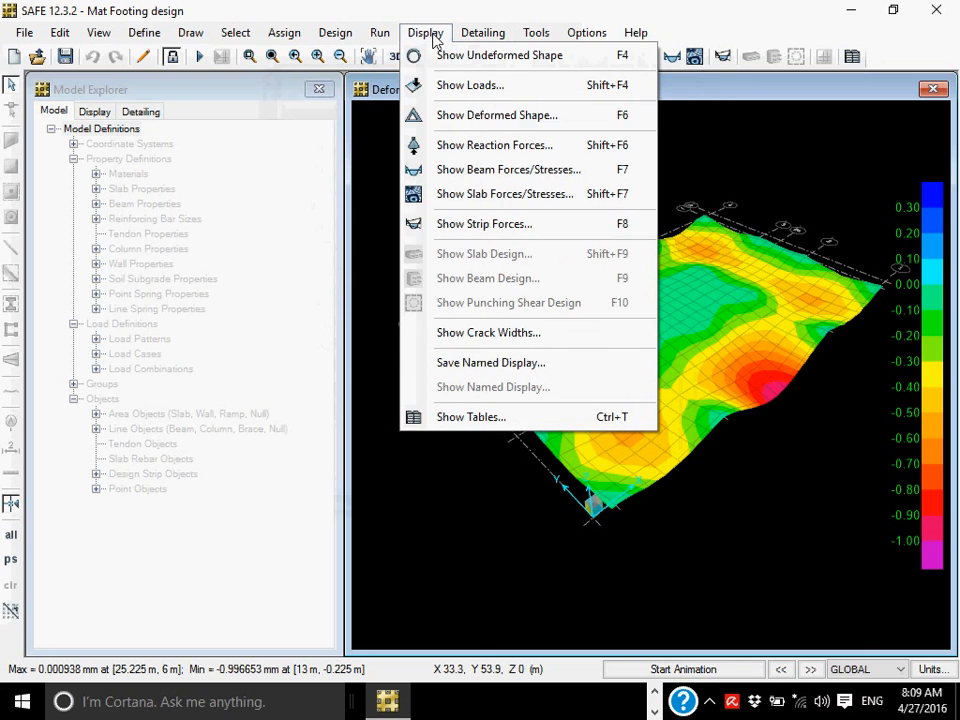
left_click(474, 196)
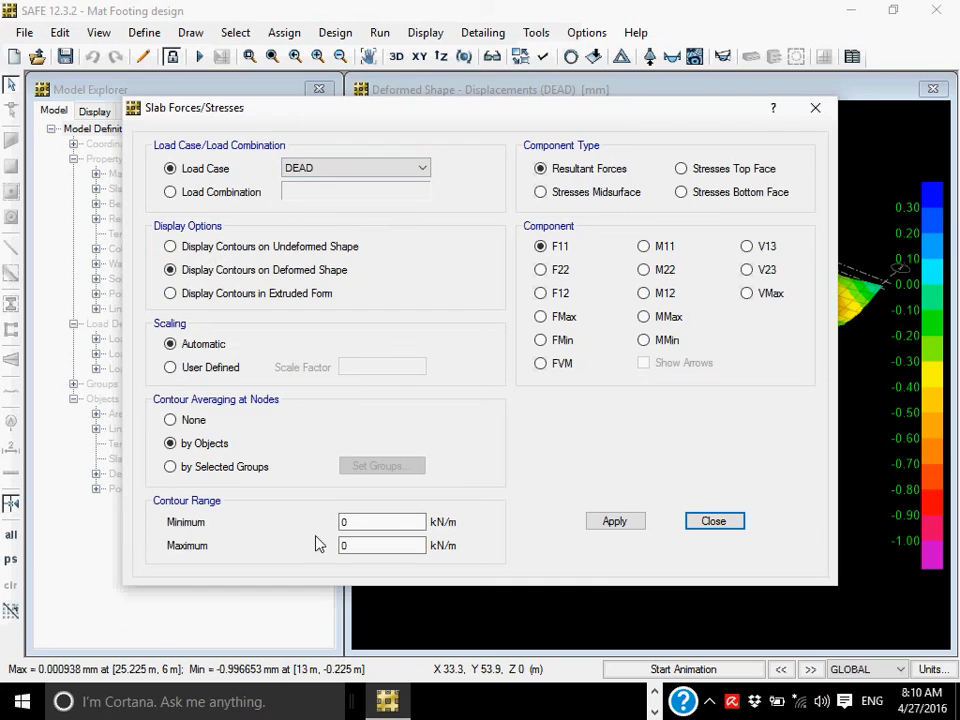
left_click(714, 521)
Run the analysis and design of the mat footing
left_click(427, 33)
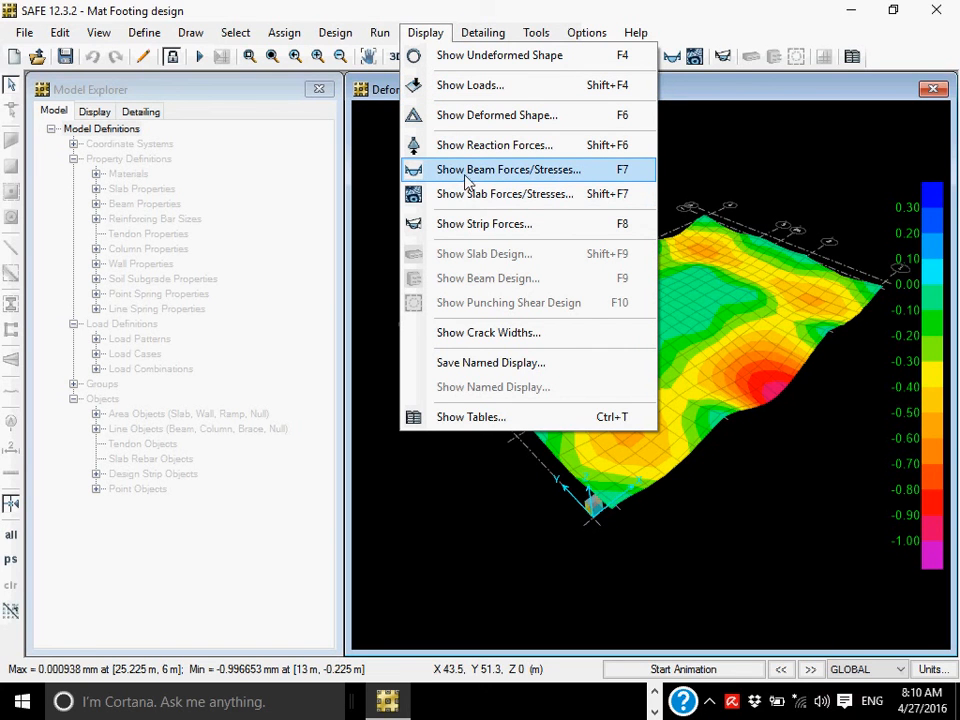
left_click(727, 158)
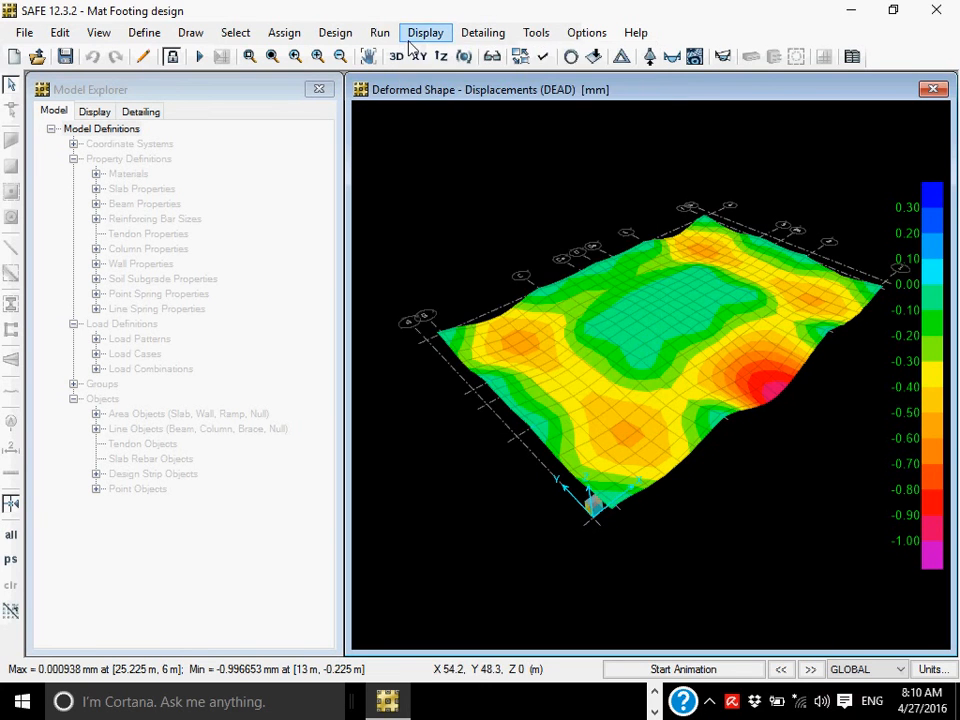
left_click(383, 36)
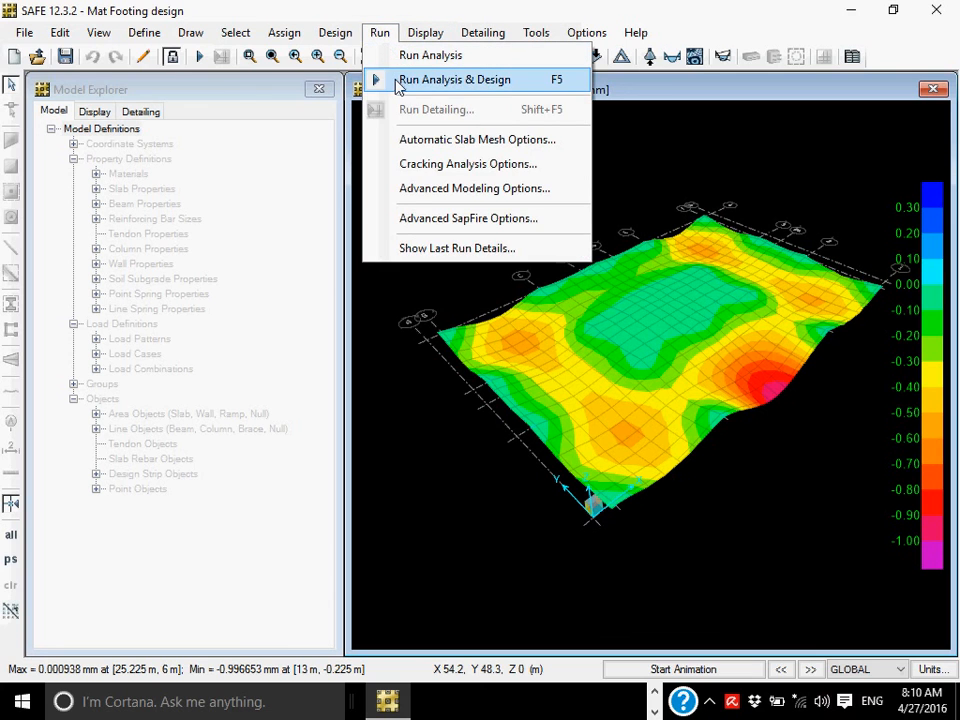
left_click(440, 79)
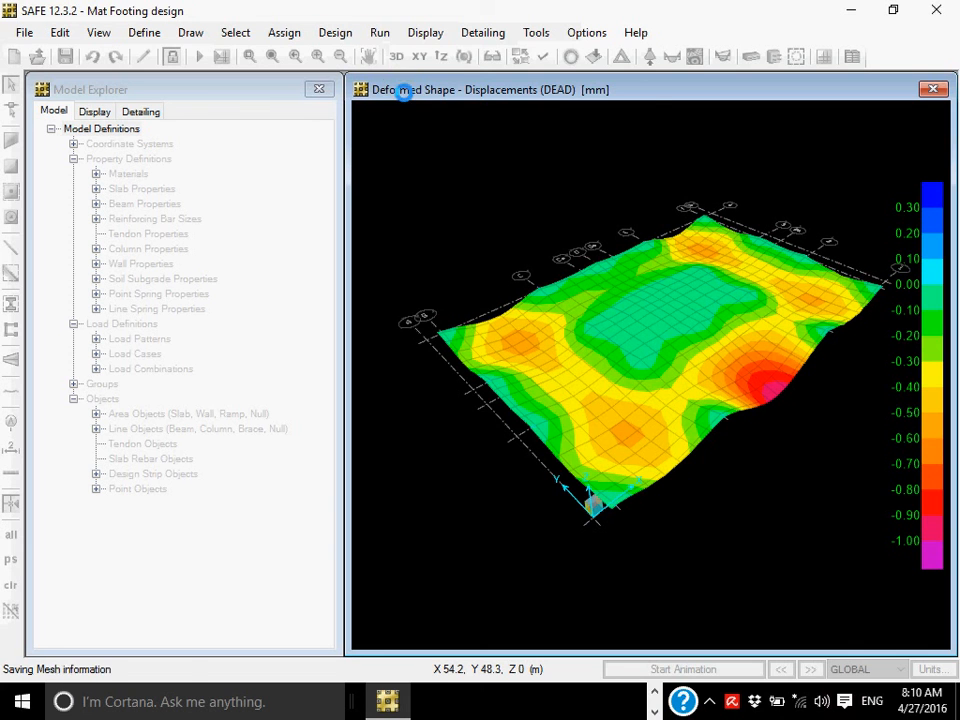
Display the Fz point reactions as arrows for the Service load combination
left_click(430, 35)
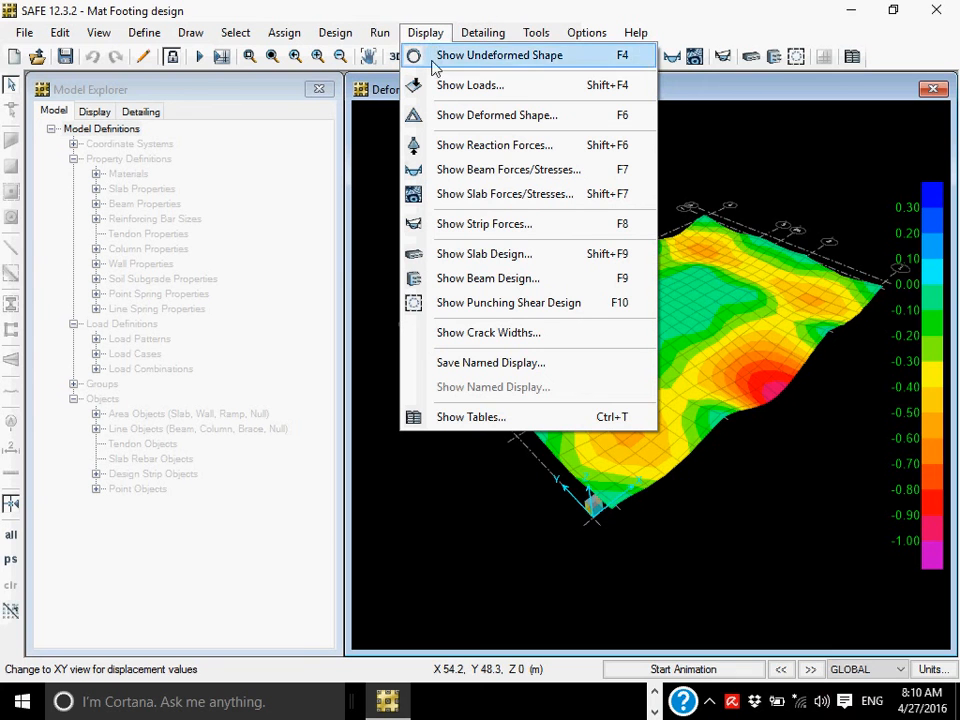
left_click(450, 145)
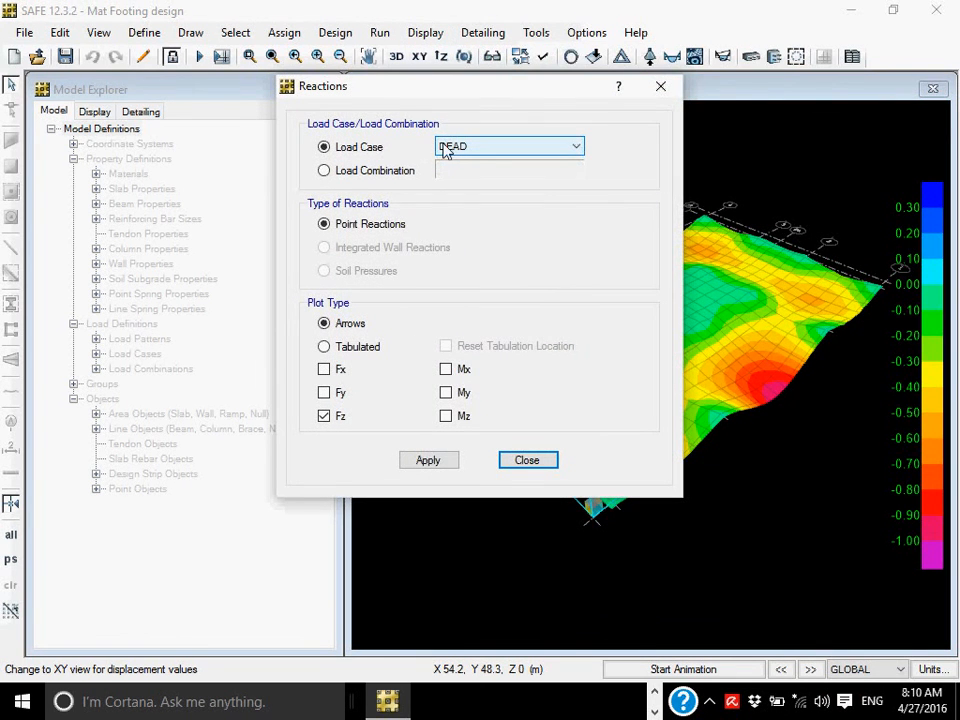
left_click(472, 150)
left_click(436, 156)
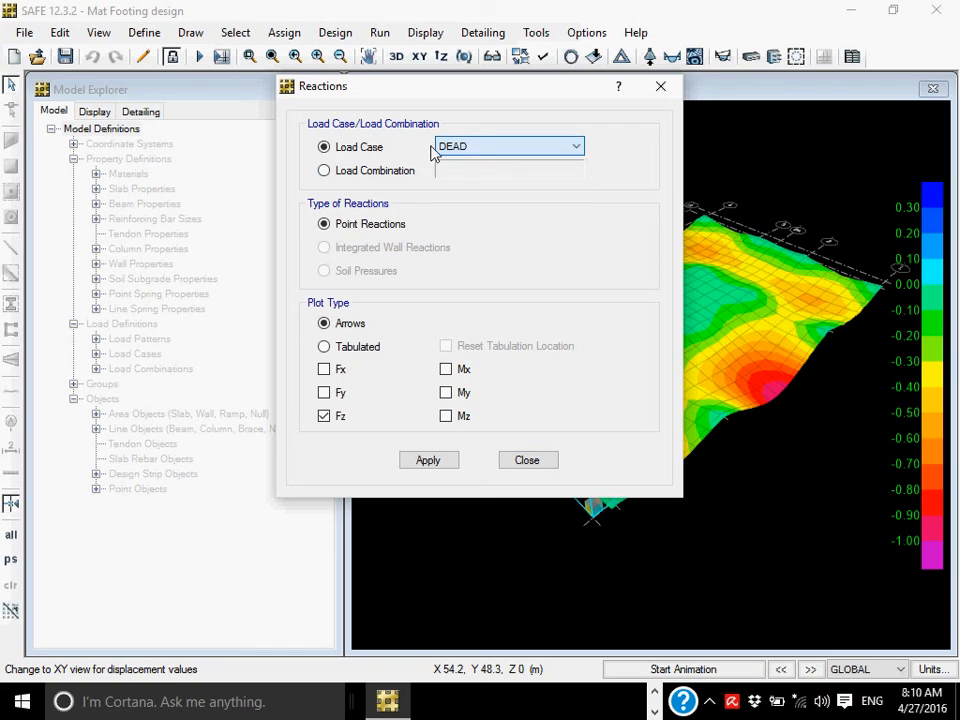
left_click(405, 175)
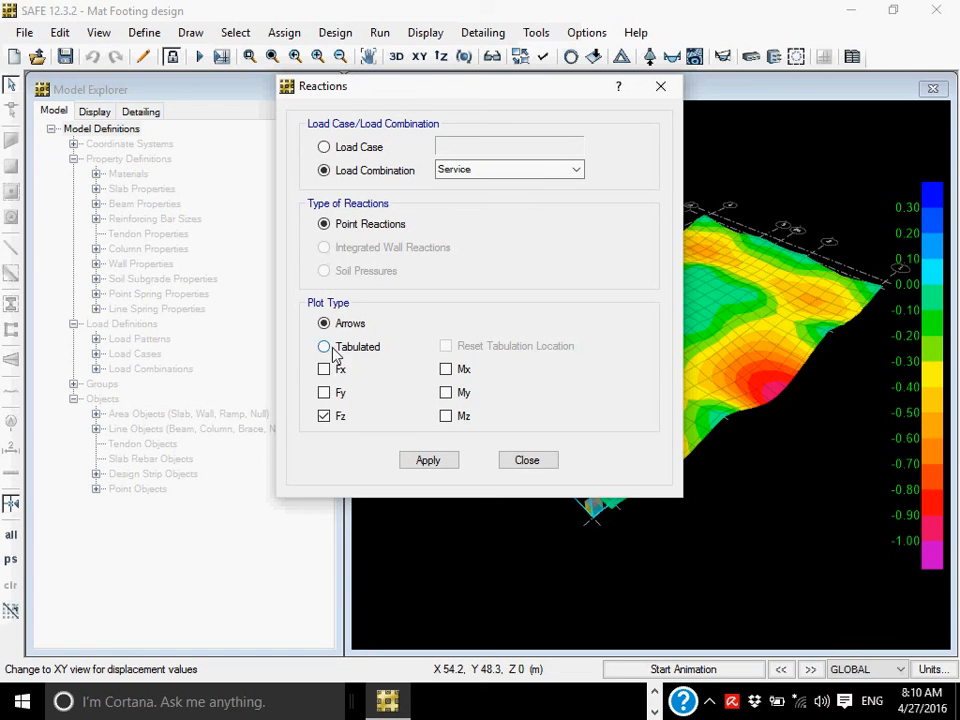
left_click(432, 466)
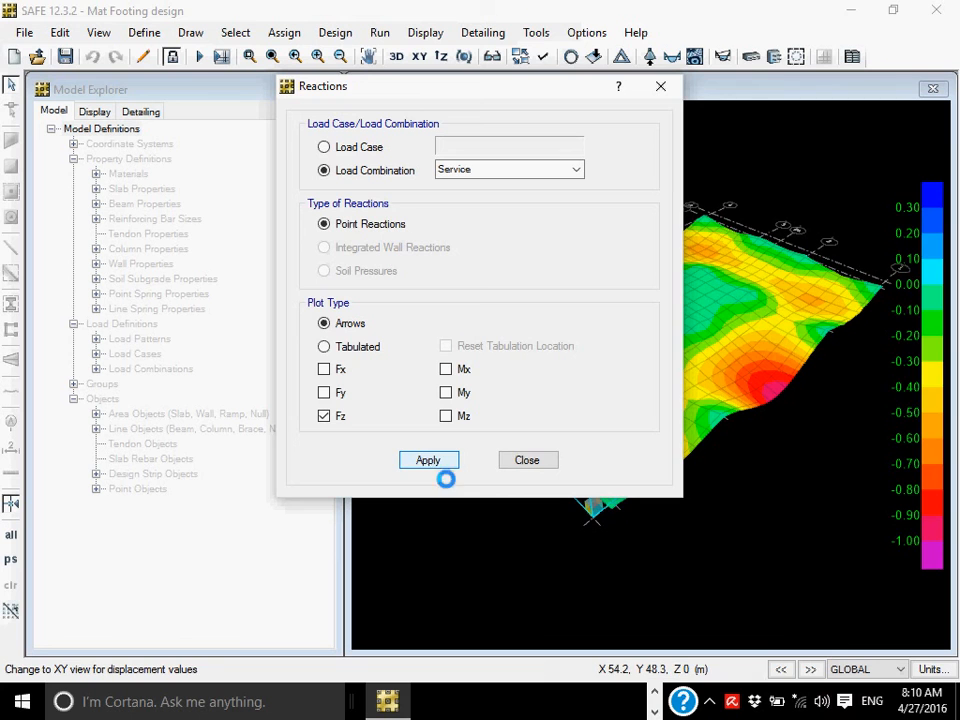
left_click(527, 461)
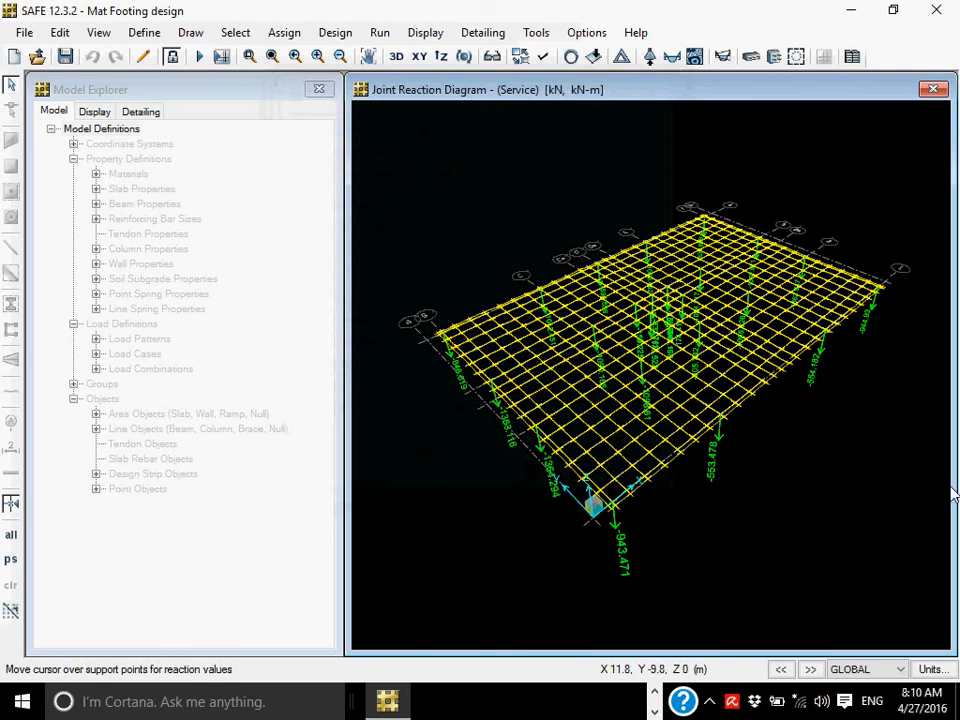
Unlock the model, deleting its analysis and design results, and show the mat footing in plan view
scroll(790, 450, "up", 5)
scroll(760, 417, "down", 5)
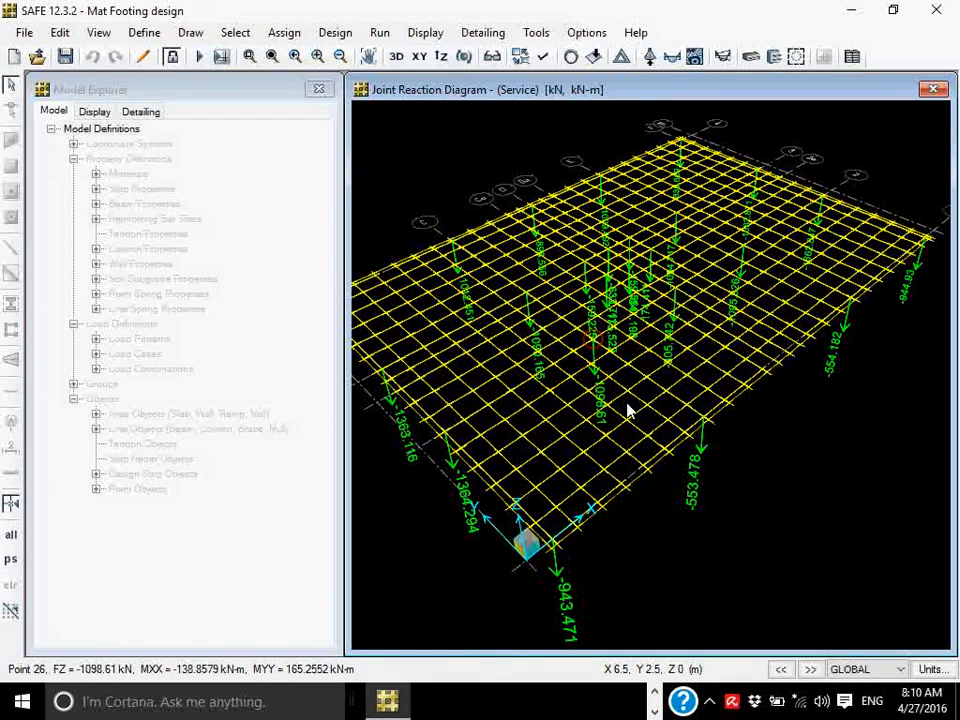
left_click(98, 32)
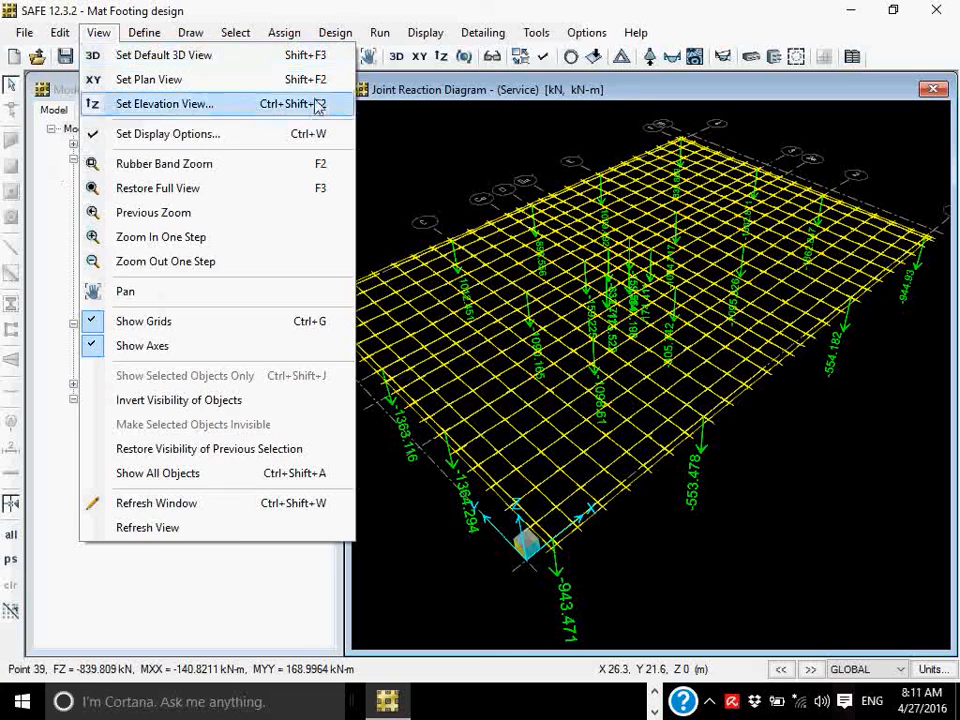
left_click(497, 93)
left_click(172, 58)
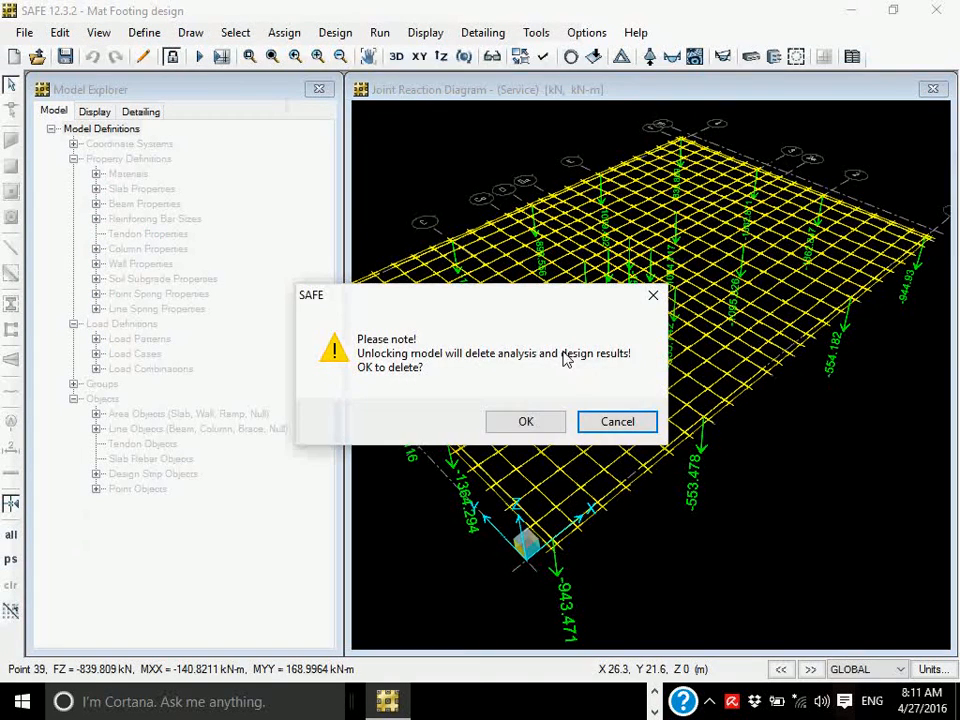
left_click(542, 426)
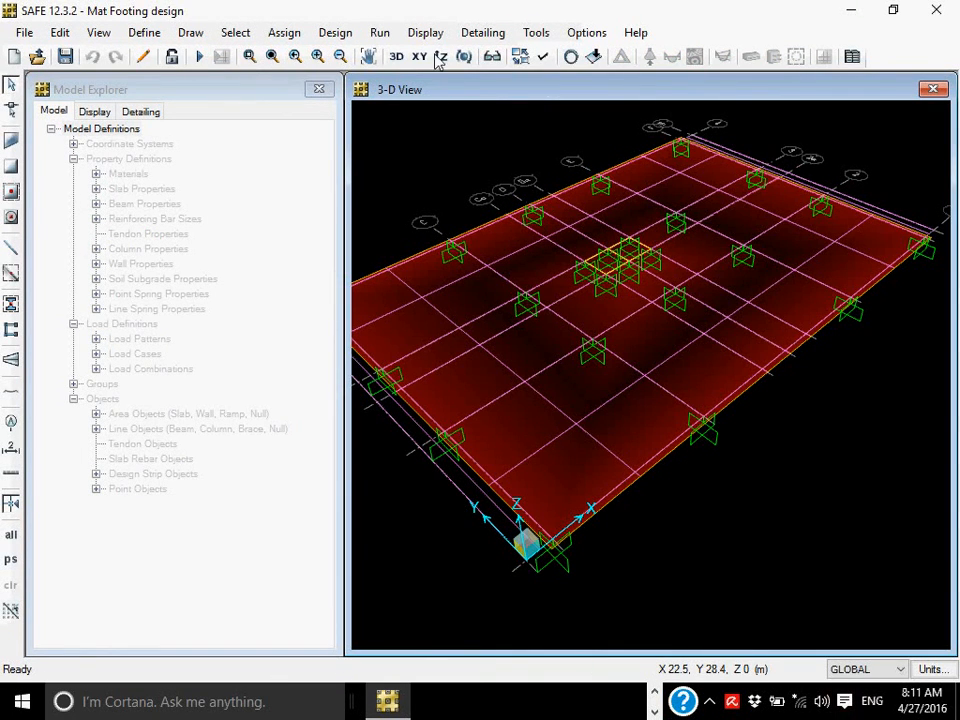
left_click(422, 58)
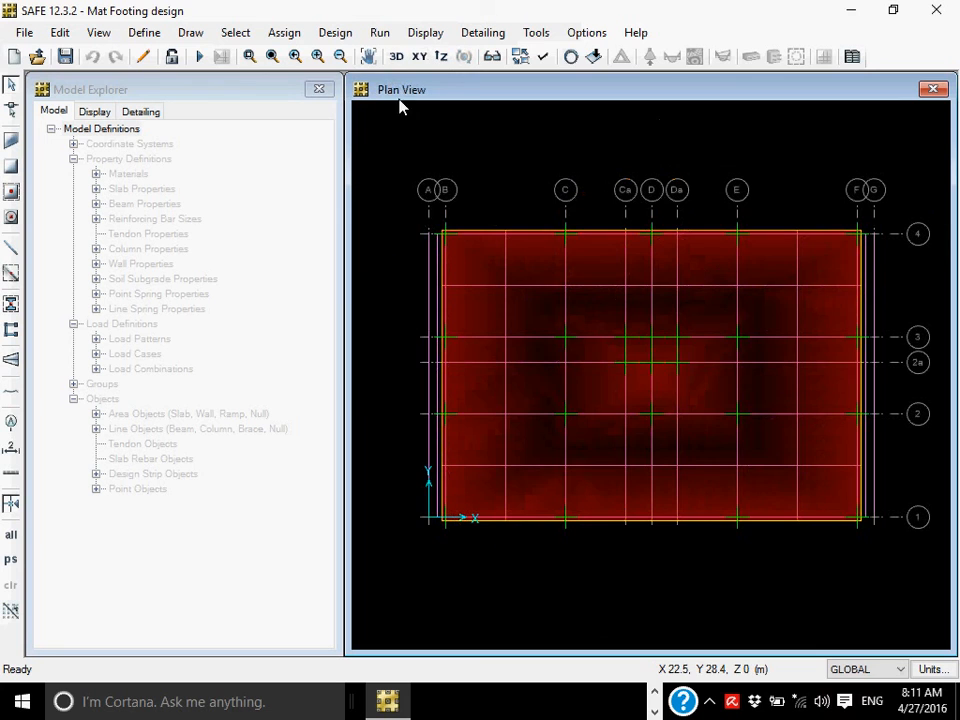
Assign the Mat 600 slab property to the mat slab
left_click(520, 277)
left_click(282, 33)
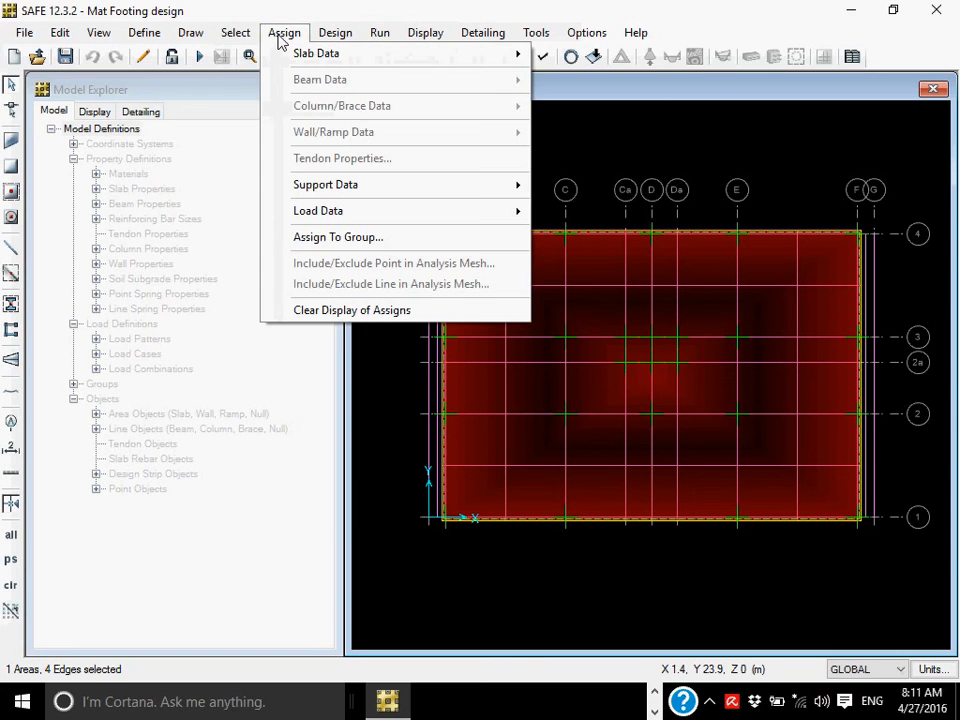
mouse_move(298, 57)
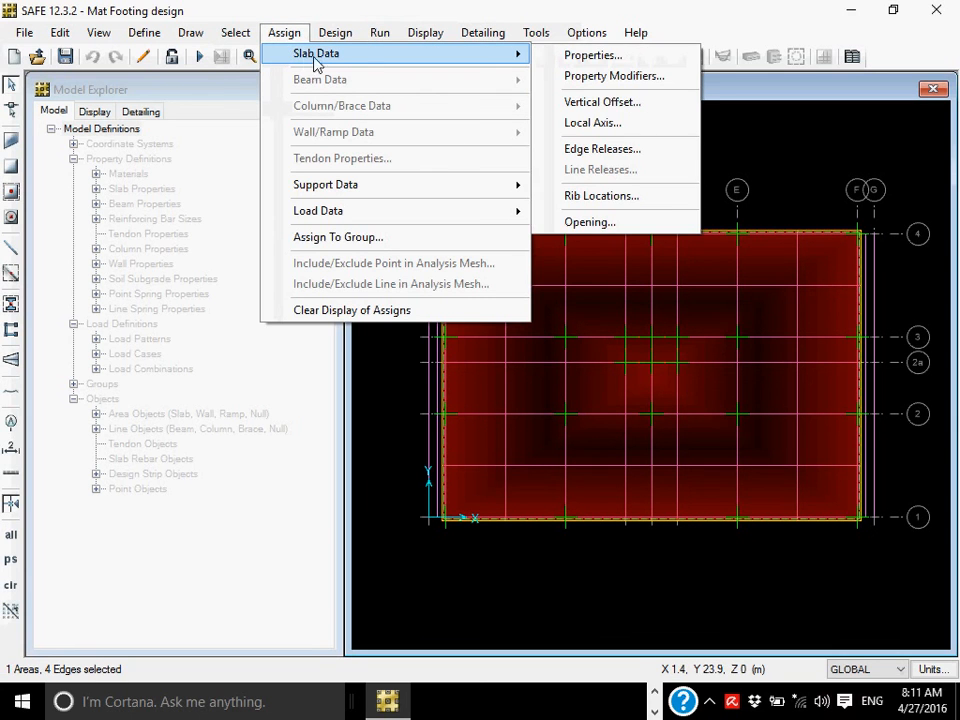
left_click(592, 56)
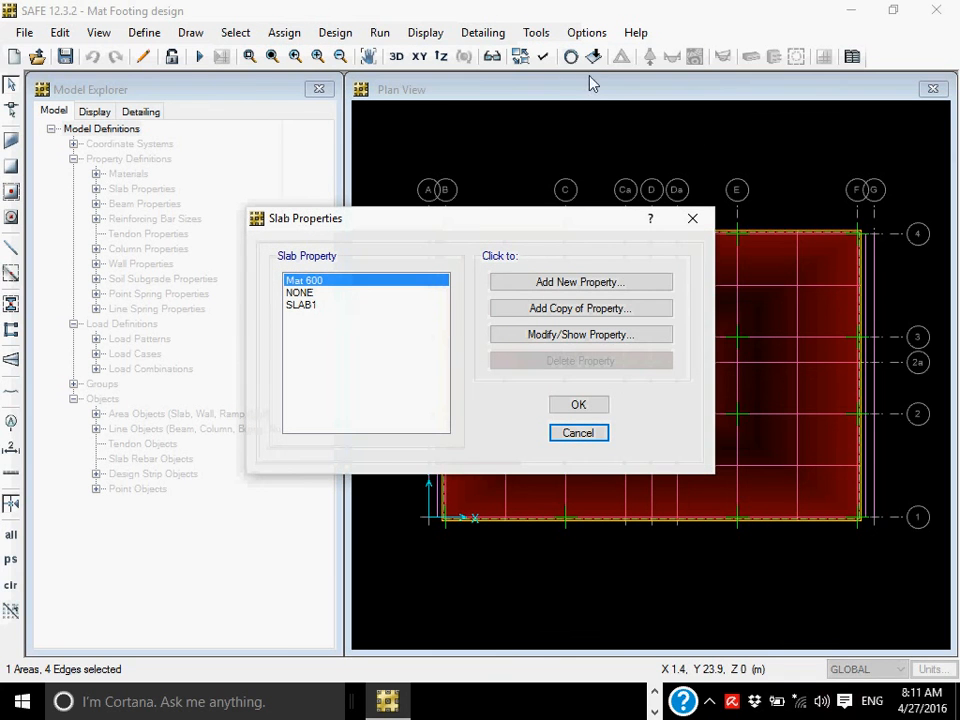
left_click(582, 406)
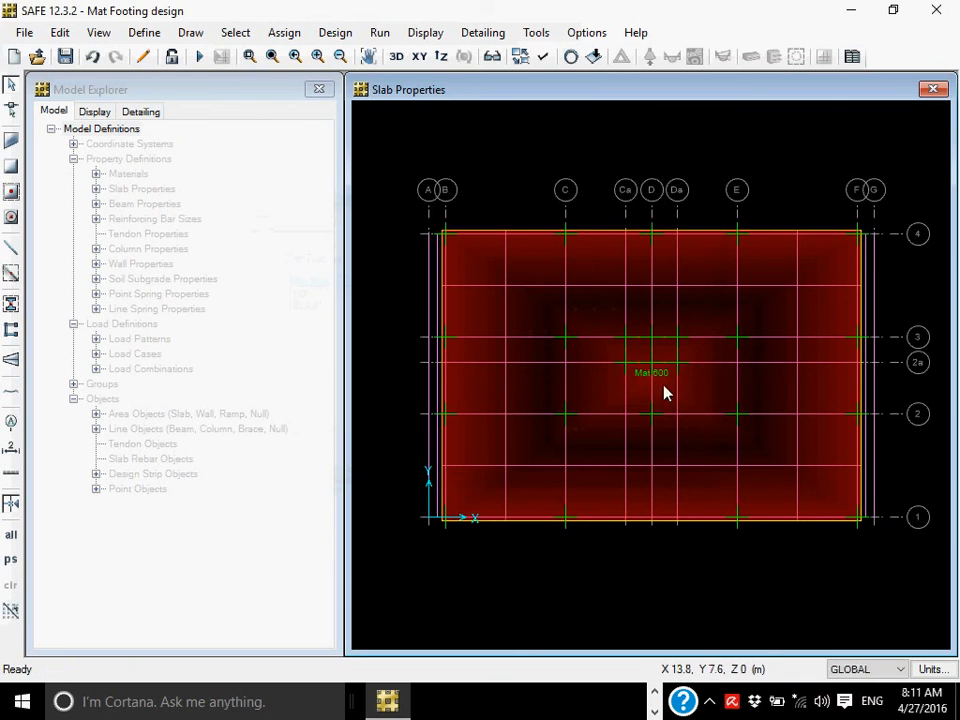
Assign the Qa soil subgrade property to the mat slab
left_click(496, 266)
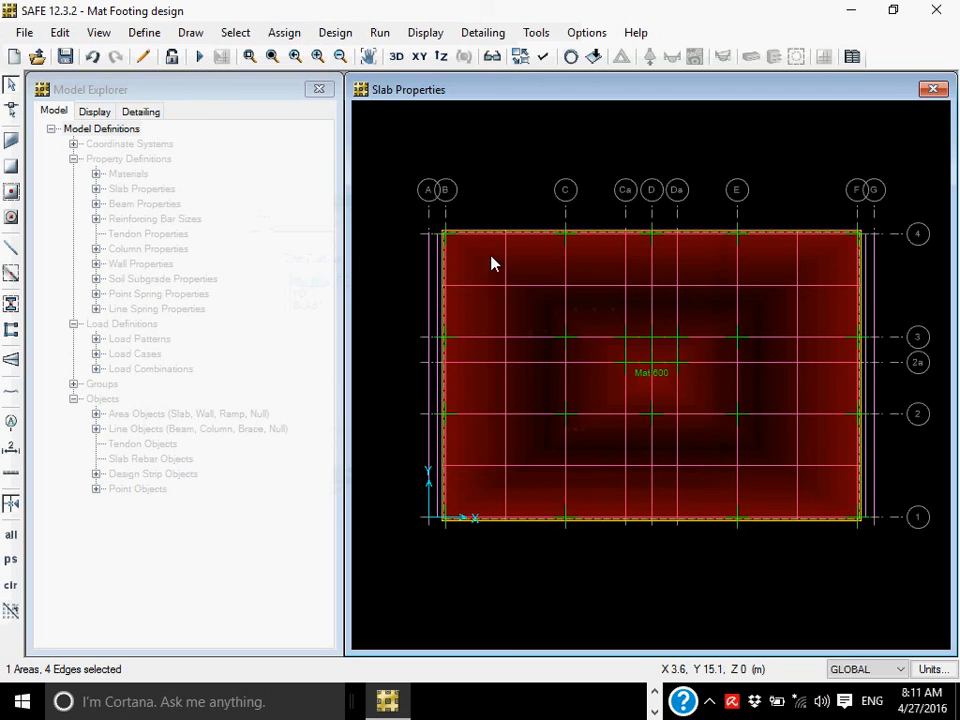
left_click(284, 33)
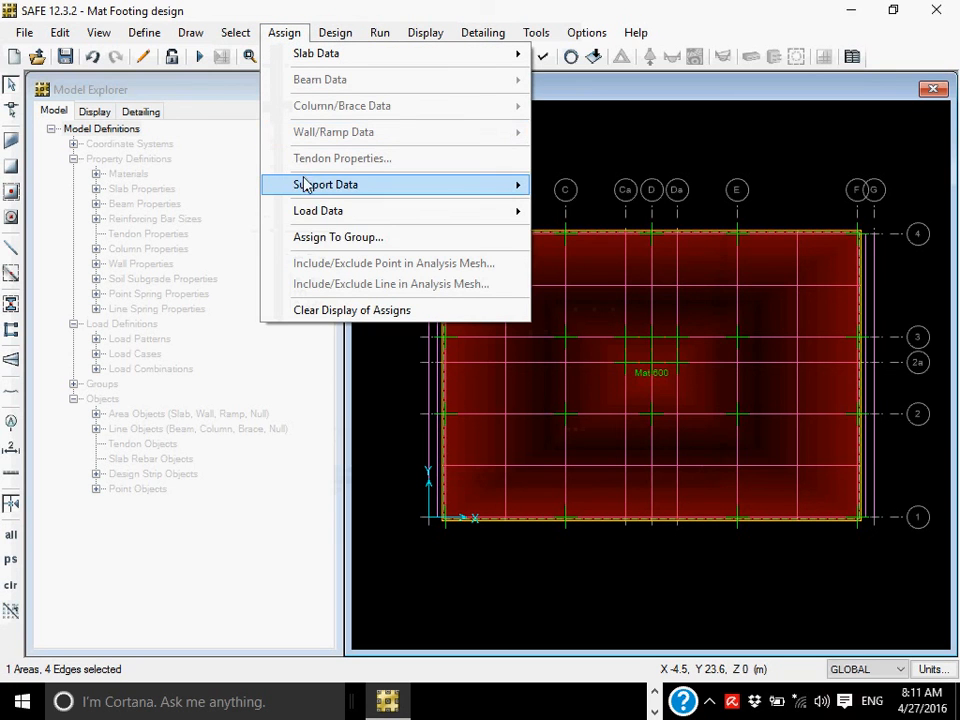
mouse_move(306, 186)
left_click(634, 194)
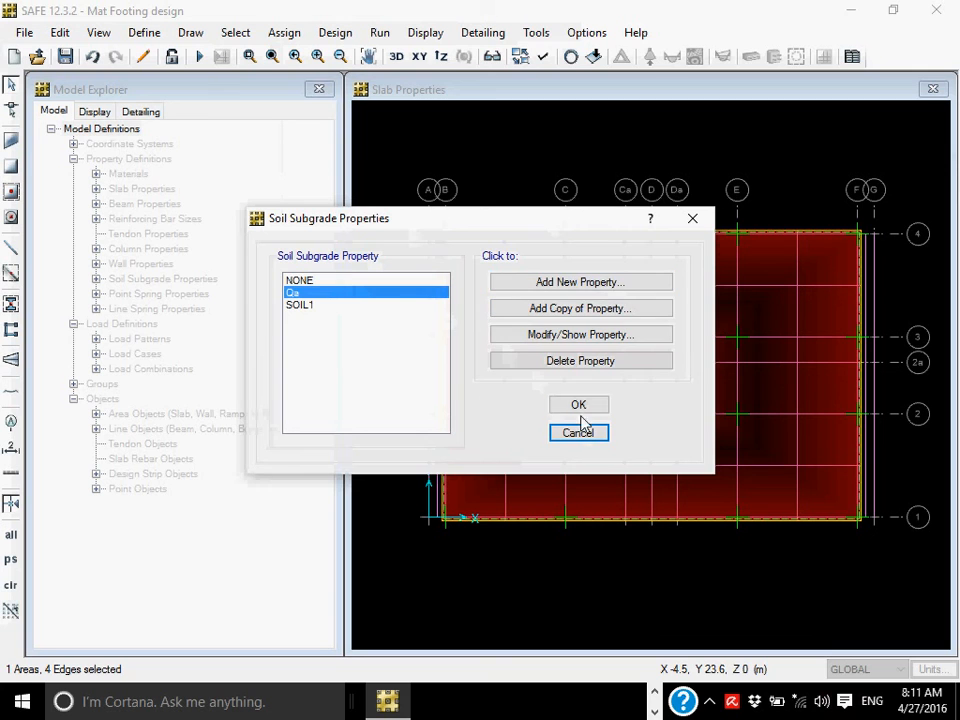
left_click(578, 404)
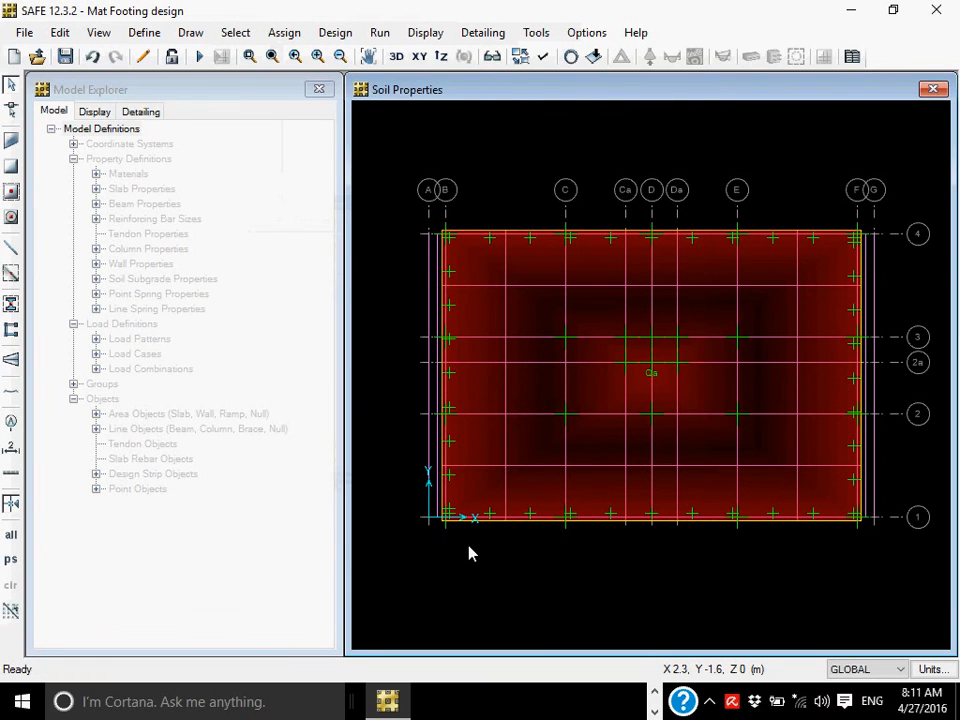
Look through the load assignment options for the mat slab without applying any
left_click(284, 33)
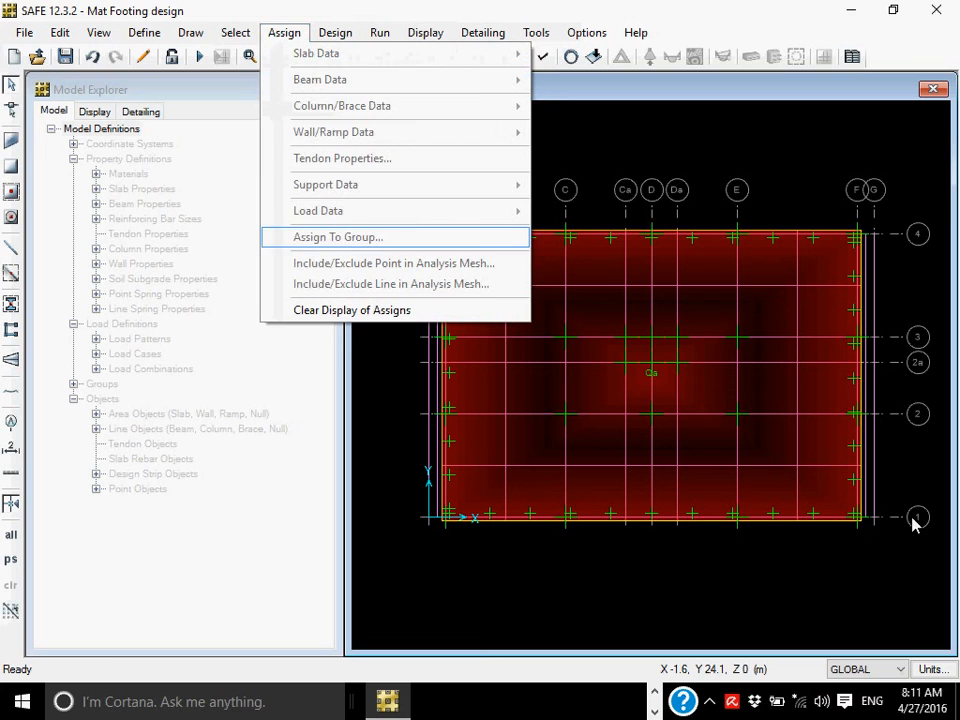
left_click(603, 325)
left_click(282, 33)
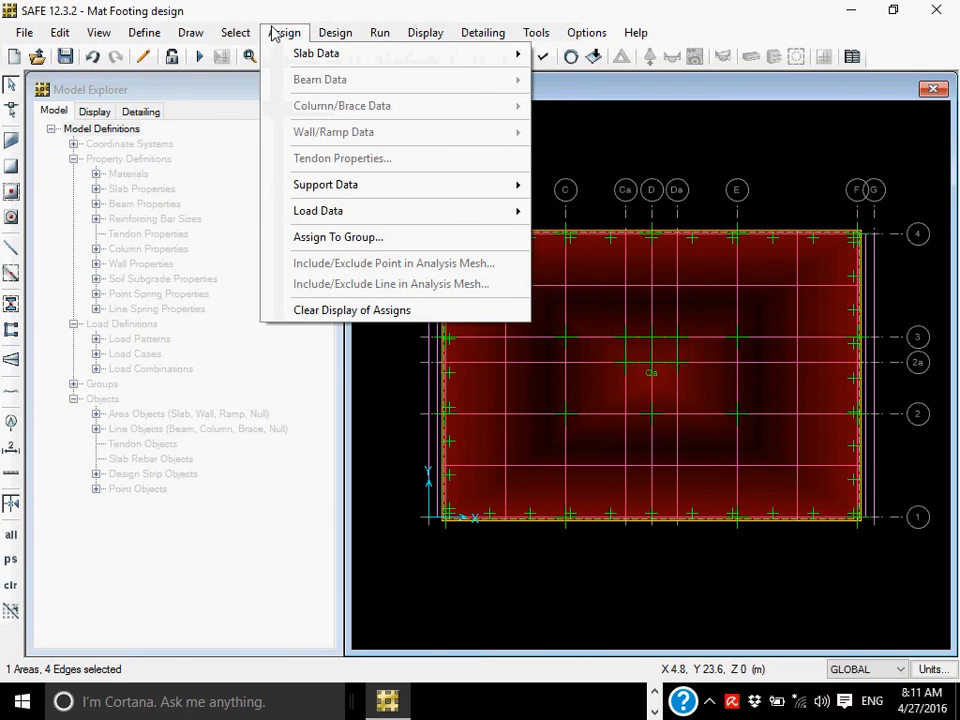
mouse_move(325, 217)
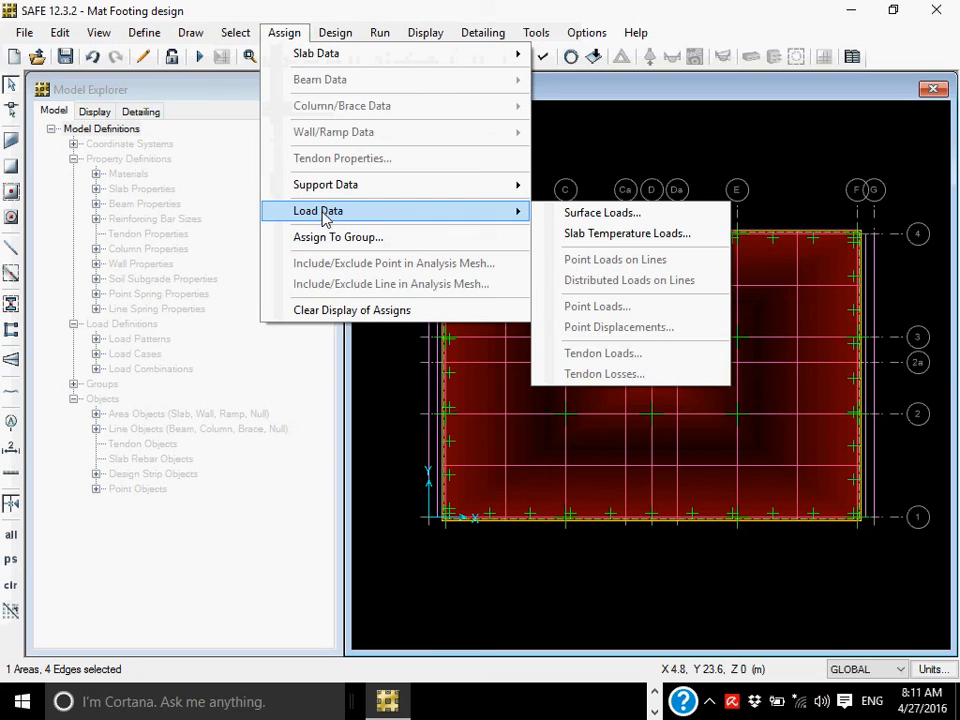
left_click(752, 152)
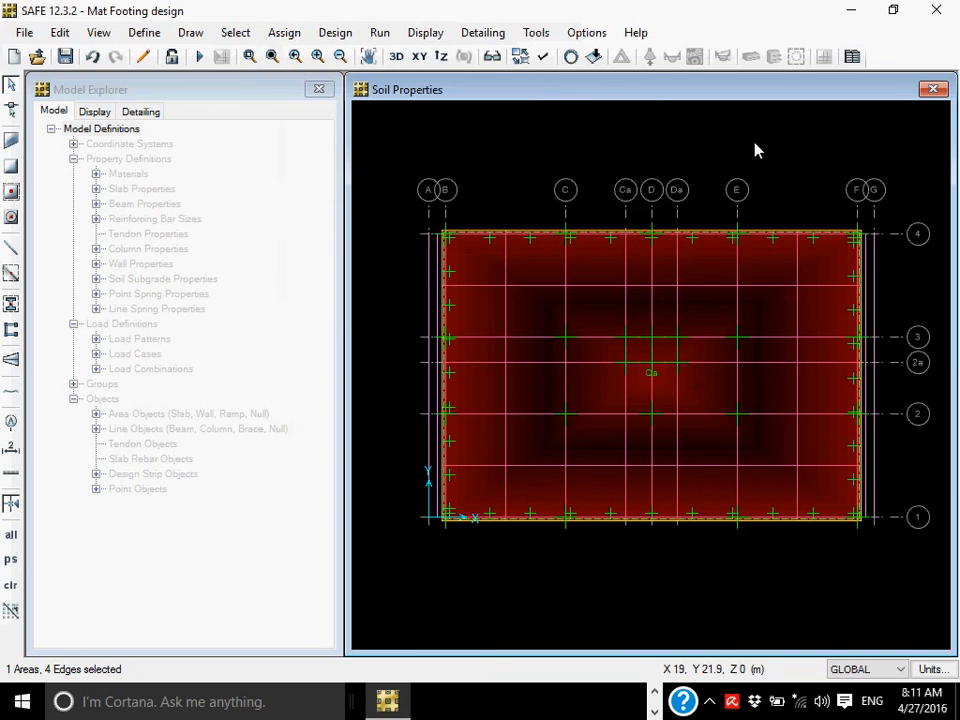
Run the analysis and design, and view the DEAD deformed shape in 3D and in plan
left_click(437, 42)
left_click(437, 40)
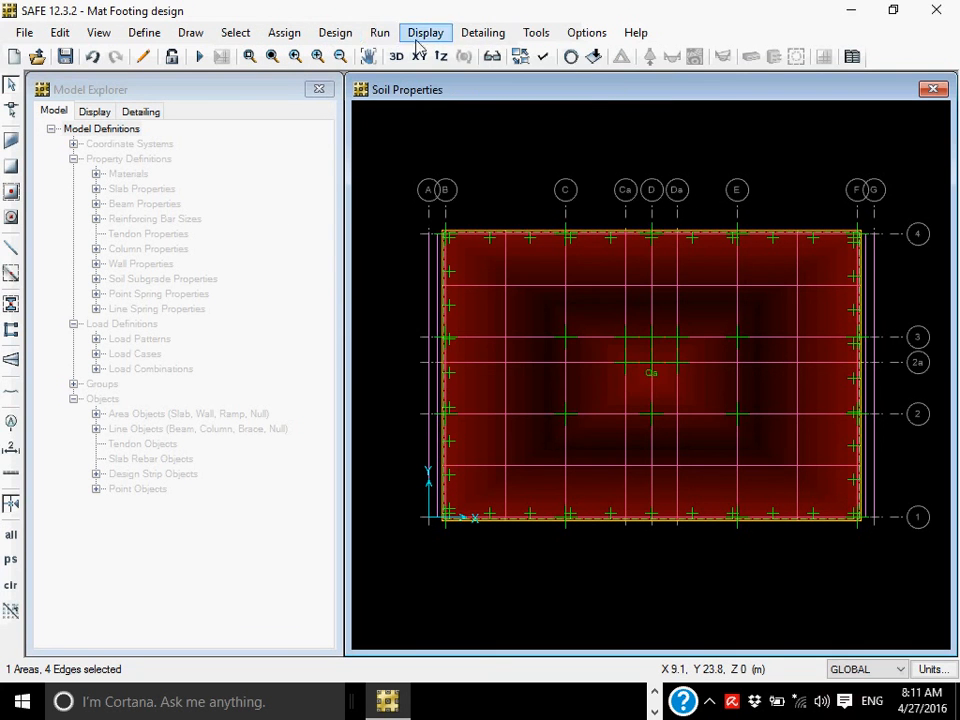
left_click(379, 33)
left_click(410, 80)
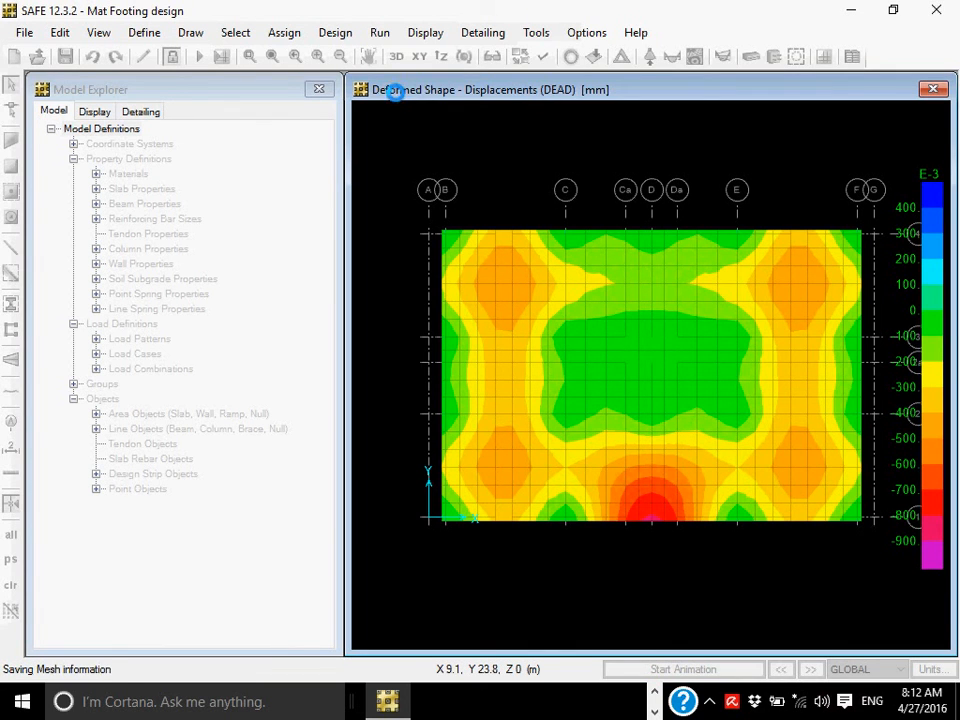
left_click(397, 56)
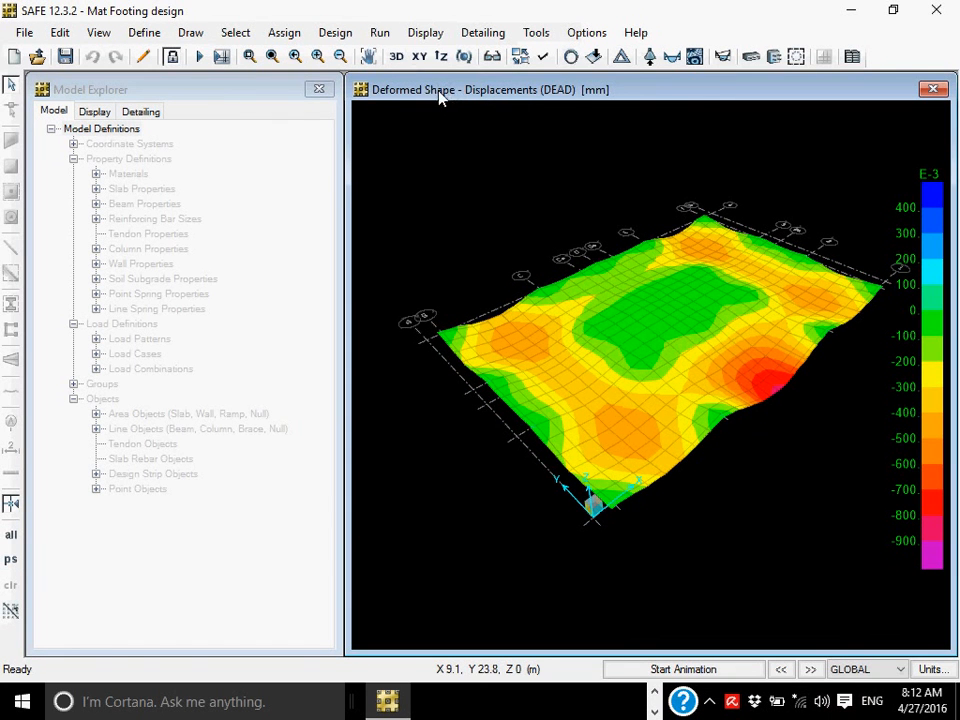
left_click(419, 56)
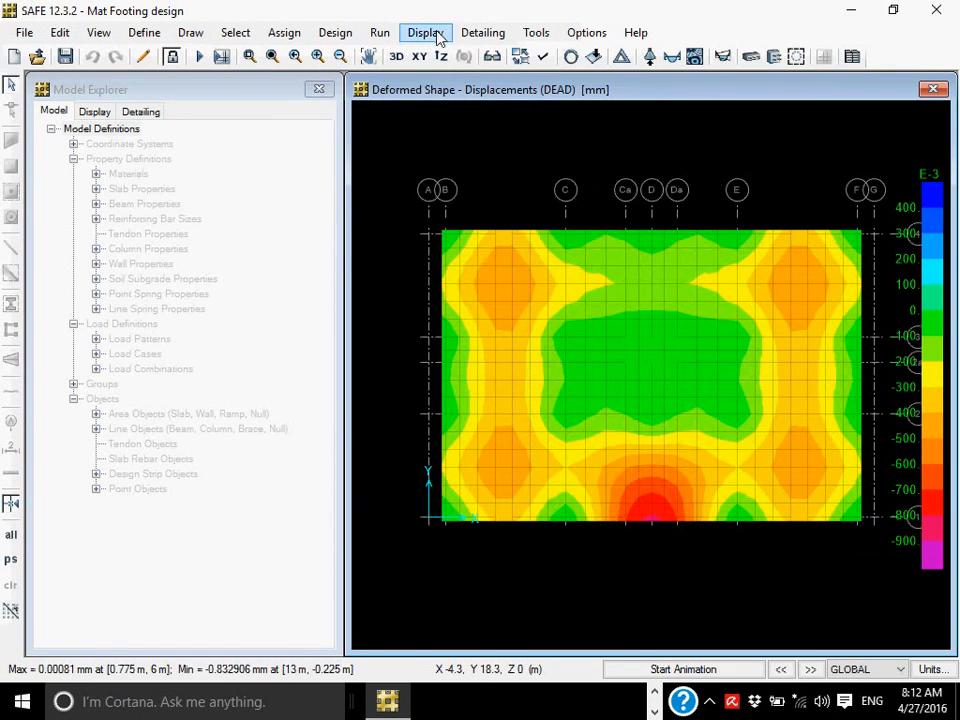
Display the soil pressures for the Service load combination as contours on the deformed shape with automatic scaling
left_click(428, 33)
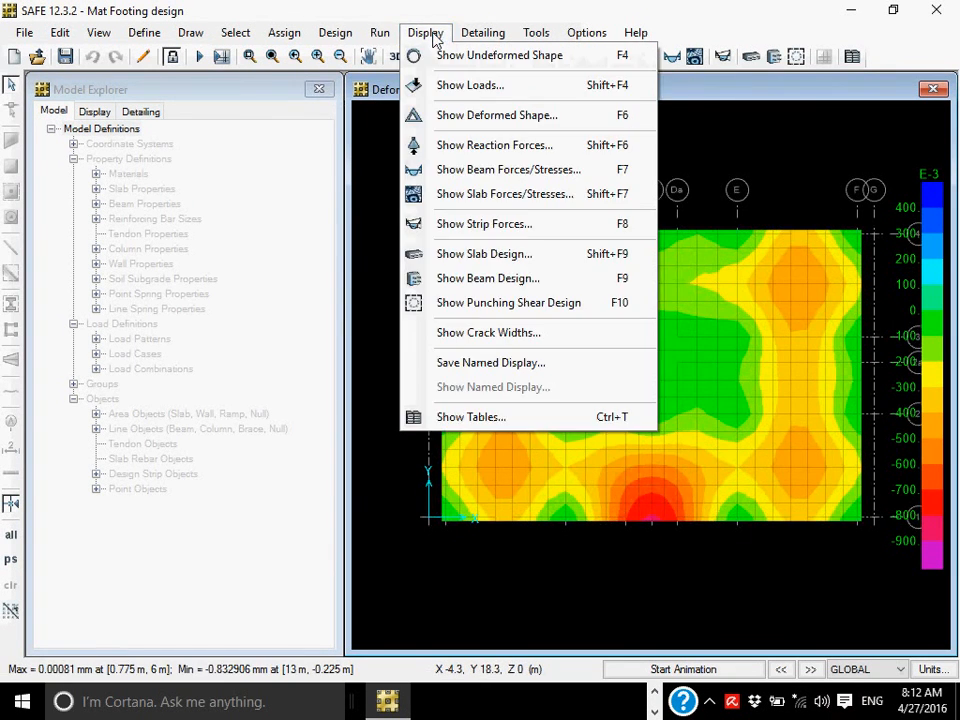
left_click(445, 152)
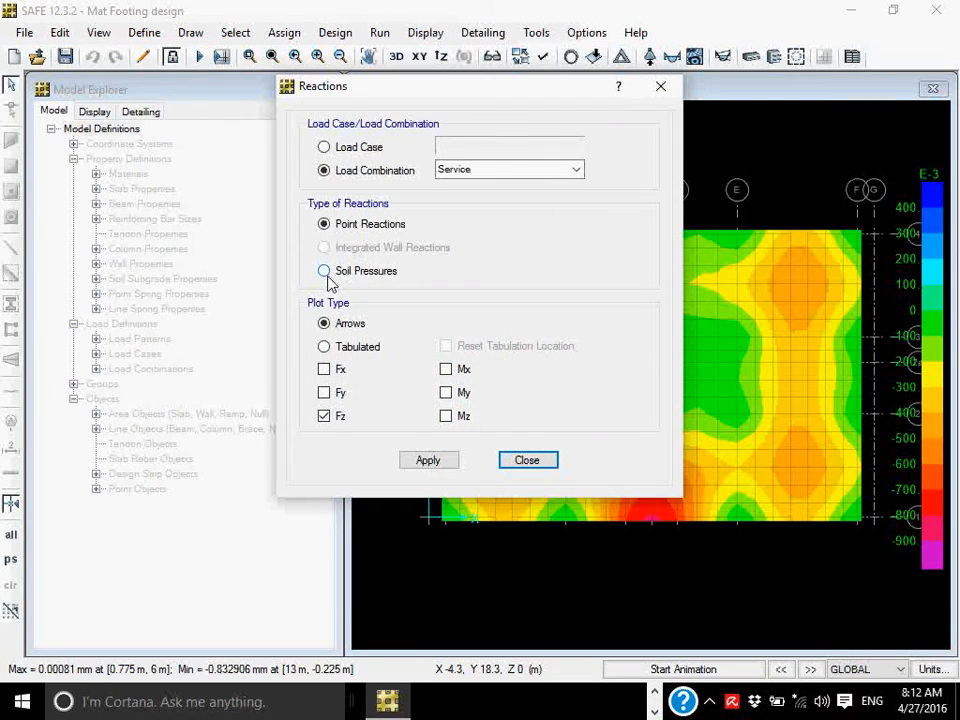
left_click(324, 276)
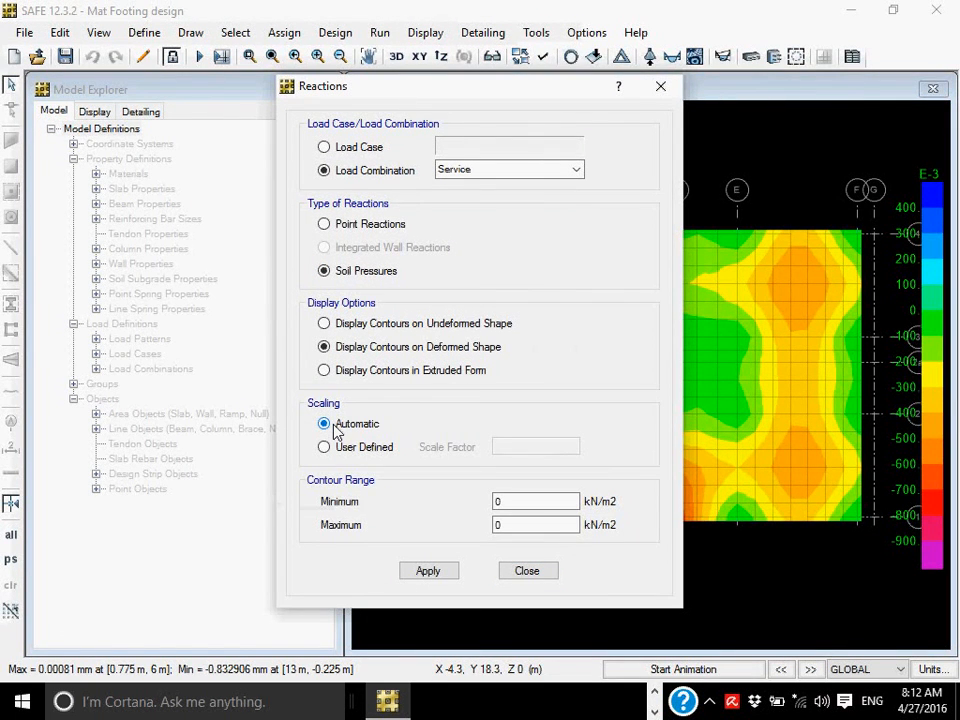
left_click(427, 576)
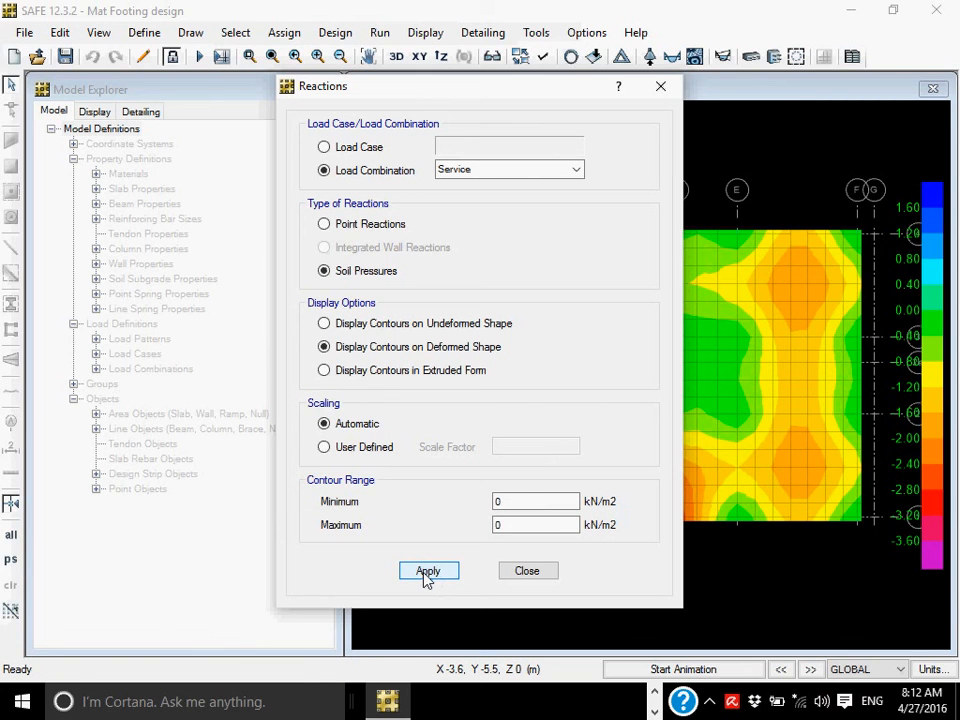
left_click(528, 572)
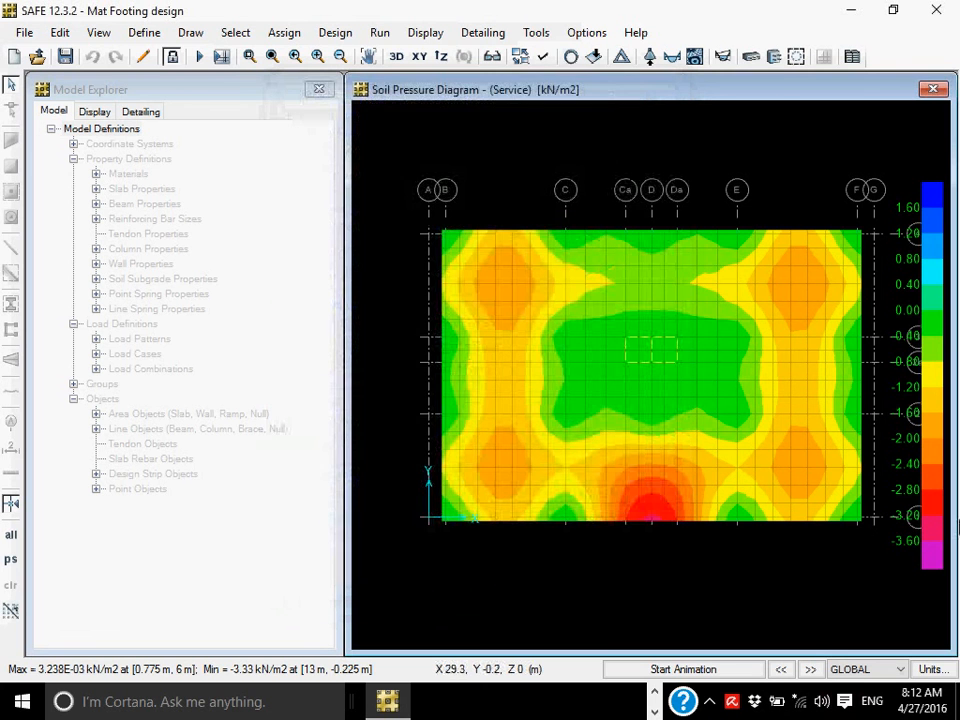
Set the units of both Stress Input and Stress Output to KN, m, C
left_click(930, 669)
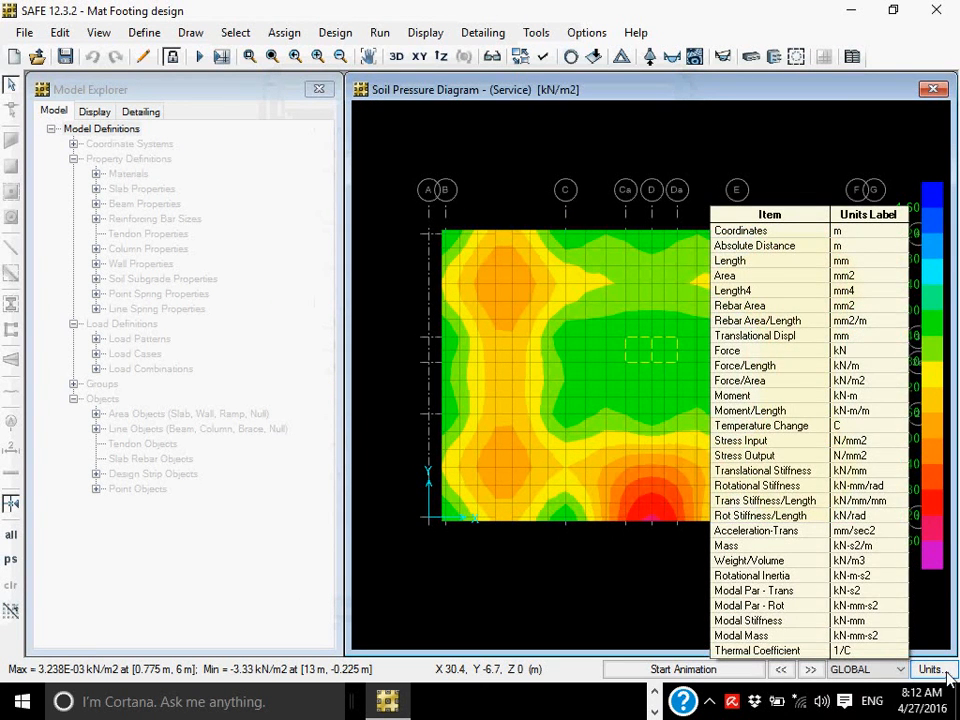
left_click(650, 632)
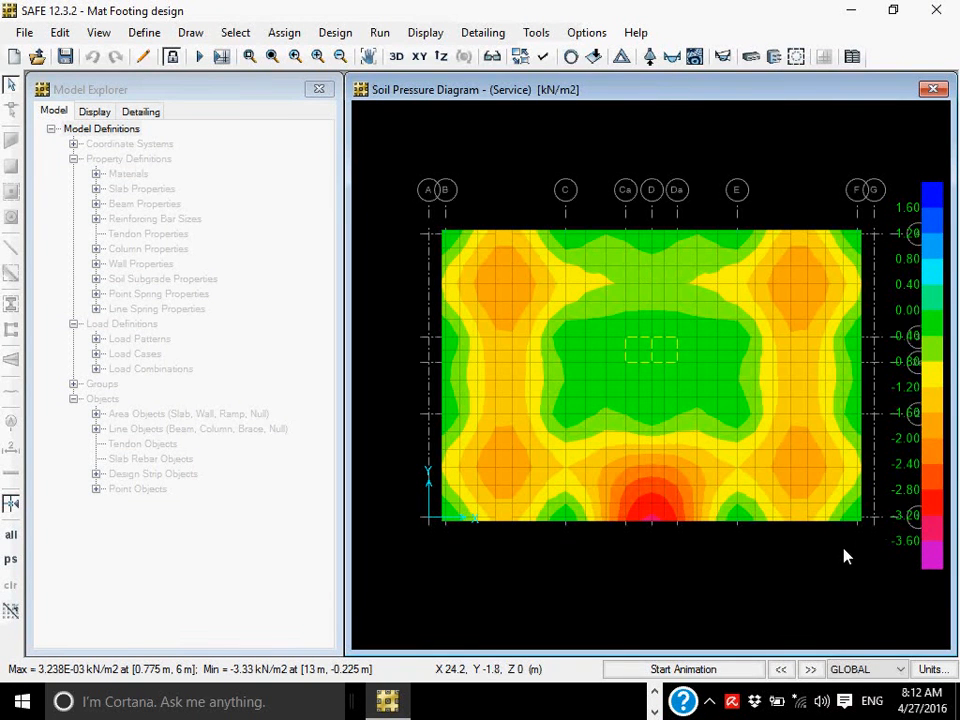
left_click(940, 670)
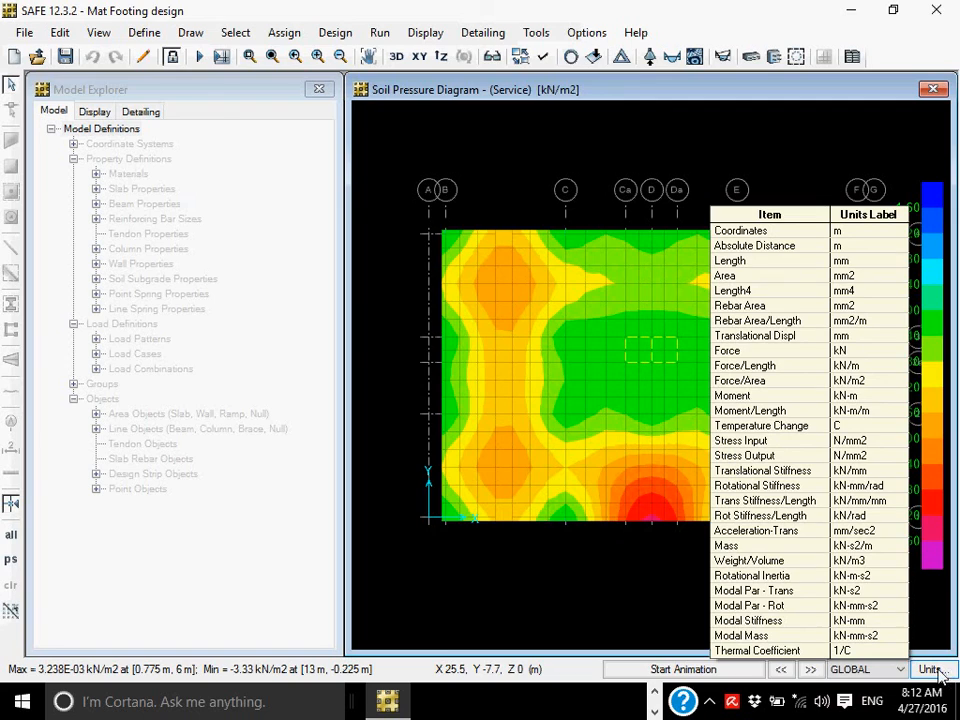
left_click(935, 670)
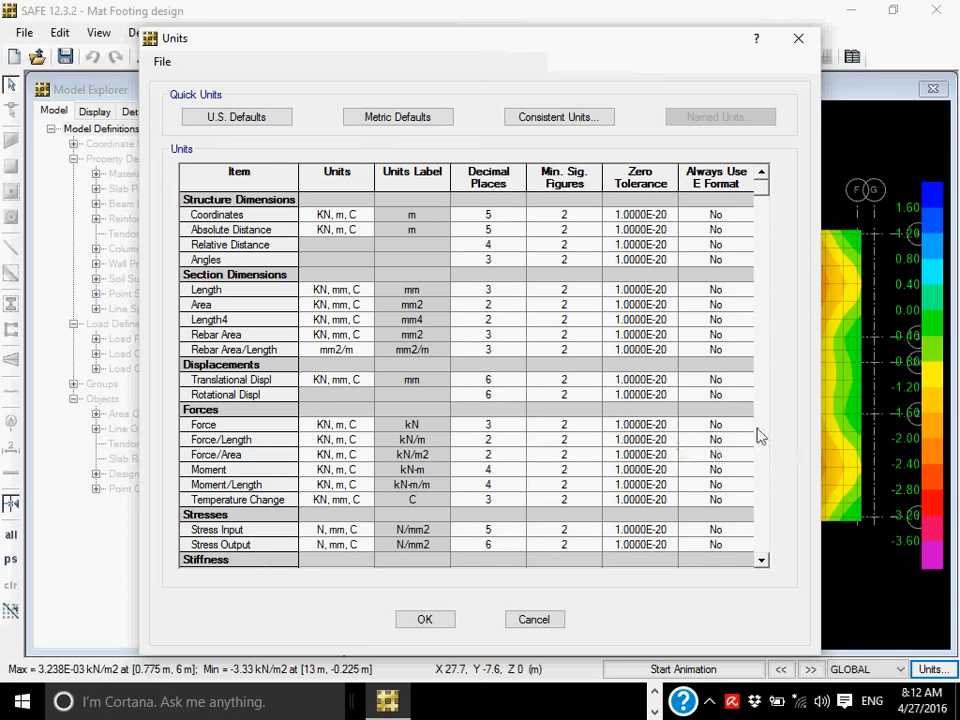
scroll(758, 249, "down", 5)
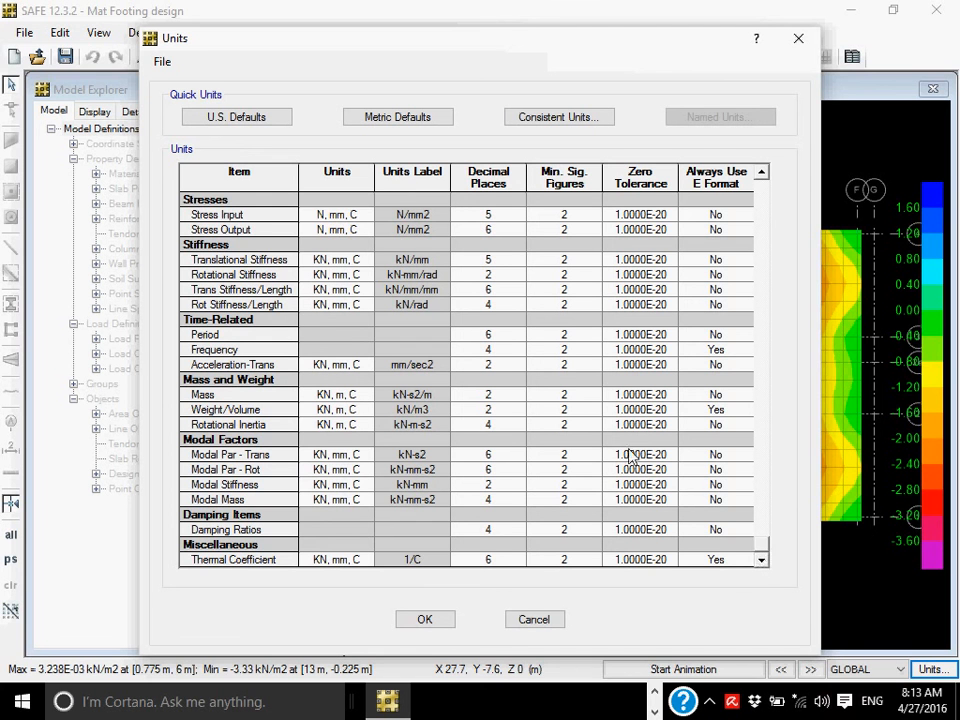
left_click(224, 218)
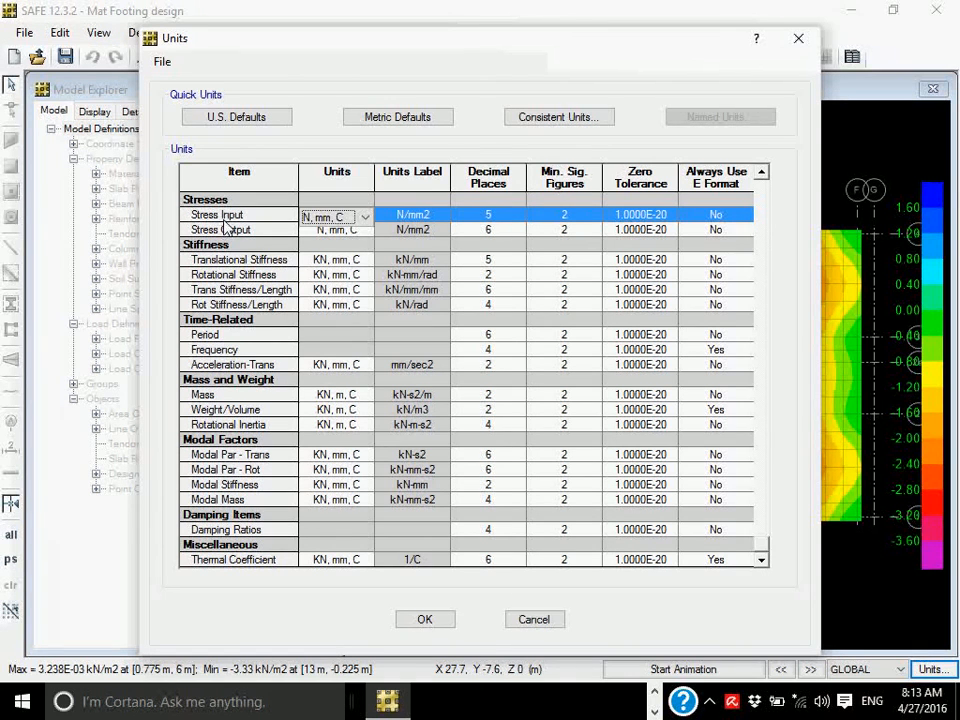
left_click(364, 220)
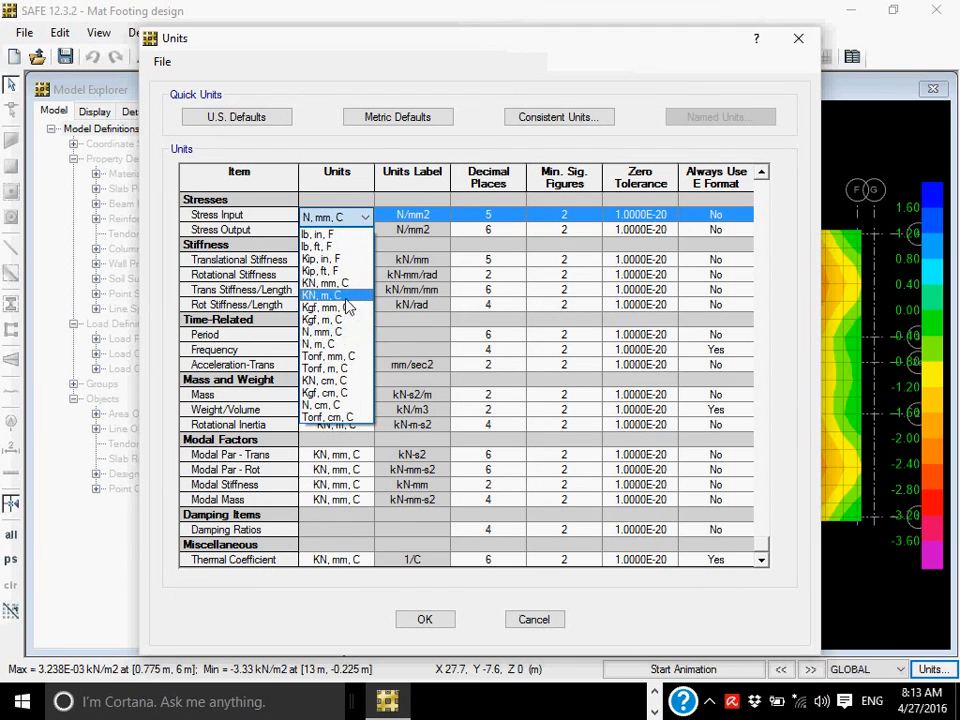
left_click(335, 295)
left_click(362, 231)
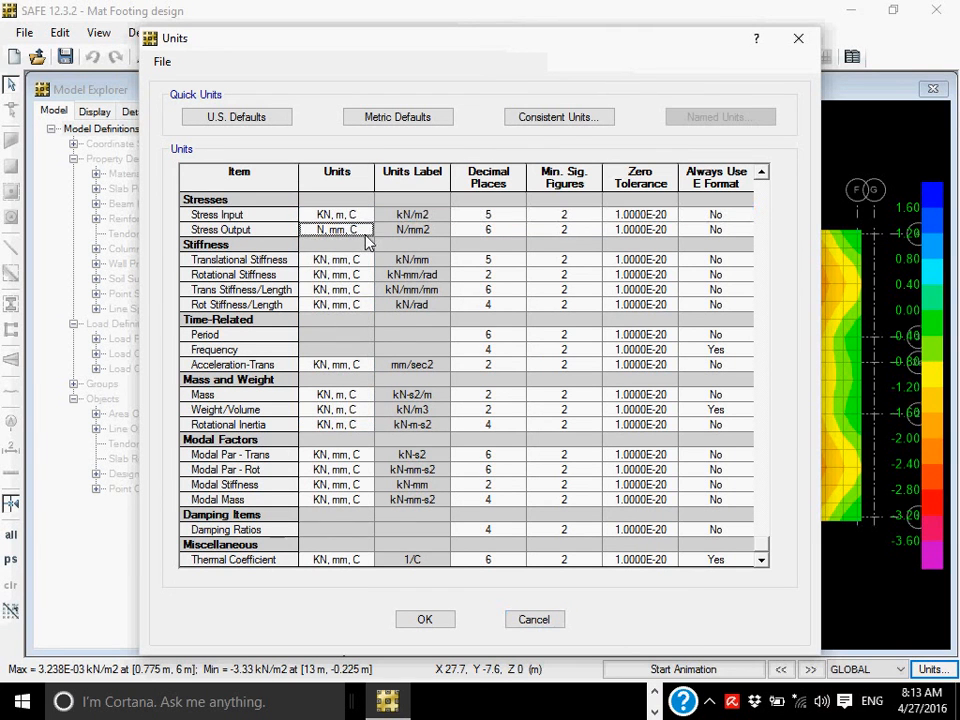
left_click(365, 232)
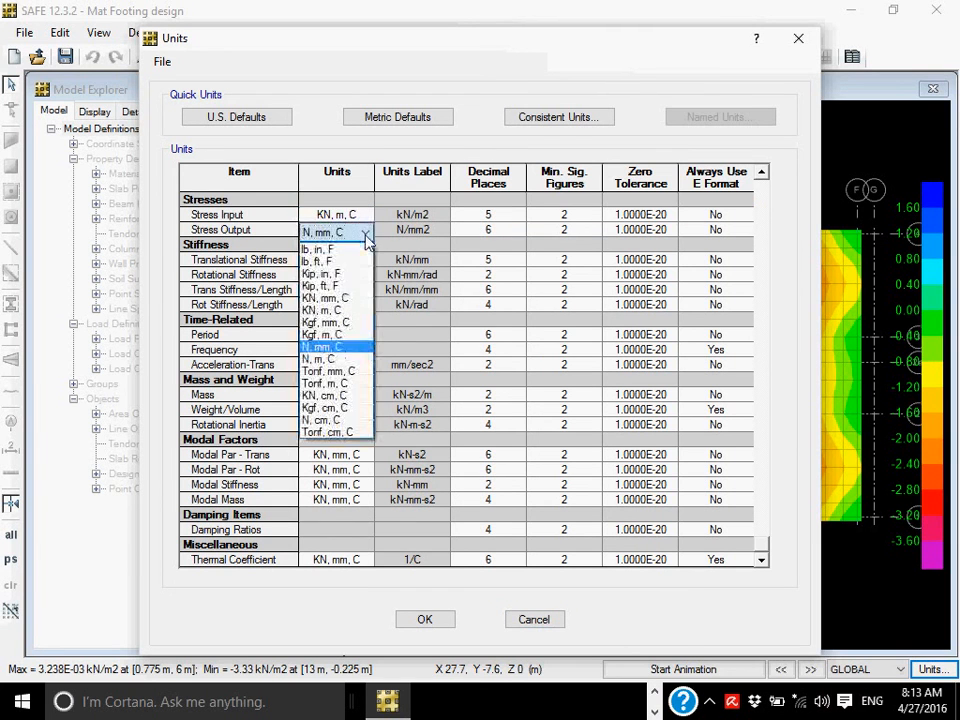
left_click(348, 310)
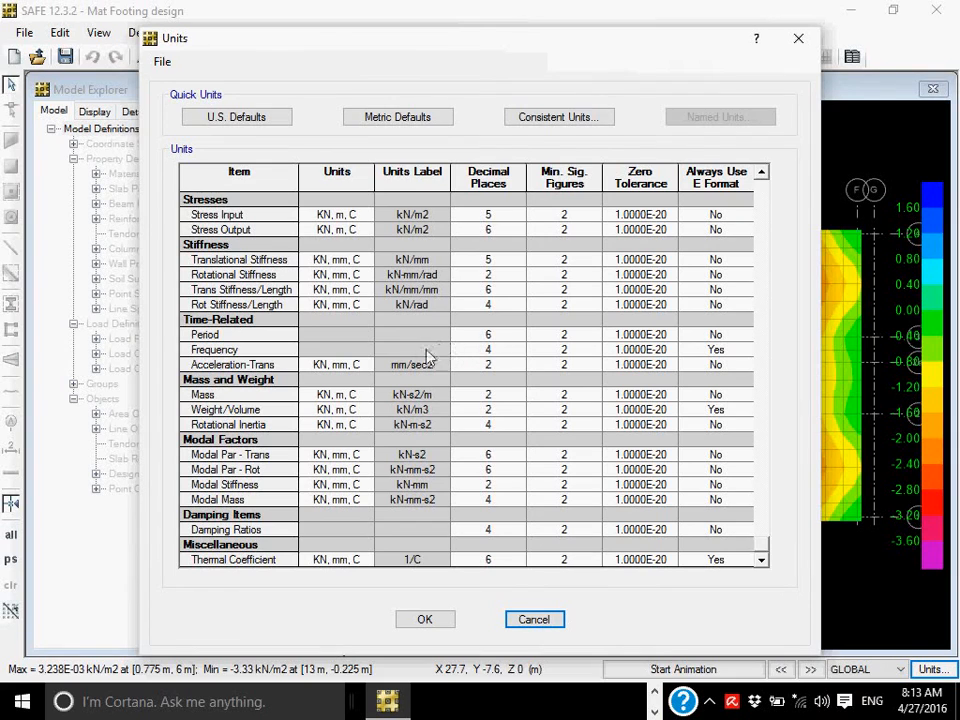